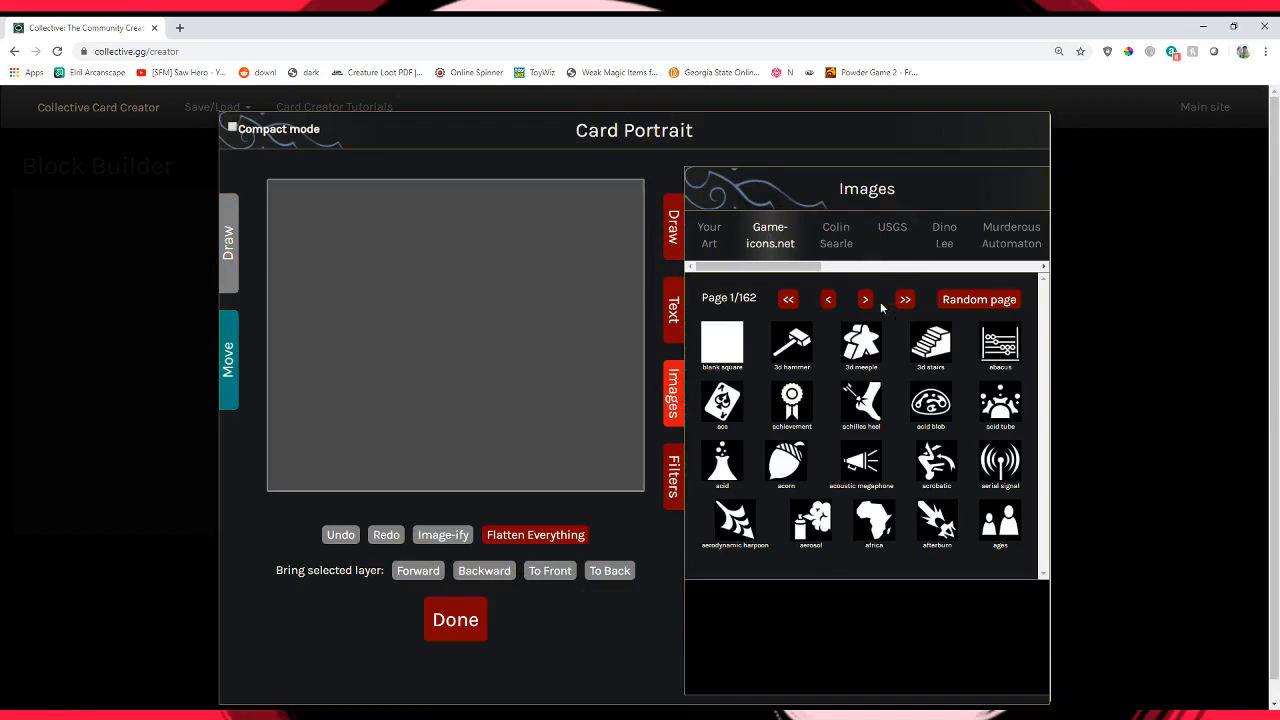
Add the blank square from Game-icons.net to the card portrait and move it against the canvas's left edge.
left_click(836, 238)
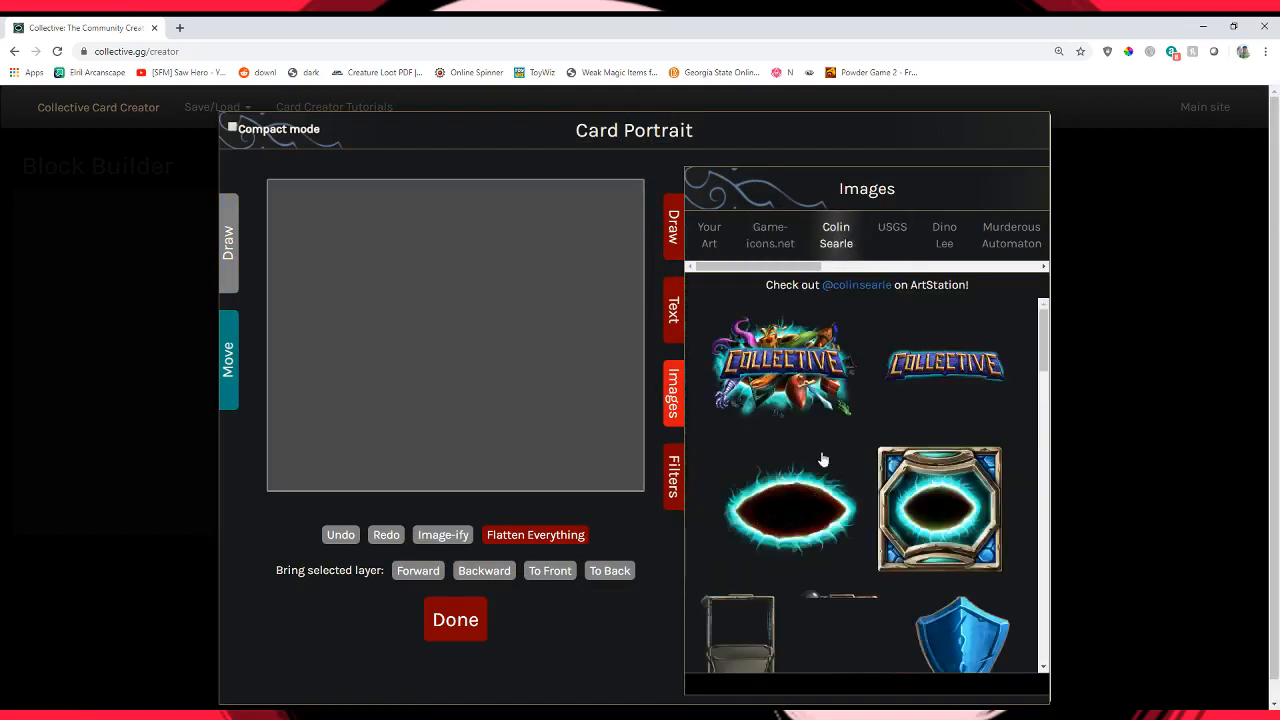
left_click(770, 236)
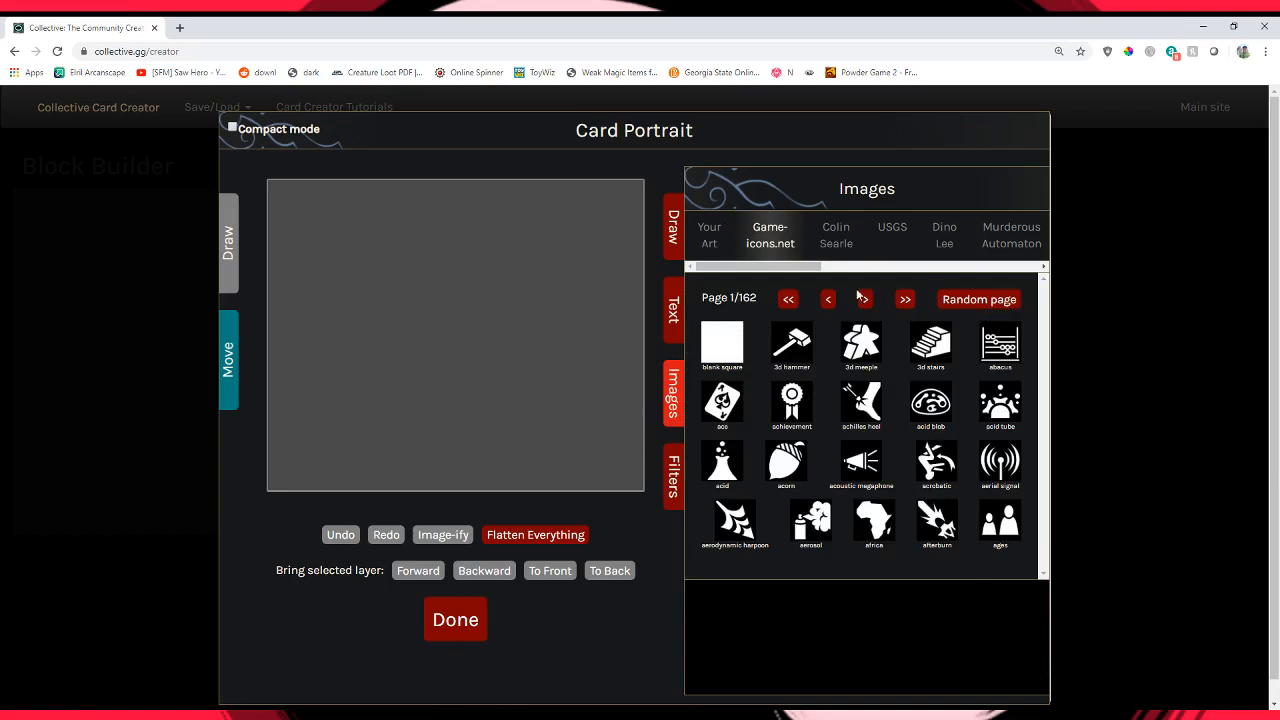
left_click(740, 341)
left_click_drag(355, 265, 489, 330)
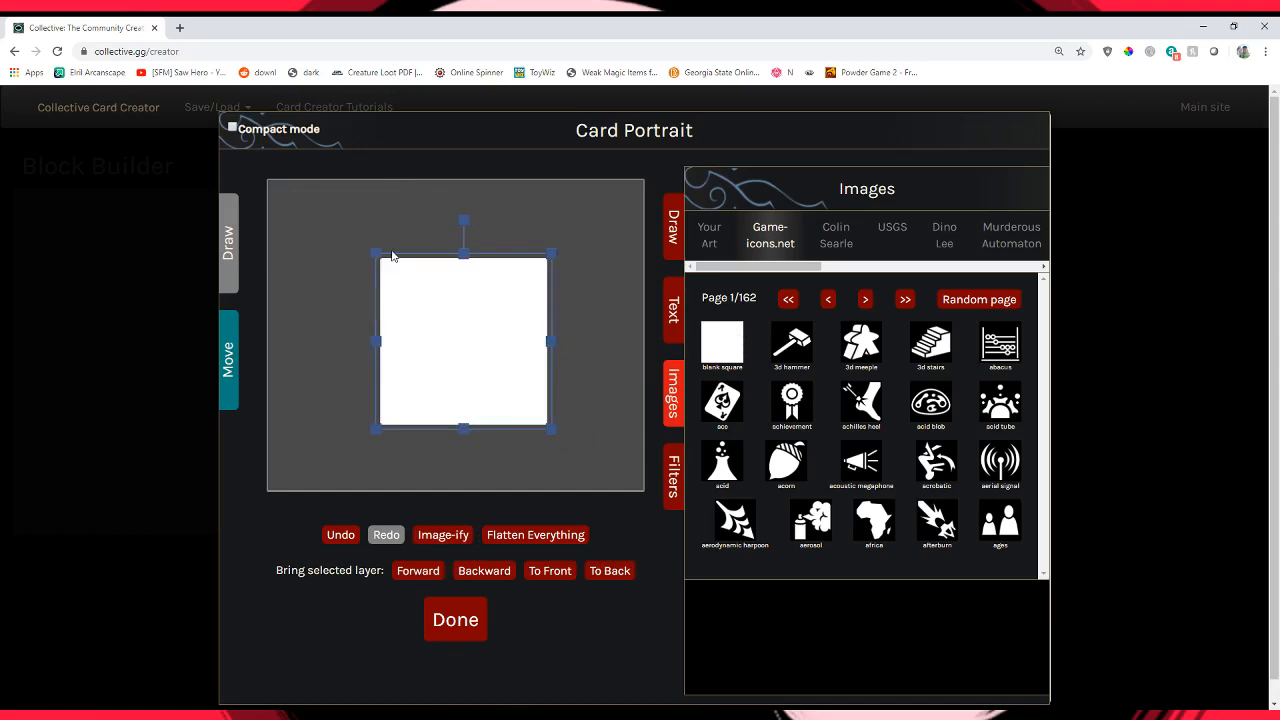
left_click_drag(470, 355, 363, 325)
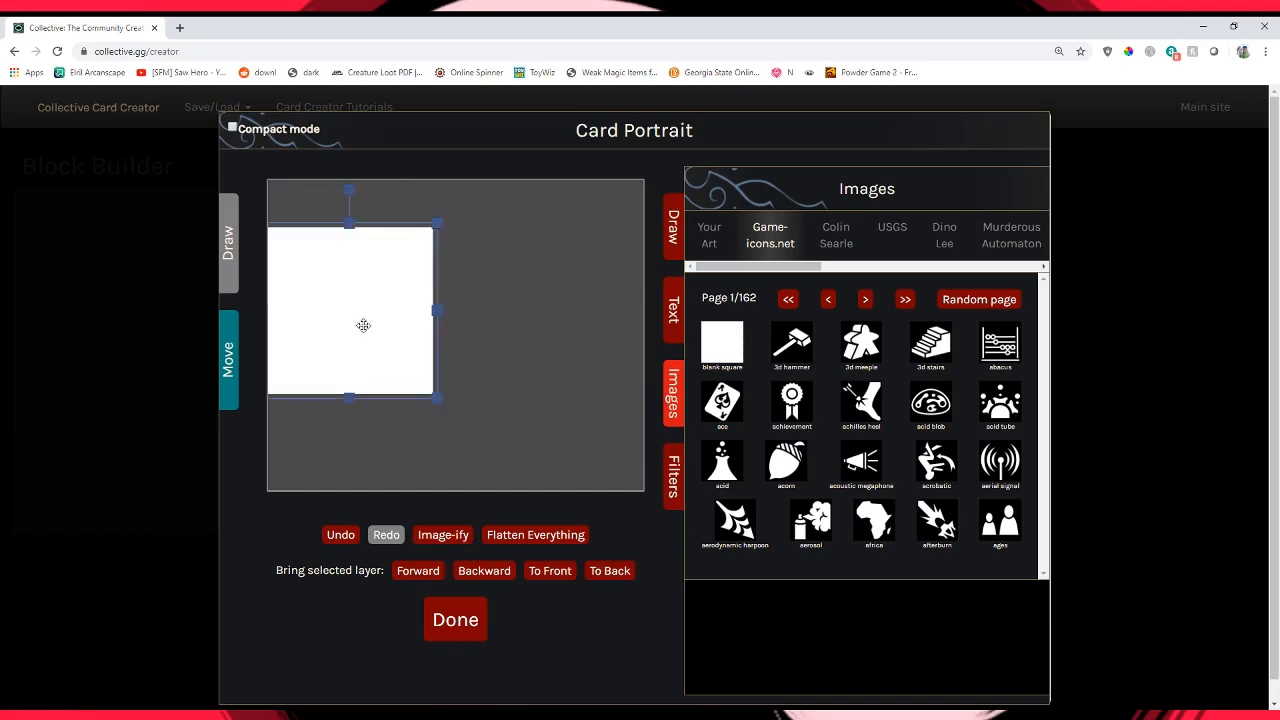
Add the acorn icon on the canvas's right side and move the white square so it partly overlaps the acorn.
left_click(790, 462)
left_click_drag(396, 203, 569, 257)
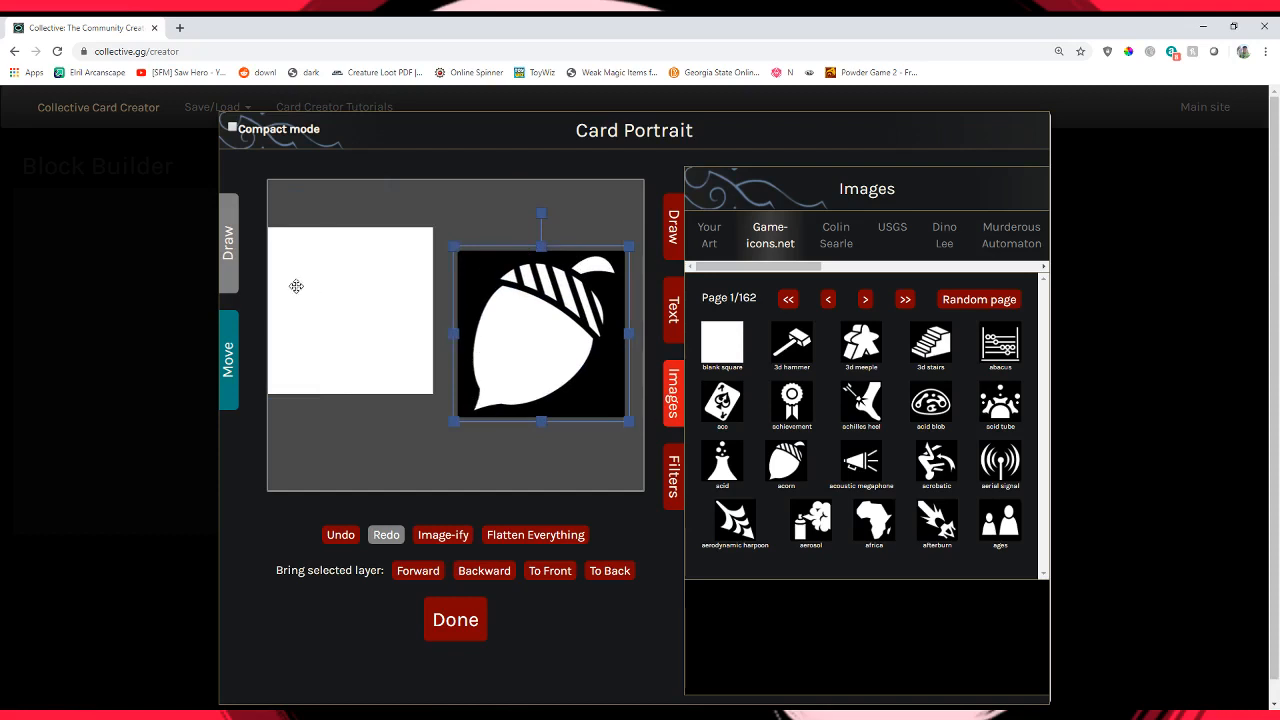
left_click_drag(296, 286, 350, 252)
left_click(892, 234)
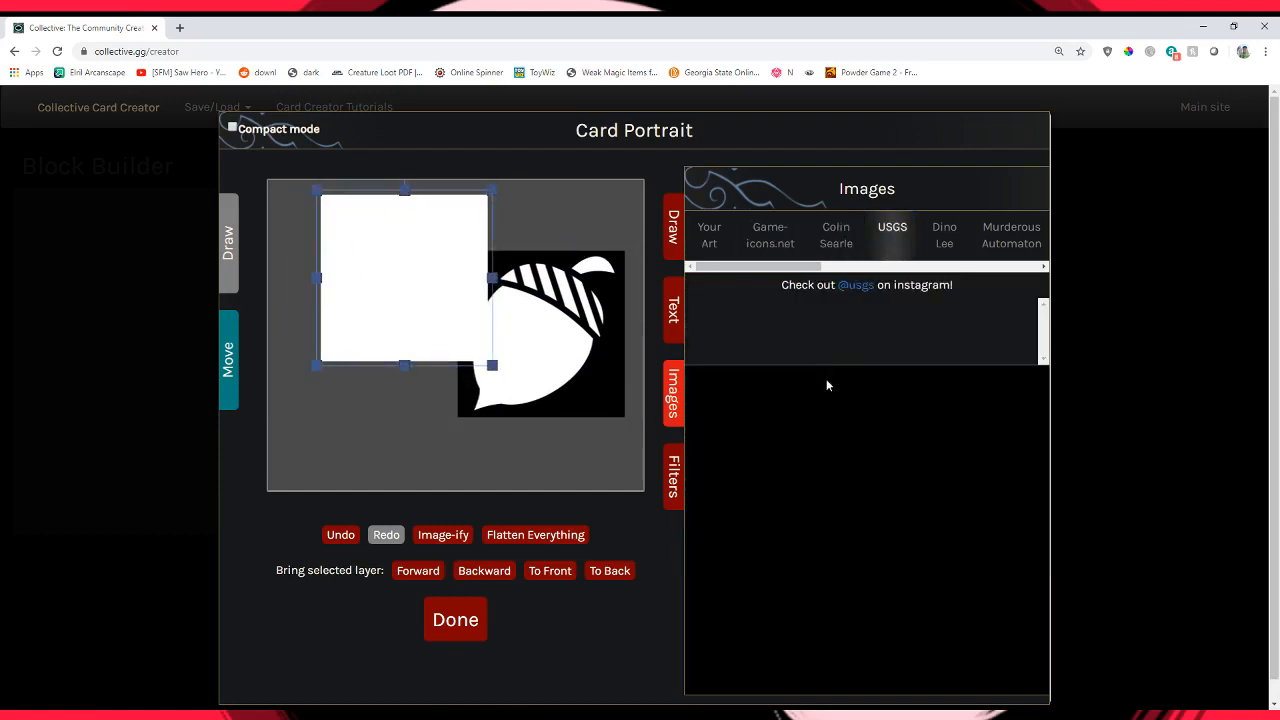
left_click(944, 234)
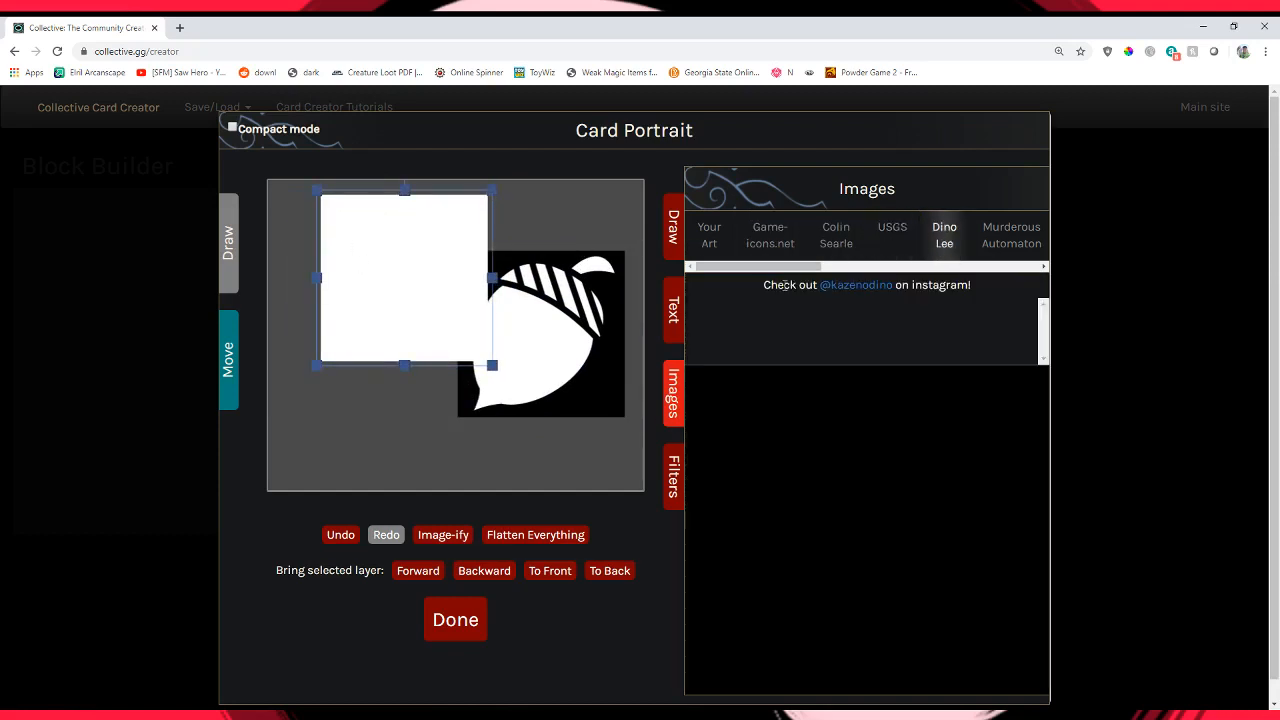
left_click(757, 372)
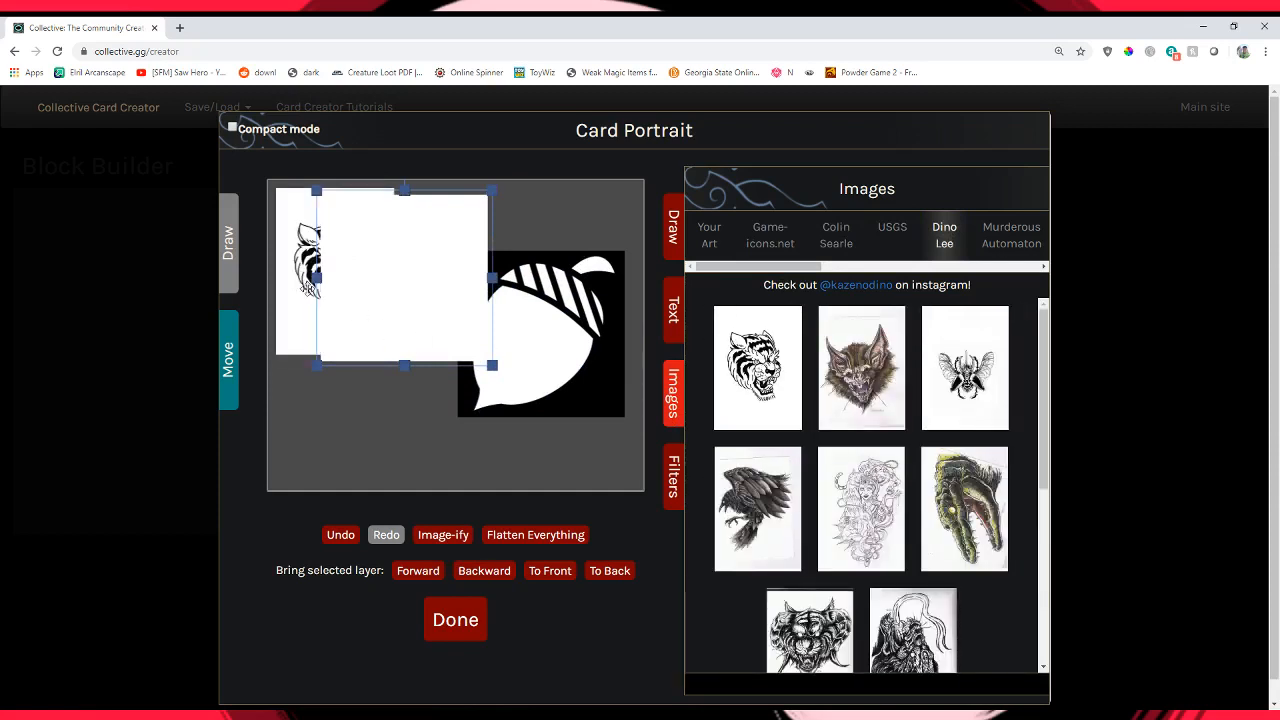
left_click_drag(404, 278, 506, 291)
left_click_drag(335, 271, 361, 346)
left_click_drag(508, 320, 503, 332)
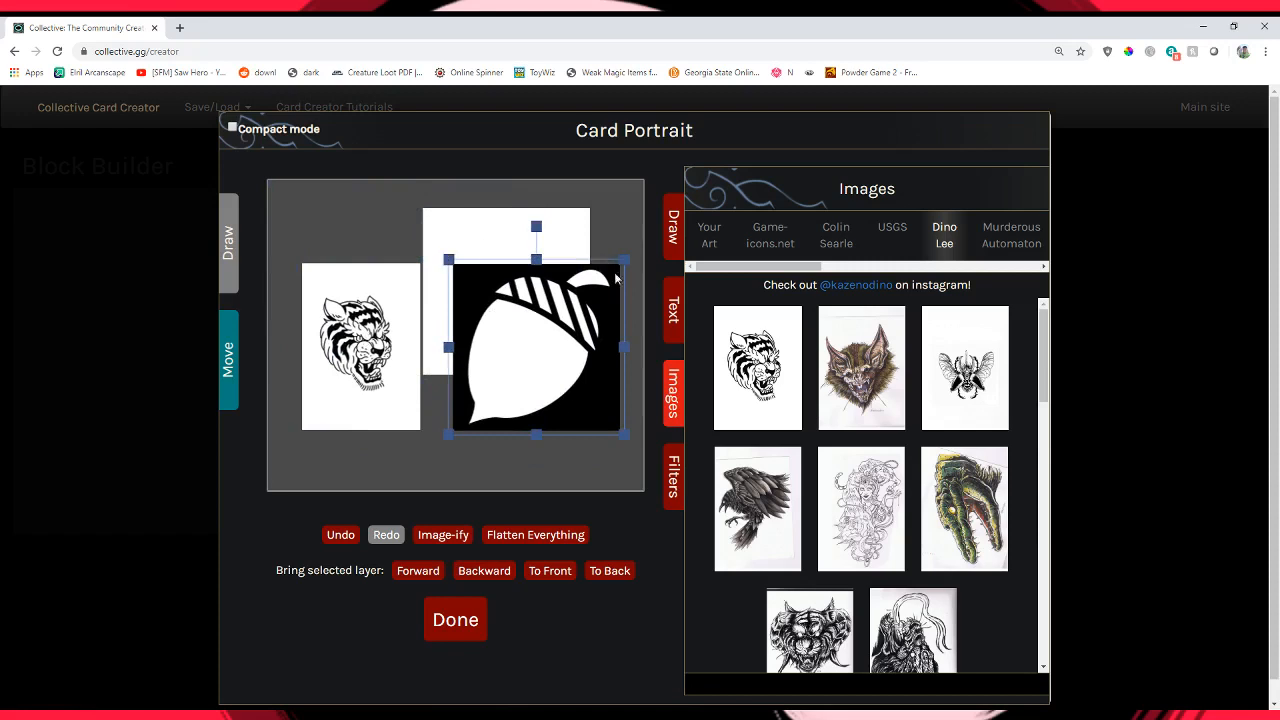
Delete the tiger head and the acorn from the portrait canvas.
left_click(351, 325)
key("Delete")
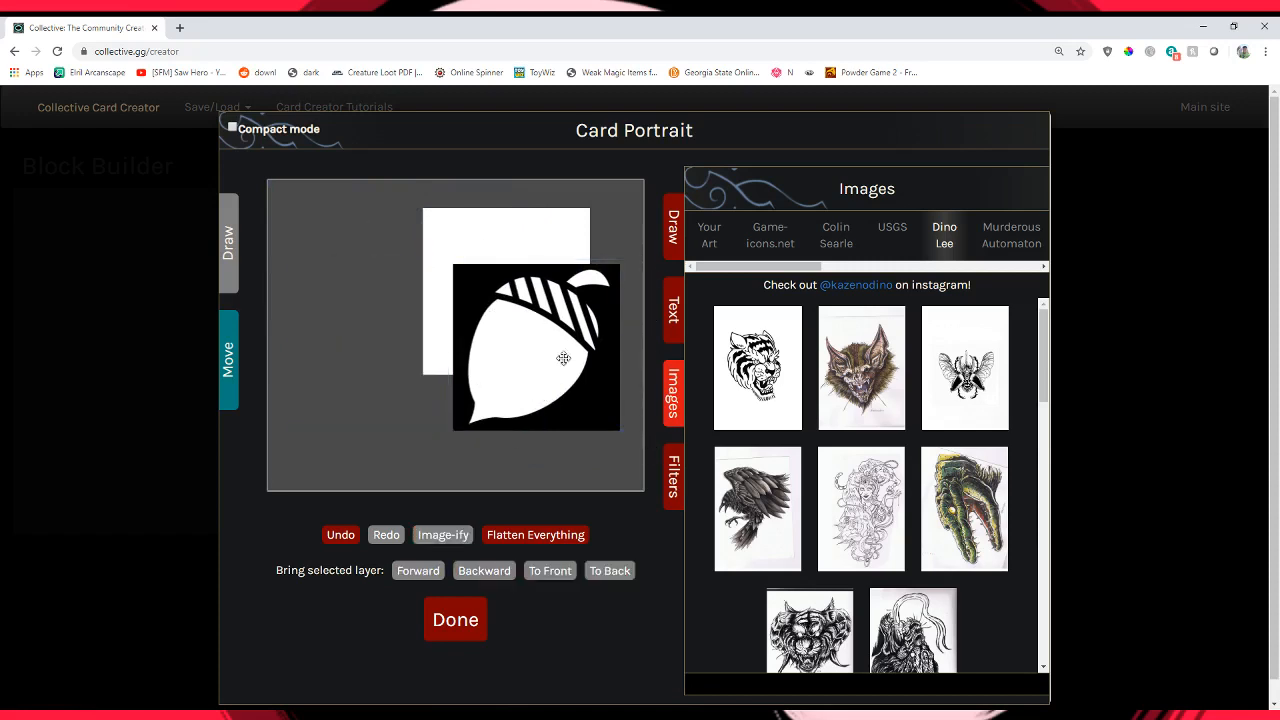
left_click(562, 357)
key("Delete")
Rotate the centred white square into a diamond, convert it with Image-ify and delete the rotated original.
left_click_drag(512, 298, 477, 350)
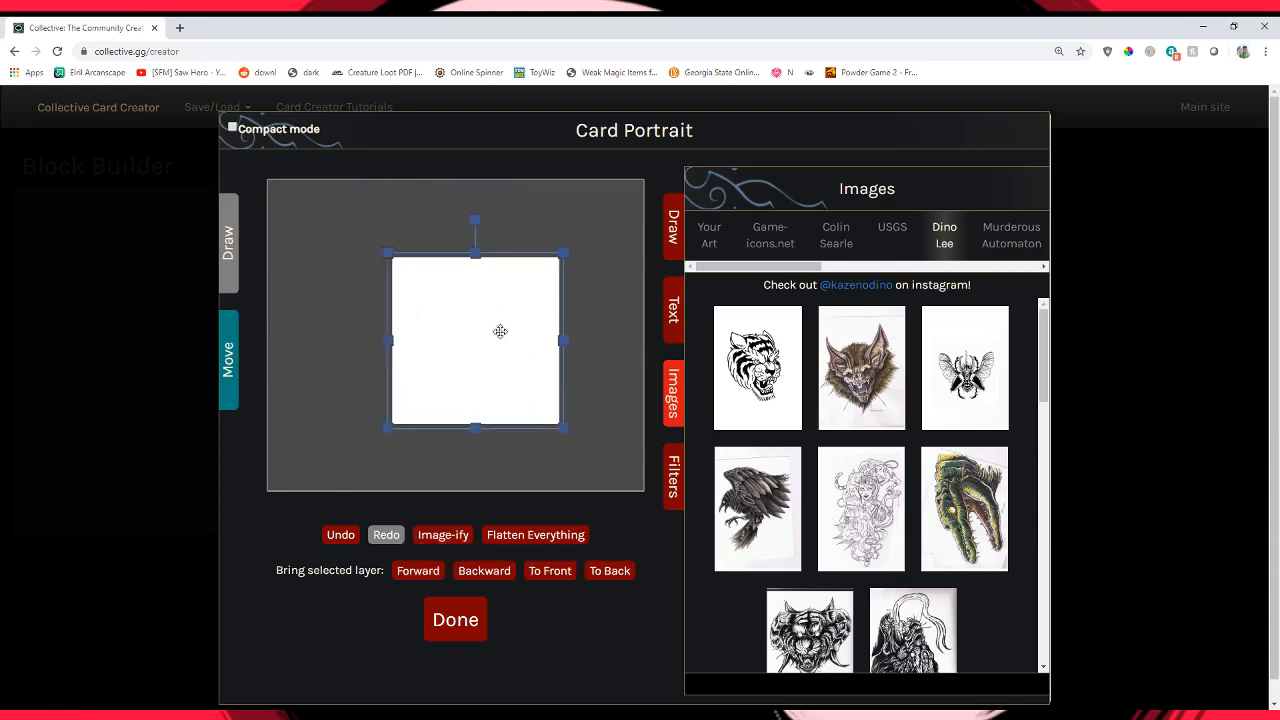
left_click_drag(470, 223, 563, 267)
left_click(439, 532)
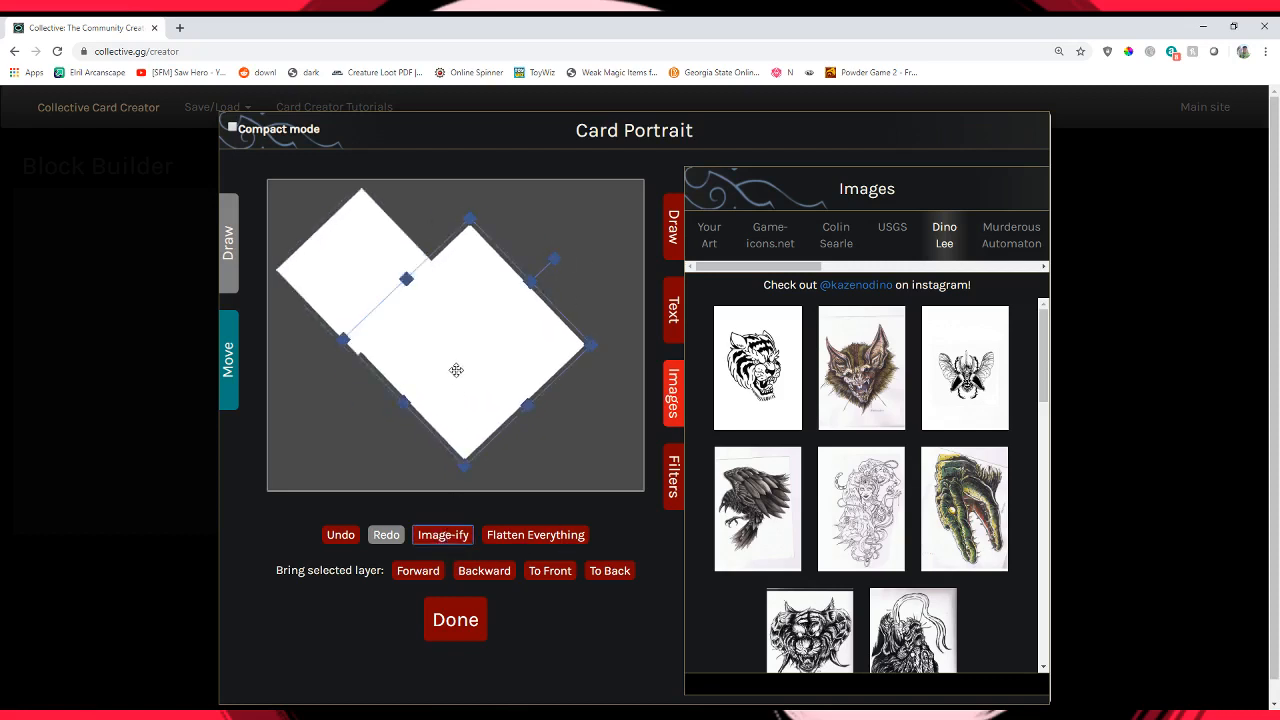
key("Delete")
Rotate the converted diamond until the square is upright, Image-ify it again and delete the previous copy.
left_click_drag(405, 311, 450, 340)
left_click_drag(447, 245, 334, 249)
left_click(443, 534)
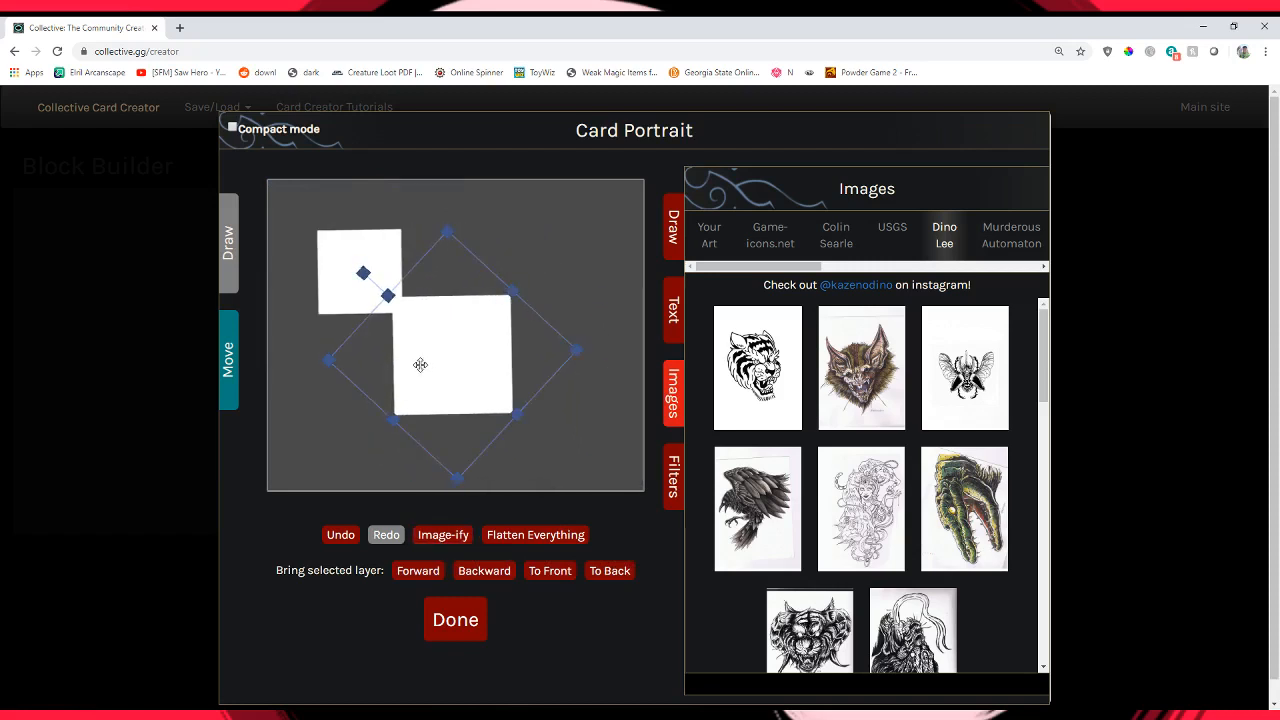
key("Delete")
Tilt the small padded square slightly and reposition it left of the canvas centre.
left_click_drag(378, 299, 491, 380)
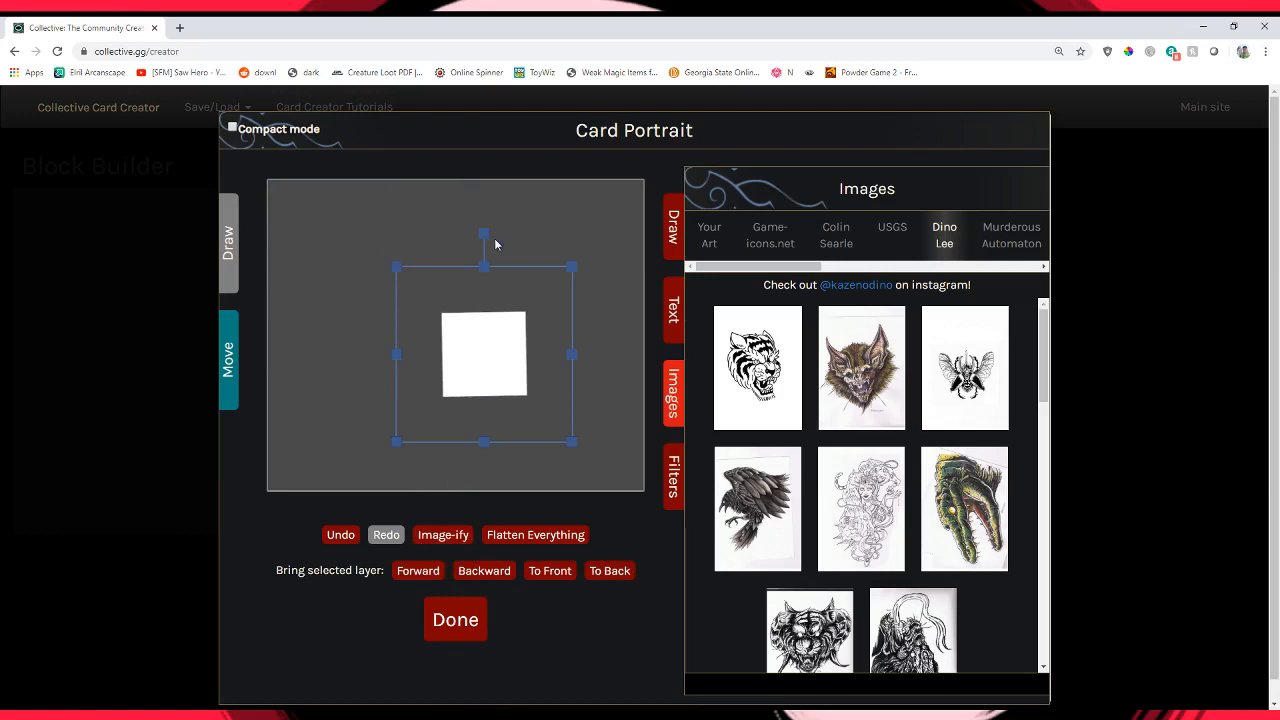
left_click_drag(488, 236, 483, 234)
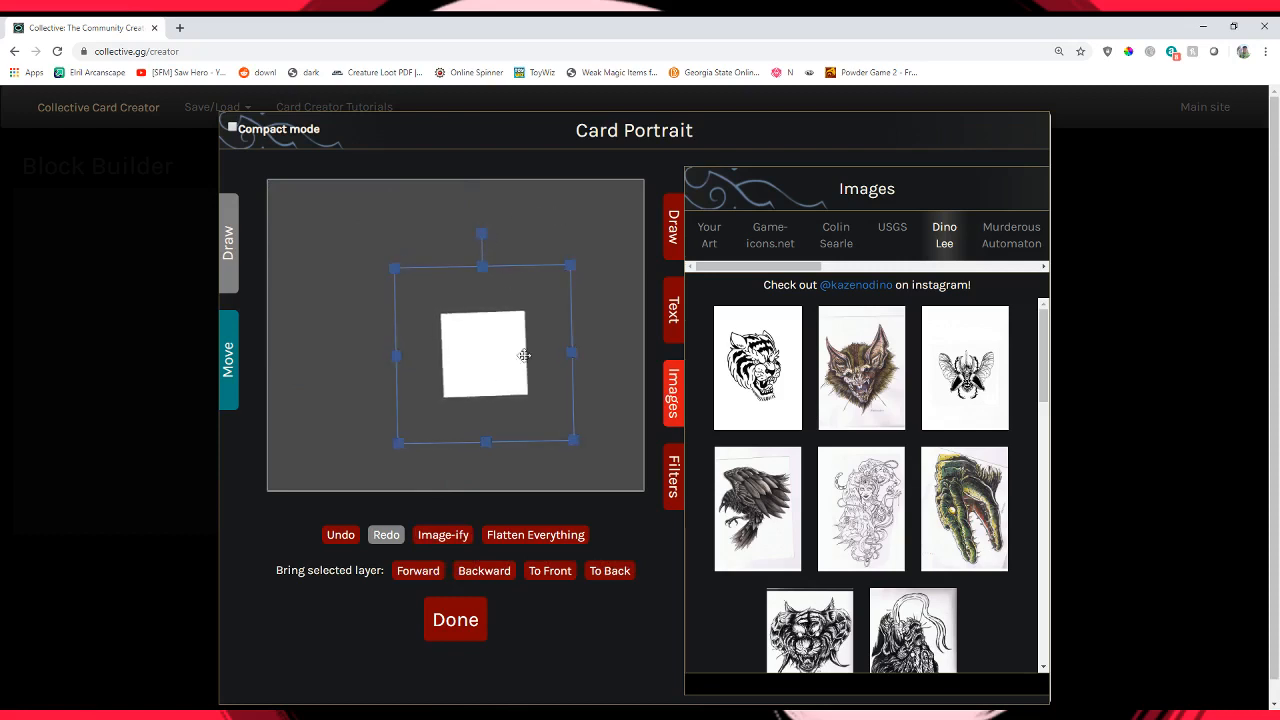
left_click_drag(523, 357, 480, 337)
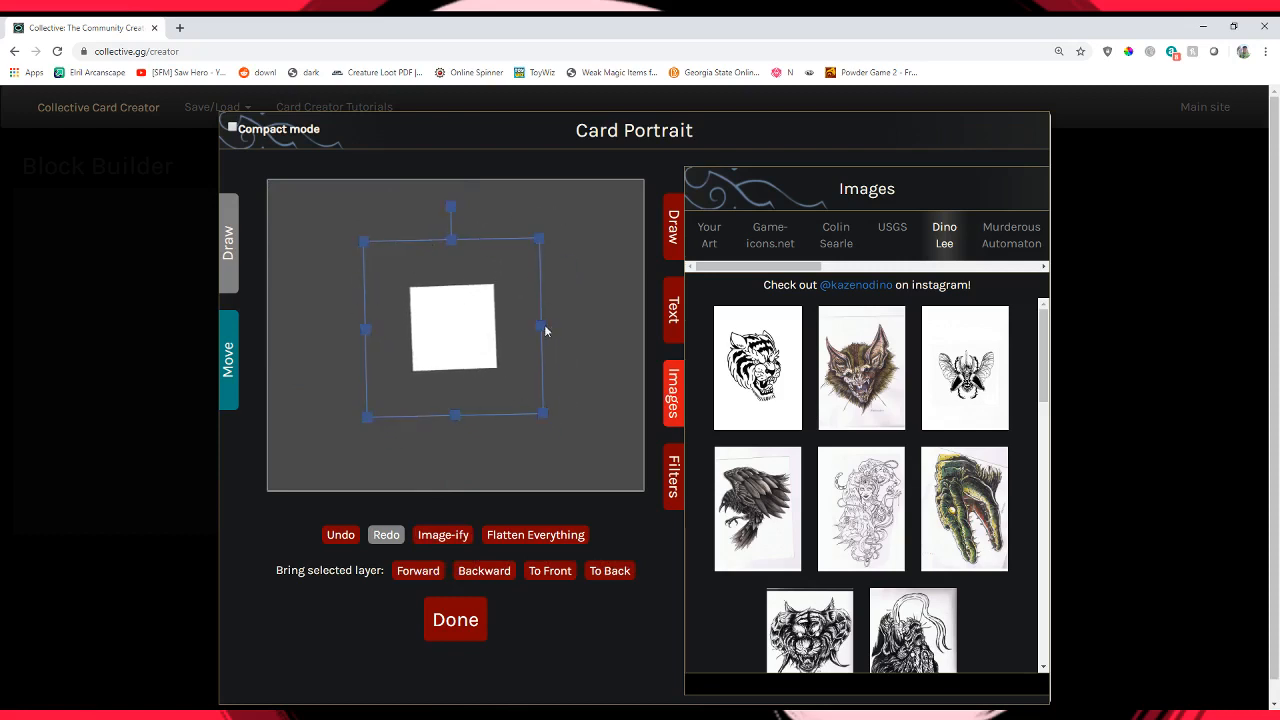
left_click_drag(450, 269, 466, 324)
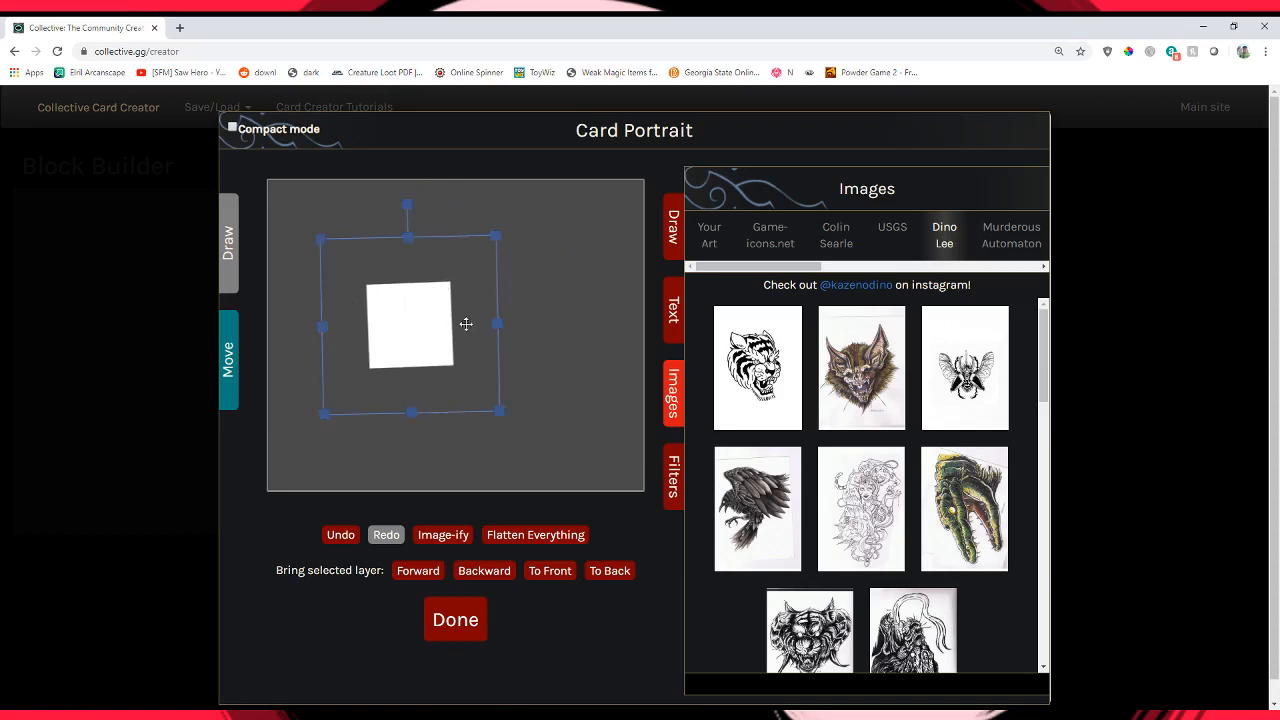
Apply the Blur filter to the small padded square with the amount at its maximum.
left_click(673, 495)
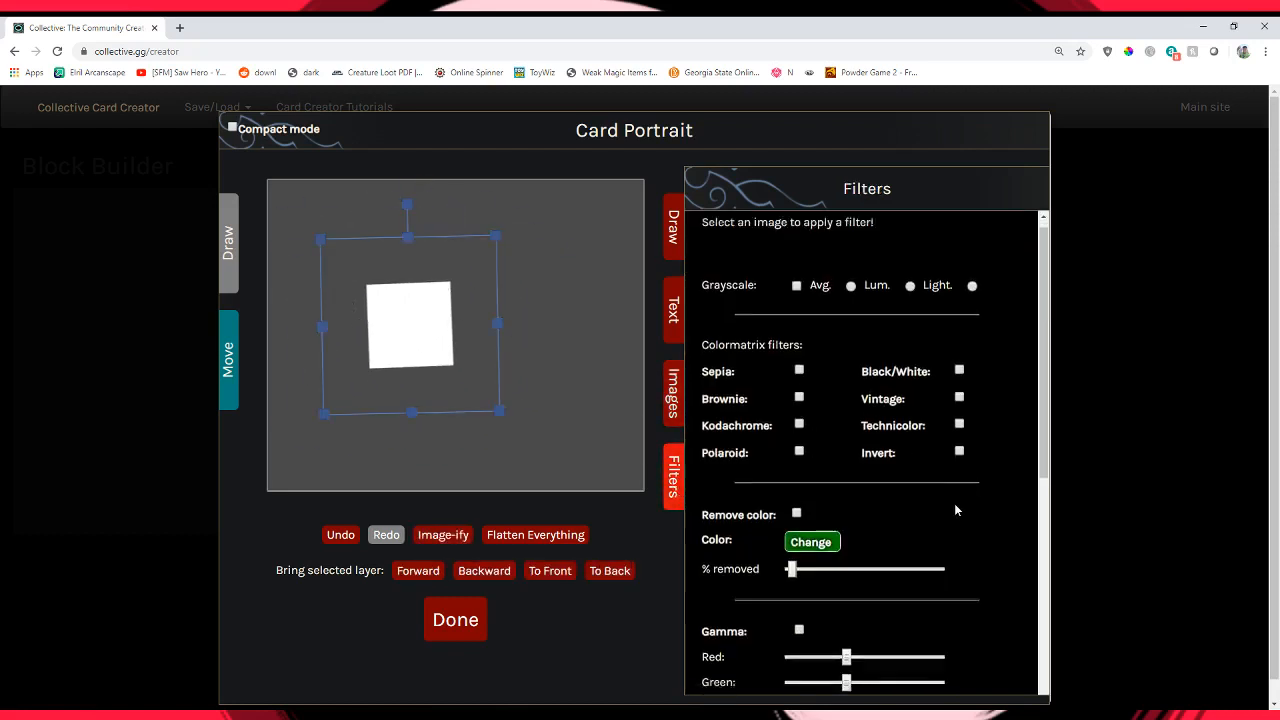
scroll(900, 480, "down", 3)
scroll(828, 443, "down", 4)
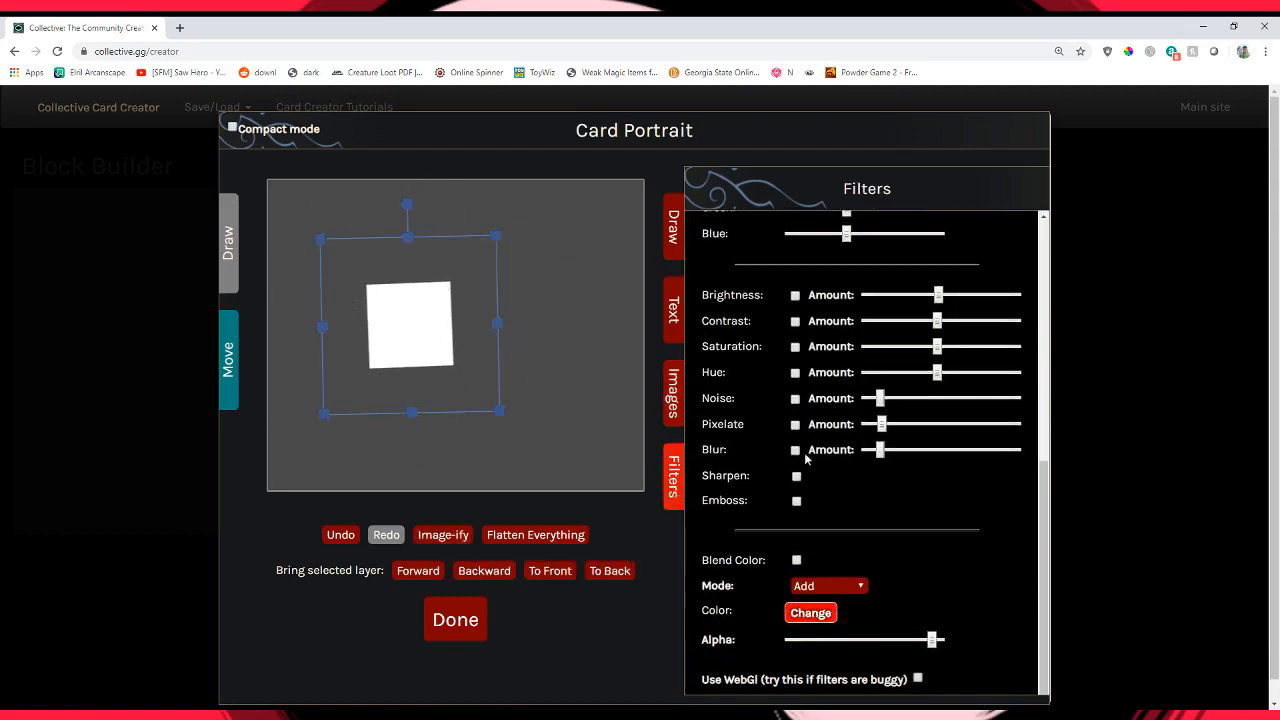
left_click(796, 451)
left_click_drag(911, 454, 1010, 455)
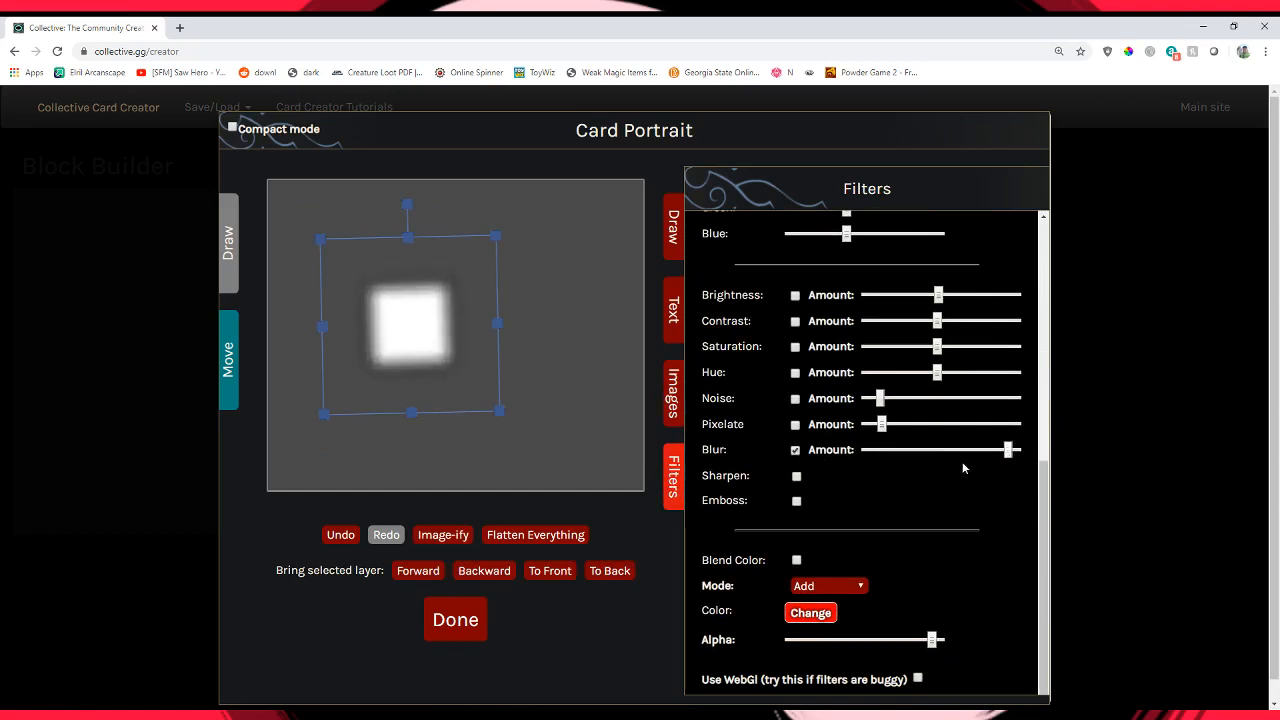
left_click(961, 450)
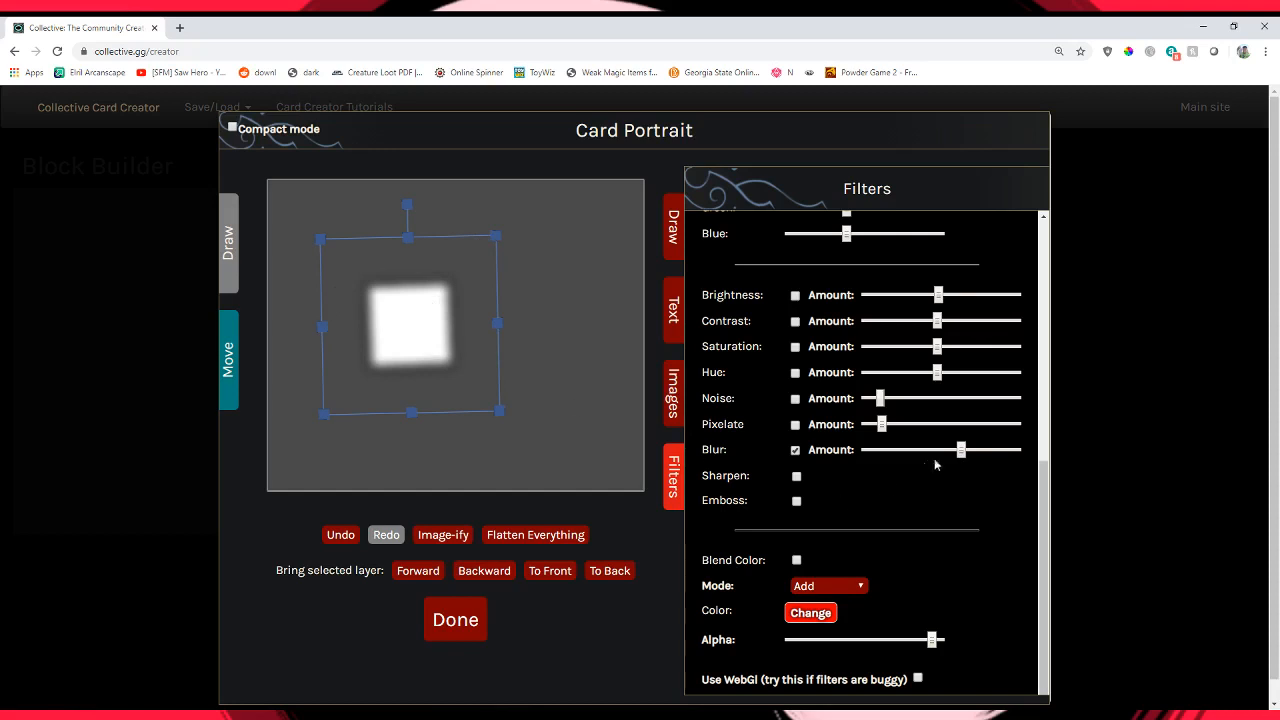
left_click_drag(973, 452, 1008, 452)
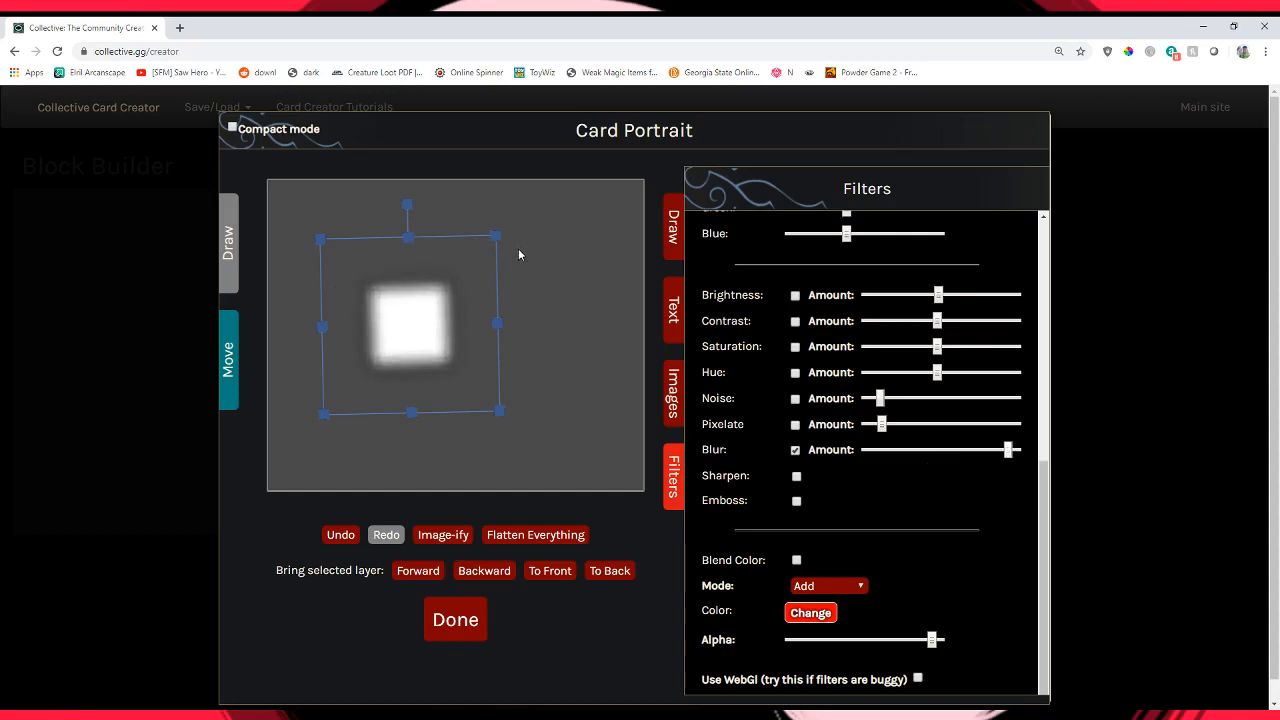
Move the blurred square to the canvas's upper-right area and deselect it.
left_click_drag(459, 294, 514, 306)
left_click_drag(517, 191, 519, 191)
left_click_drag(517, 320, 558, 265)
left_click(576, 416)
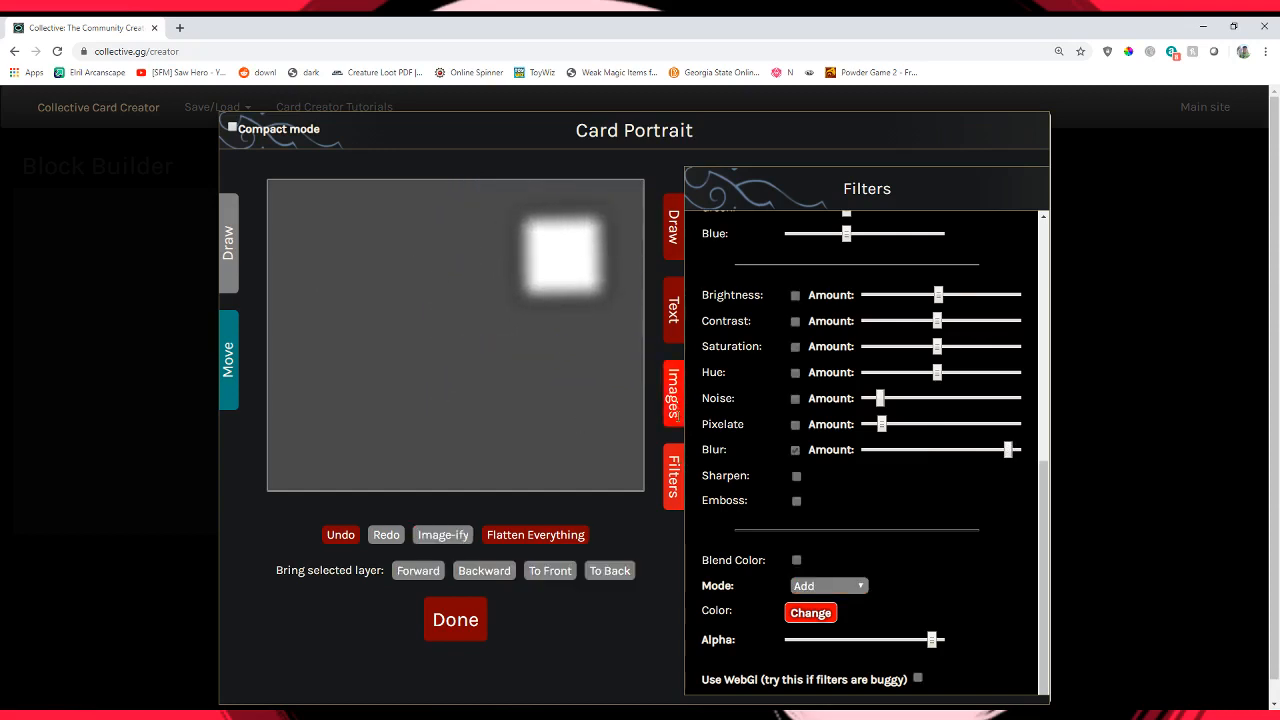
Add a second blank square from Game-icons.net and place it below and left of the blurred square.
left_click(673, 393)
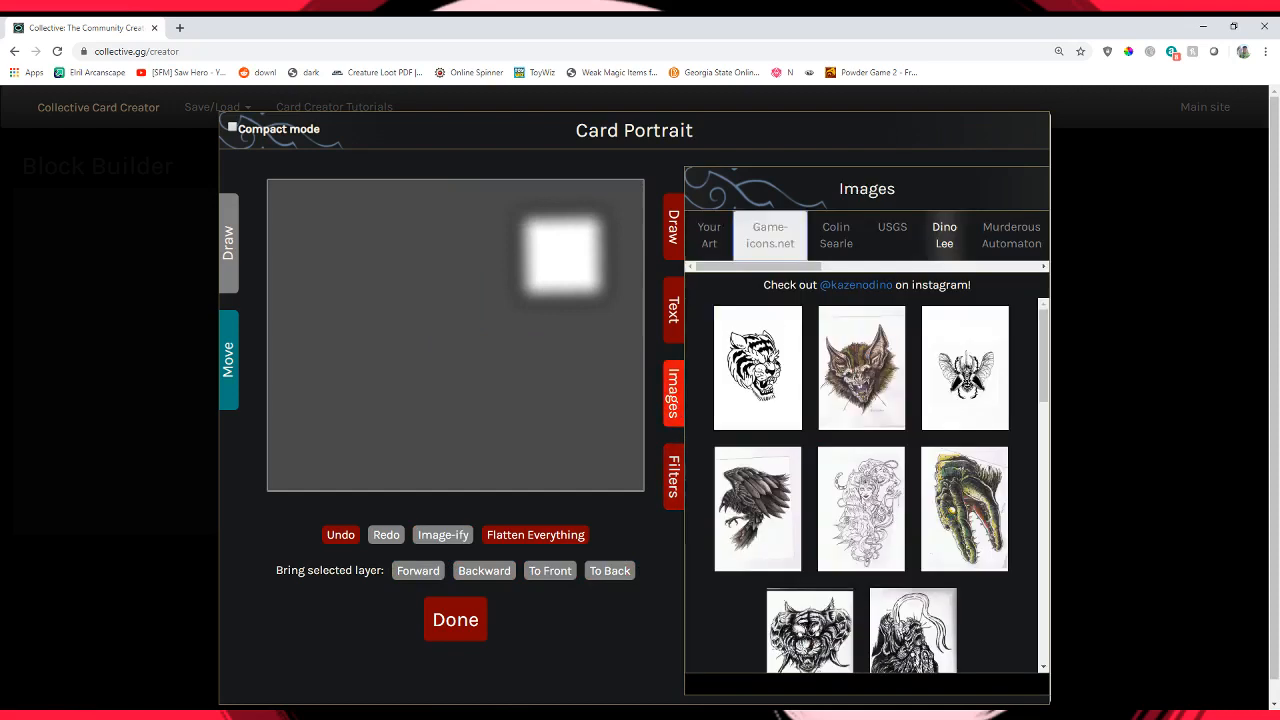
left_click(770, 242)
left_click(737, 354)
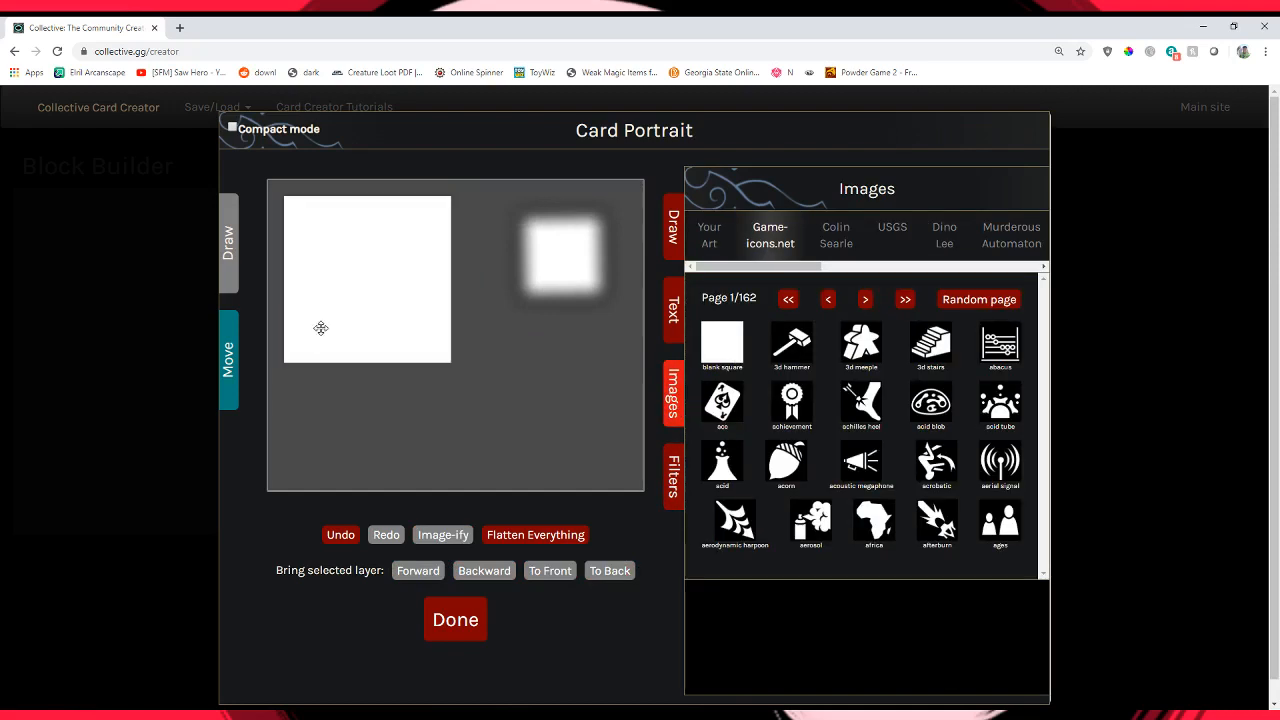
left_click_drag(322, 328, 413, 365)
Try the Blur filter at its maximum amount on the second, unpadded blank square.
left_click(683, 492)
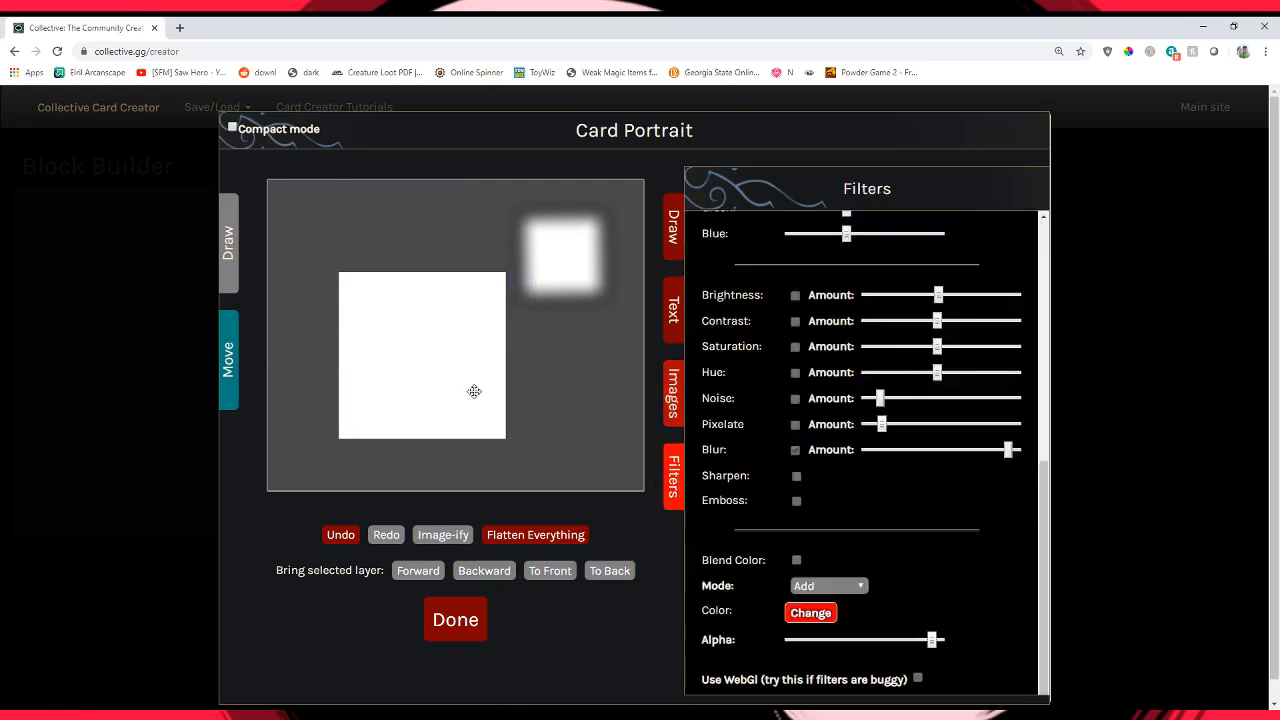
left_click(452, 380)
scroll(817, 537, "down", 1)
left_click(797, 431)
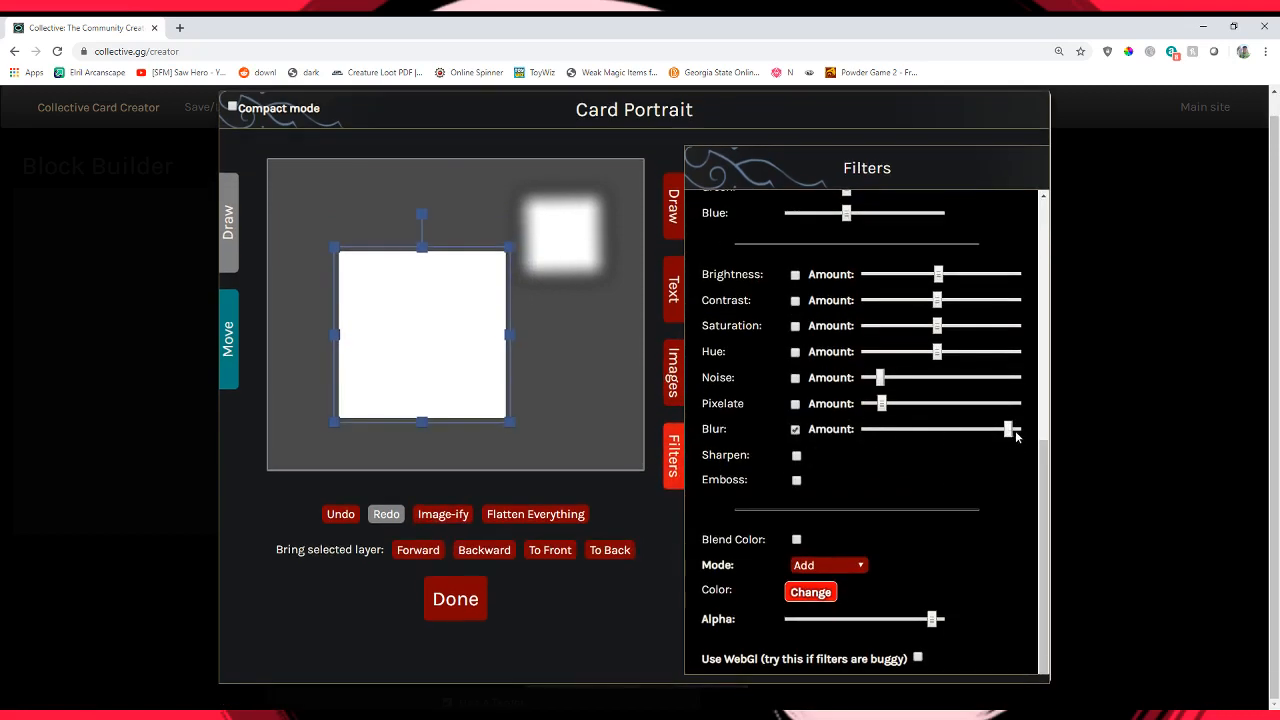
left_click_drag(971, 432, 1008, 431)
scroll(600, 369, "up", 1)
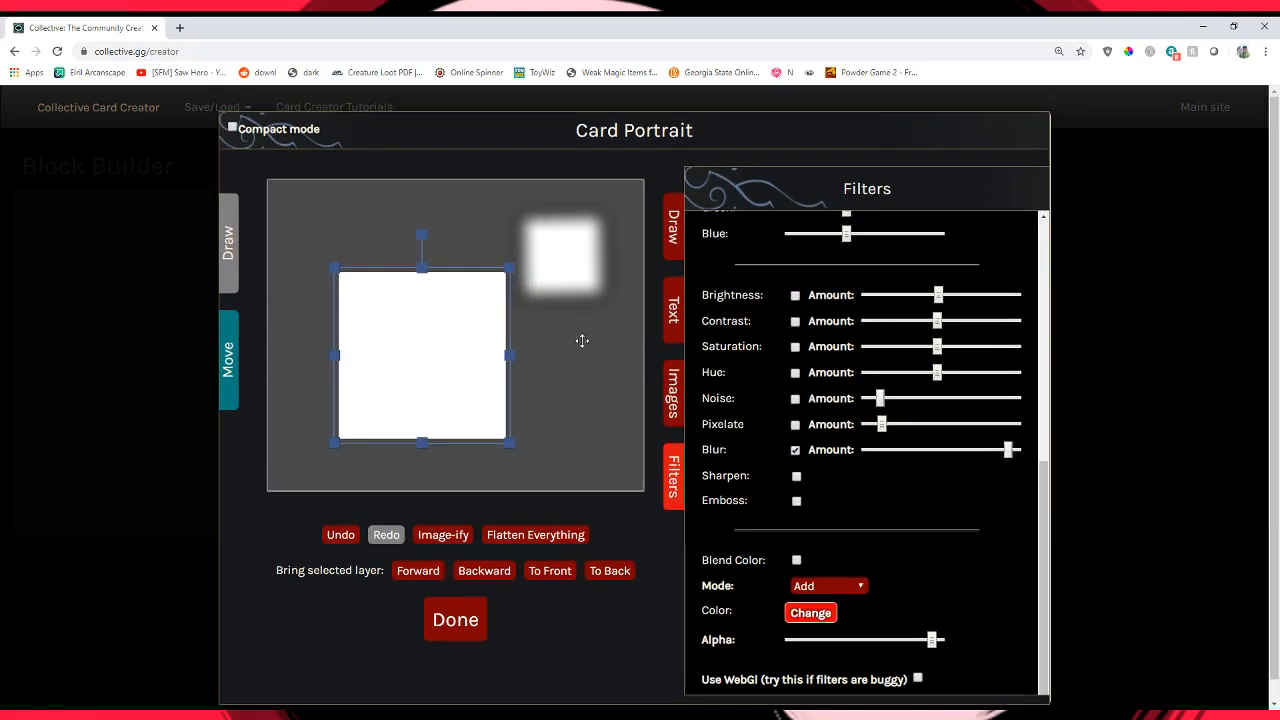
left_click(796, 451)
left_click_drag(961, 453, 1060, 451)
Try the Brightness filter at its minimum on the second square, switch it off and readjust the Blur amount to maximum.
left_click(796, 296)
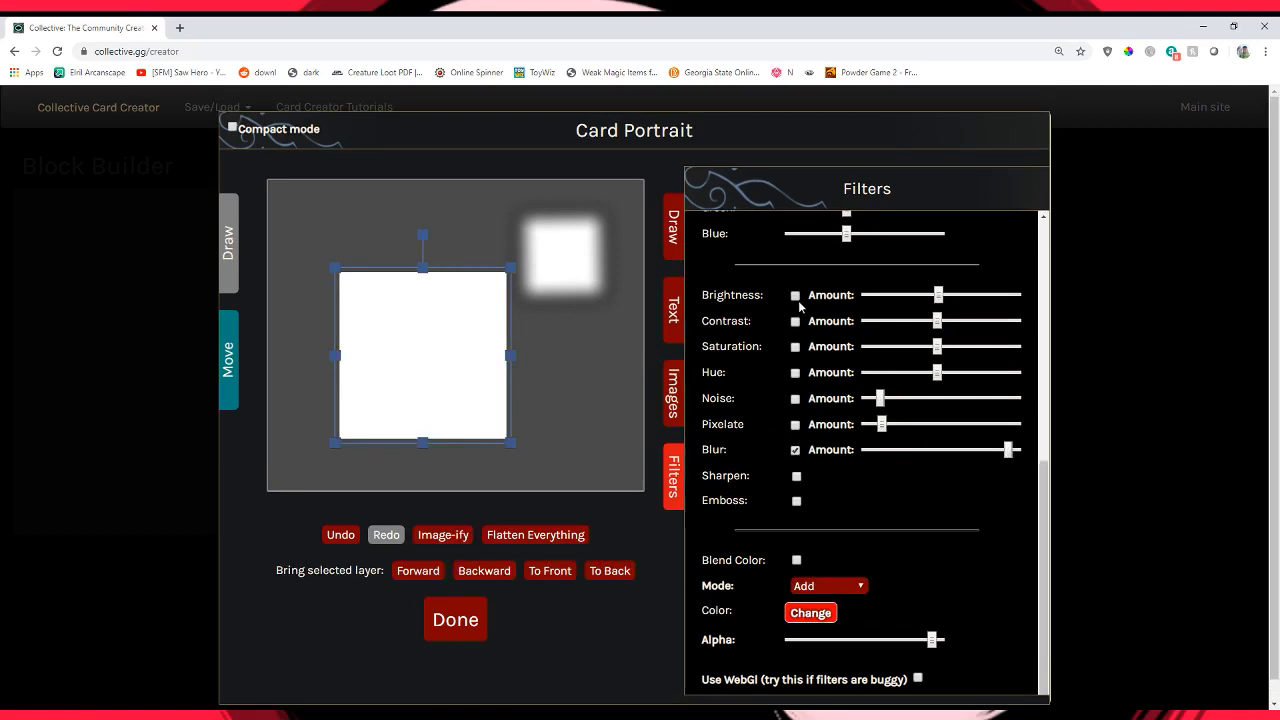
left_click(941, 295)
left_click_drag(873, 303, 862, 303)
left_click(796, 296)
left_click_drag(866, 450, 1025, 457)
Rotate the second square into a diamond, convert it with Image-ify and turn the converted square upright.
left_click_drag(425, 235, 538, 272)
left_click(443, 535)
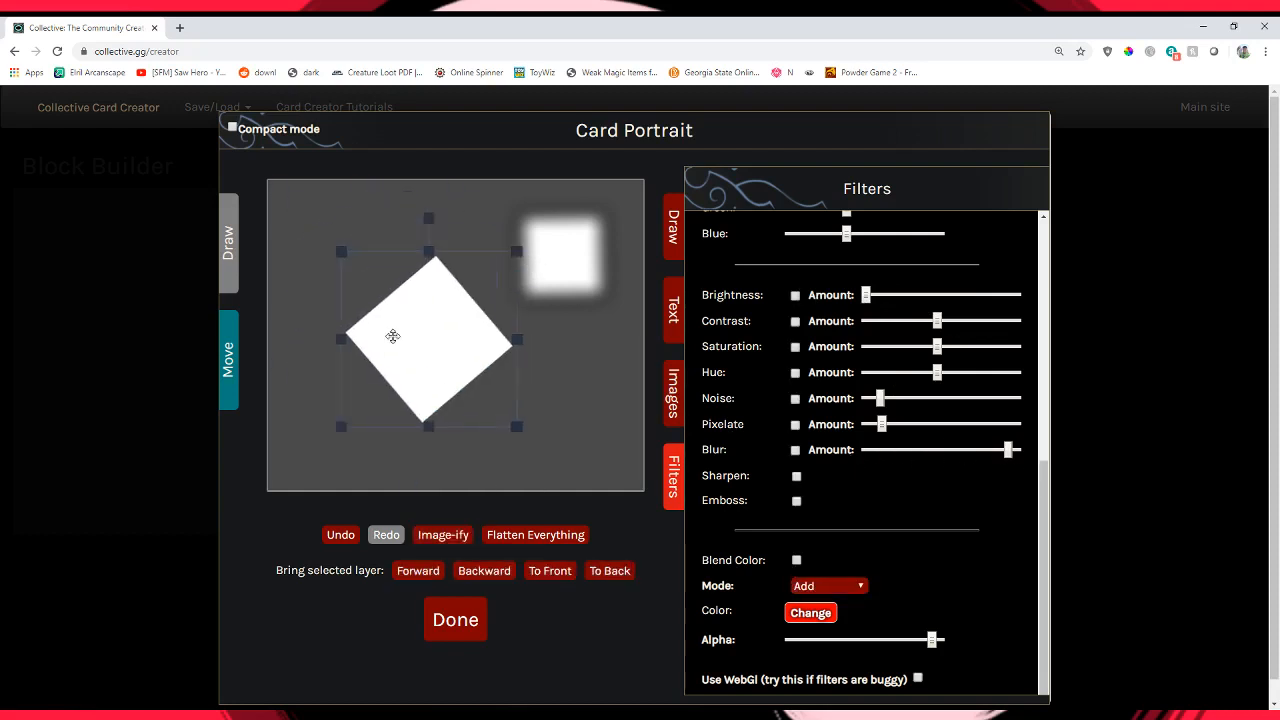
left_click_drag(462, 255, 338, 272)
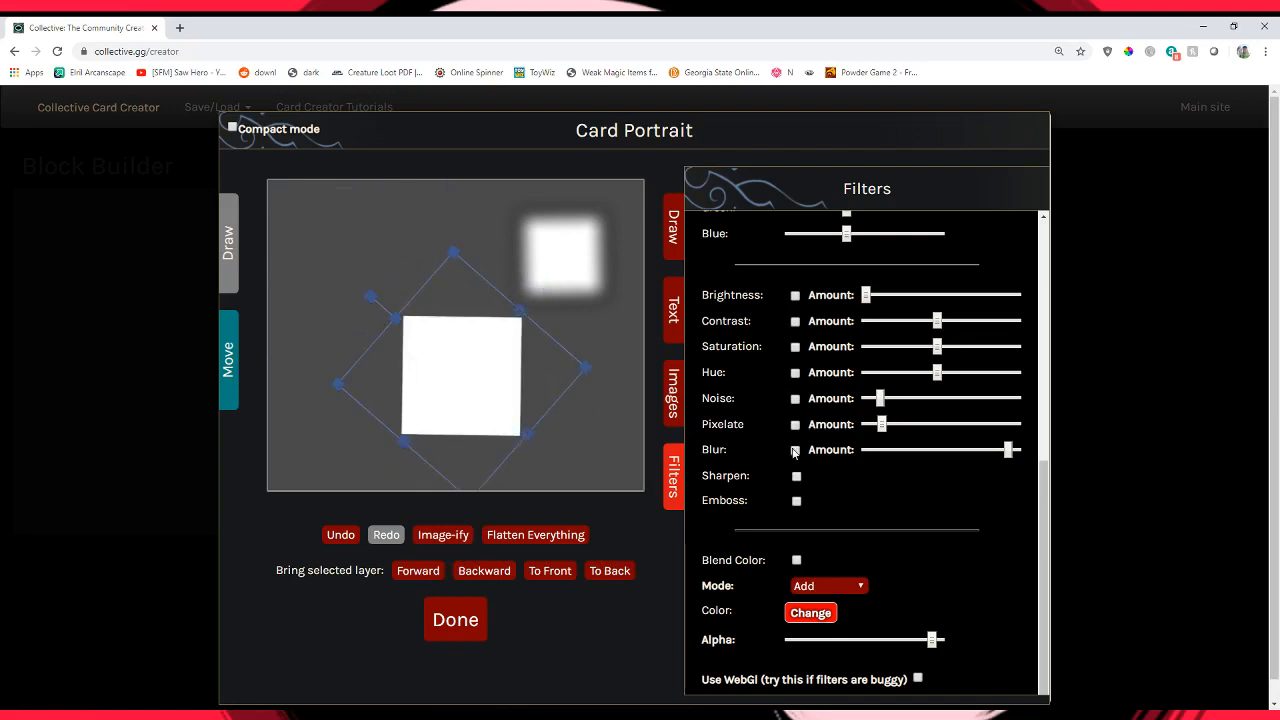
Blur the converted second square at the maximum amount and move it toward the canvas's upper left.
mouse_move(1008, 450)
left_mouse_down()
mouse_move(995, 450)
mouse_move(1026, 450)
left_mouse_up()
left_click(312, 236)
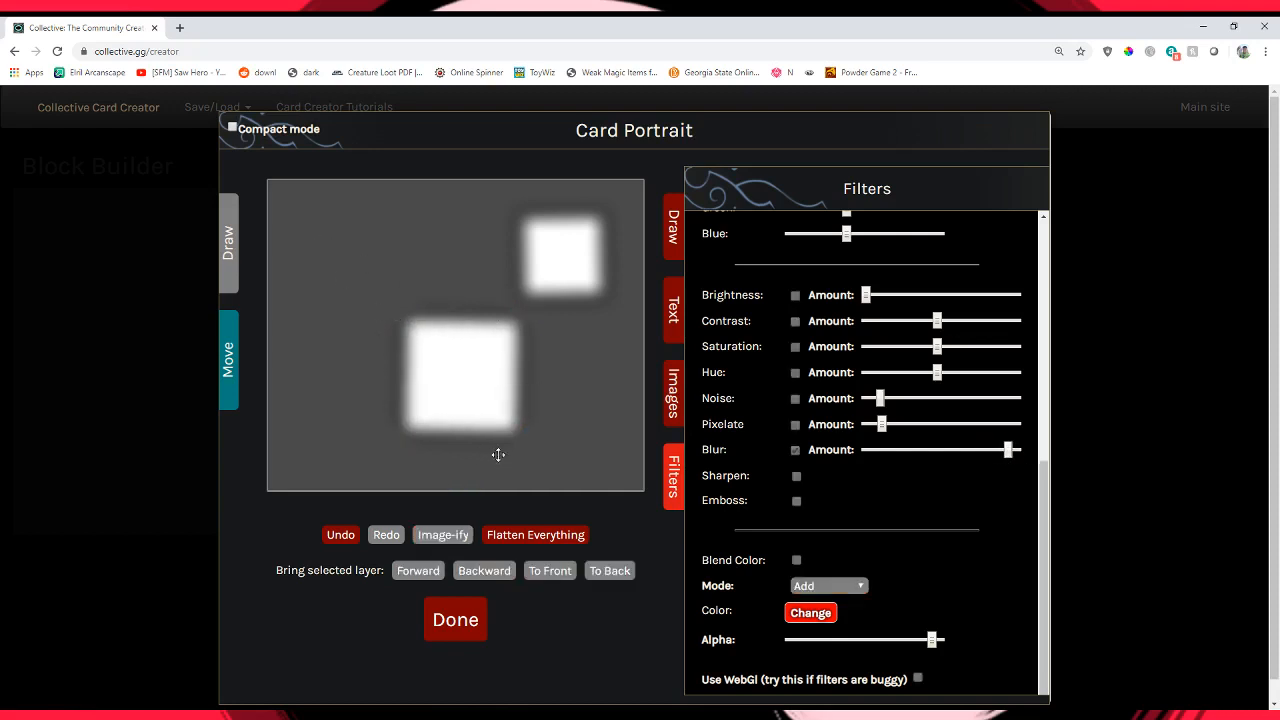
left_click_drag(468, 396, 385, 364)
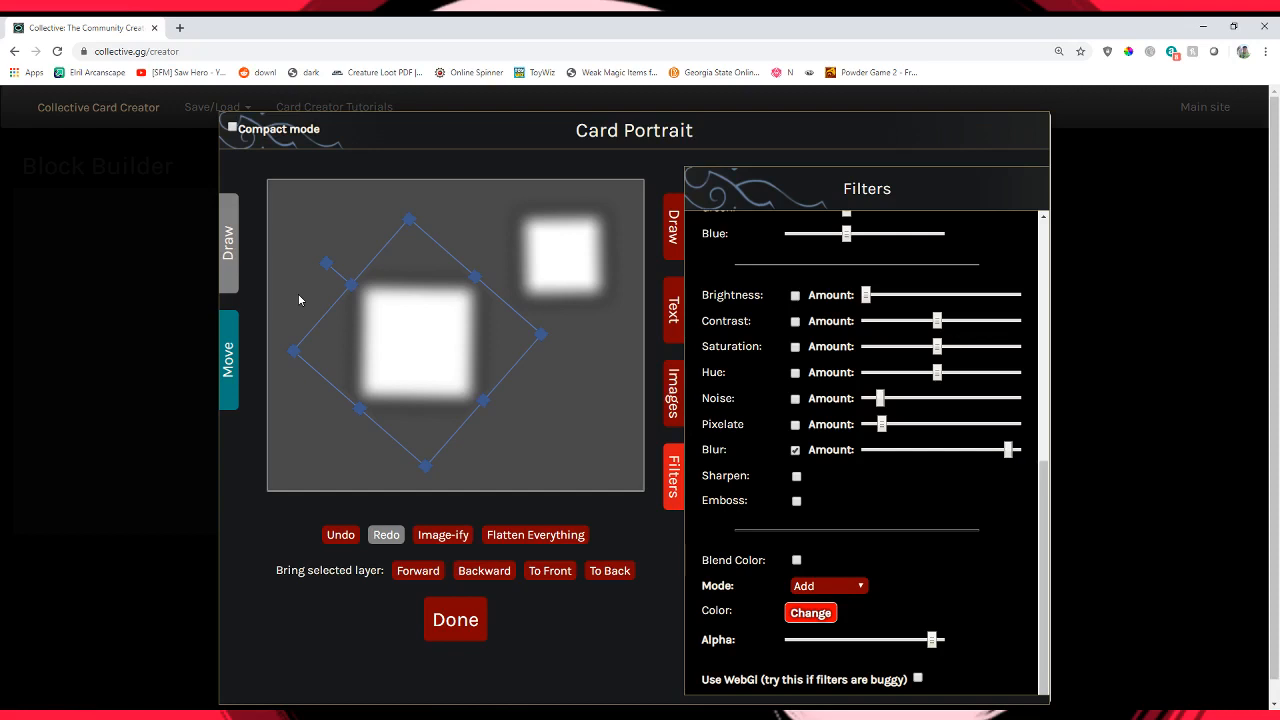
left_click_drag(423, 323, 379, 271)
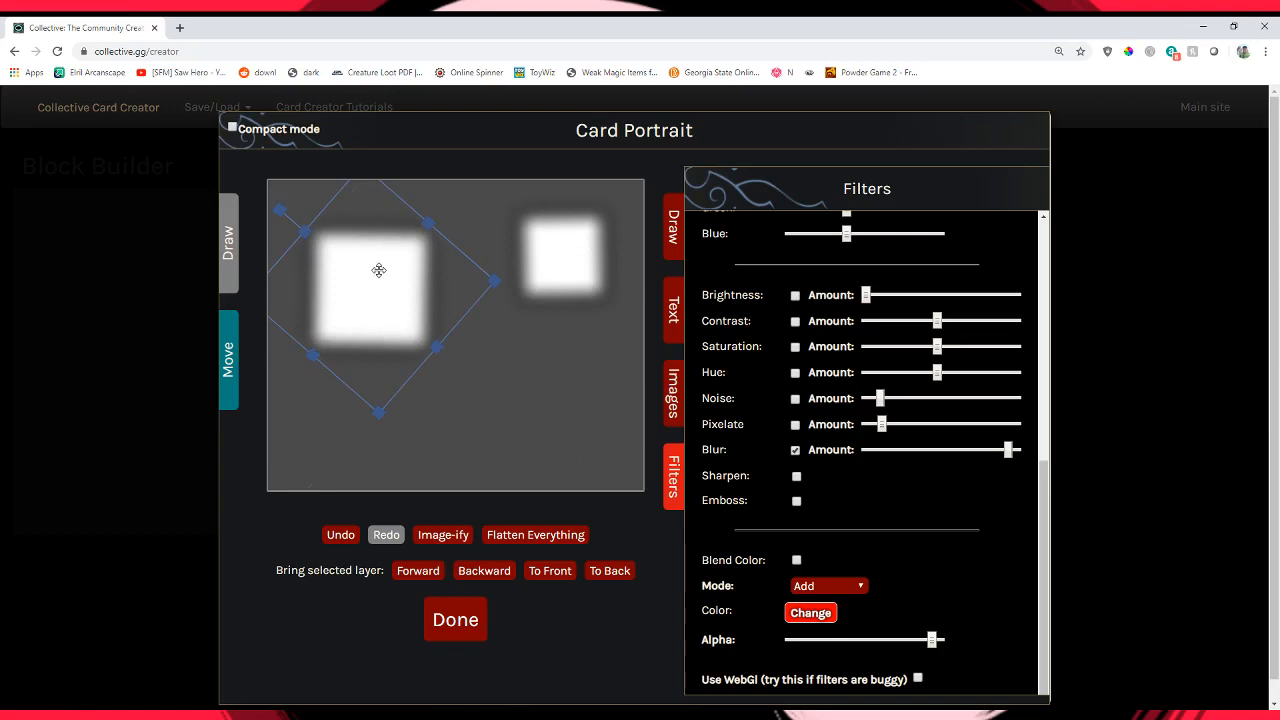
Clear the blurred squares from the canvas, browse the Game-icons.net pages and add the dark grey orb from the artist collection with the Collective logos.
left_click(674, 400)
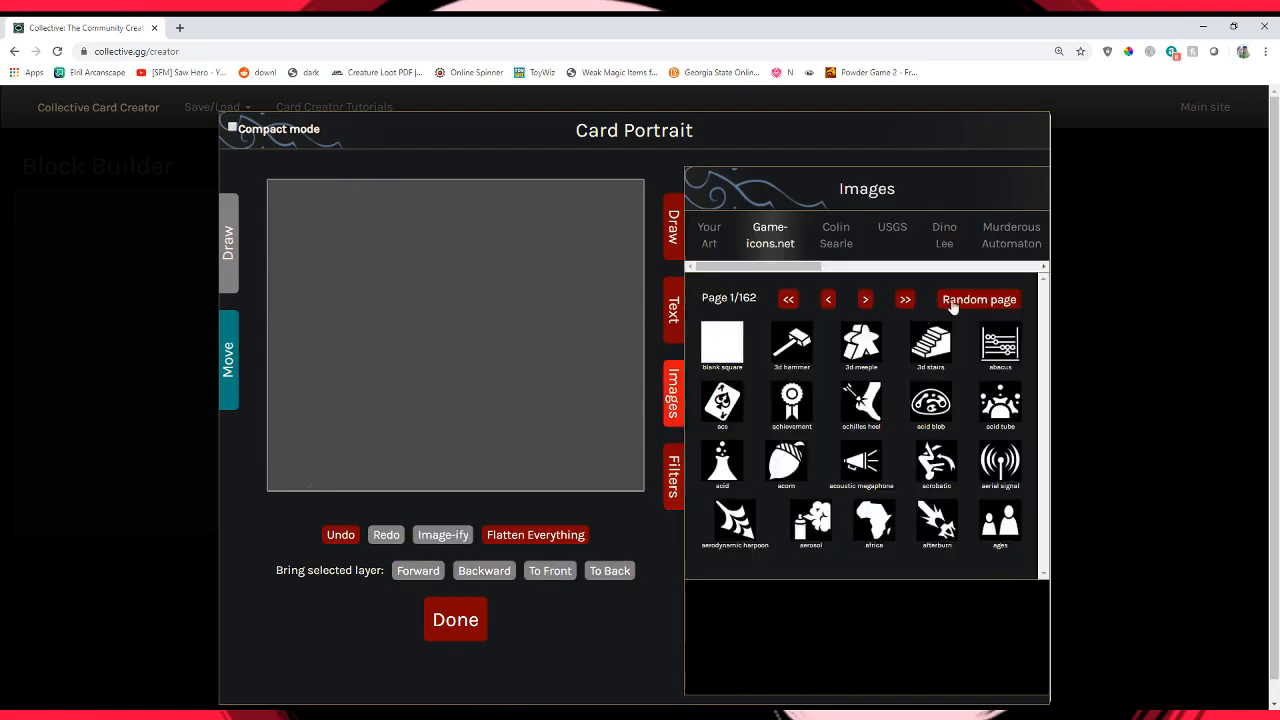
left_click(903, 299)
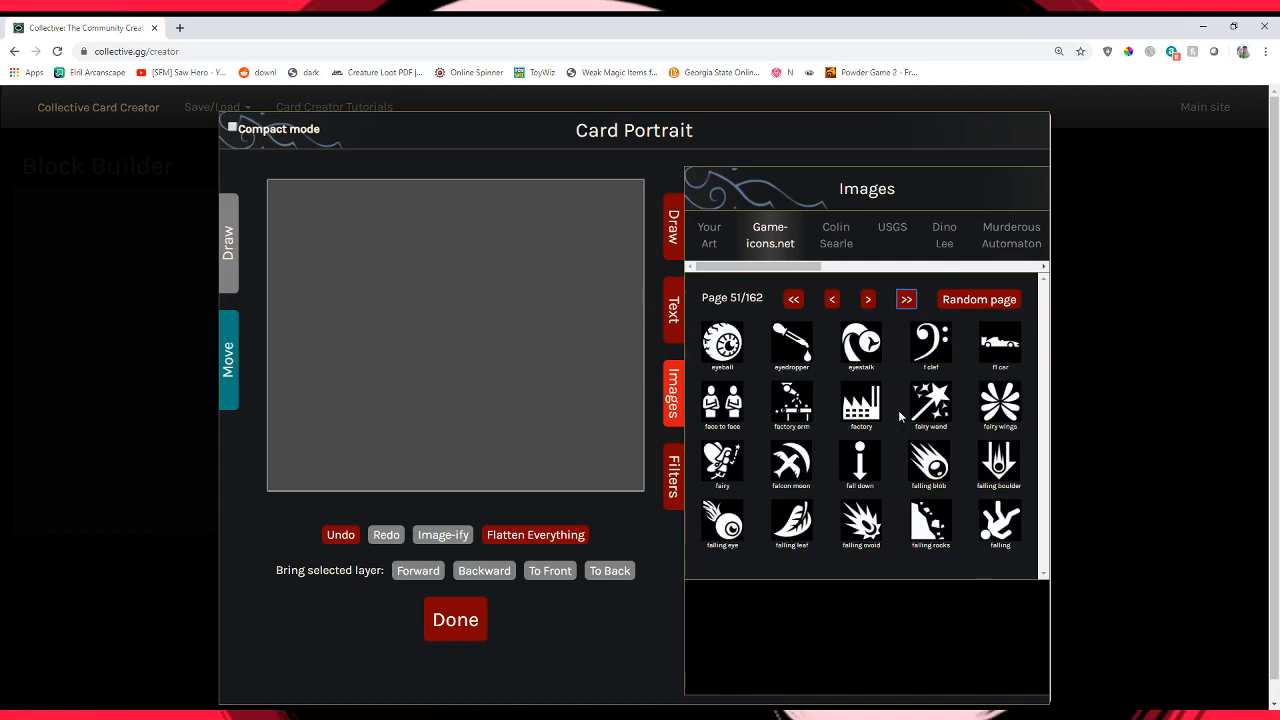
left_click(905, 300)
left_click(905, 300)
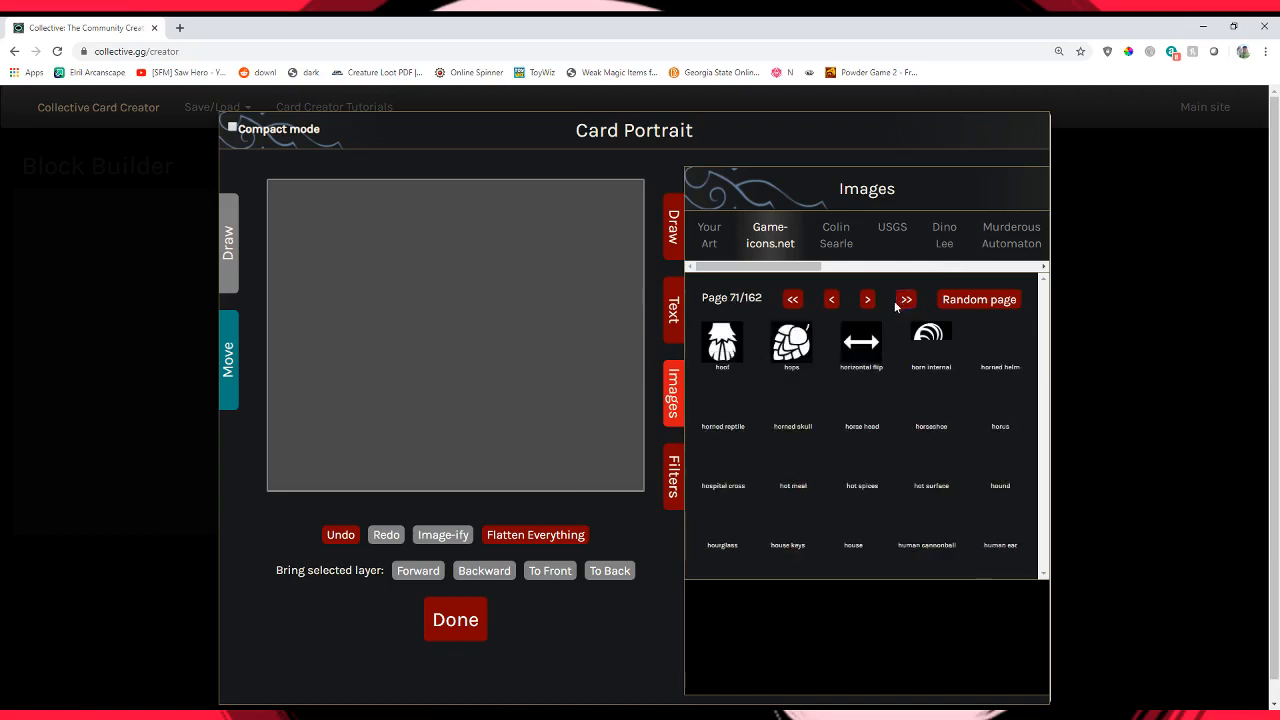
left_click(905, 301)
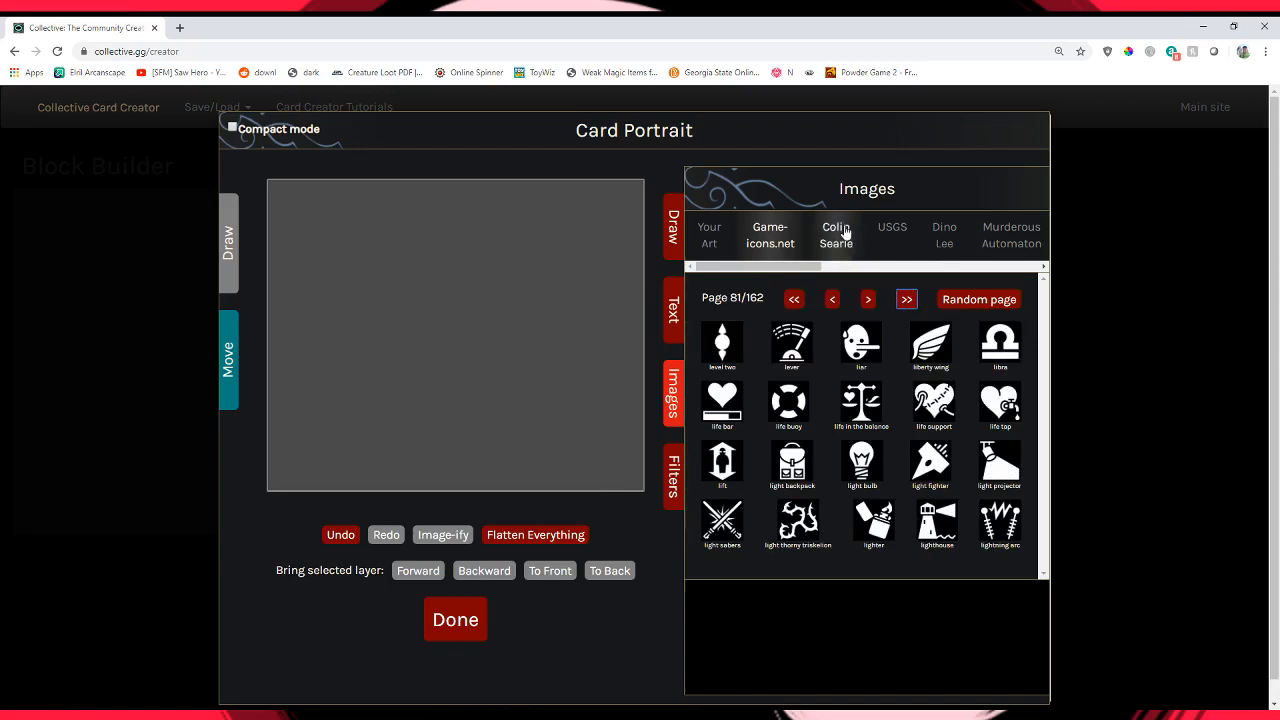
left_click(836, 236)
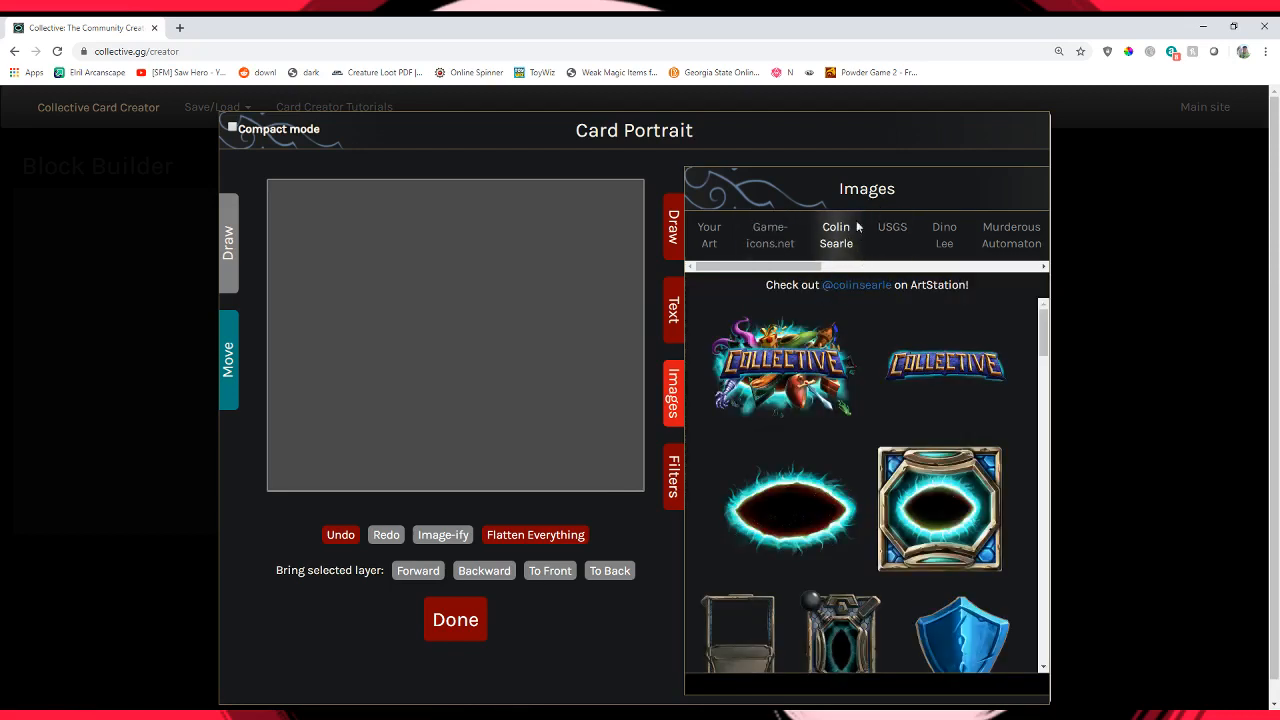
scroll(900, 450, "down", 4)
left_click(941, 478)
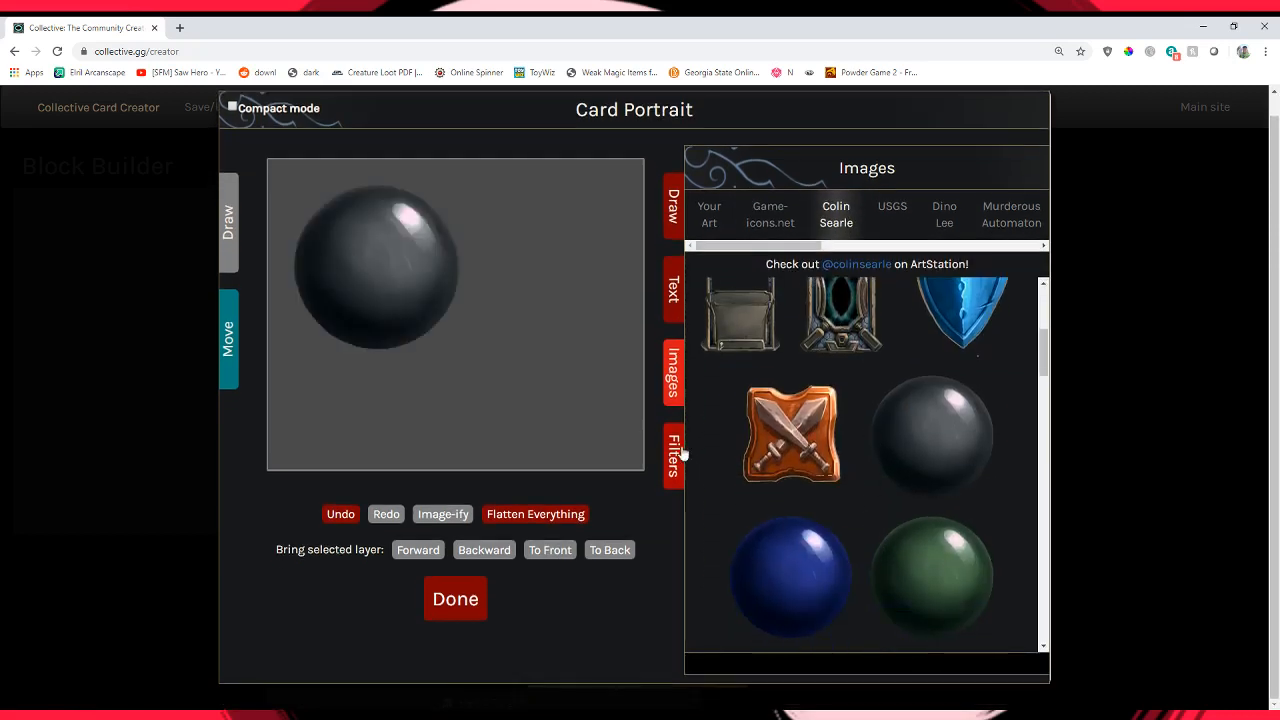
Move the orb to the middle of the canvas and apply the Brightness filter at its maximum amount.
left_click(675, 455)
left_click_drag(409, 297, 528, 344)
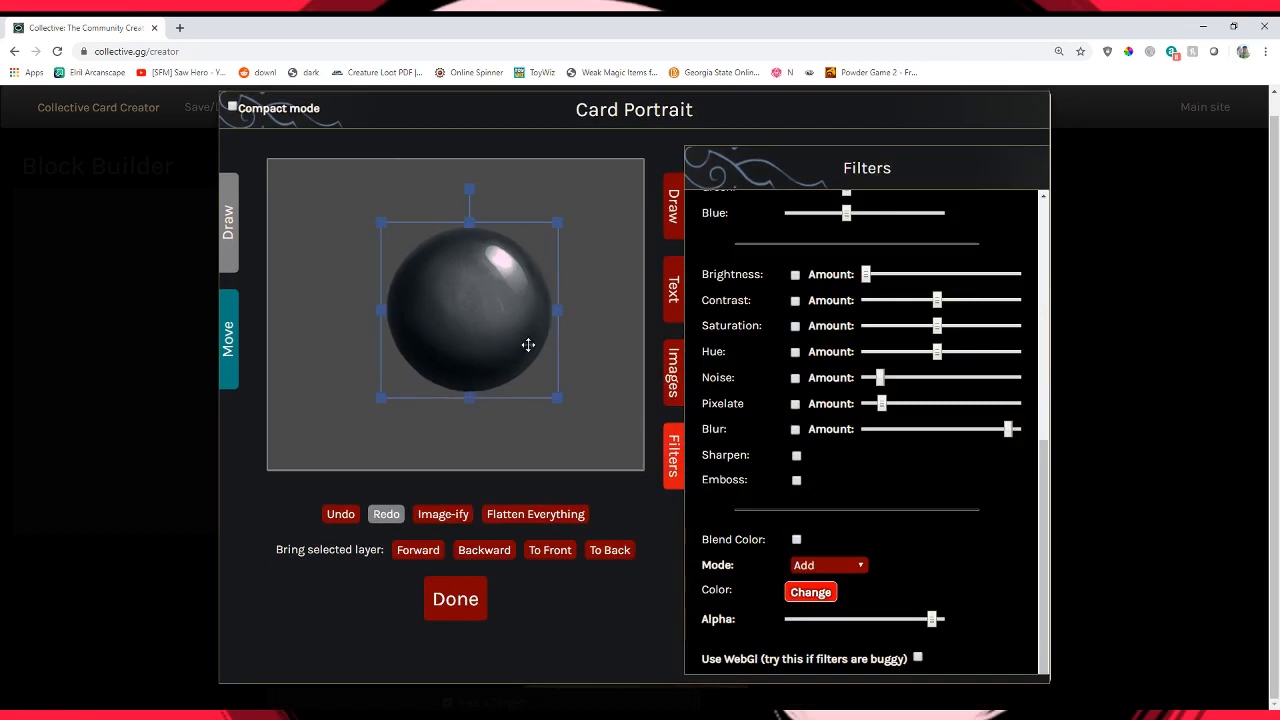
left_click(795, 274)
left_click_drag(866, 274, 1200, 289)
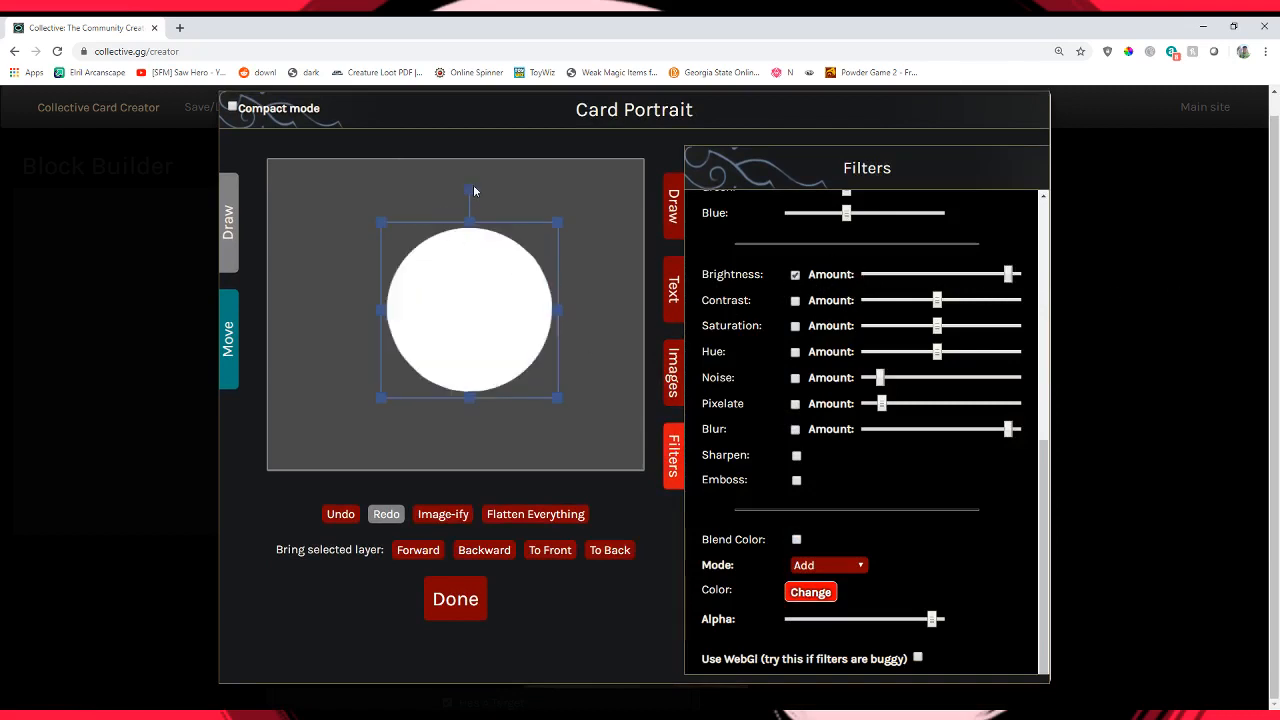
Rotate the white circle to enlarge its bounds, convert it with Image-ify and delete the original circle.
left_click_drag(471, 190, 568, 236)
left_click(458, 517)
left_click_drag(463, 369, 519, 438)
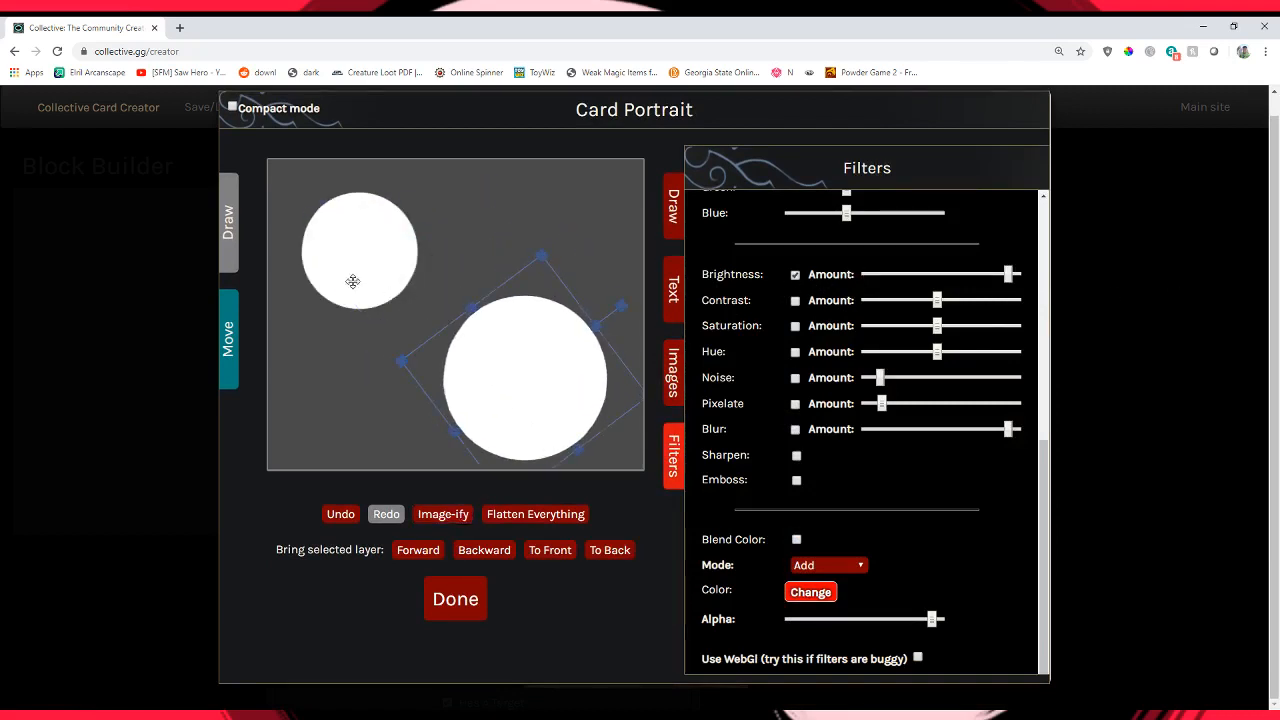
key("Delete")
Move the converted circle to the middle of the canvas and scale it down slightly.
left_click_drag(352, 256, 449, 304)
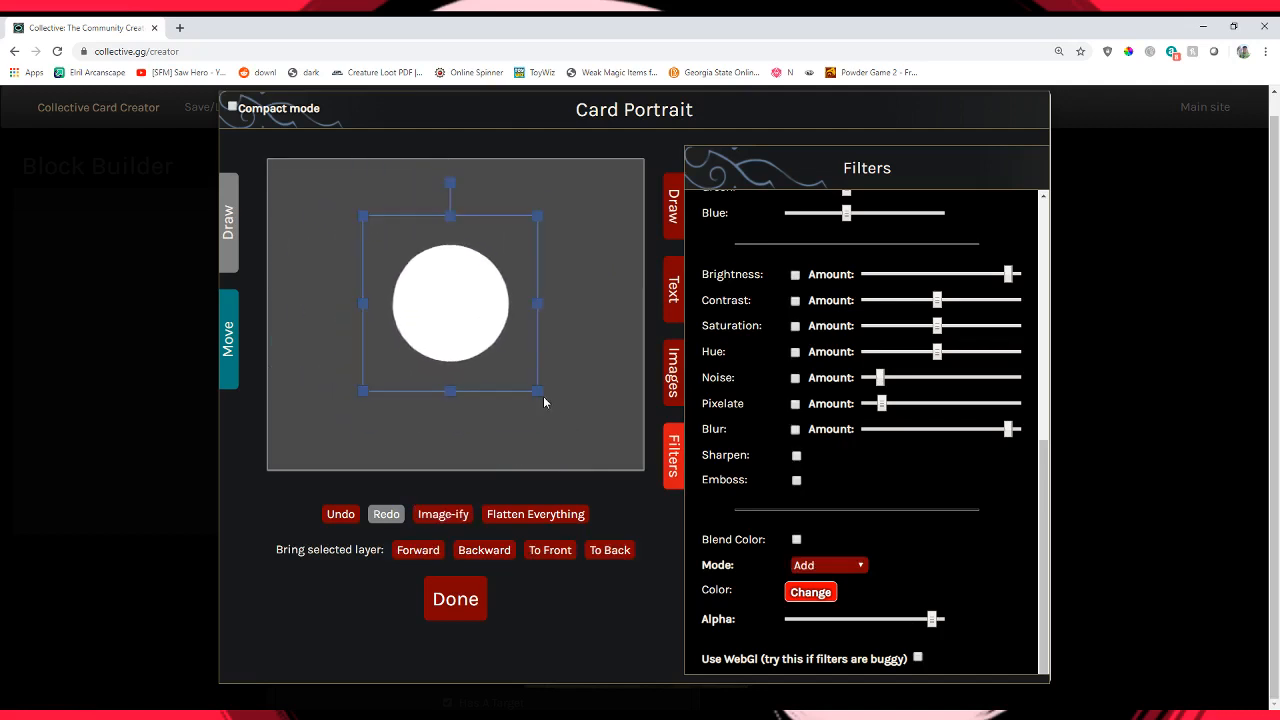
mouse_move(533, 387)
left_mouse_down()
mouse_move(505, 325)
mouse_move(600, 455)
mouse_move(515, 369)
left_mouse_up()
left_click_drag(437, 279, 459, 281)
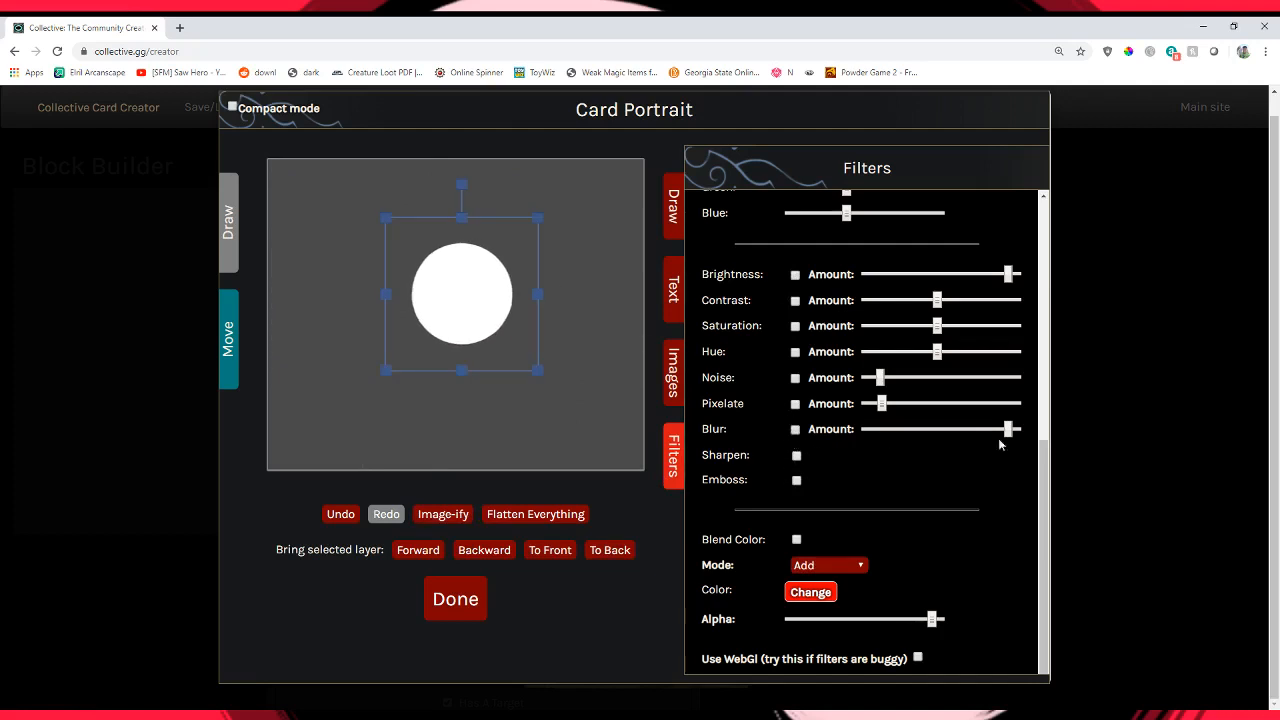
Blur the padded circle at about a quarter of the maximum amount, move it up and turn on Blend Color in Add mode.
left_click_drag(978, 434, 902, 432)
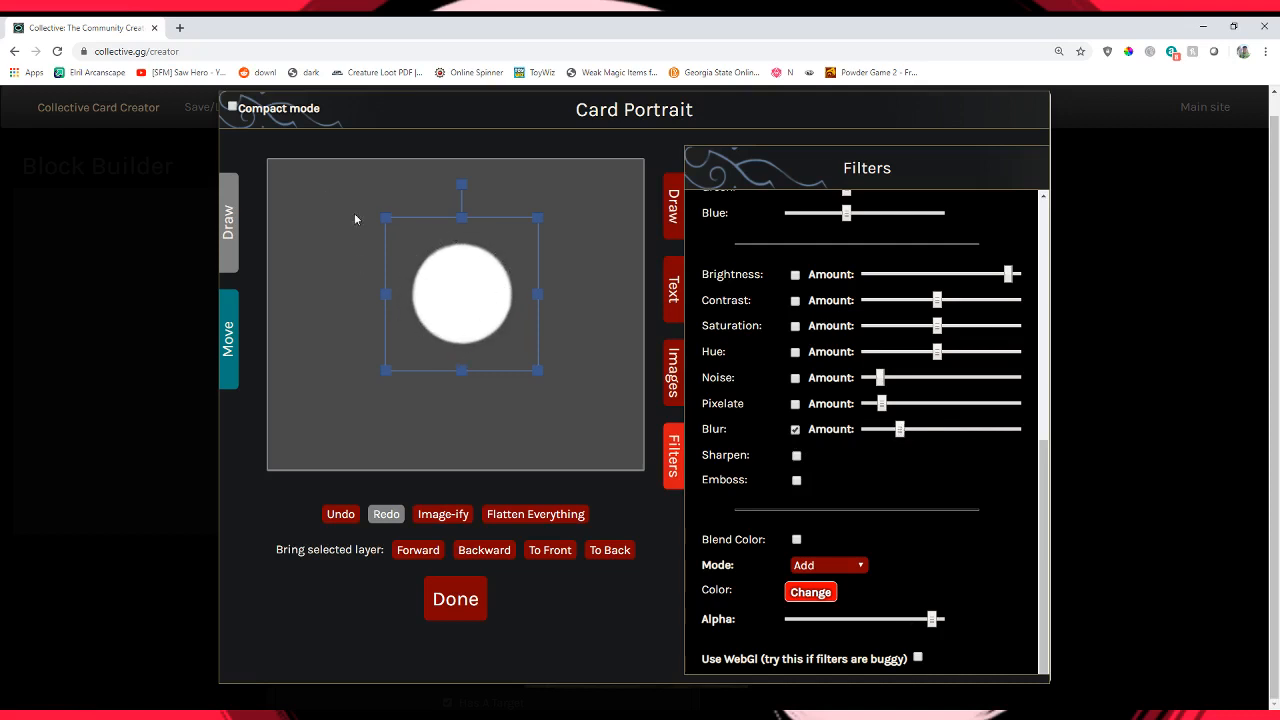
left_click_drag(480, 314, 505, 245)
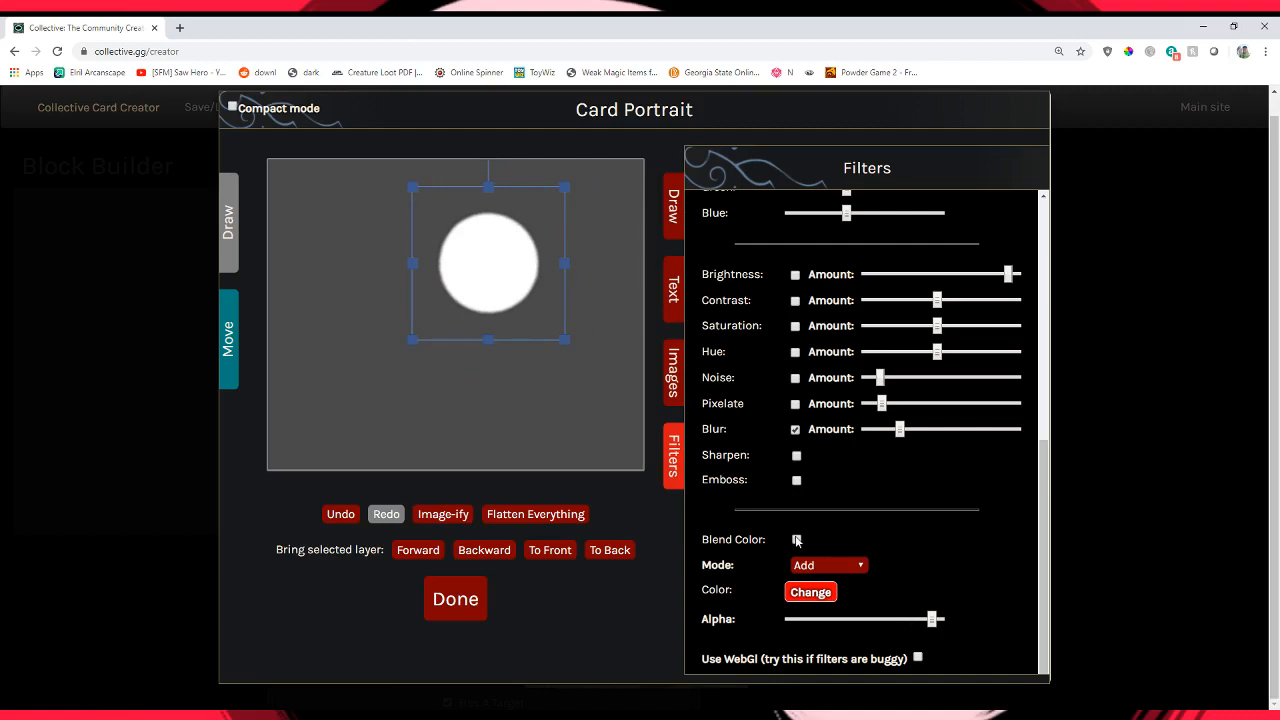
left_click(797, 540)
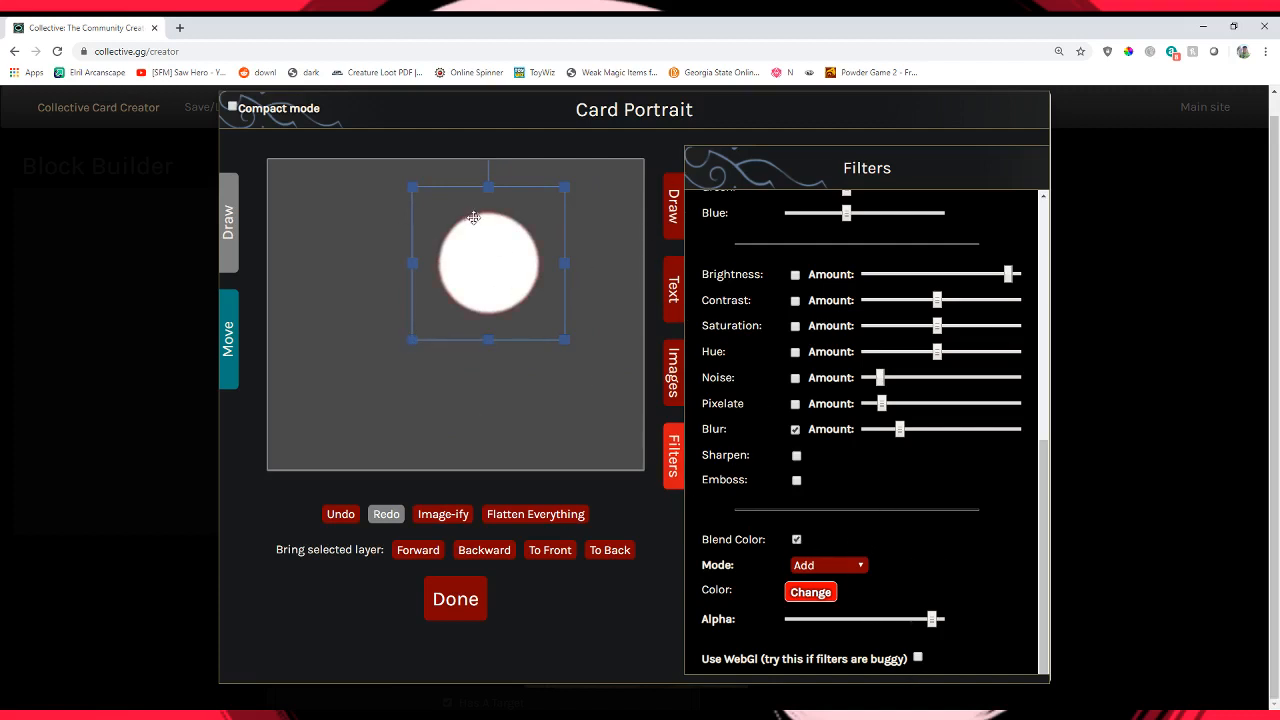
Try the darker blend colors #230B0B and #810F0F on the circle, and set the Blend Color to bright red #F50B0B.
left_click(812, 592)
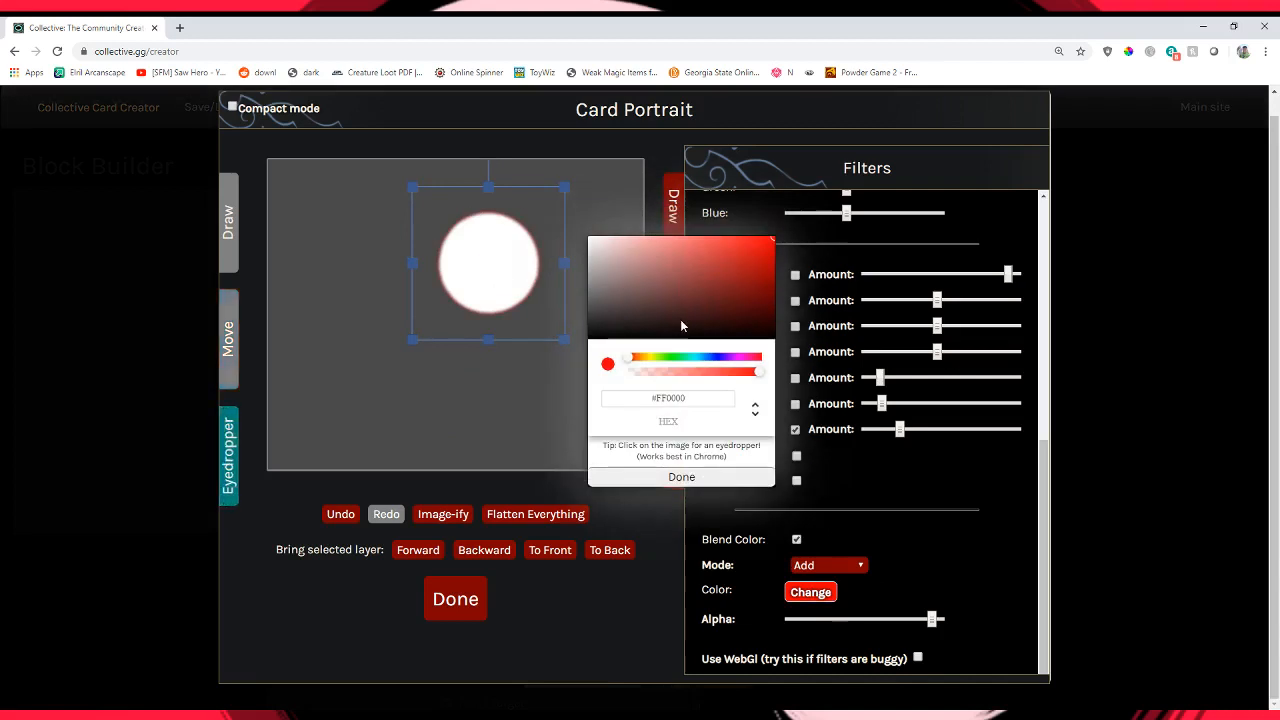
left_click(716, 327)
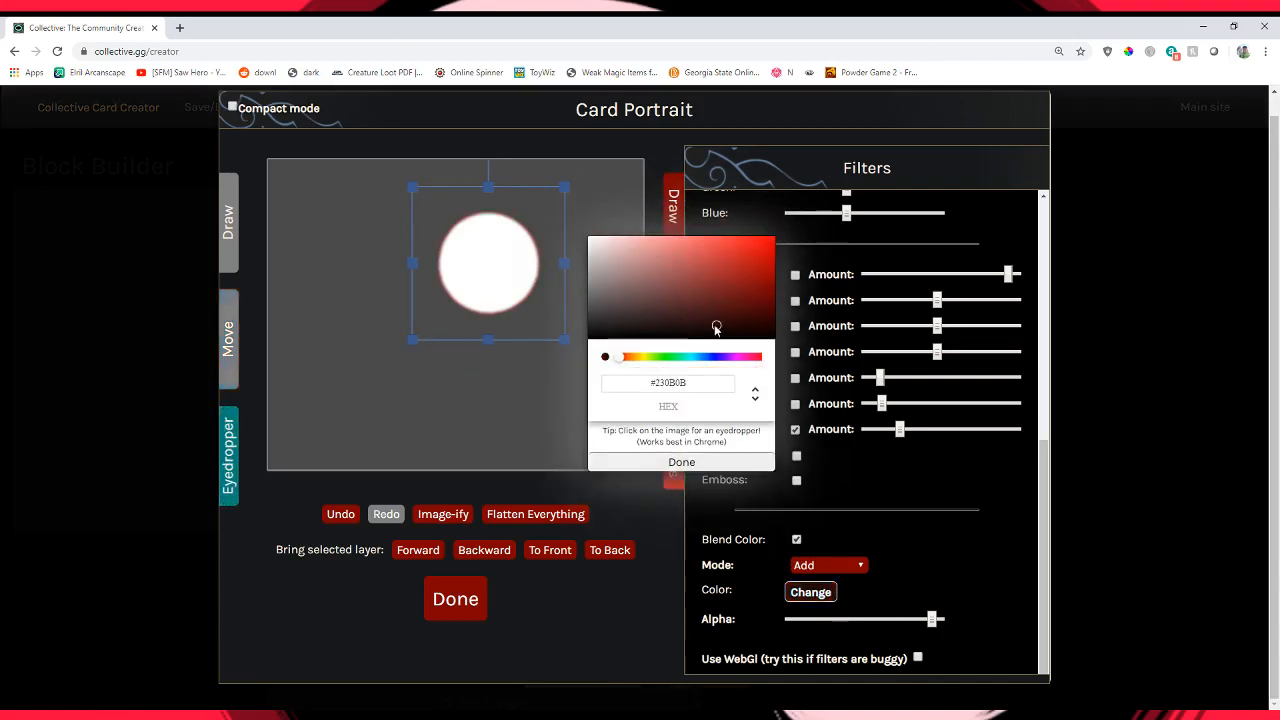
left_click(753, 289)
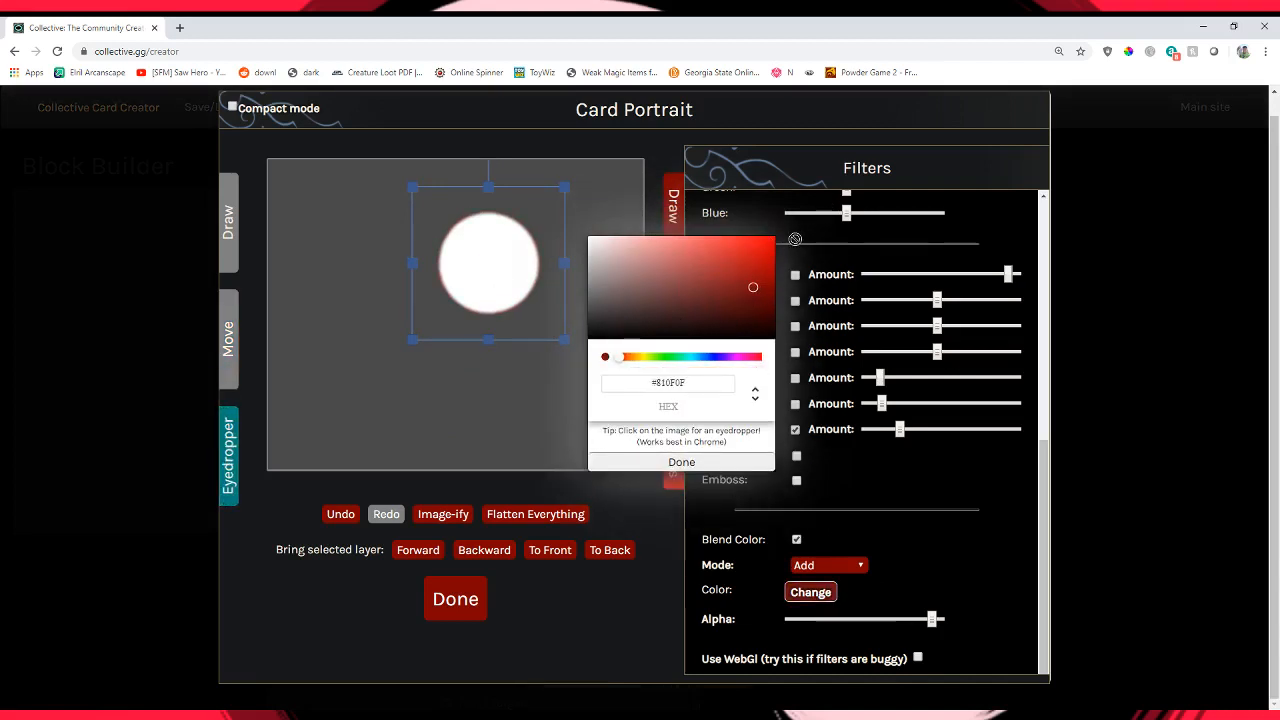
left_click(770, 241)
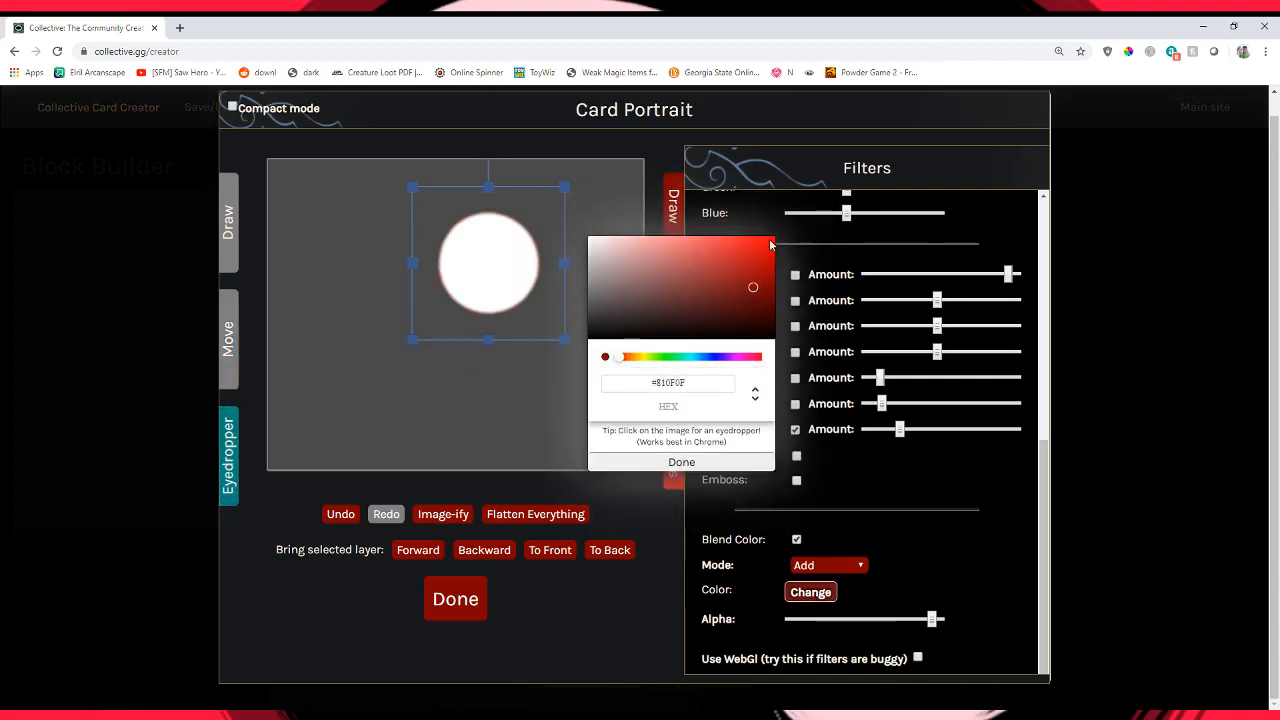
left_click(686, 460)
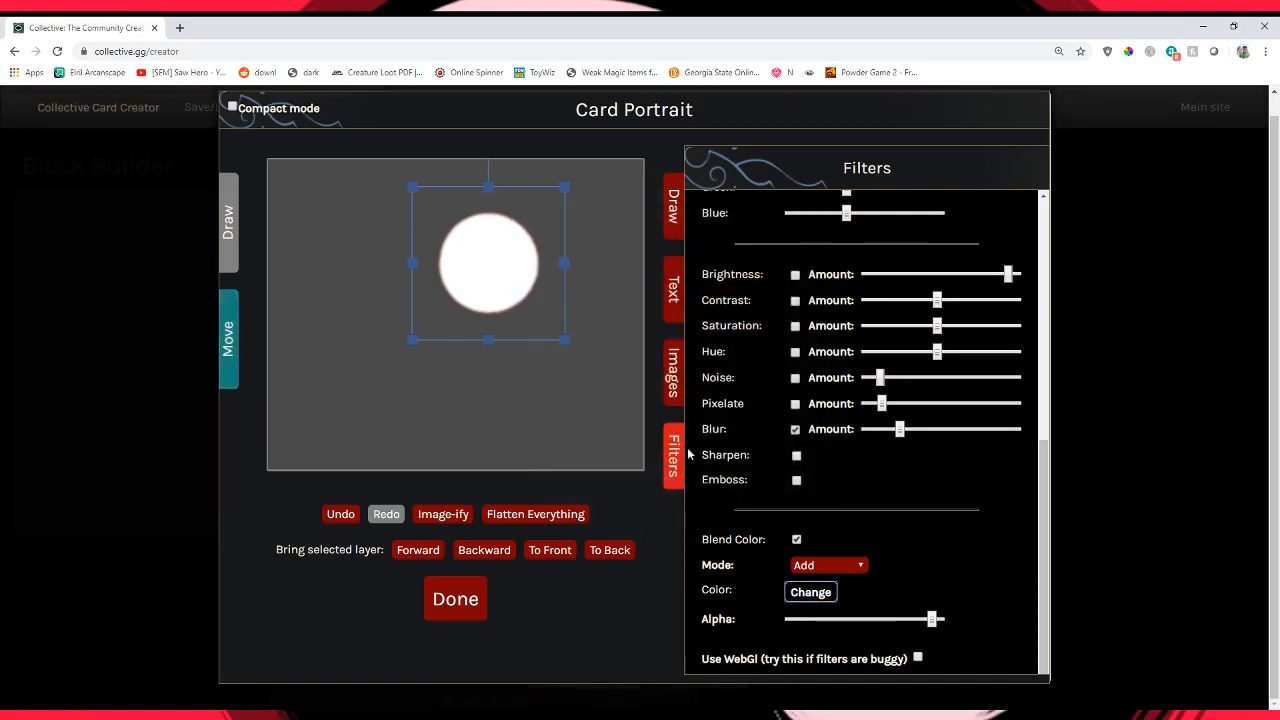
left_click(810, 590)
left_click(767, 243)
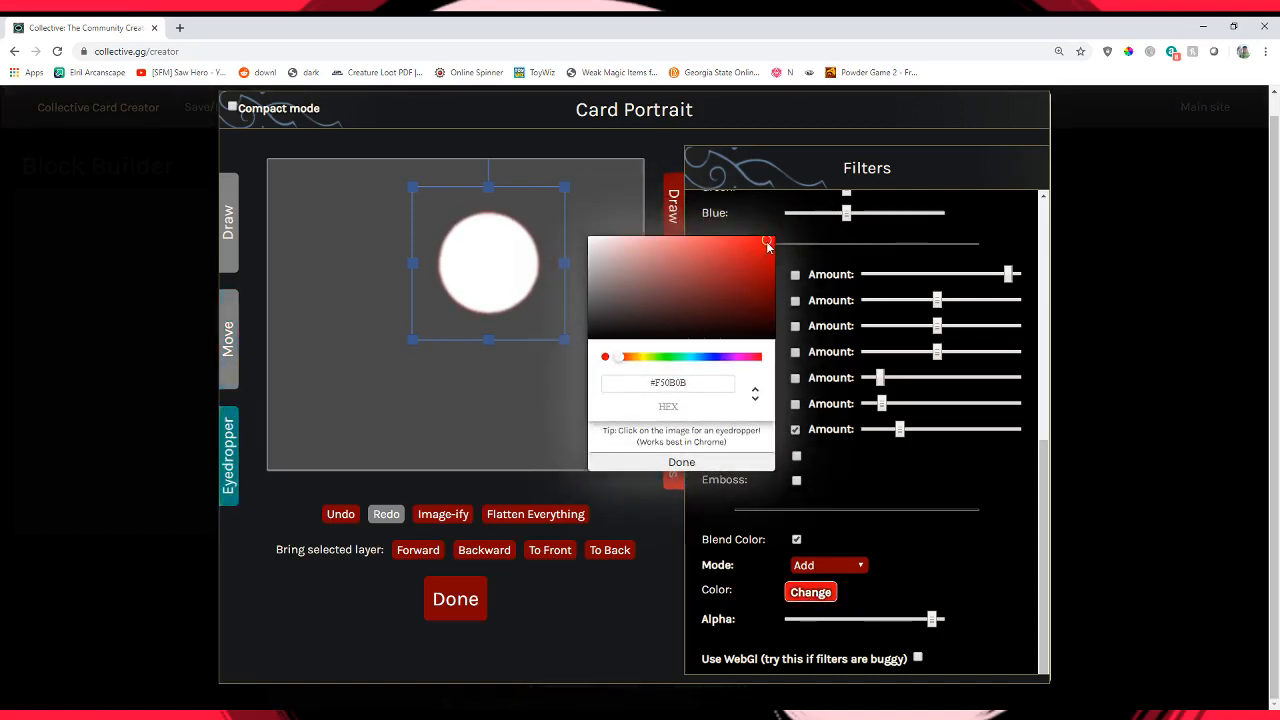
left_click(700, 463)
Move the red-edged circle aside, convert it with Image-ify and place the converted copy beside the original.
left_click_drag(467, 264, 530, 330)
left_click(420, 521)
left_click_drag(346, 241, 392, 297)
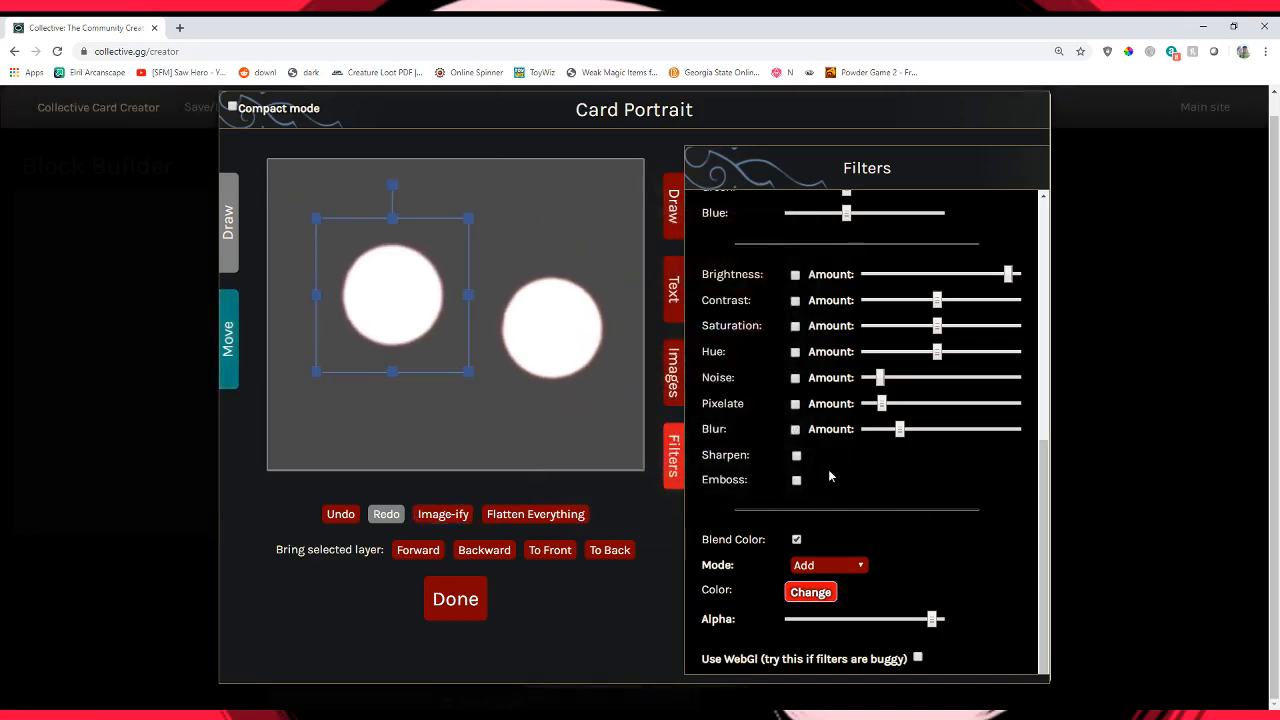
Turn on Remove color for the converted circle, using black #000000 with % removed at maximum.
scroll(829, 473, "up", 5)
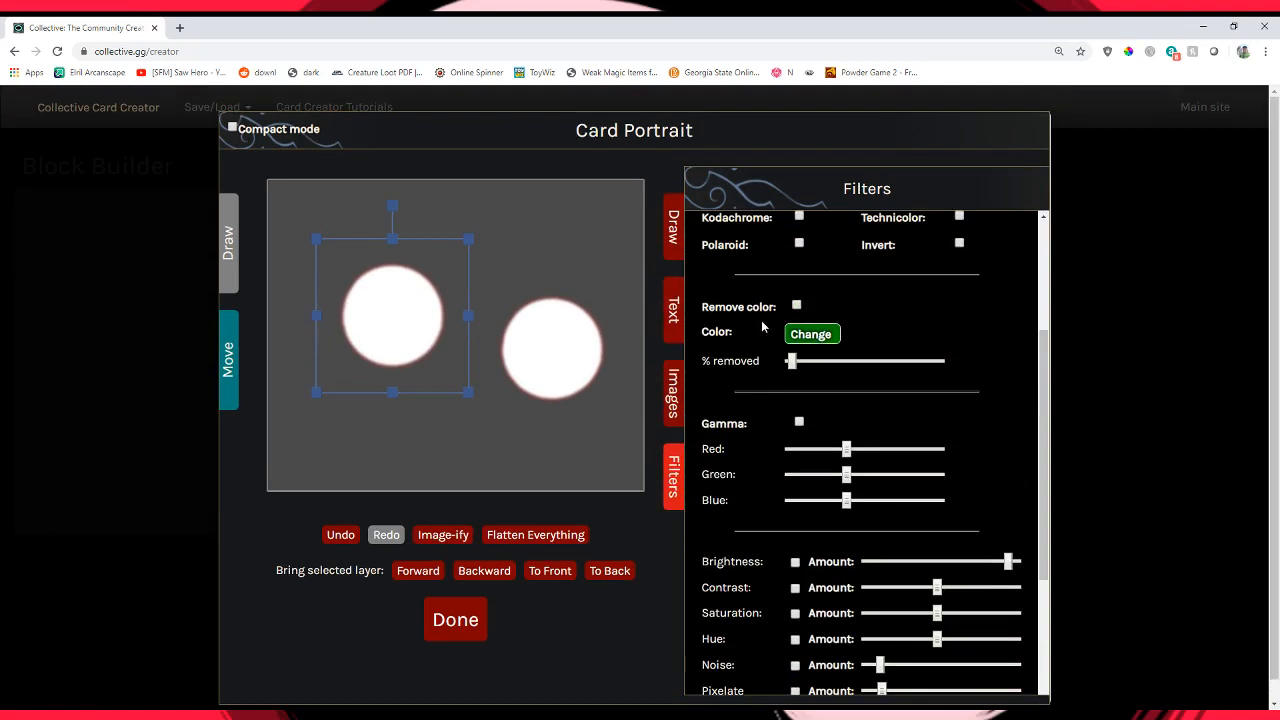
left_click(797, 306)
left_click(815, 336)
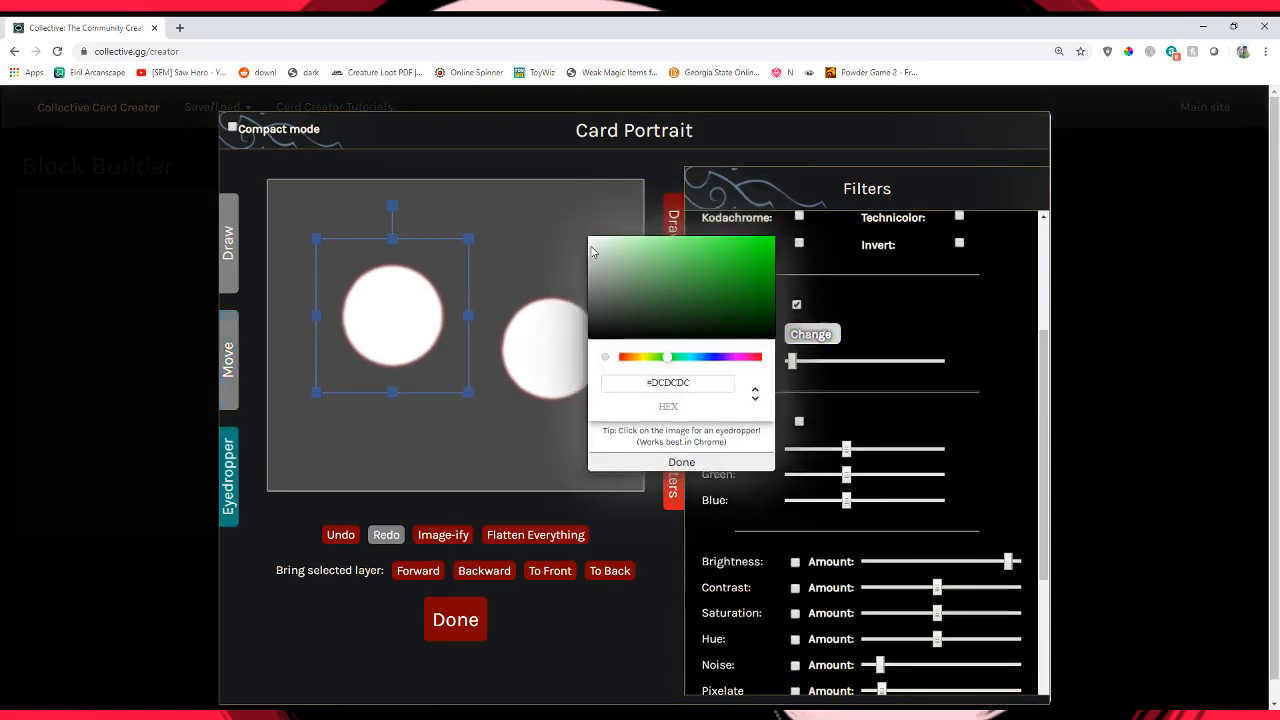
left_click(705, 466)
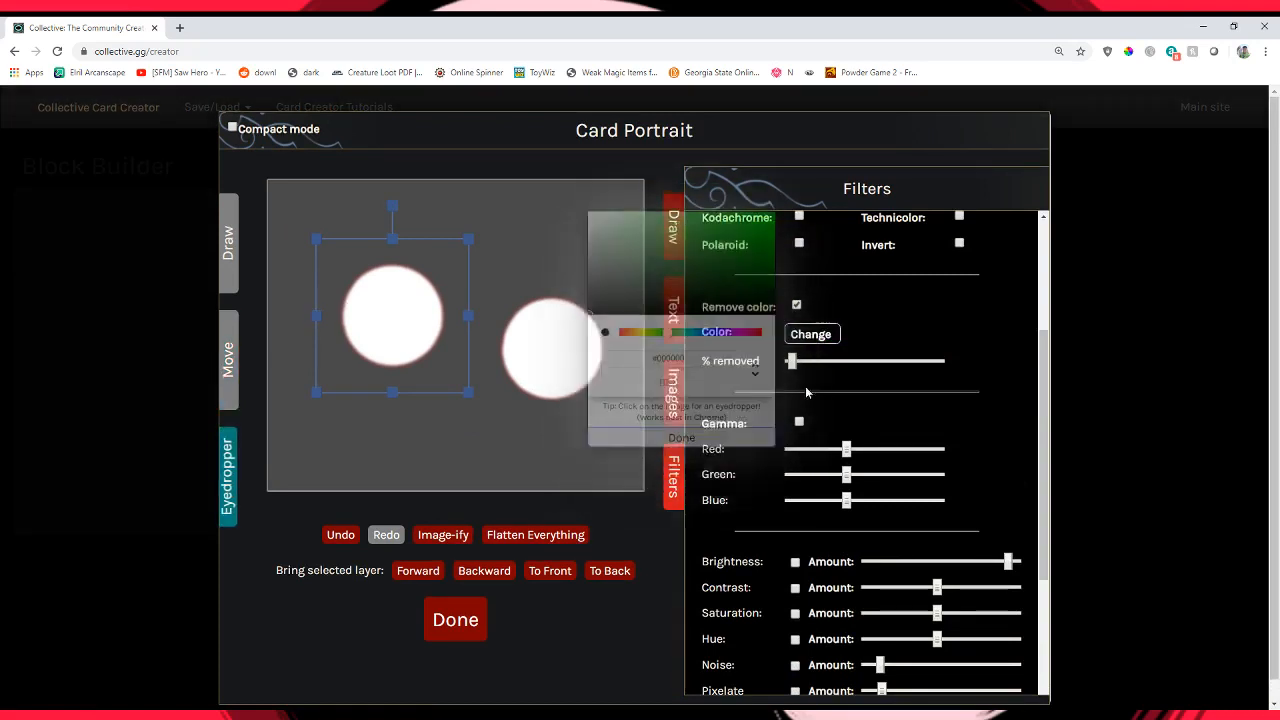
left_click_drag(793, 363, 951, 368)
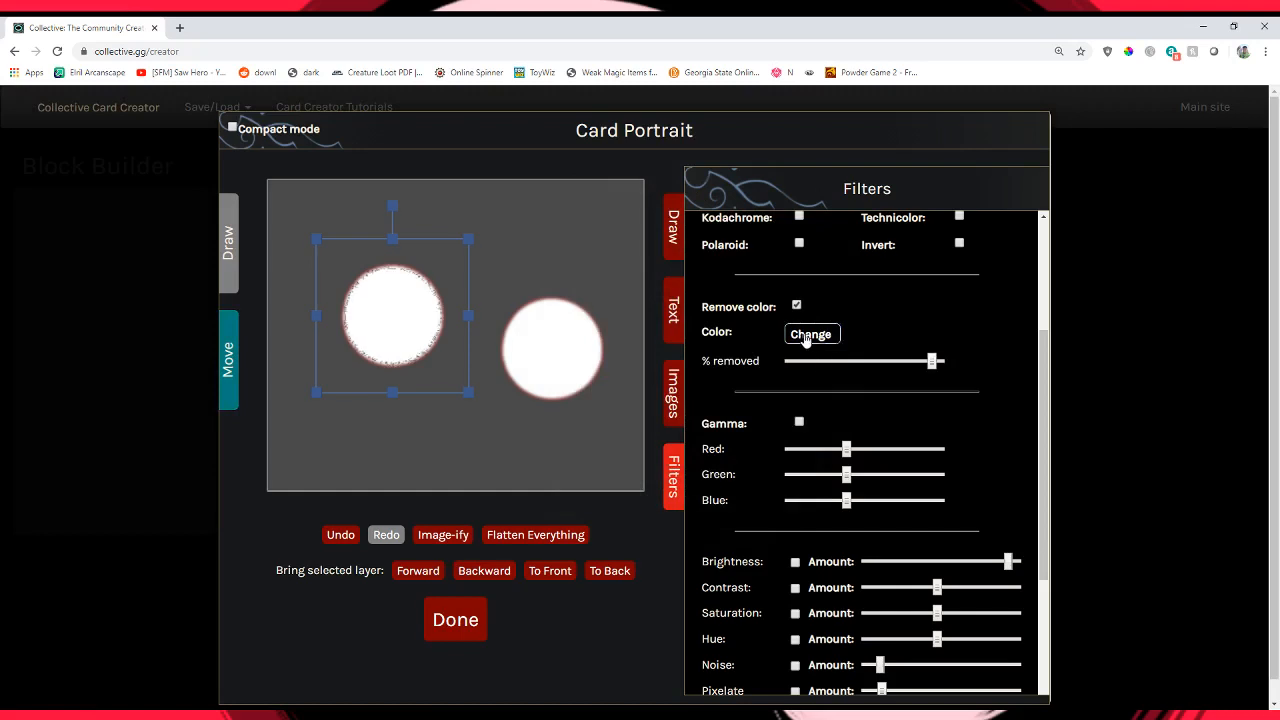
Set the removed color to white #FFFFFF, lower % removed to about 40 percent and shift the red ring up slightly.
left_click(806, 338)
left_click(594, 254)
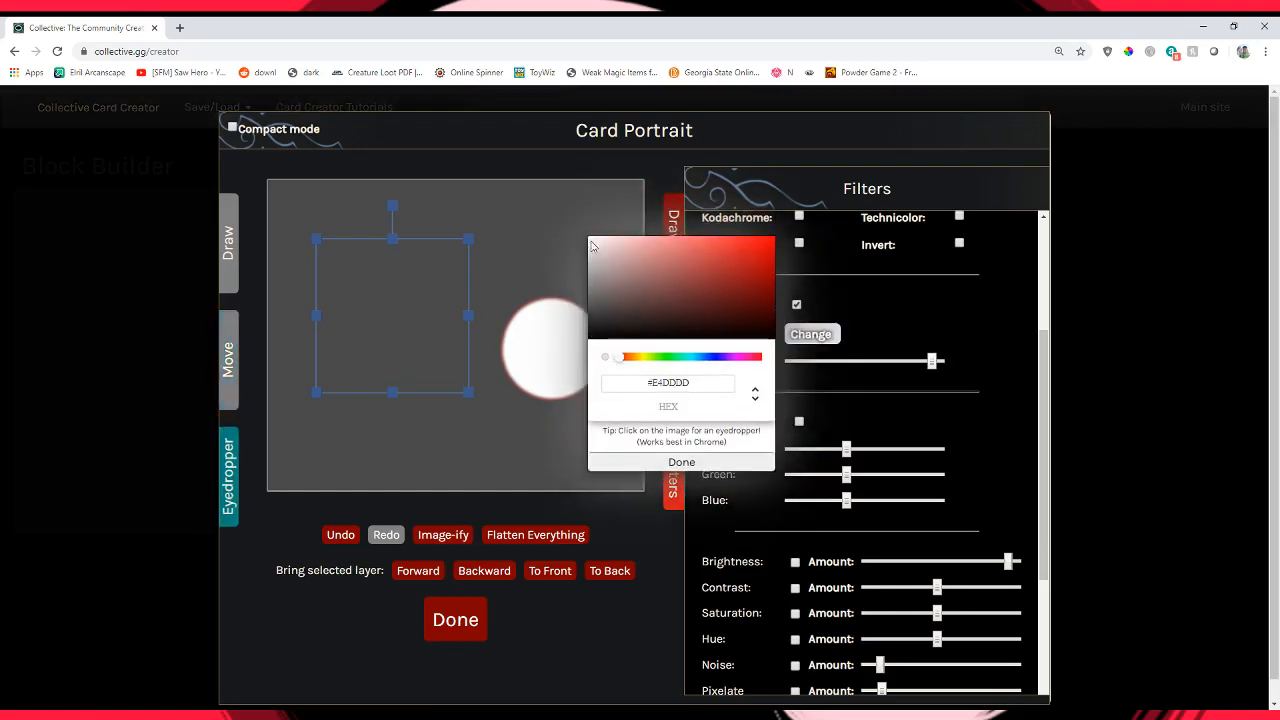
left_click(591, 246)
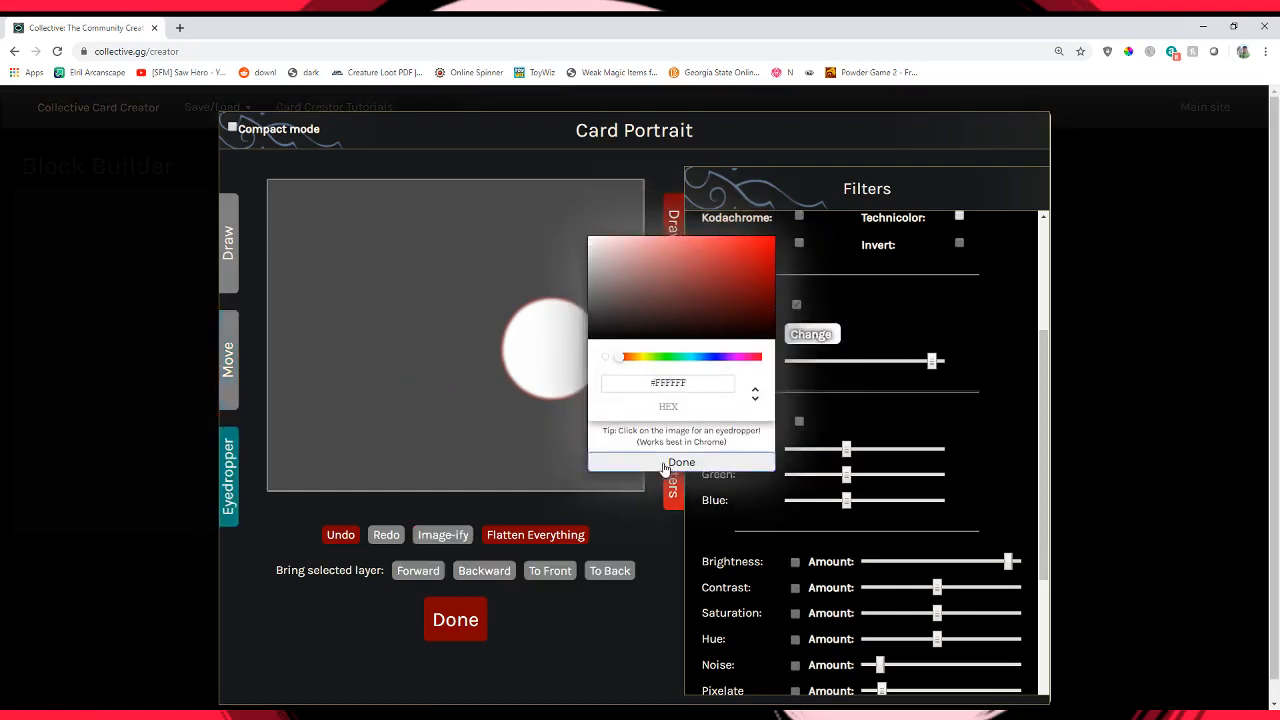
left_click(681, 462)
left_click(462, 316)
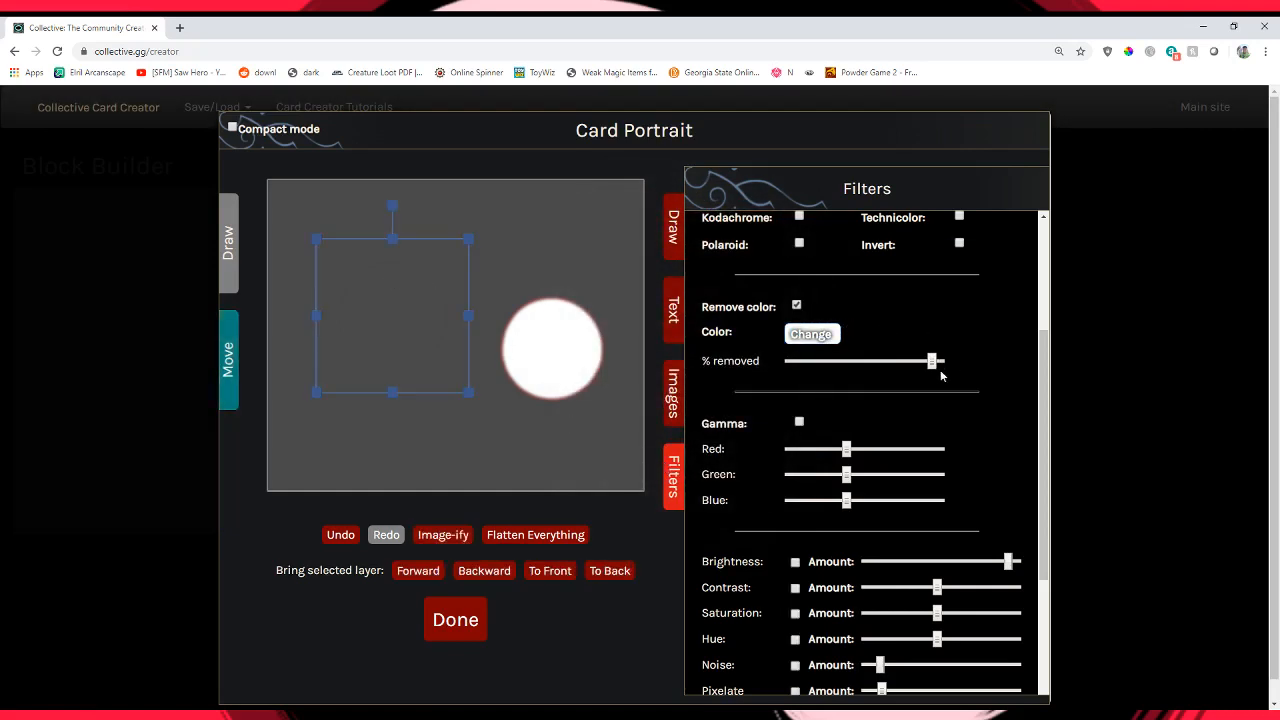
left_click_drag(932, 362, 861, 365)
left_click_drag(425, 356, 409, 333)
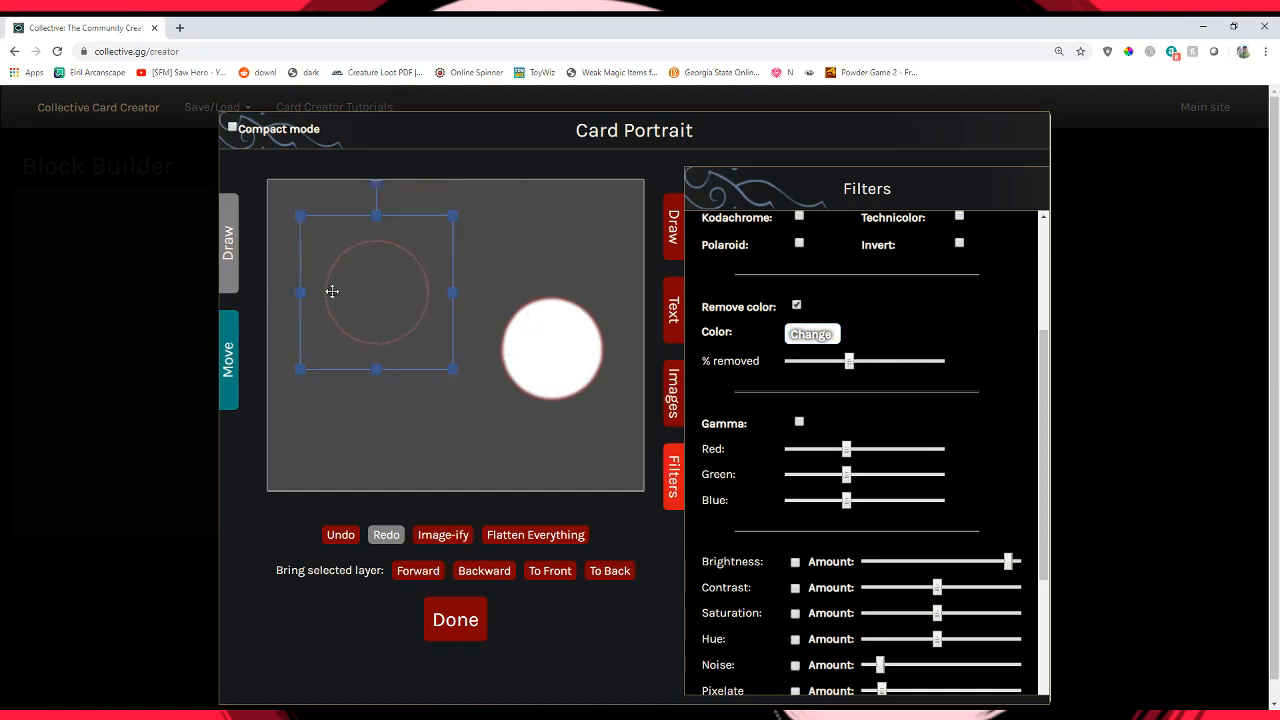
Apply the Blur filter to the red ring at about a quarter of the maximum amount and move it slightly up.
scroll(839, 574, "down", 3)
scroll(839, 575, "down", 1)
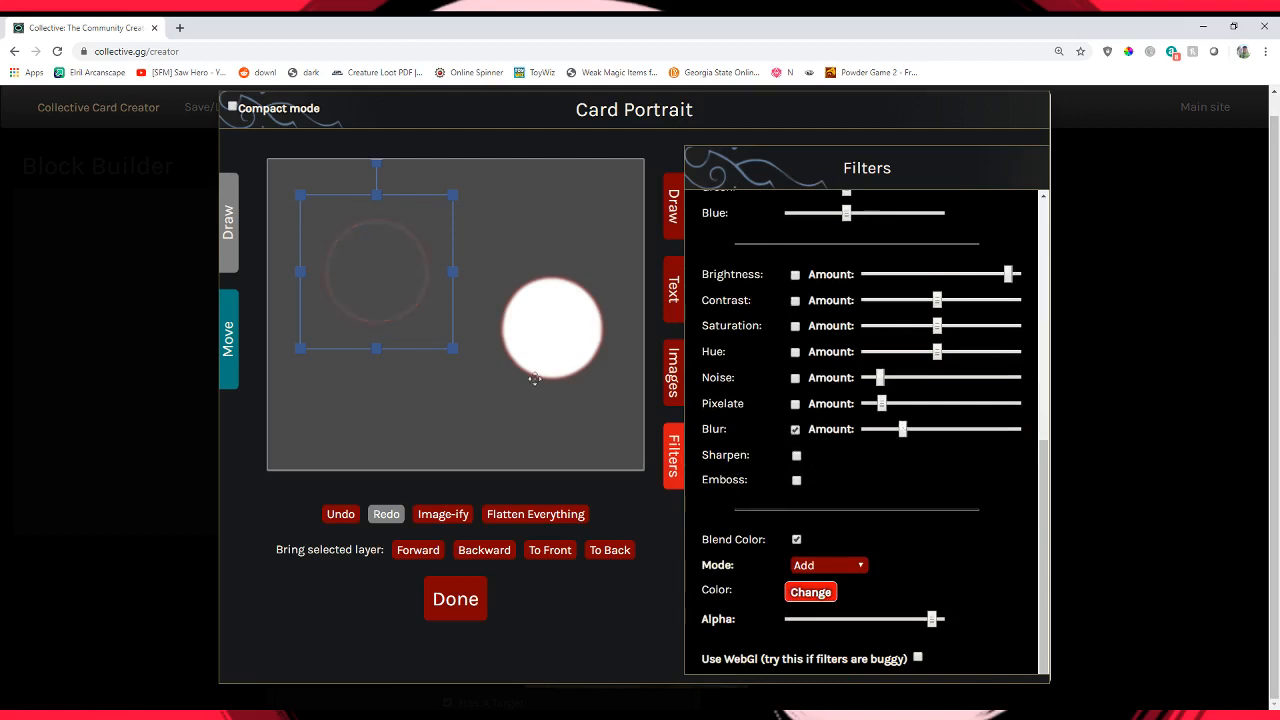
mouse_move(354, 308)
left_mouse_down()
mouse_move(528, 371)
mouse_move(423, 297)
mouse_move(355, 285)
left_mouse_up()
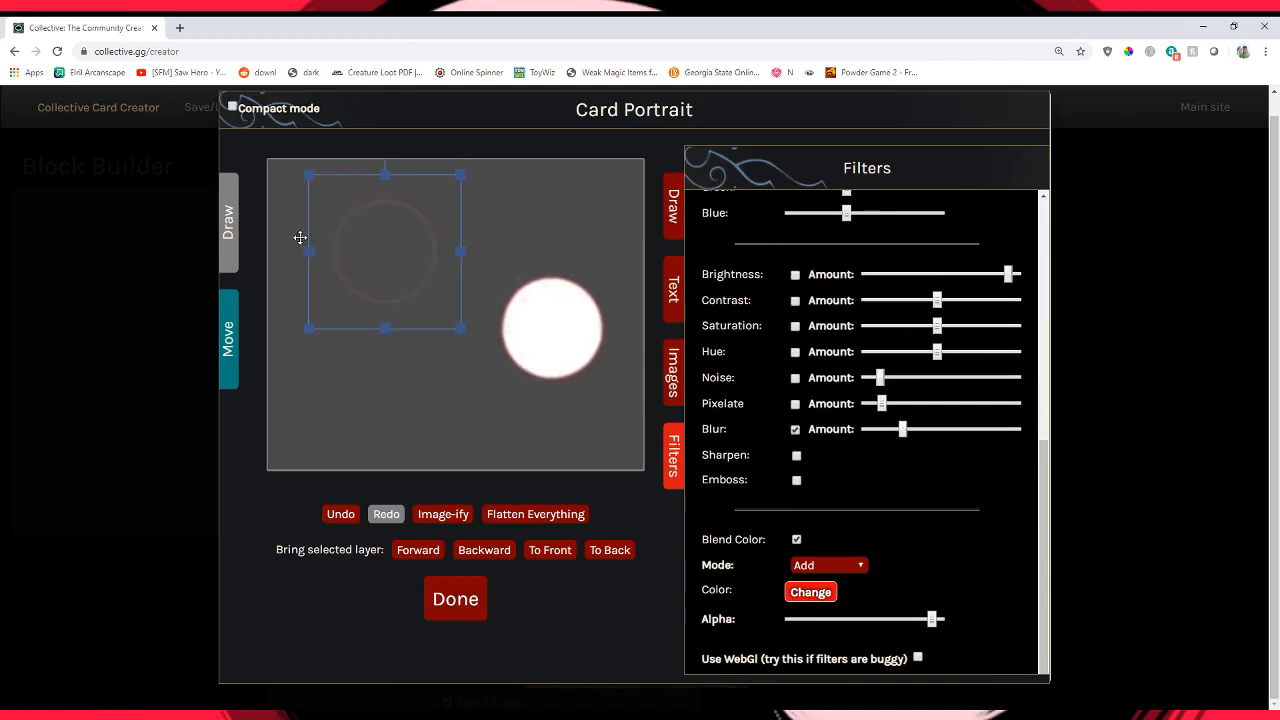
Switch the ring's blend mode to Tint and set its Blend Color to black #000000.
left_click(814, 550)
left_click(791, 595)
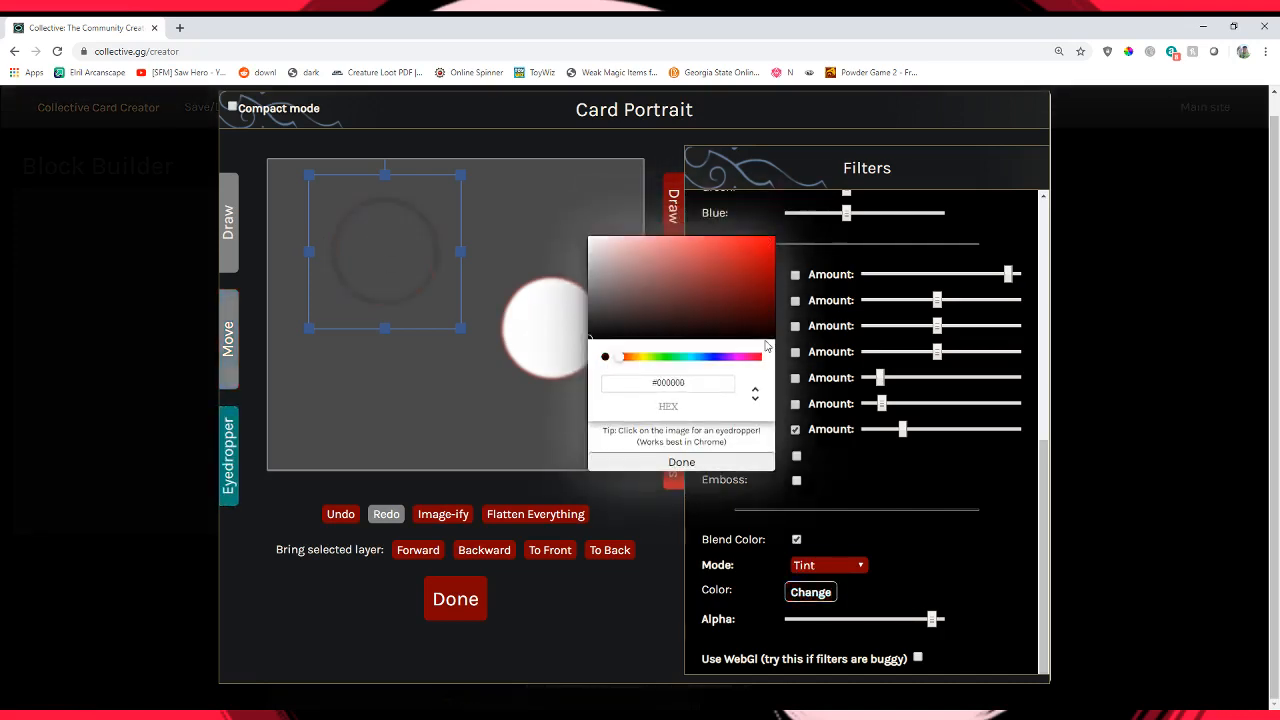
left_click_drag(770, 342, 788, 345)
left_click(706, 462)
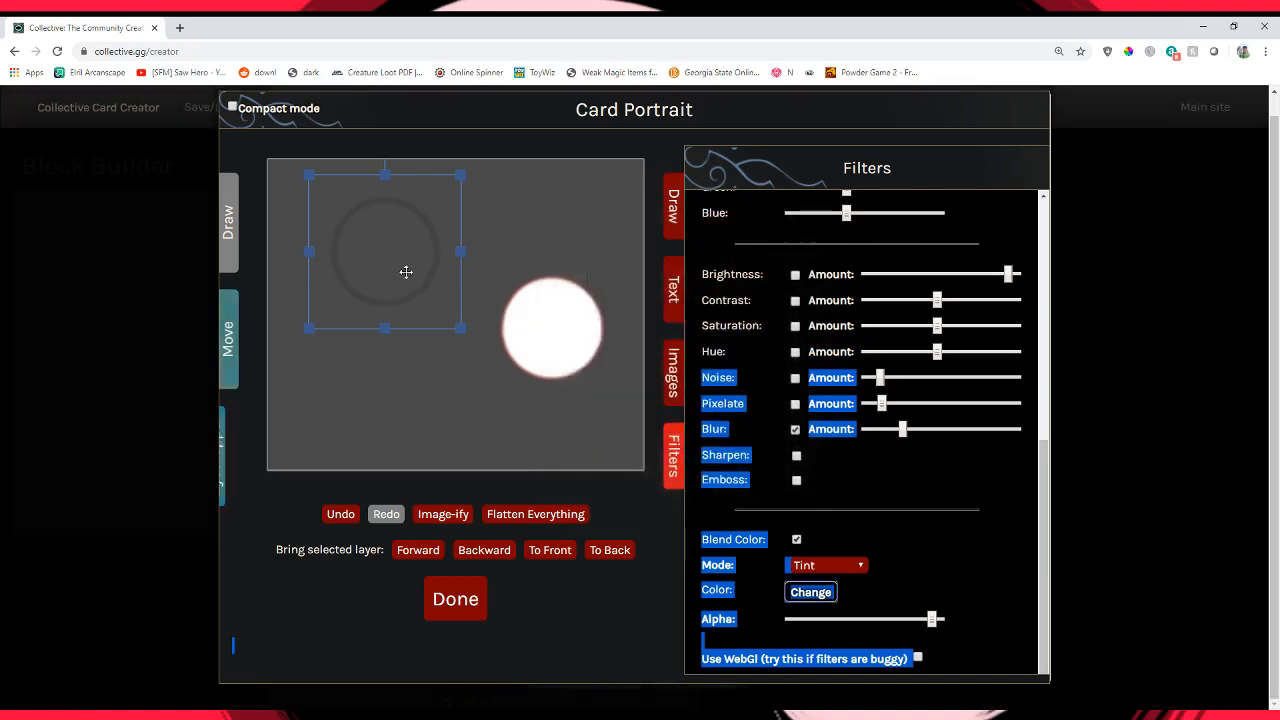
Convert the dark ring with Image-ify, place the copy at the canvas's lower left and move the white circle slightly left.
mouse_move(406, 271)
left_mouse_down()
mouse_move(391, 309)
mouse_move(563, 337)
mouse_move(444, 250)
mouse_move(491, 297)
mouse_move(420, 269)
left_mouse_up()
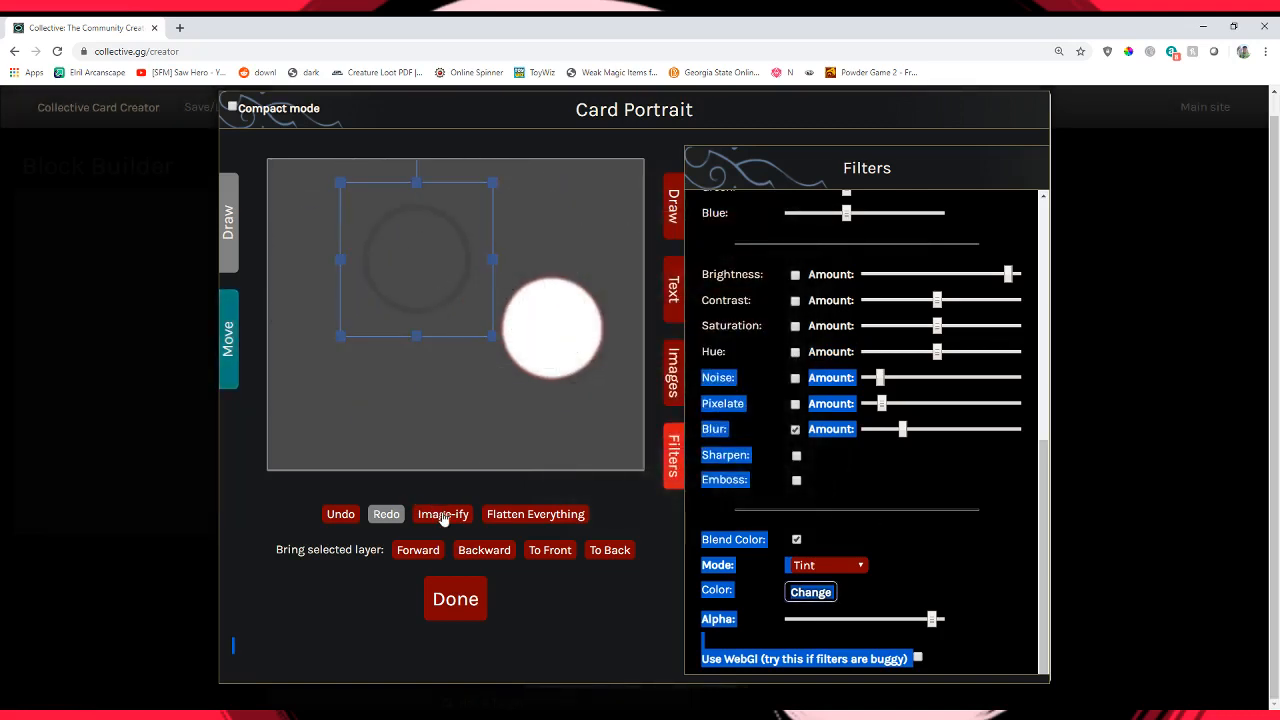
left_click(444, 518)
left_click_drag(303, 226, 301, 388)
left_click_drag(548, 350, 518, 355)
left_click_drag(568, 391, 570, 391)
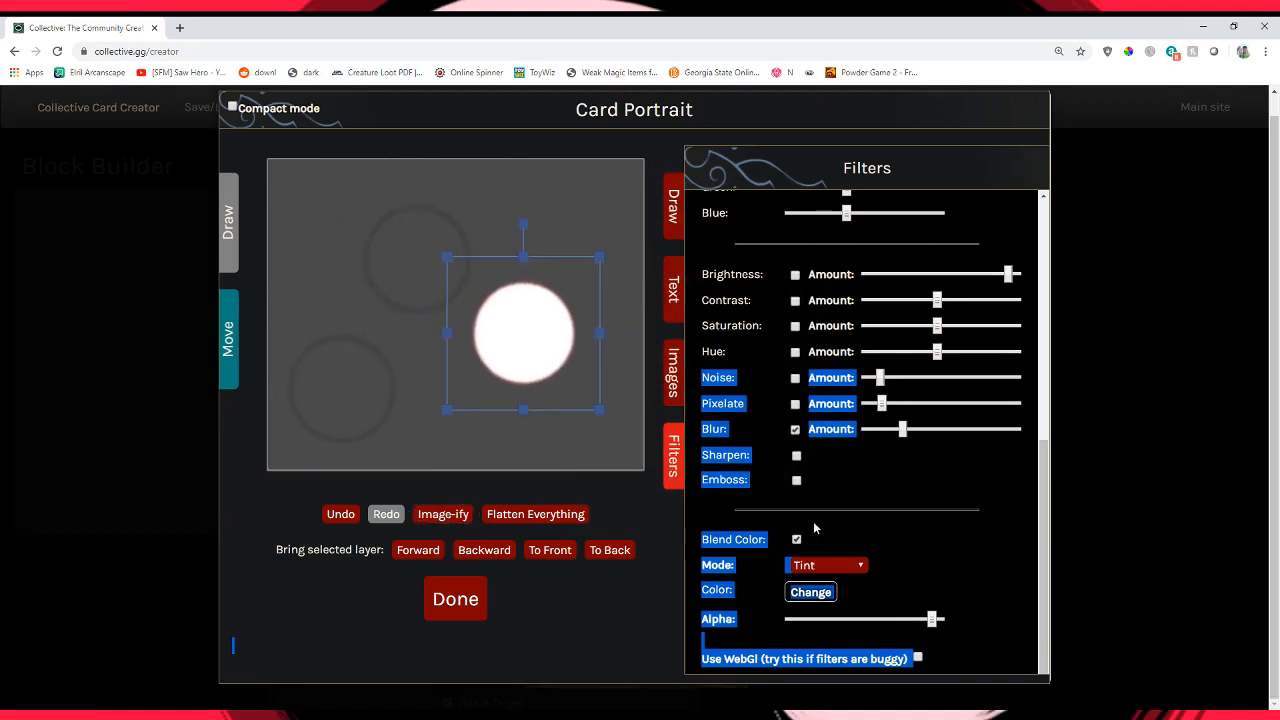
Turn off Blend Color for the white circle, then shrink and center it inside the dark ring at the canvas's lower left.
left_click(796, 540)
left_click_drag(528, 350, 354, 410)
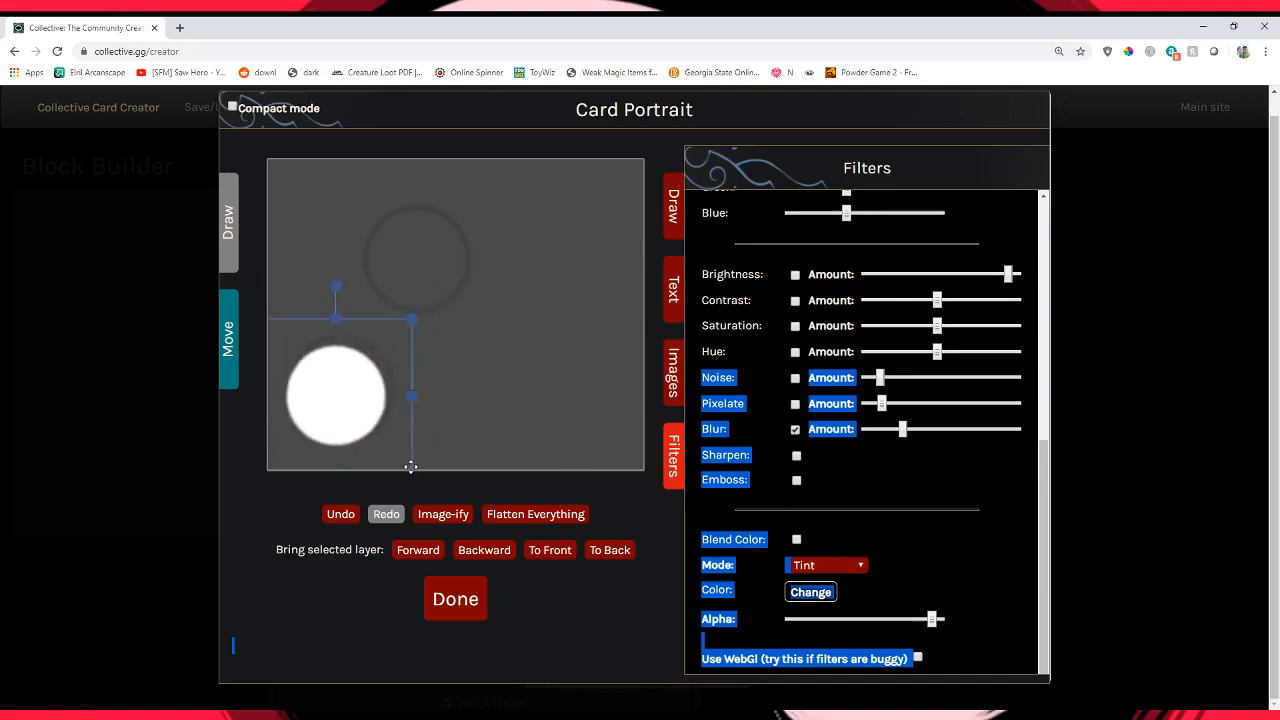
left_click_drag(410, 467, 378, 437)
mouse_move(308, 366)
left_mouse_down()
mouse_move(331, 366)
mouse_move(327, 376)
left_mouse_up()
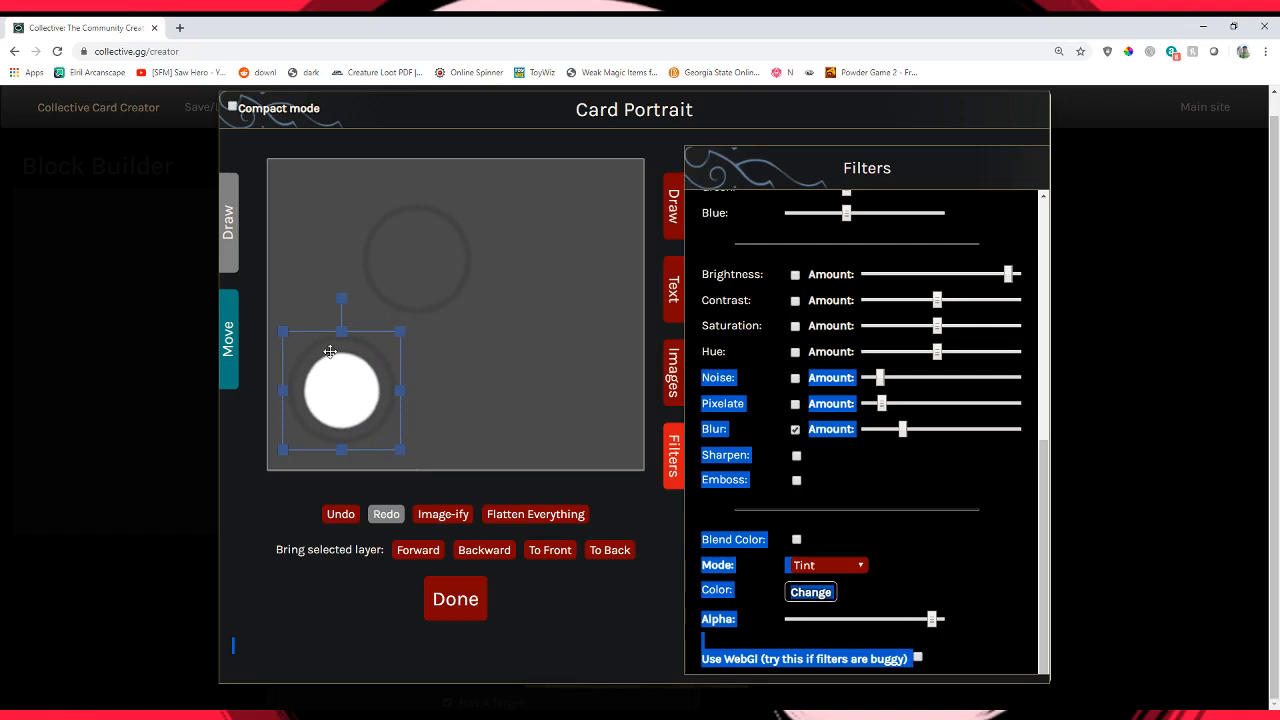
Insert the monster grasp icon from the Game-icons.net images and place it right of the canvas center.
left_click(673, 373)
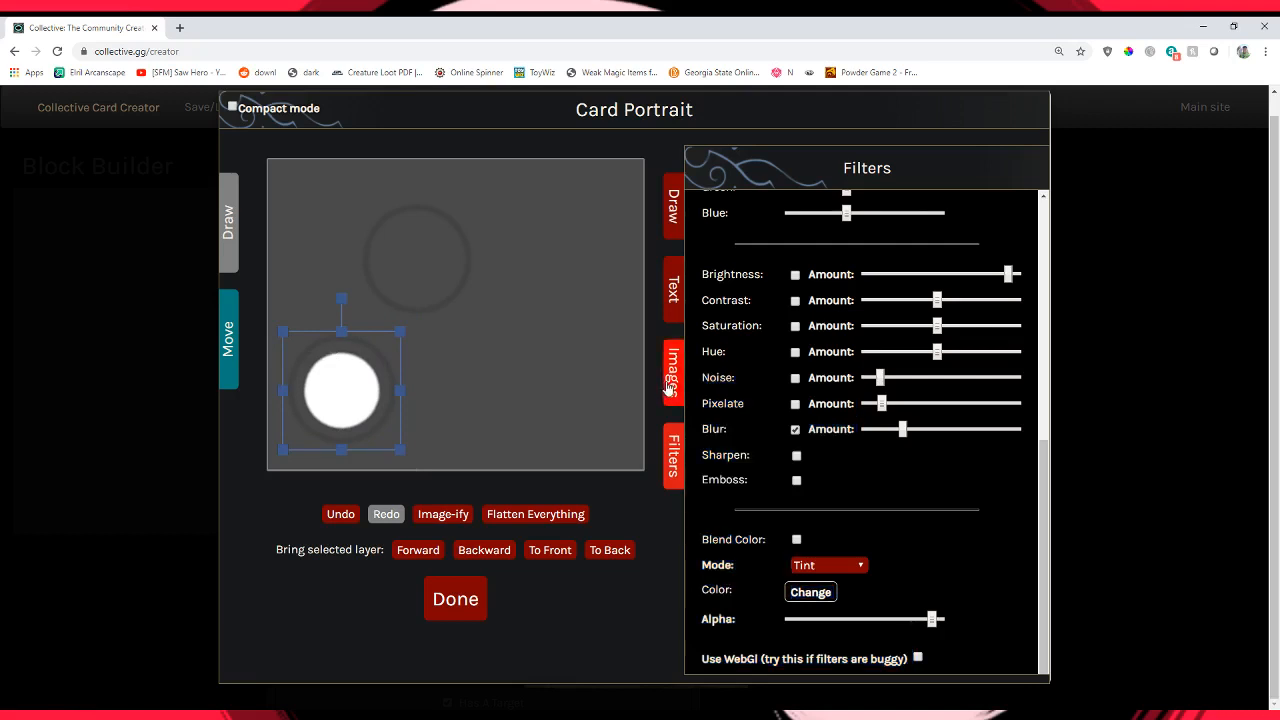
left_click(770, 214)
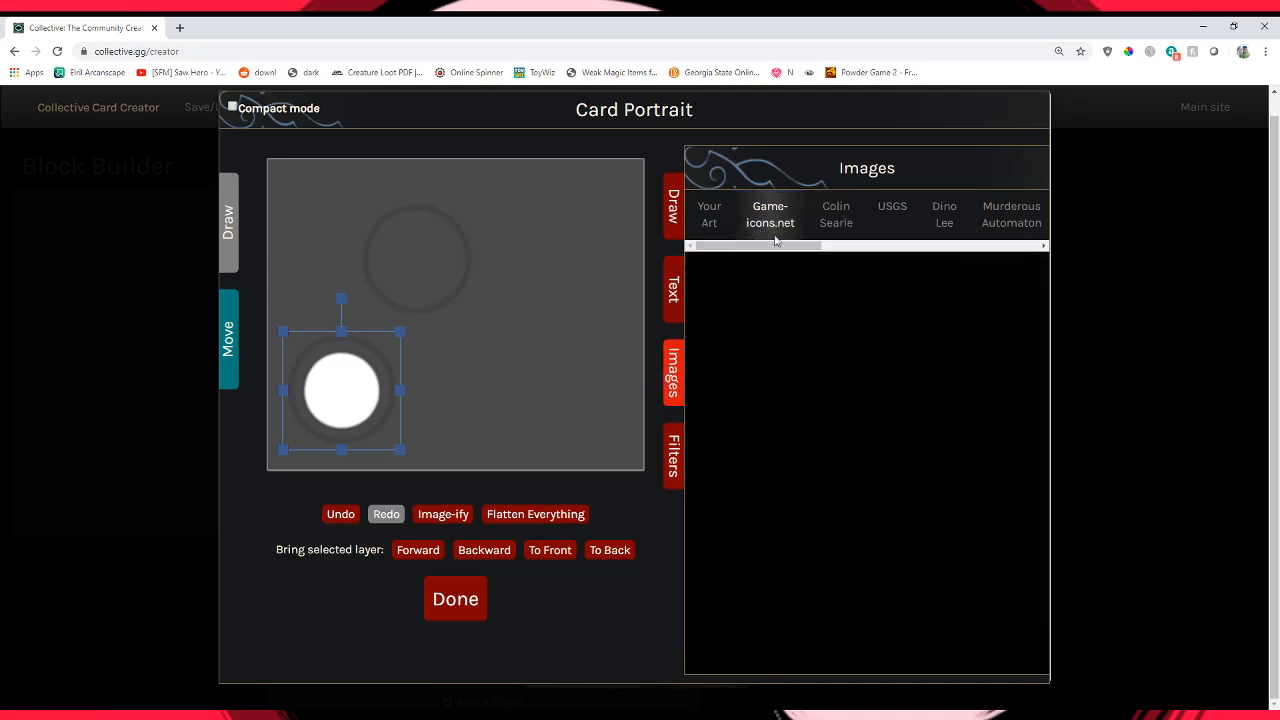
left_click(907, 280)
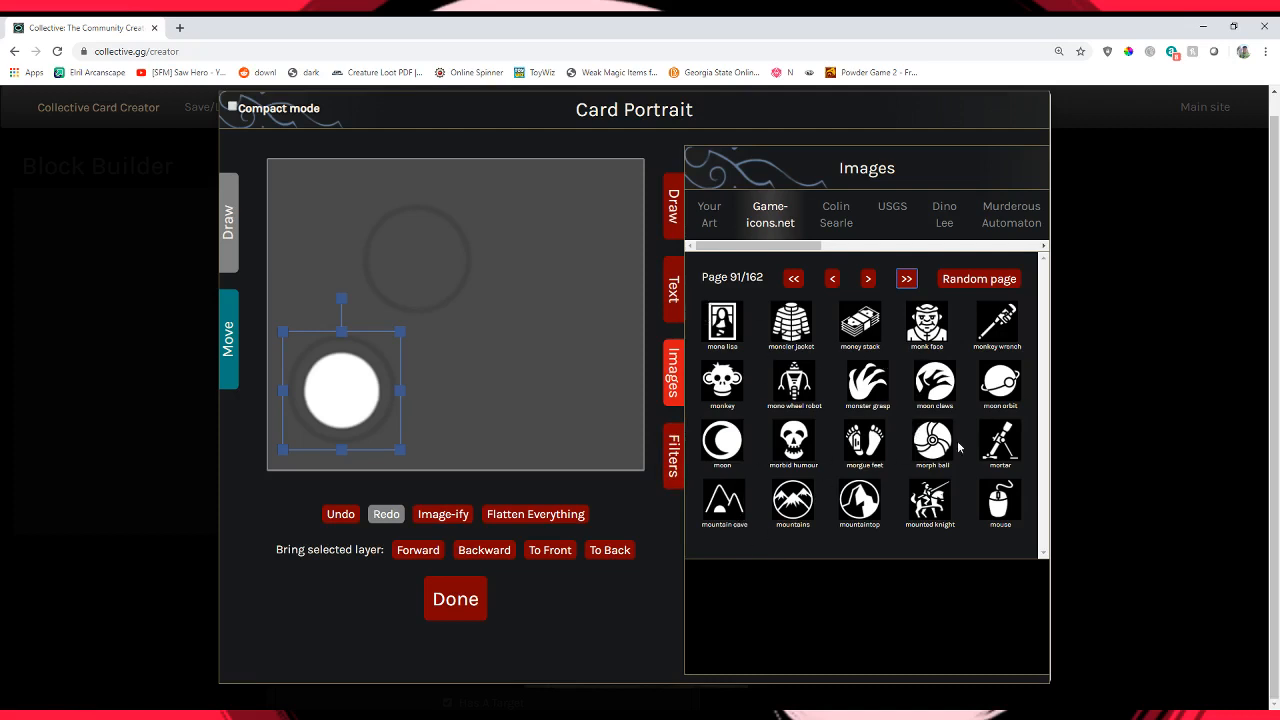
left_click(868, 385)
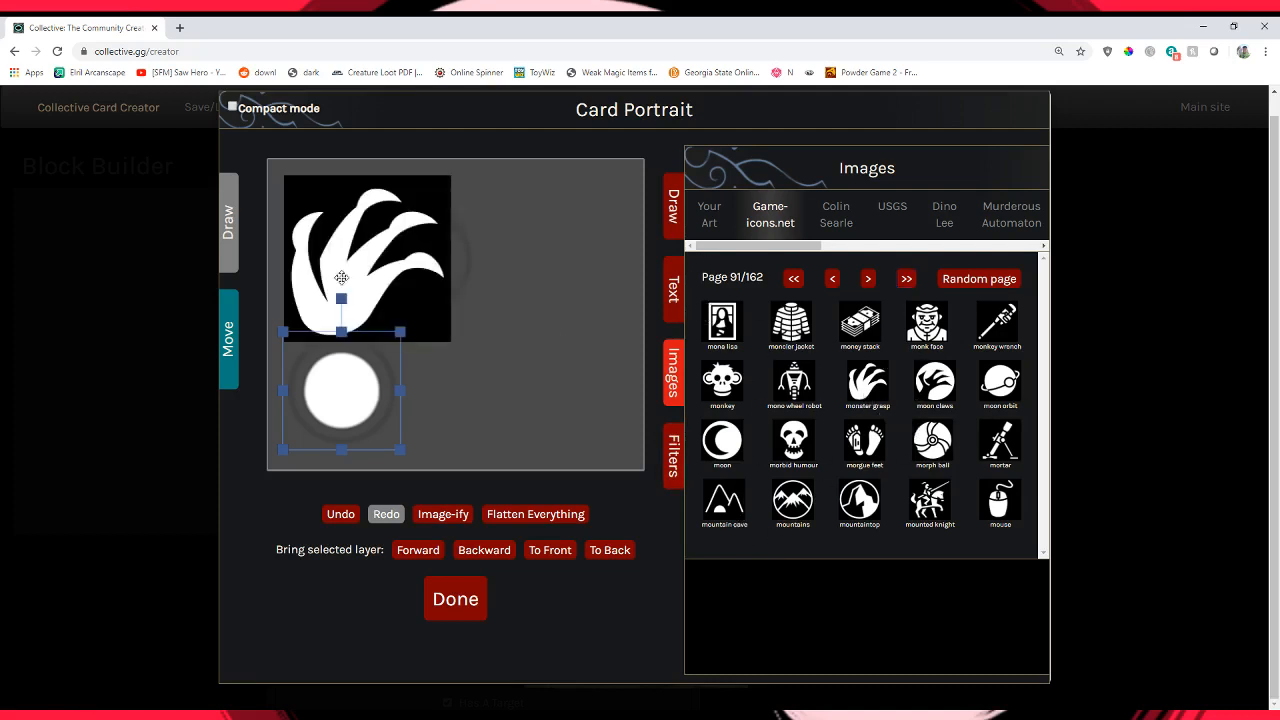
left_click_drag(343, 270, 487, 327)
Enable Remove color on the monster grasp icon and set the removed color to near-black #0A0101.
left_click(673, 455)
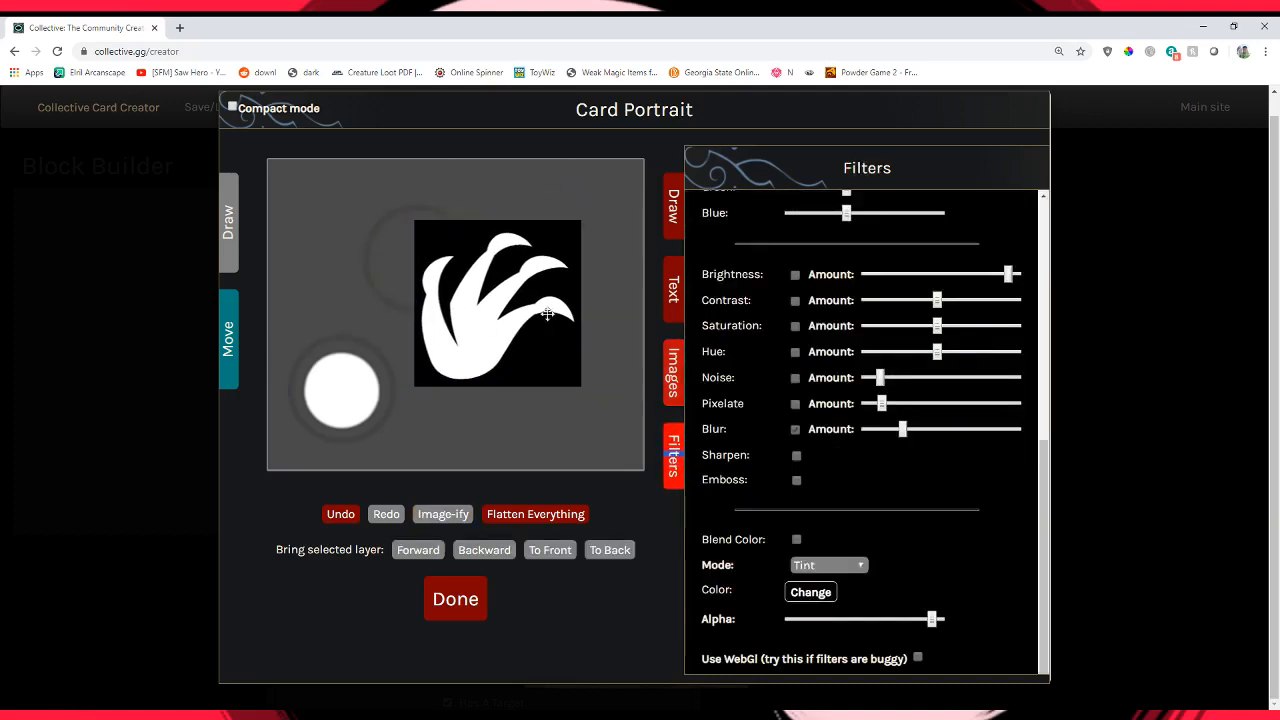
scroll(855, 565, "up", 4)
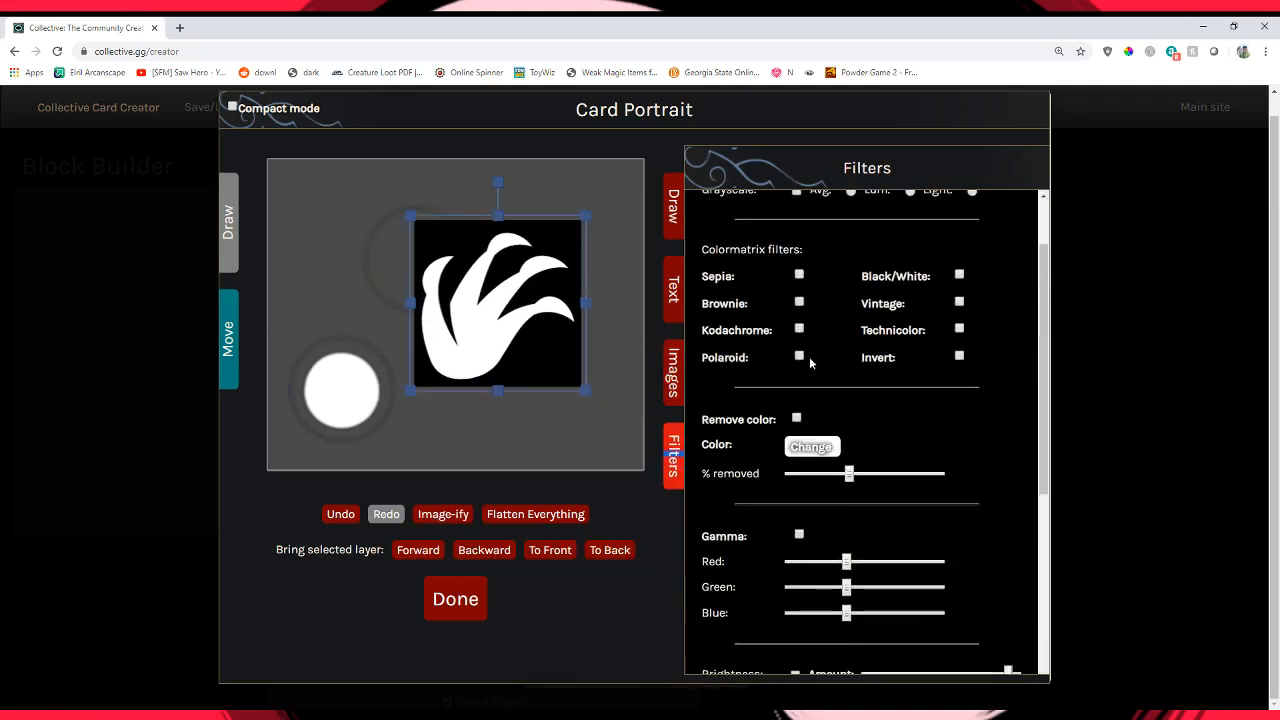
left_click(798, 421)
left_click(811, 447)
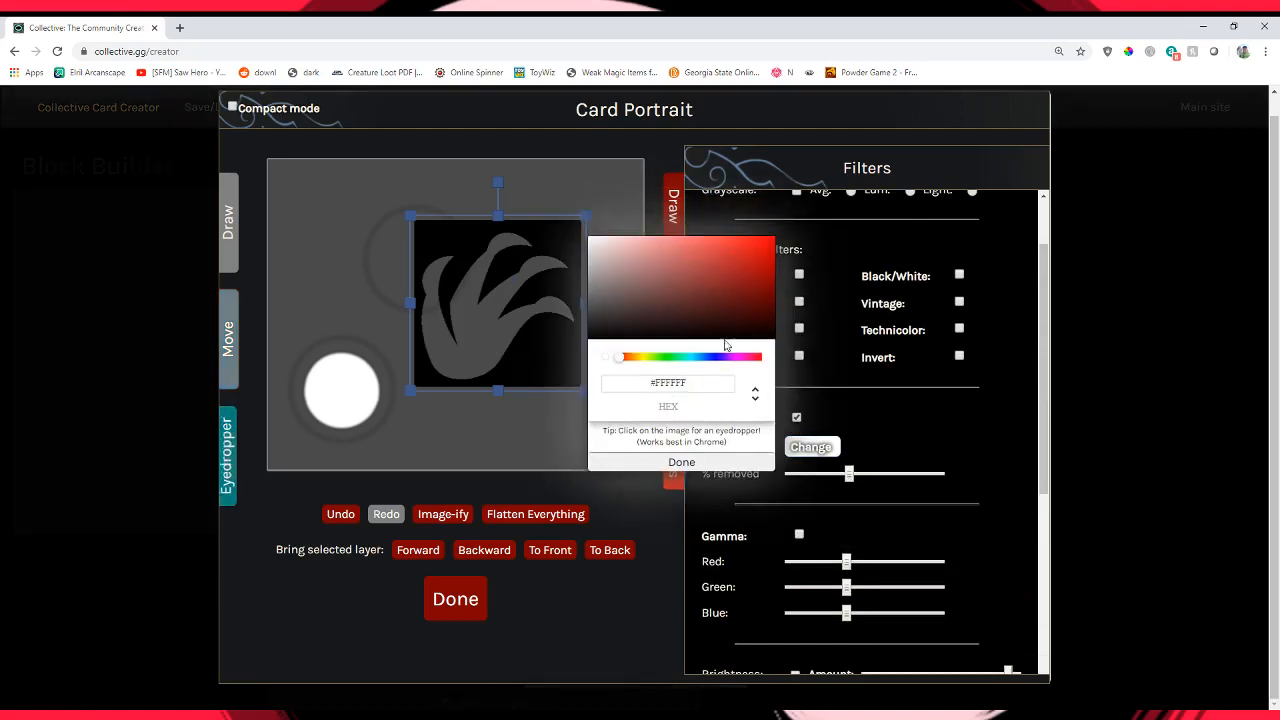
left_click(760, 337)
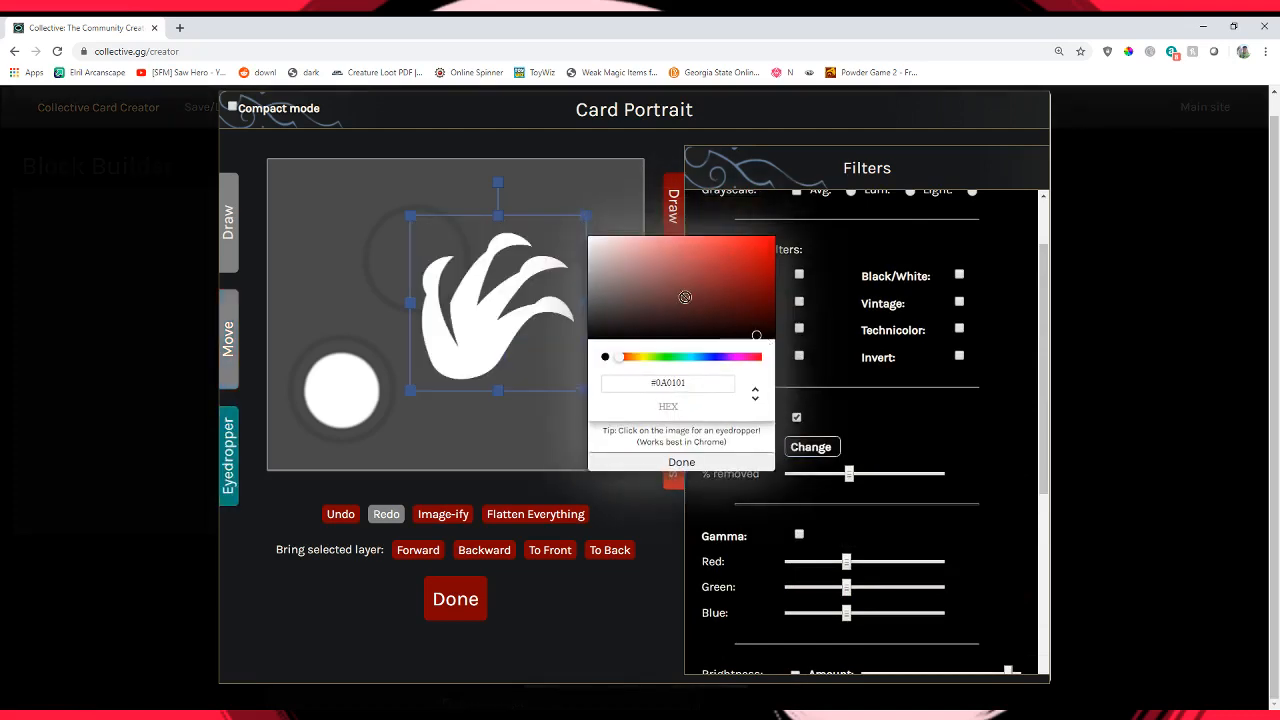
Change the icon's removed color to near-white #EFE8E8.
left_click(743, 331)
left_click(595, 248)
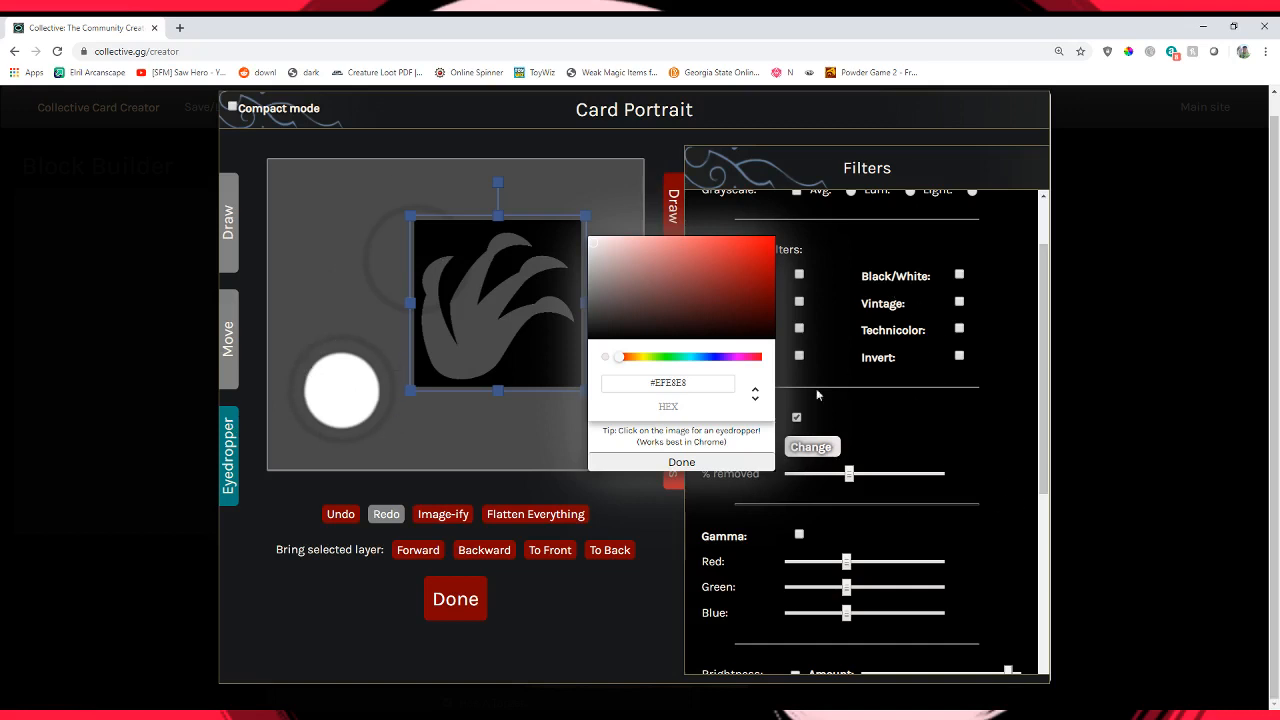
left_click(698, 461)
Shrink the monster grasp icon, move it to the canvas's right side and delete it.
scroll(836, 529, "down", 3)
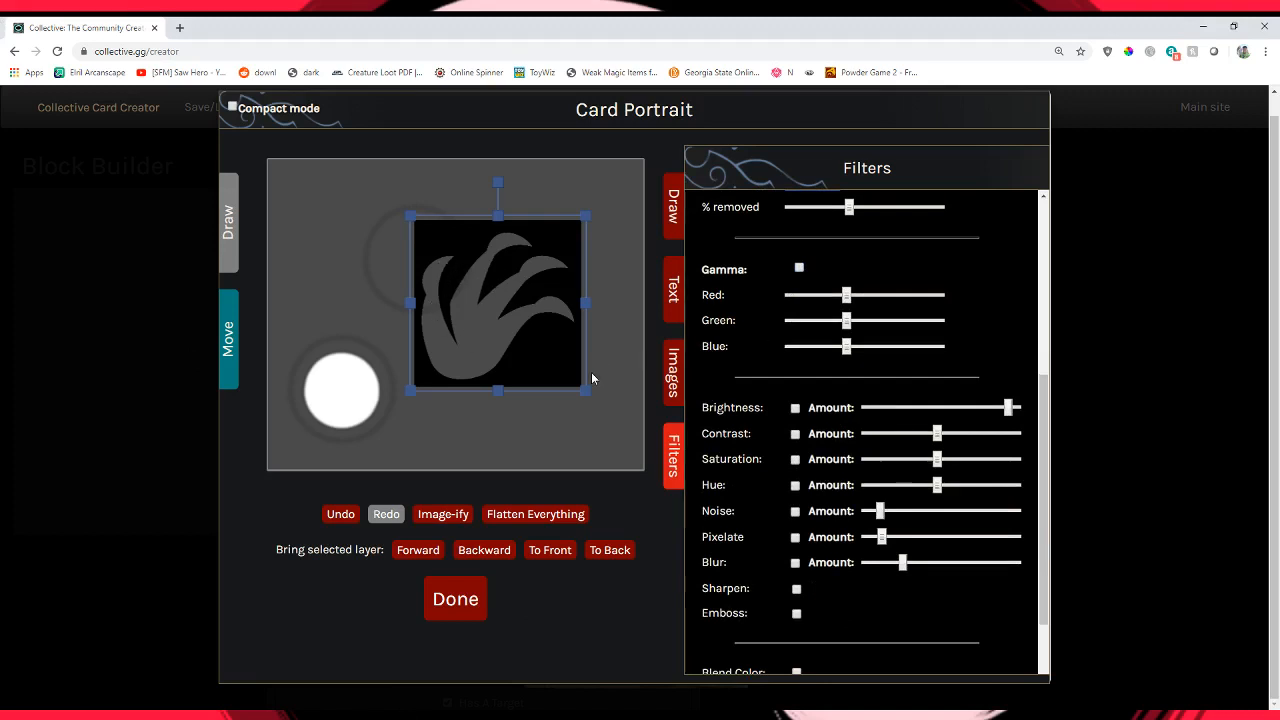
left_click_drag(578, 386, 519, 327)
left_click_drag(426, 276, 535, 316)
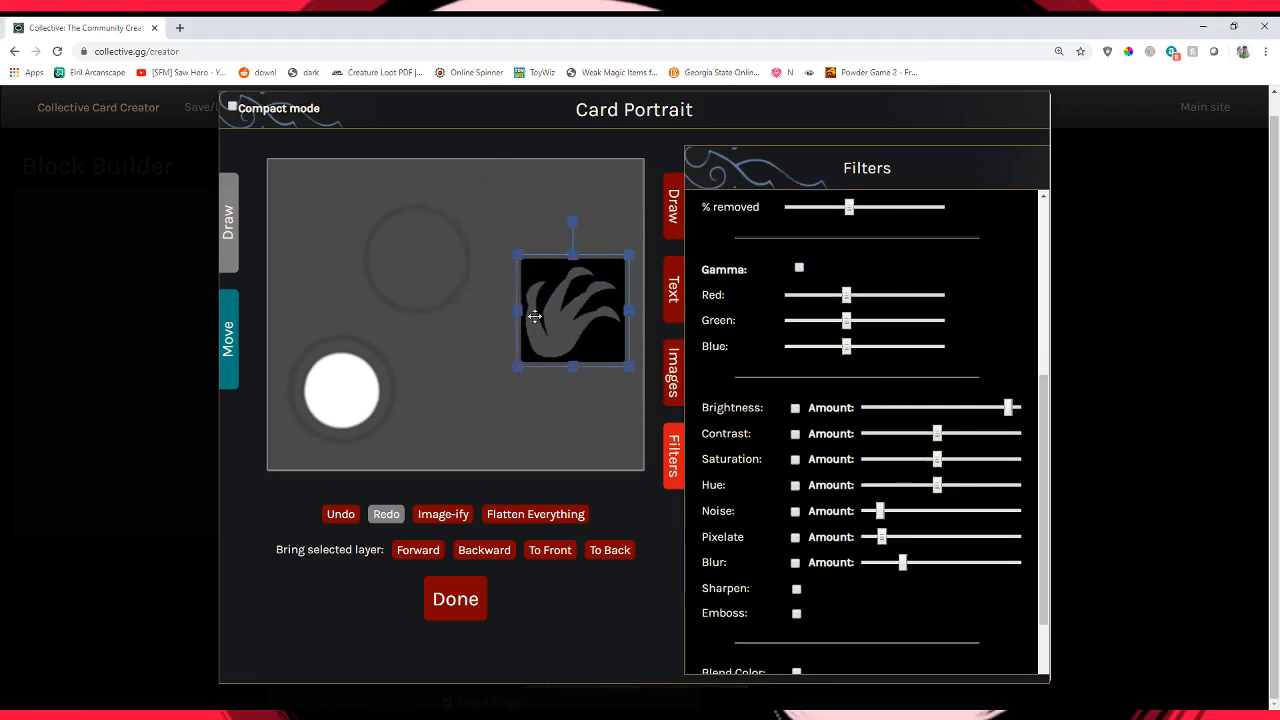
key("Delete")
key("ctrl+z")
left_click(343, 393)
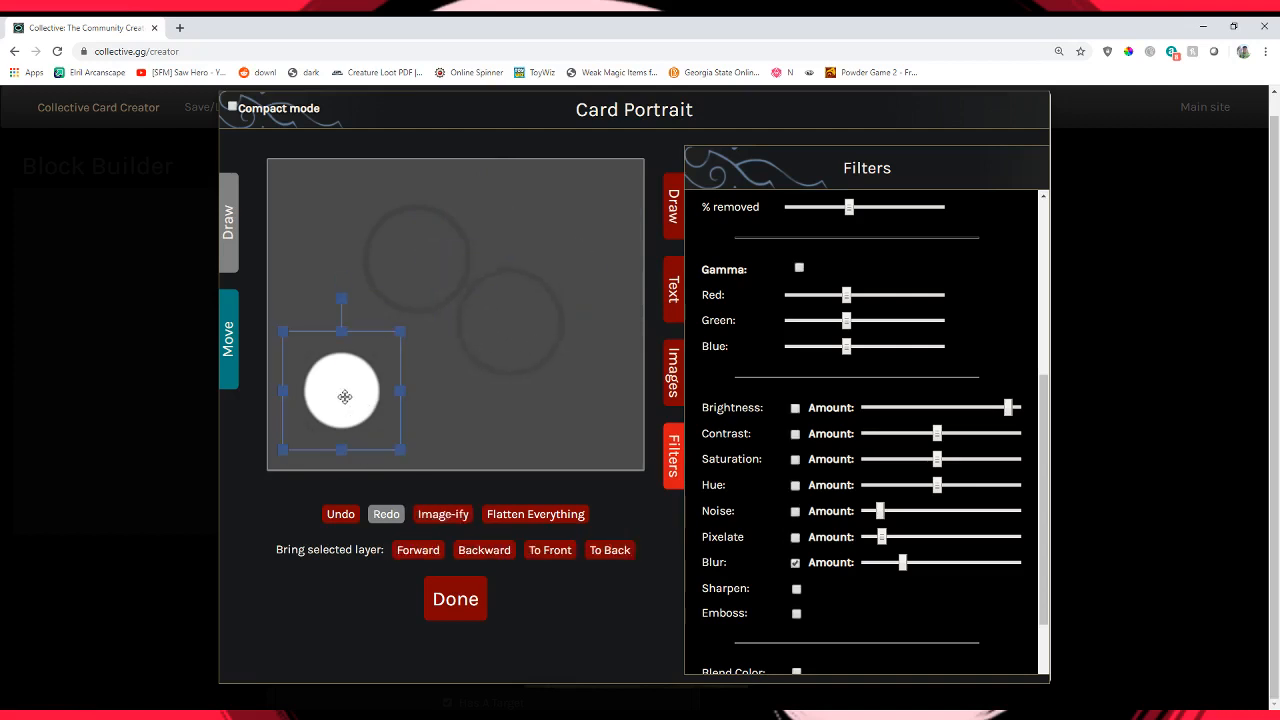
key("Delete")
left_click(442, 348)
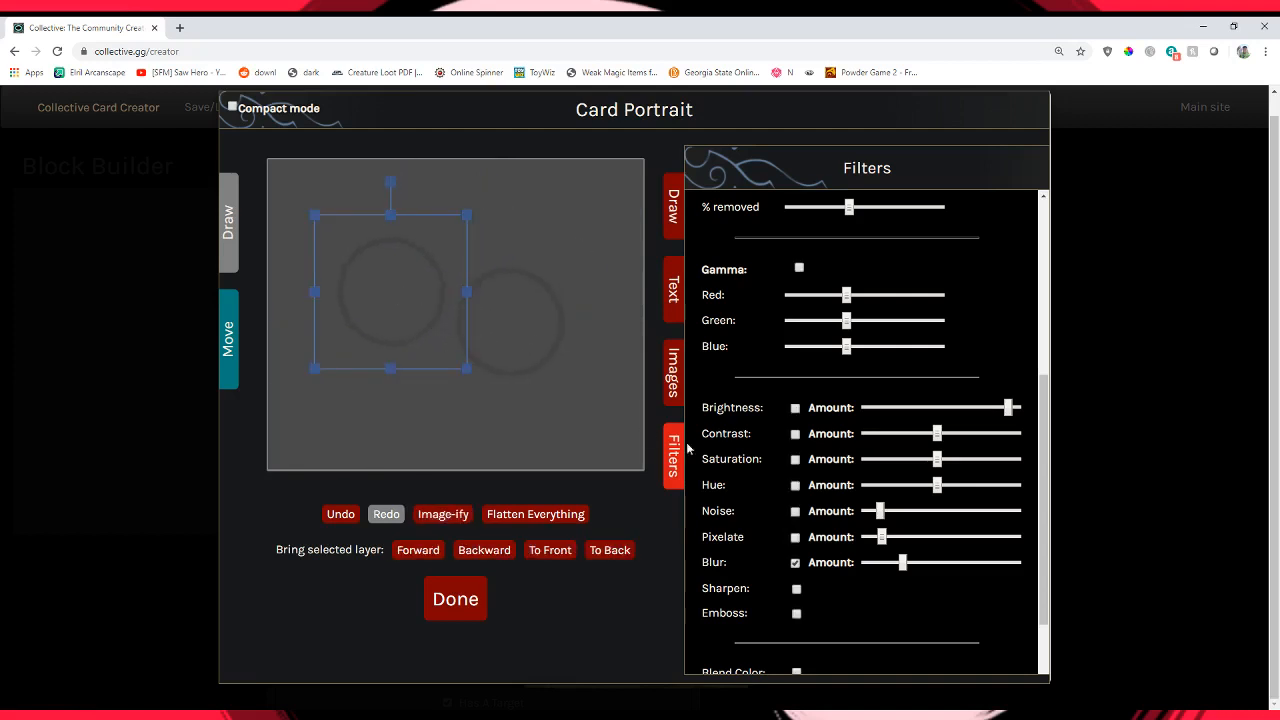
left_click(673, 372)
left_click(340, 514)
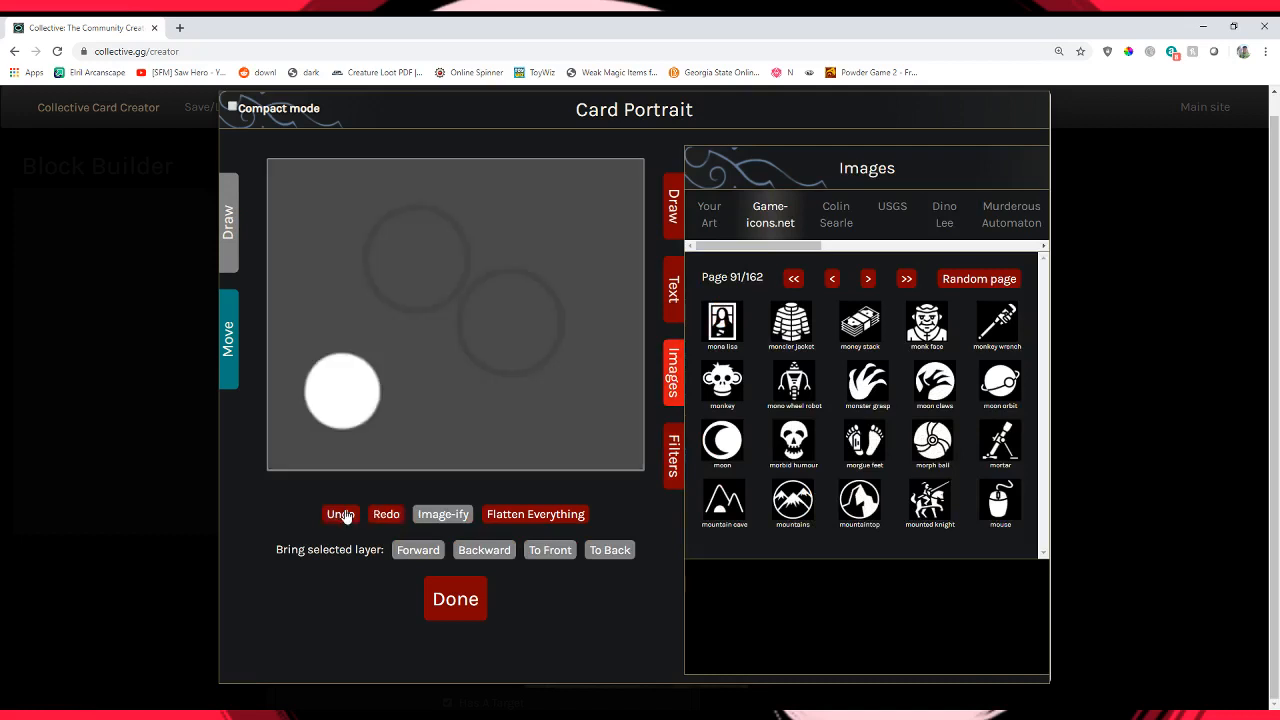
left_click(341, 514)
Enable Blend Color on the white circle in Tint mode and set its color to orange-red #F52E07.
left_click(673, 455)
scroll(913, 507, "down", 1)
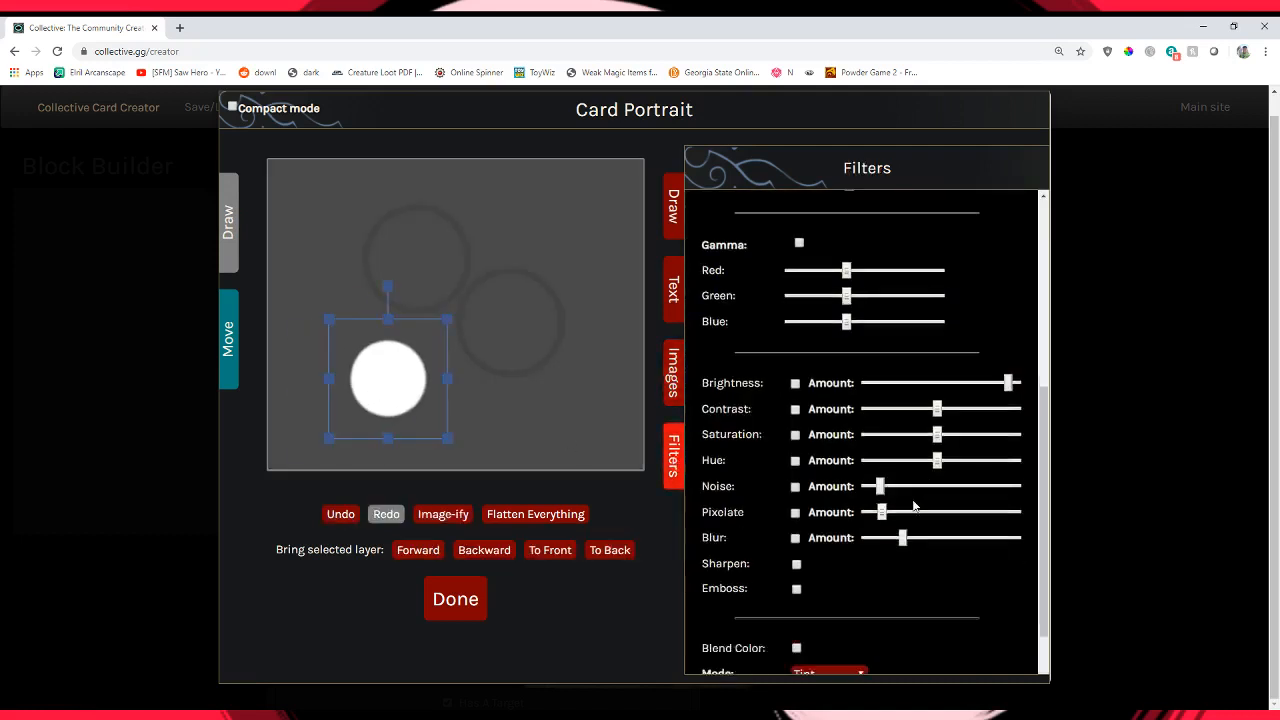
scroll(913, 507, "down", 1)
left_click(796, 539)
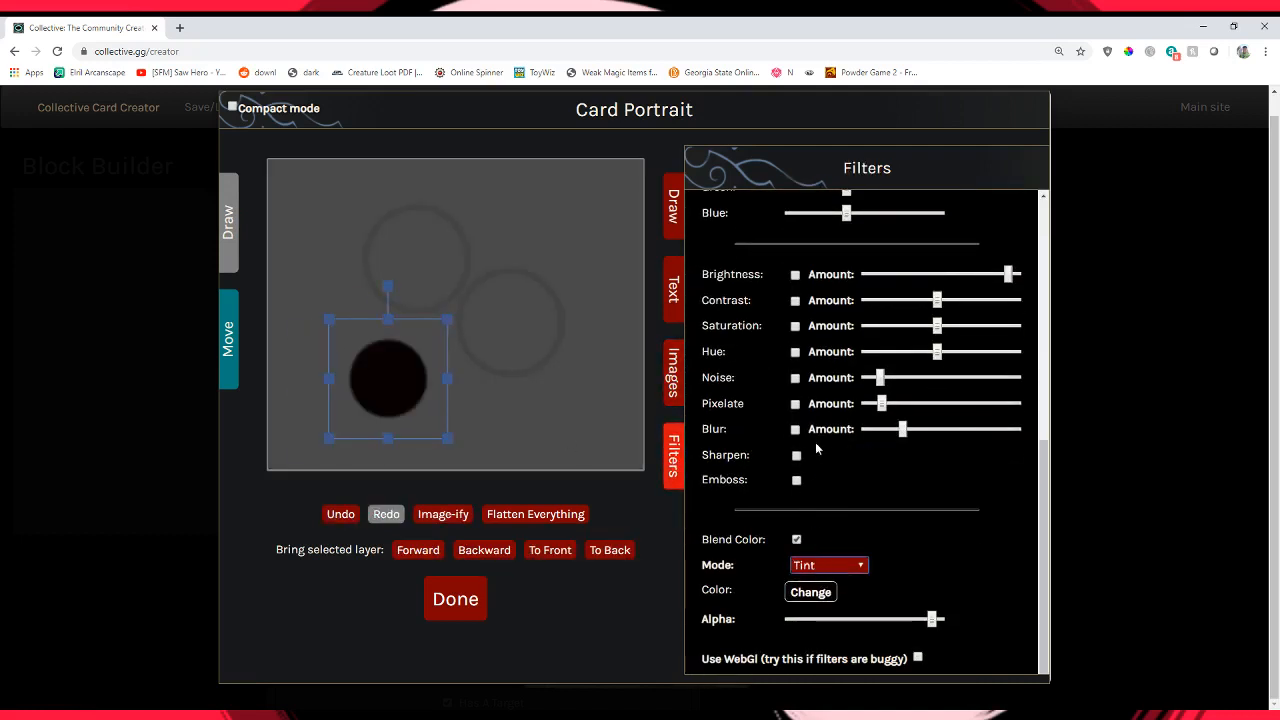
left_click(824, 592)
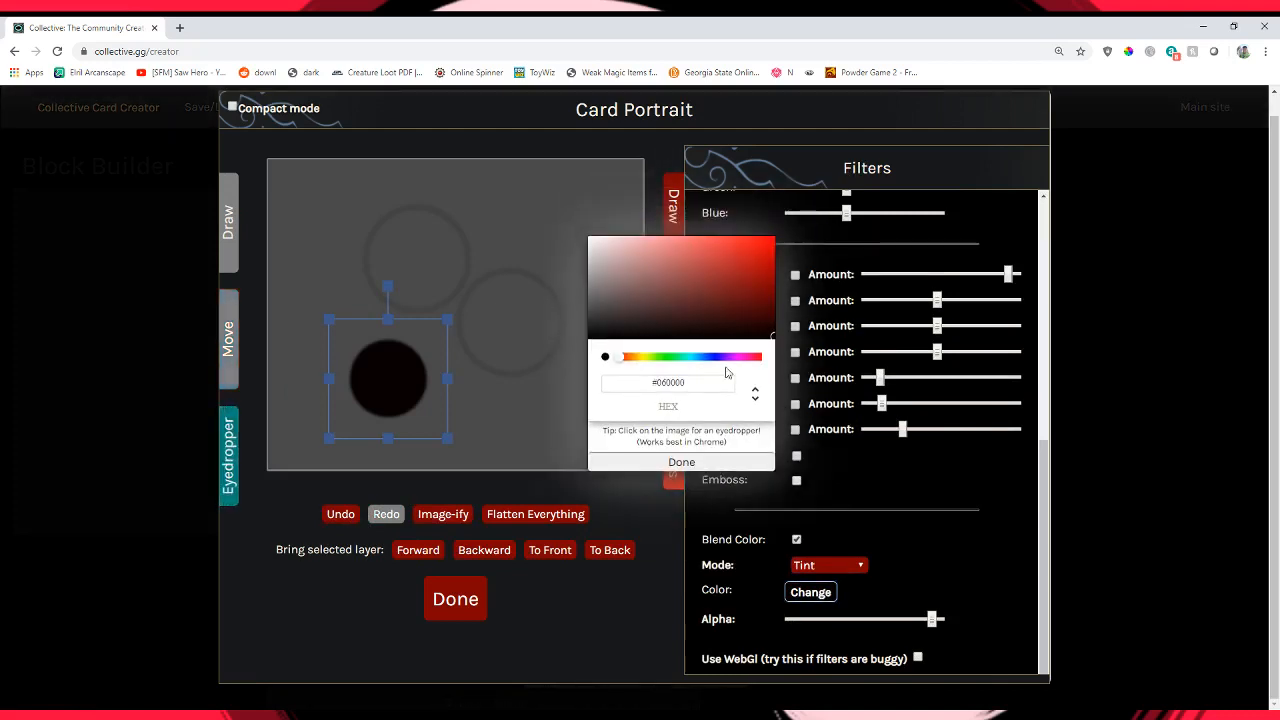
left_click_drag(626, 358, 628, 360)
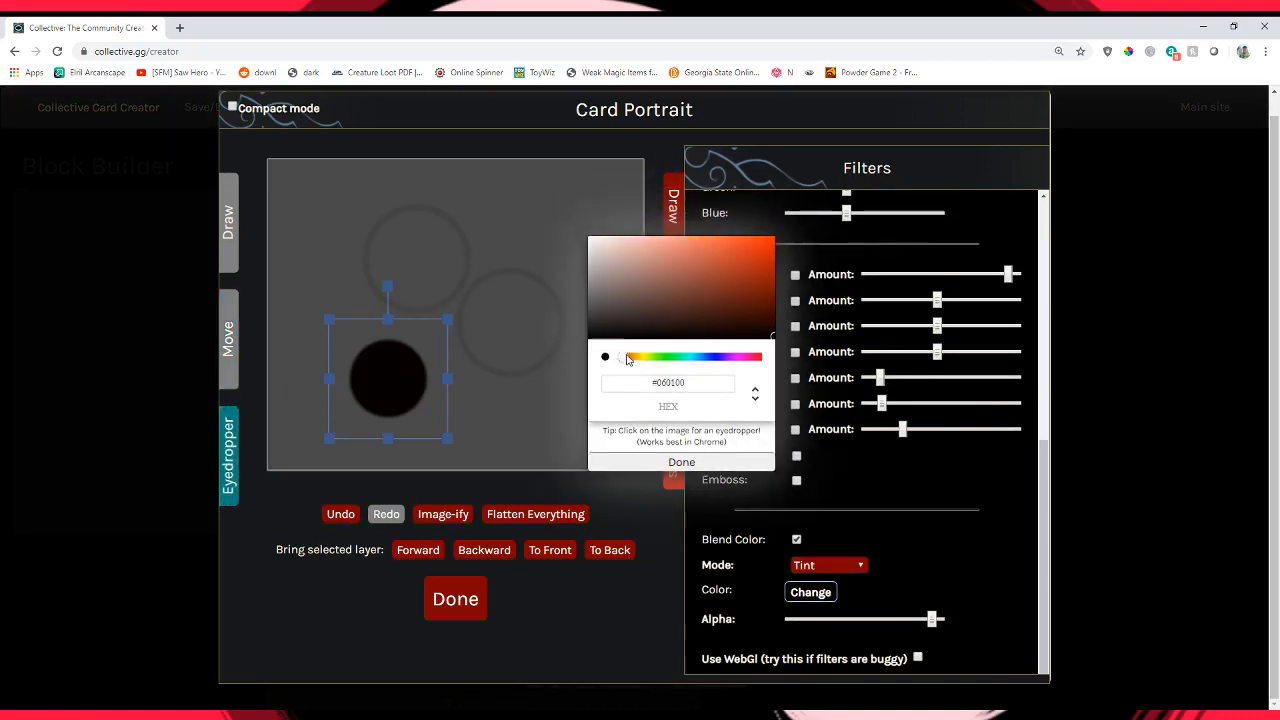
left_click(768, 250)
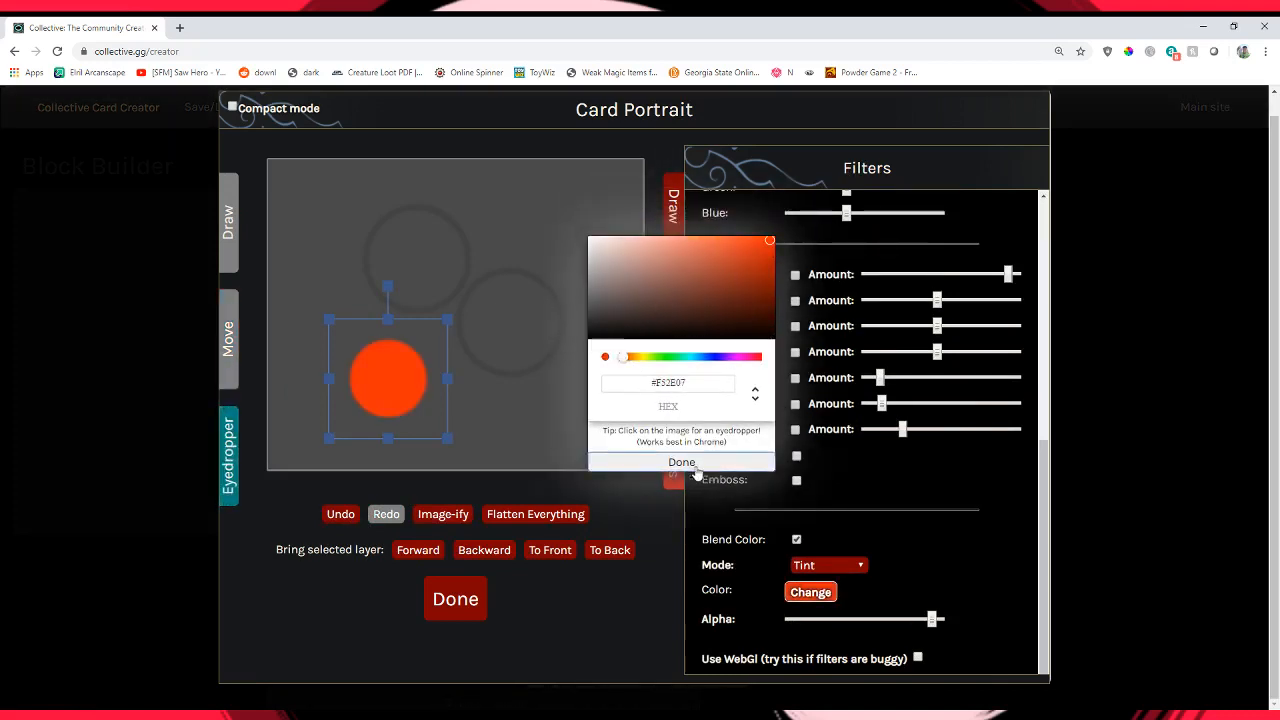
left_click(681, 462)
Enlarge the orange circle and rearrange the layers so one dark ring overlaps it and the other sits at the upper right.
left_click_drag(370, 391, 480, 360)
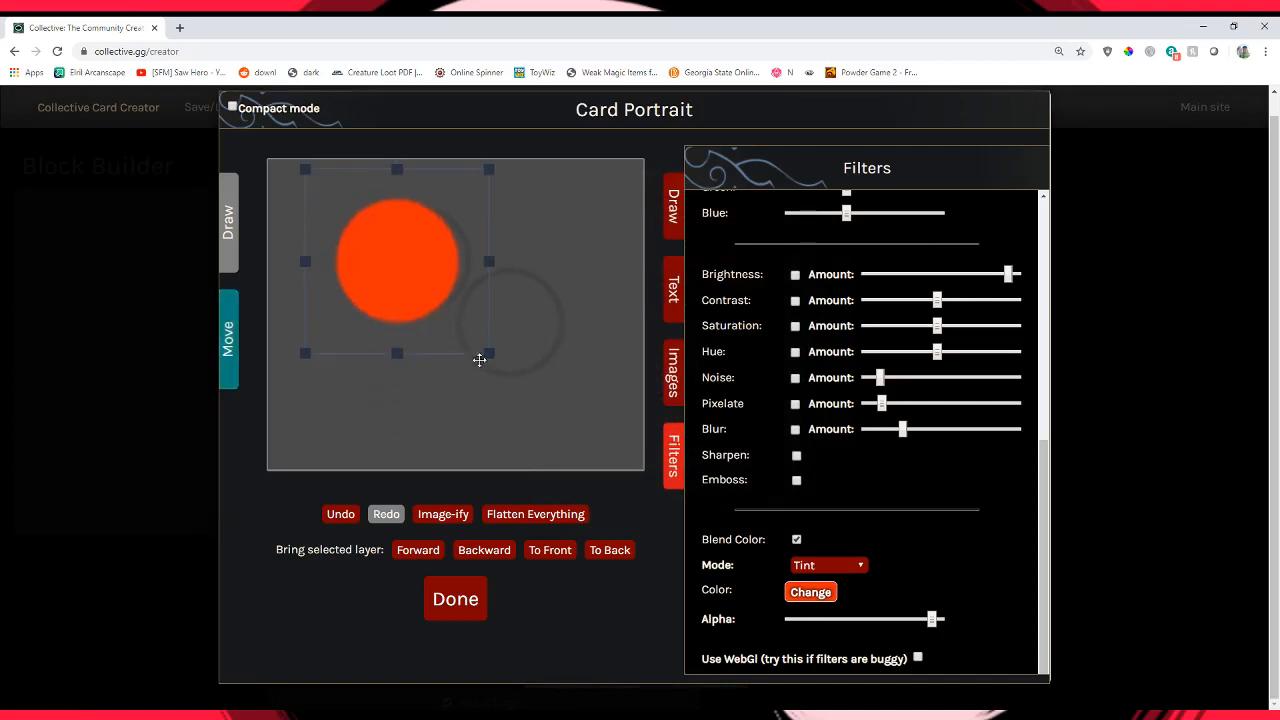
left_click_drag(325, 234, 298, 312)
left_click_drag(543, 327, 404, 371)
left_click_drag(462, 243, 569, 227)
left_click_drag(389, 383, 377, 339)
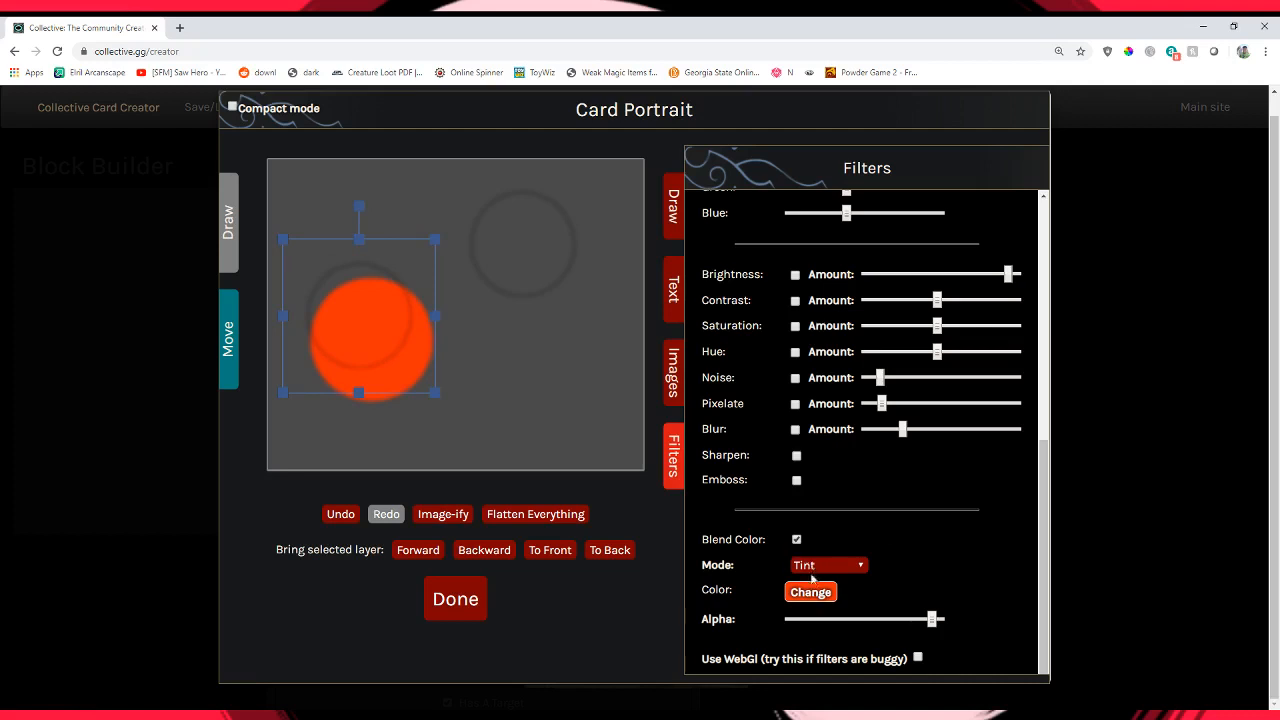
Enable Blend Color on the overlapping ring with dark red #981F08 in Tint mode and enlarge the ring around the orange circle.
left_click(797, 540)
left_click(810, 592)
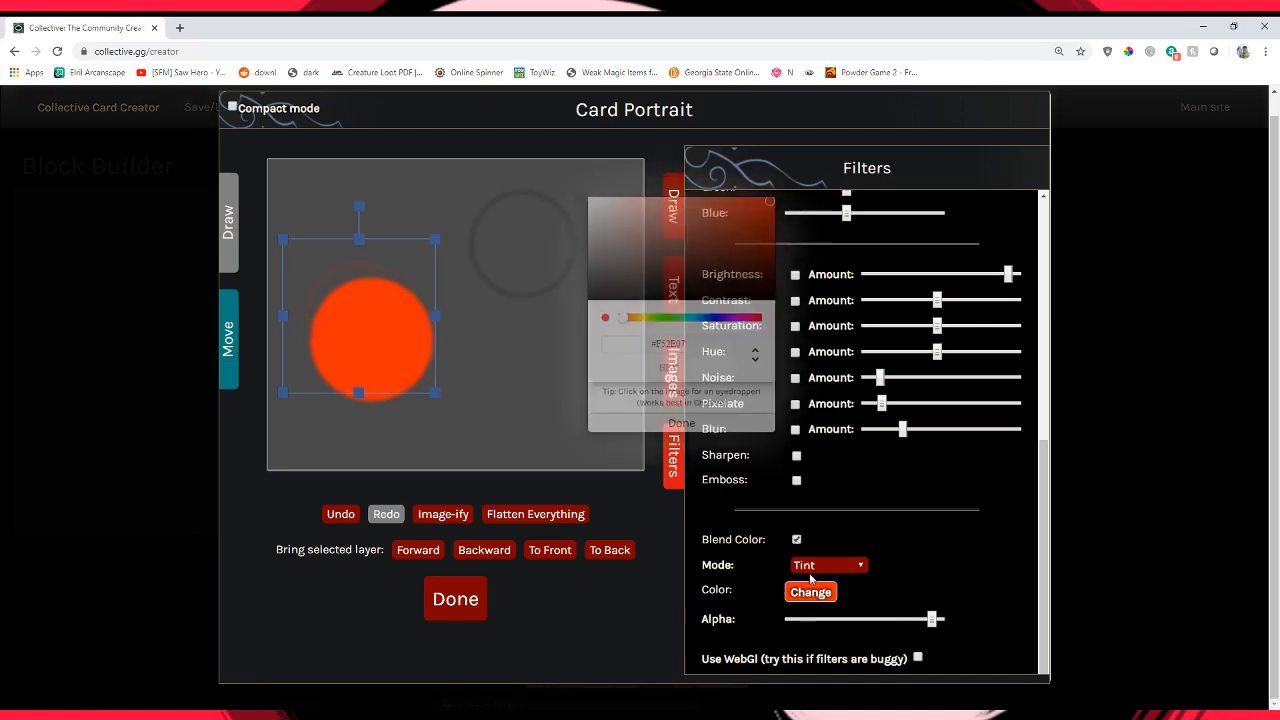
left_click(765, 278)
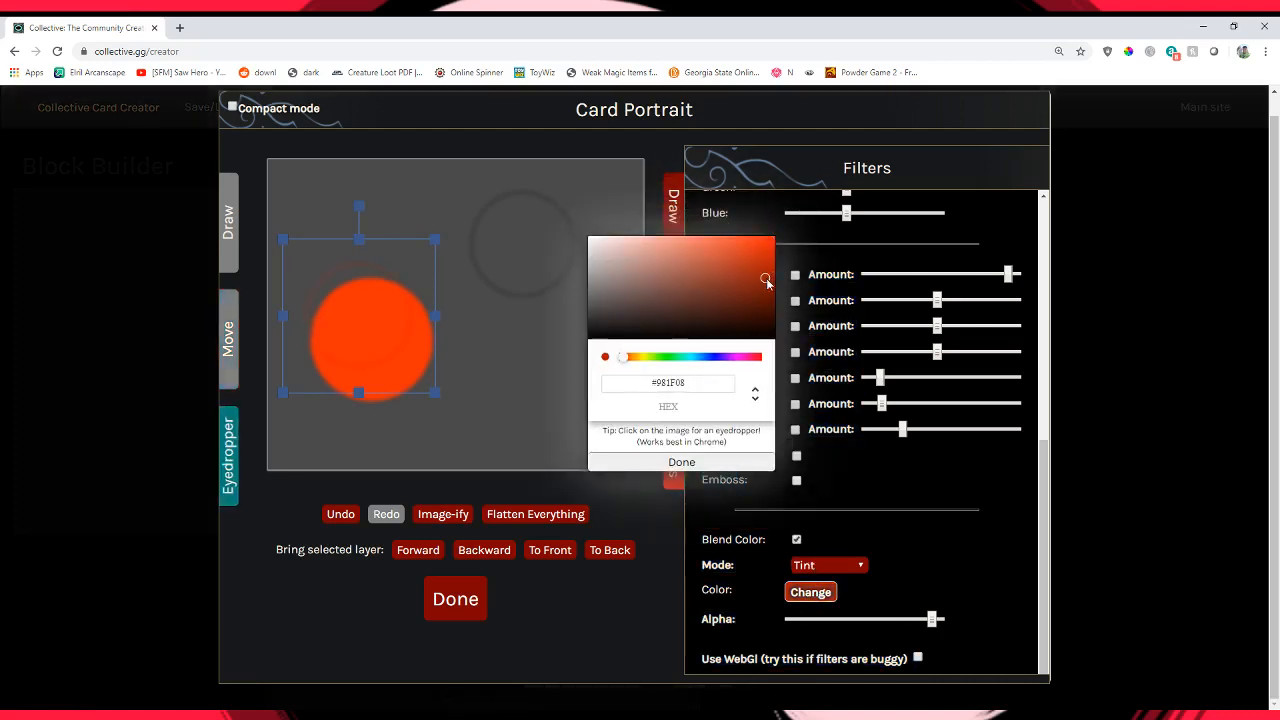
left_click(759, 472)
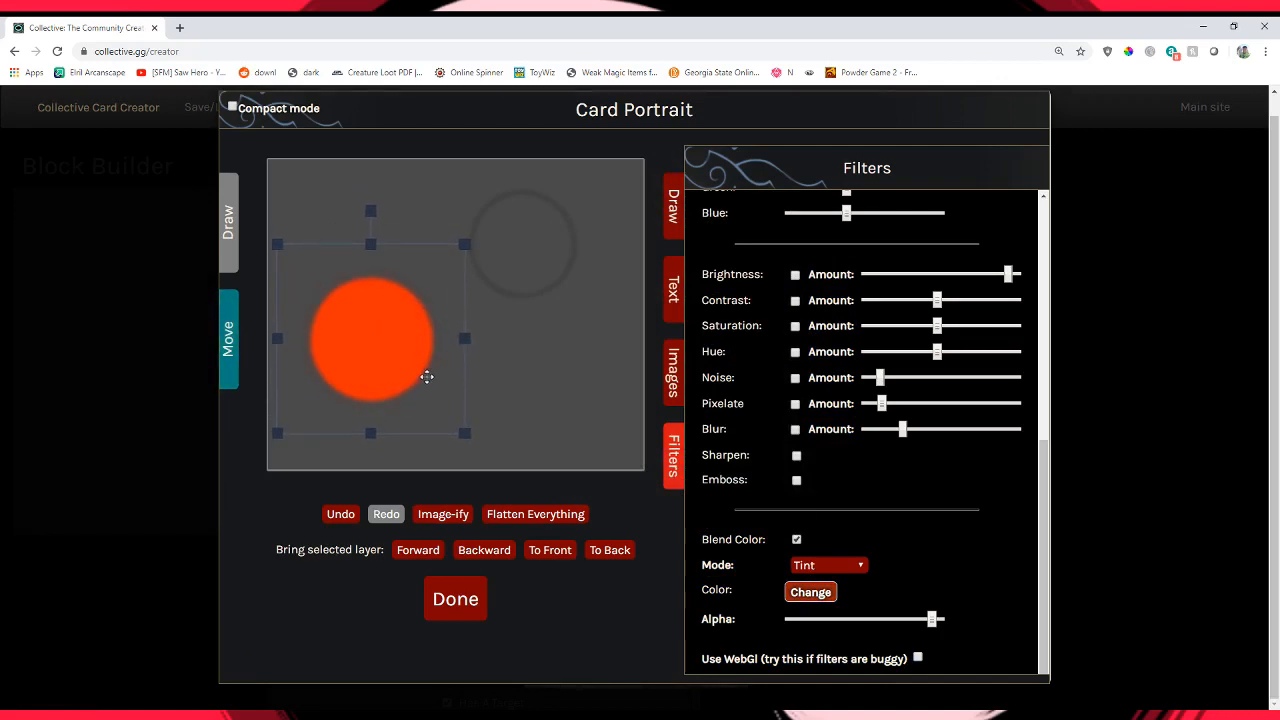
left_click(540, 404)
Move the dark ring onto the orange circle and the dark red ring to the canvas's upper right.
left_click_drag(553, 273, 369, 400)
left_click_drag(440, 421, 580, 312)
left_click(476, 372)
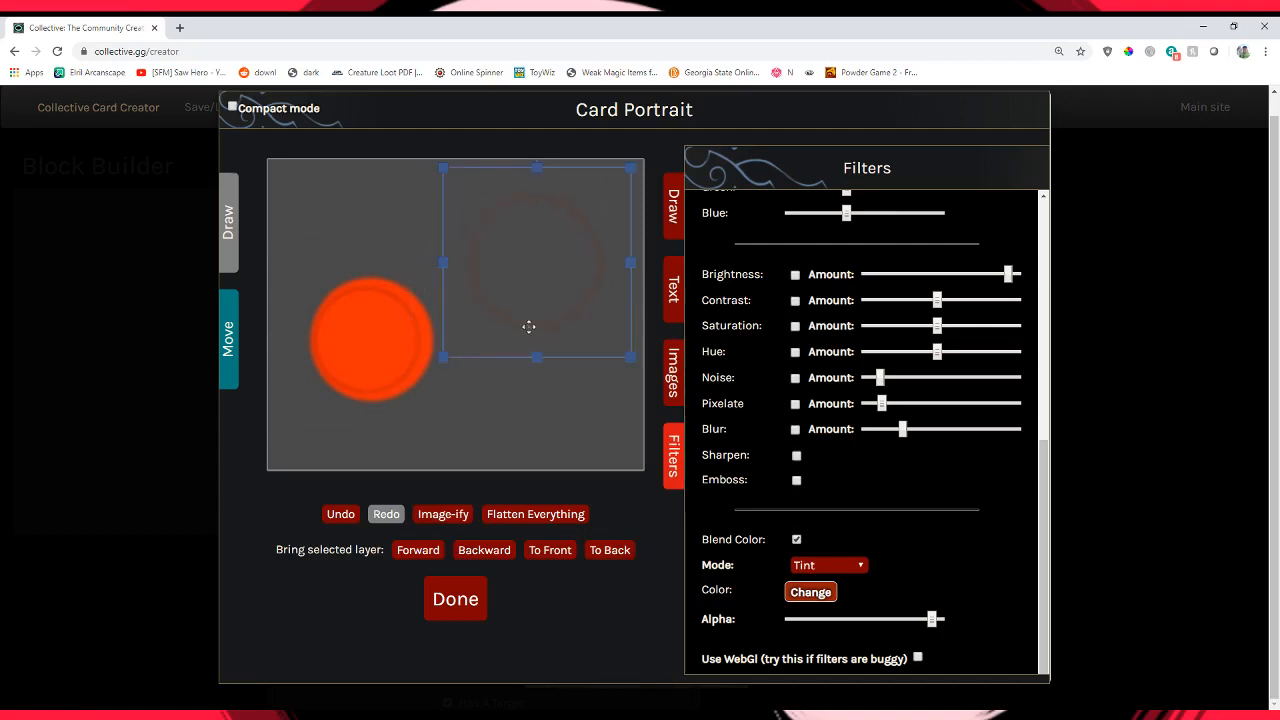
Separate the dark ring from the orange circle, moving the circle up and the dark red ring toward the canvas center.
left_click_drag(403, 378, 552, 360)
left_click_drag(354, 356, 401, 280)
left_click_drag(586, 353, 517, 371)
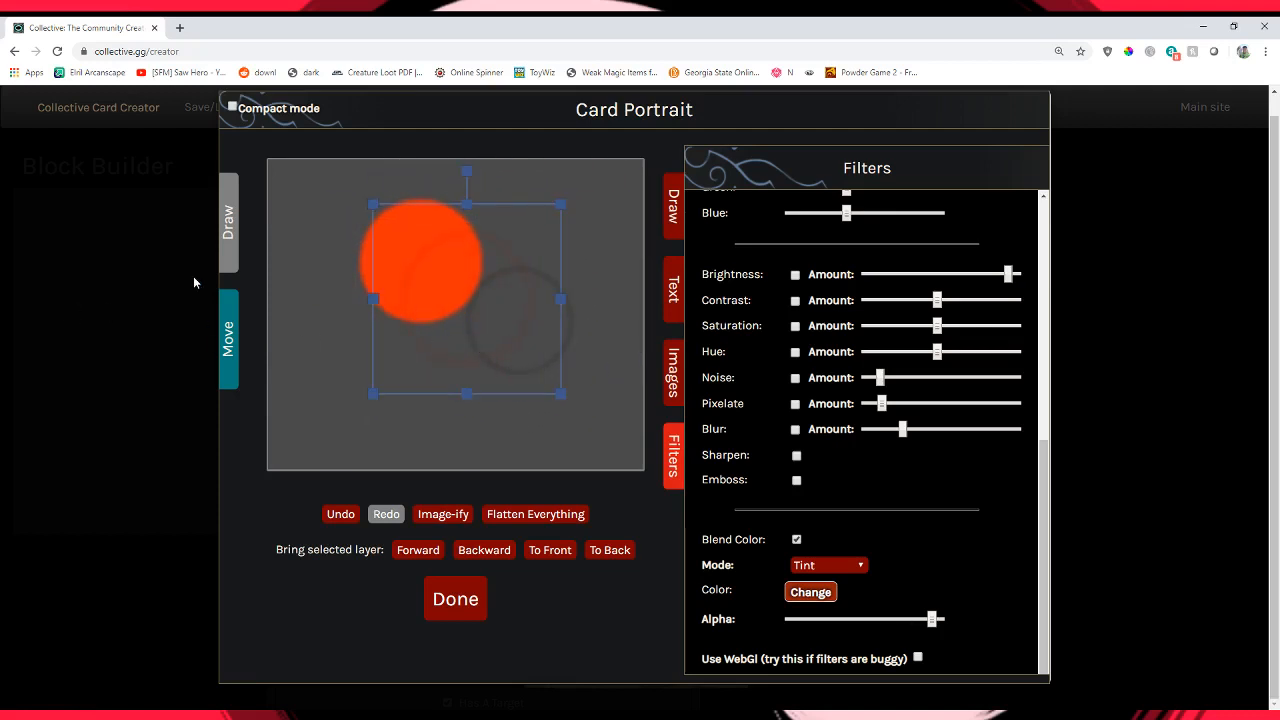
Delete the dark red ring, the dark rings and the orange circle from the canvas.
left_click(668, 385)
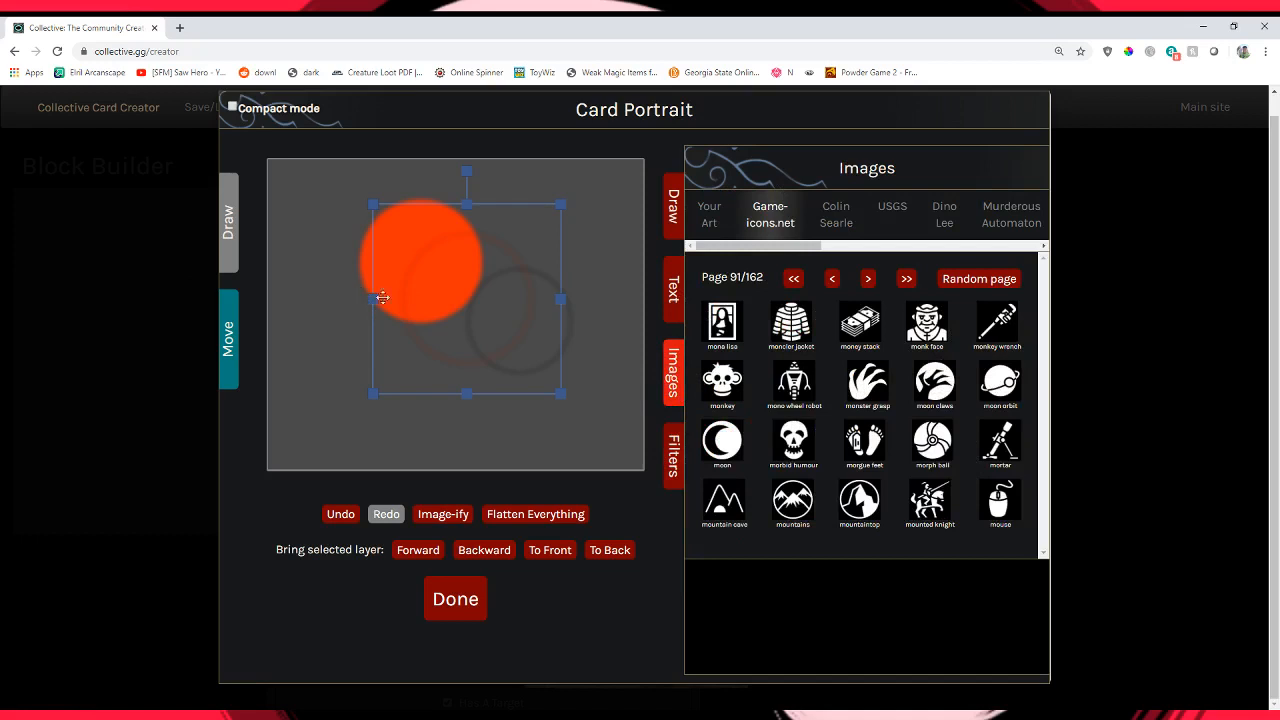
left_click_drag(499, 346, 535, 342)
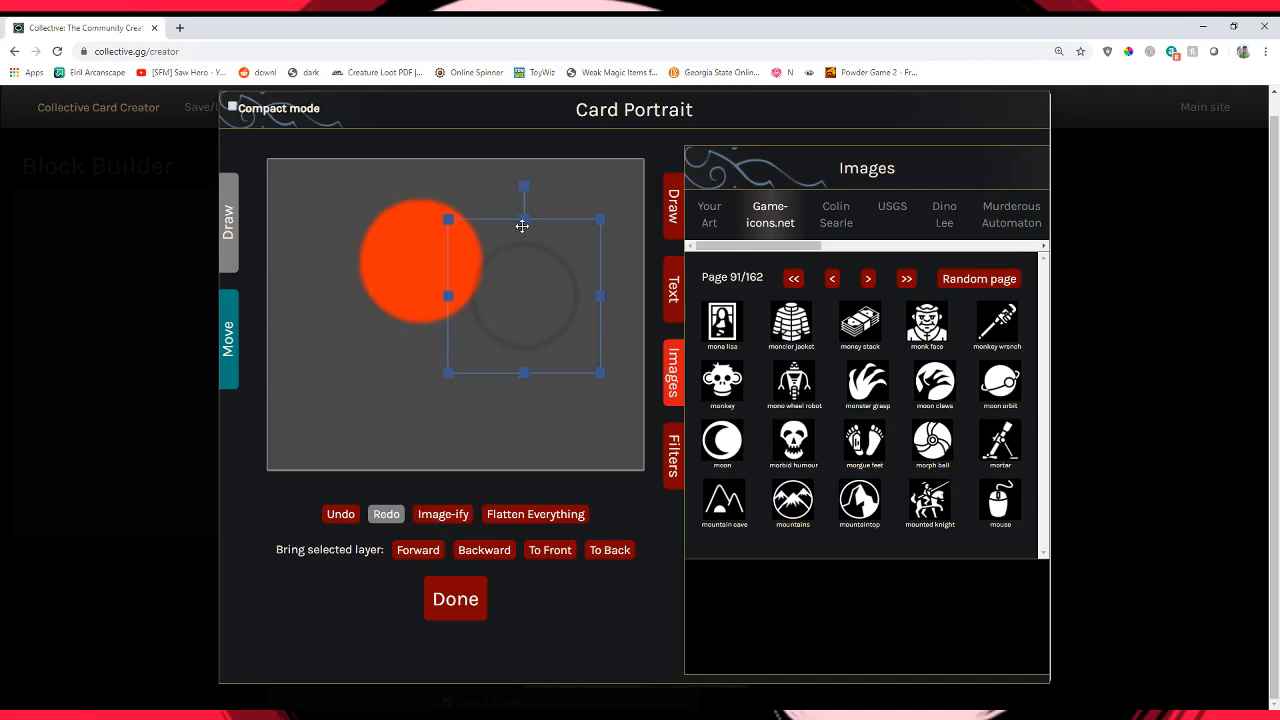
left_click_drag(522, 226, 543, 343)
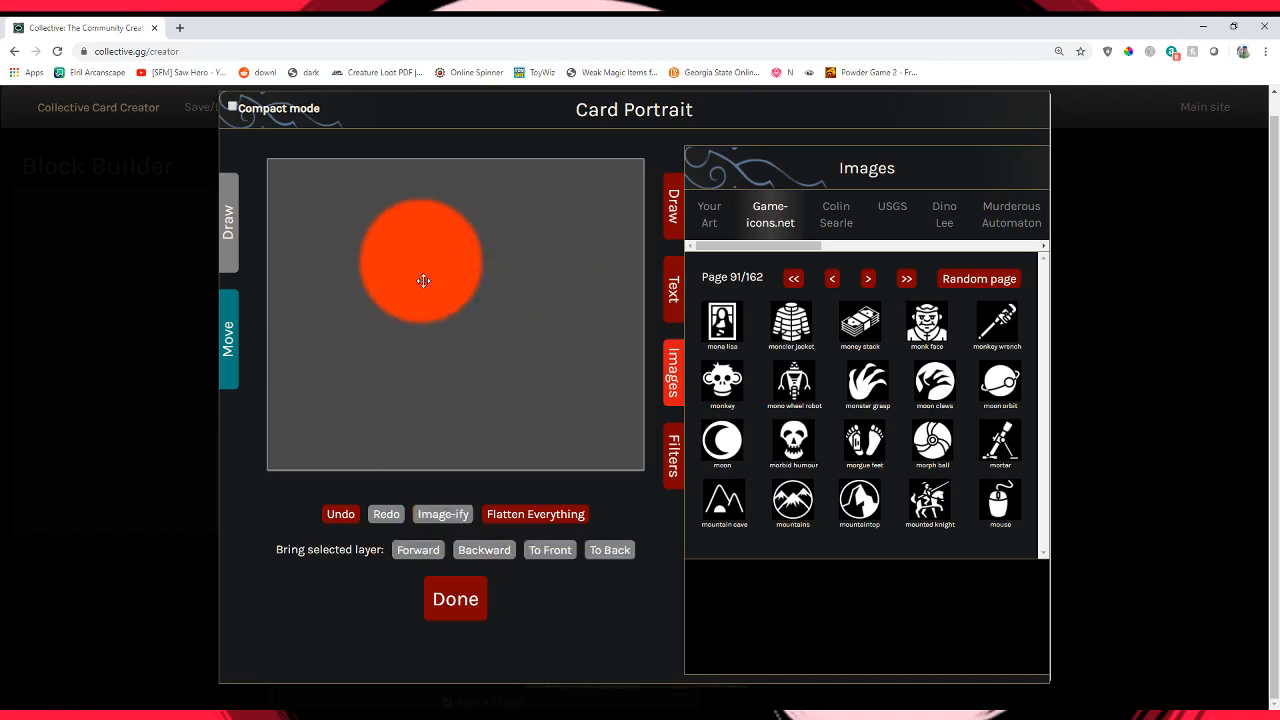
left_click_drag(423, 277, 359, 249)
left_click_drag(480, 346, 560, 426)
key("Delete")
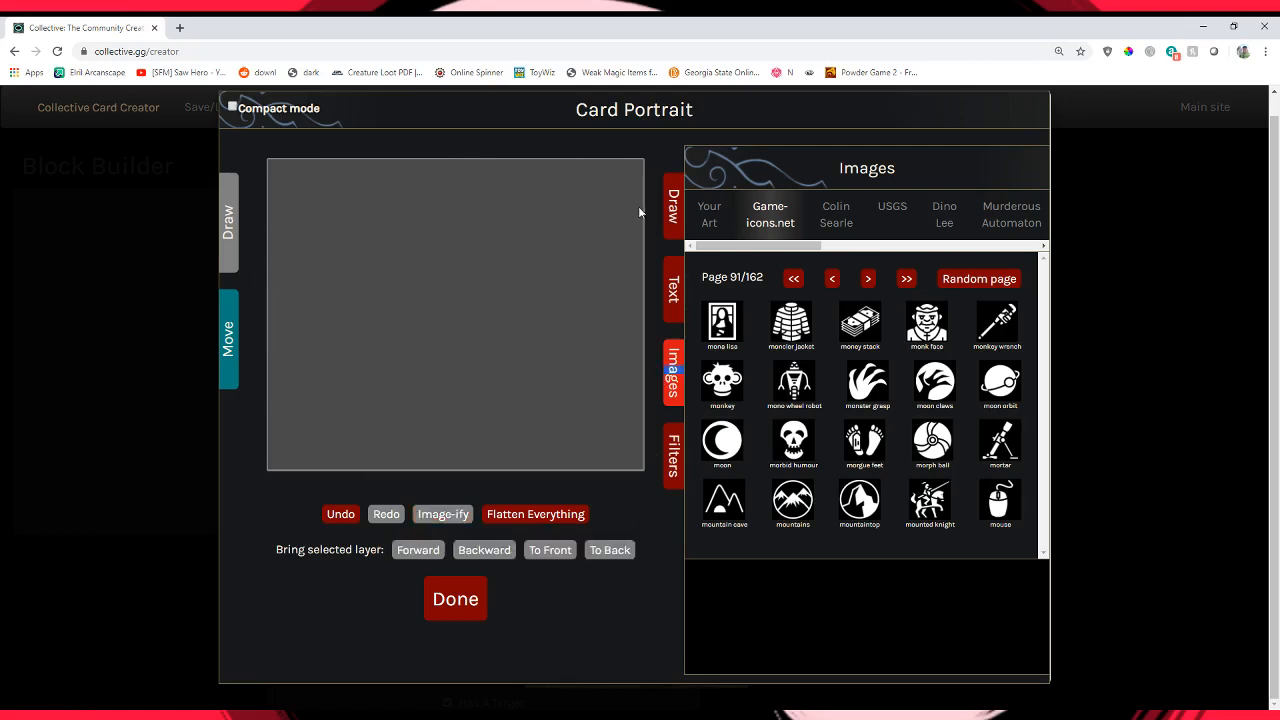
Insert the dark gray sphere from the Colin Searle images right of the canvas center and turn it white with the Brightness filter.
left_click(705, 212)
left_click(891, 207)
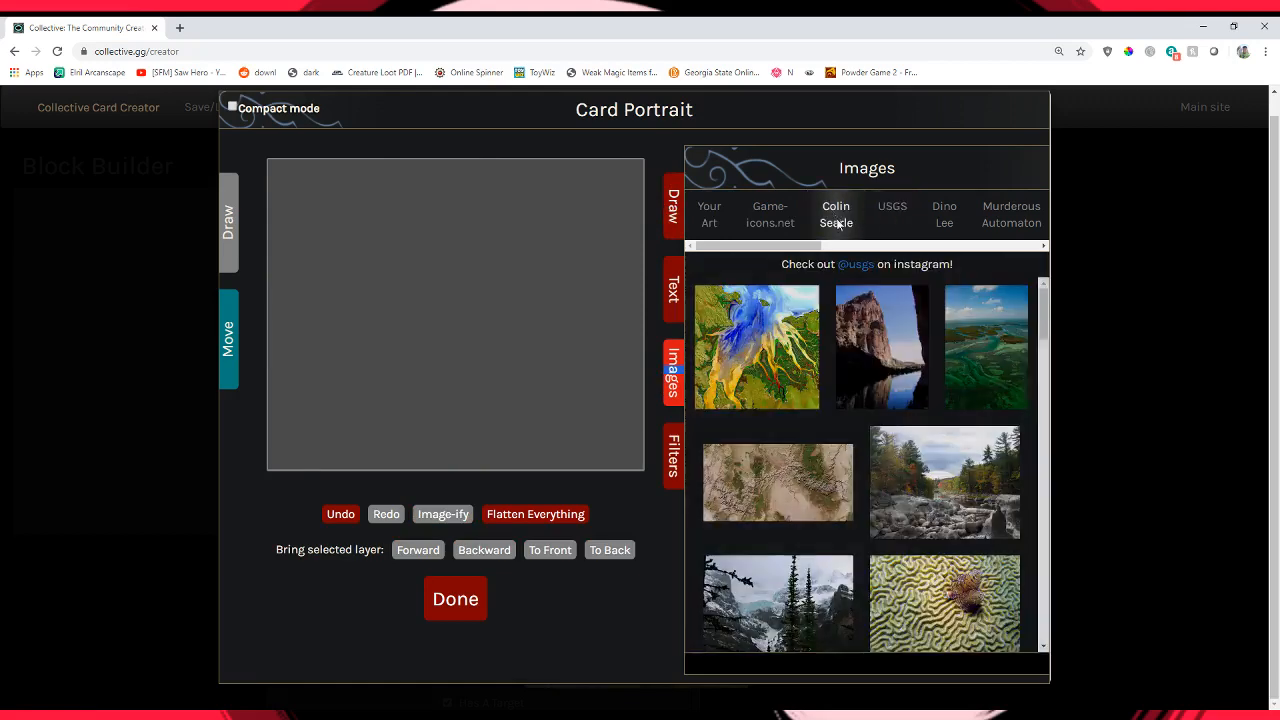
left_click(838, 216)
left_click(948, 434)
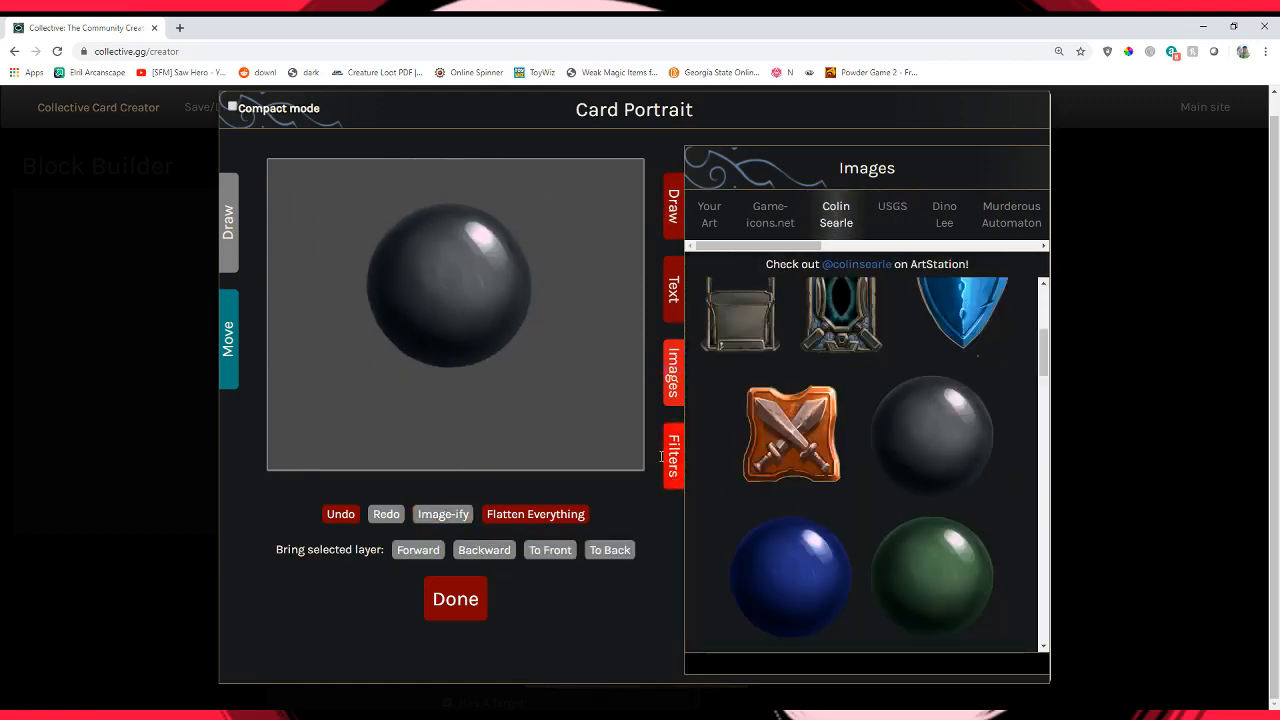
left_click(673, 457)
left_click_drag(486, 326, 543, 363)
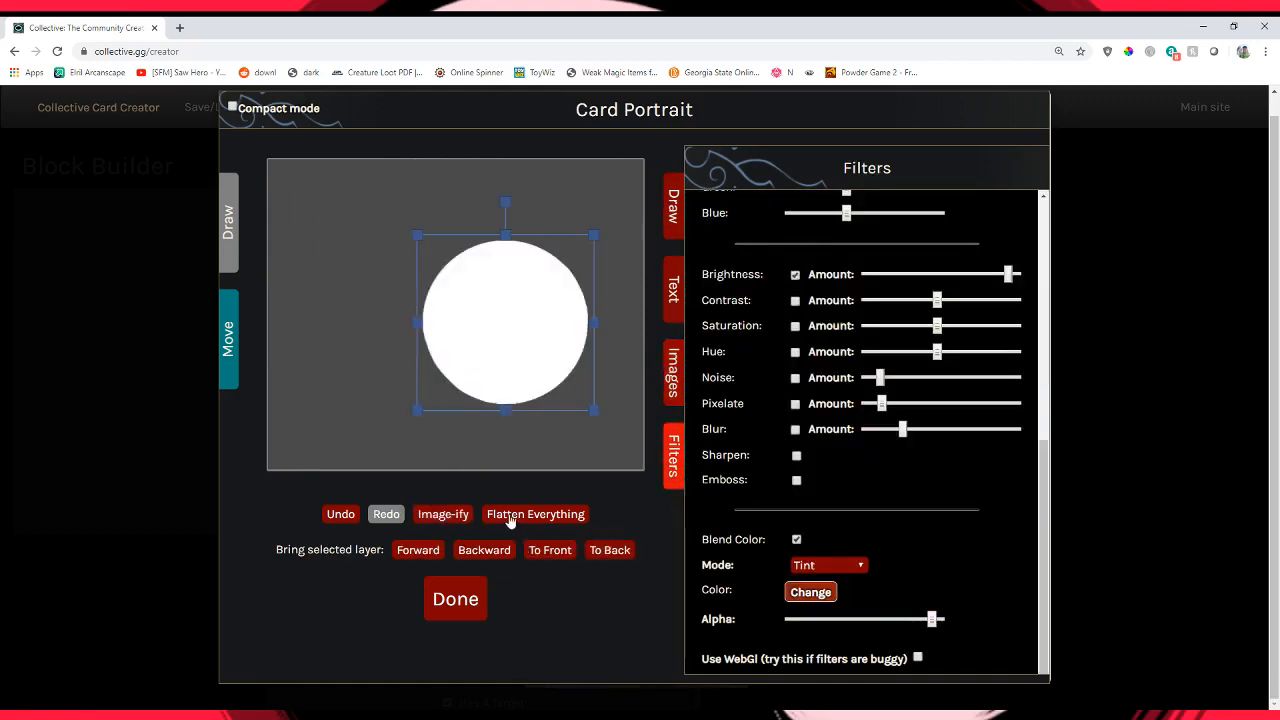
Image-ify the white circle, move it to the middle of the canvas and rotate it clockwise.
left_click(443, 514)
left_click_drag(357, 240, 446, 322)
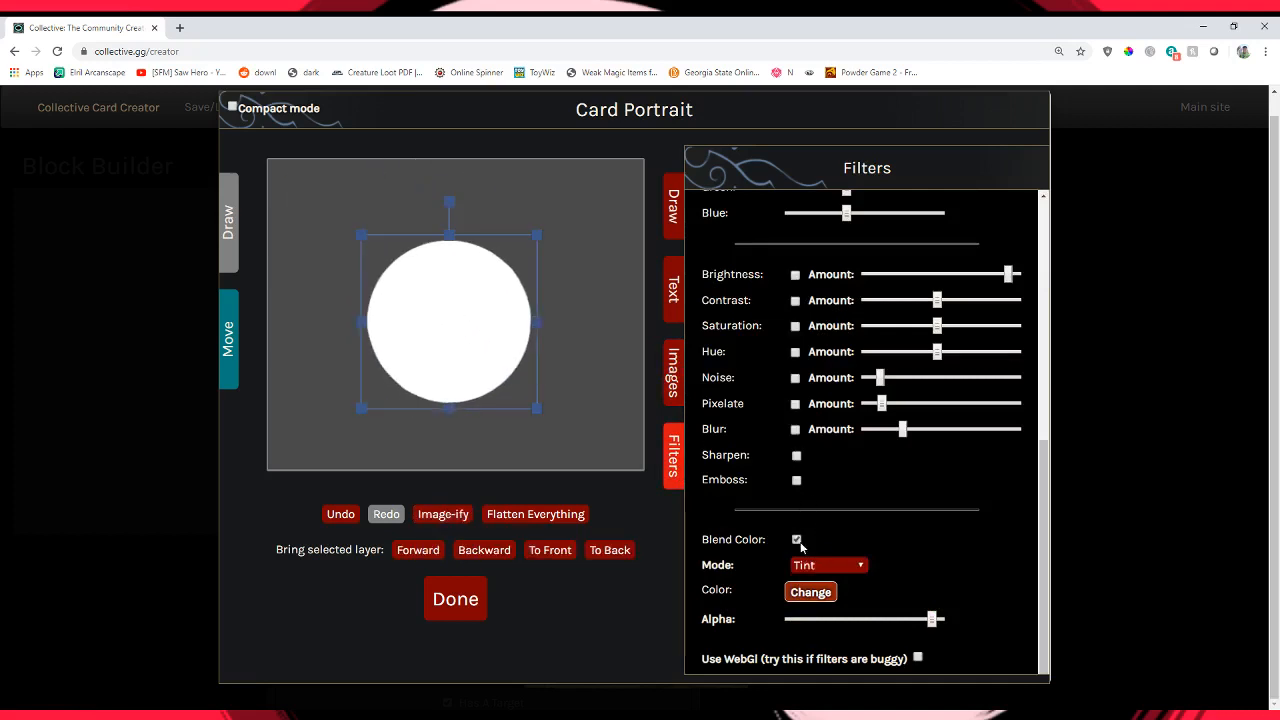
left_click_drag(438, 212, 490, 210)
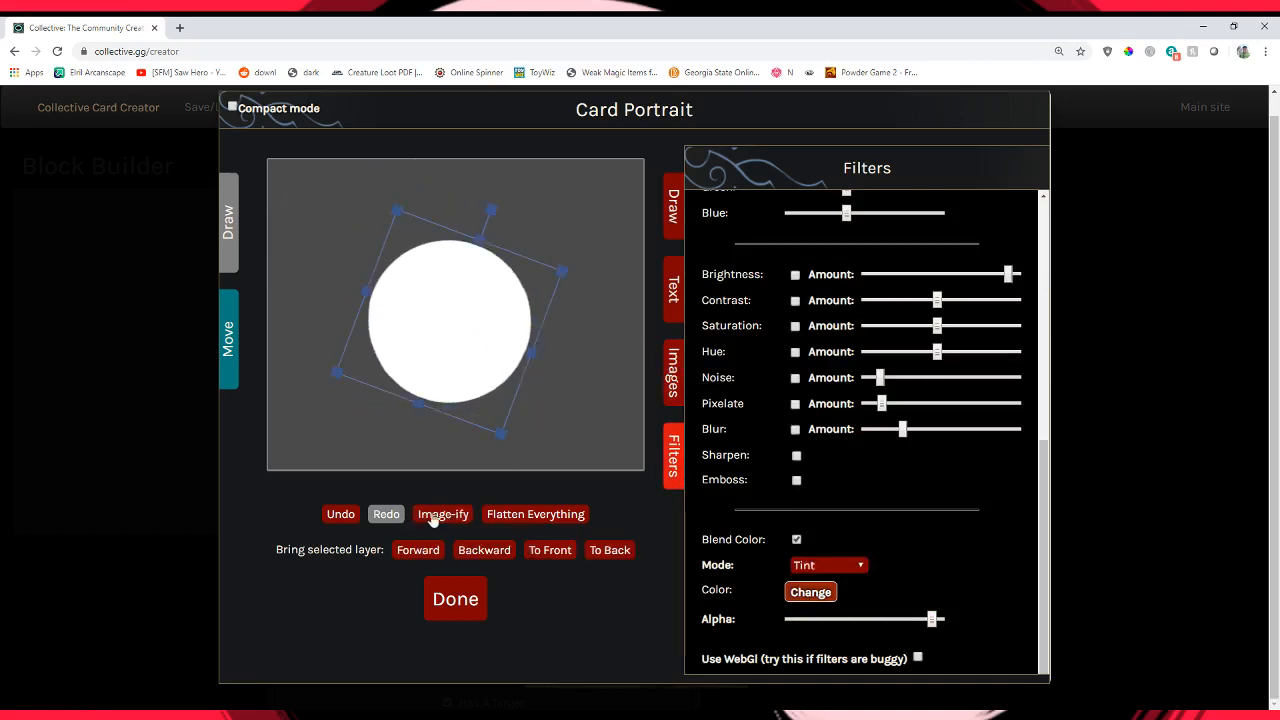
Image-ify the rotated circle, enlarge it and tint it with the dark red Blend Color #981F08.
left_click(443, 514)
left_click_drag(365, 255, 462, 274)
left_click_drag(490, 325, 633, 485)
left_click(797, 539)
left_click(810, 592)
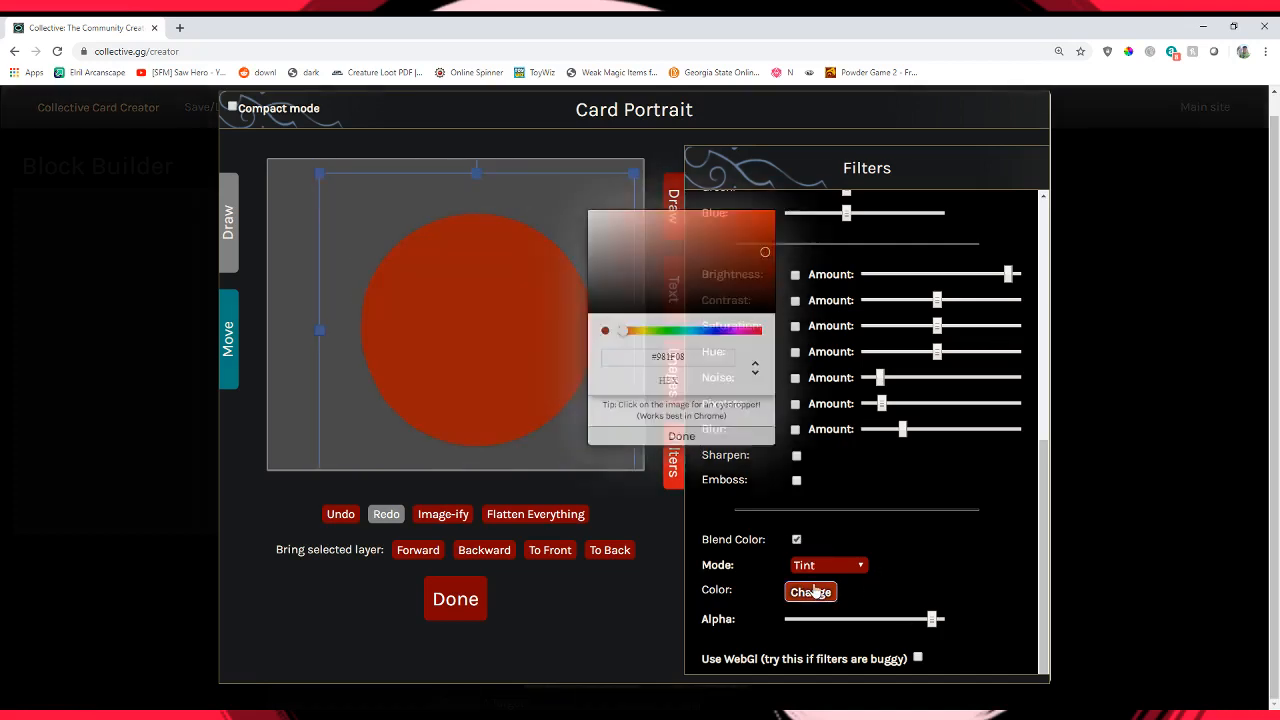
left_click_drag(495, 358, 474, 351)
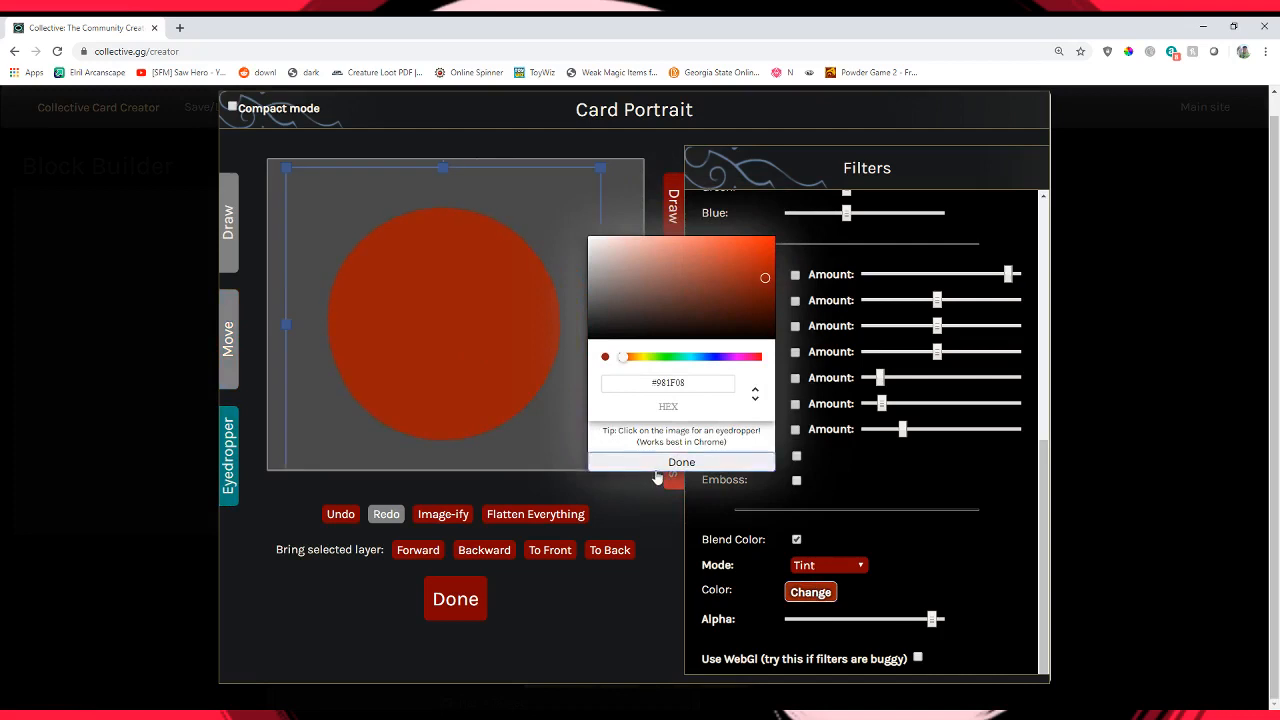
left_click(665, 462)
Image-ify the red circle, brighten the copy slightly and fit it inside the upper part of the large circle.
left_click(443, 514)
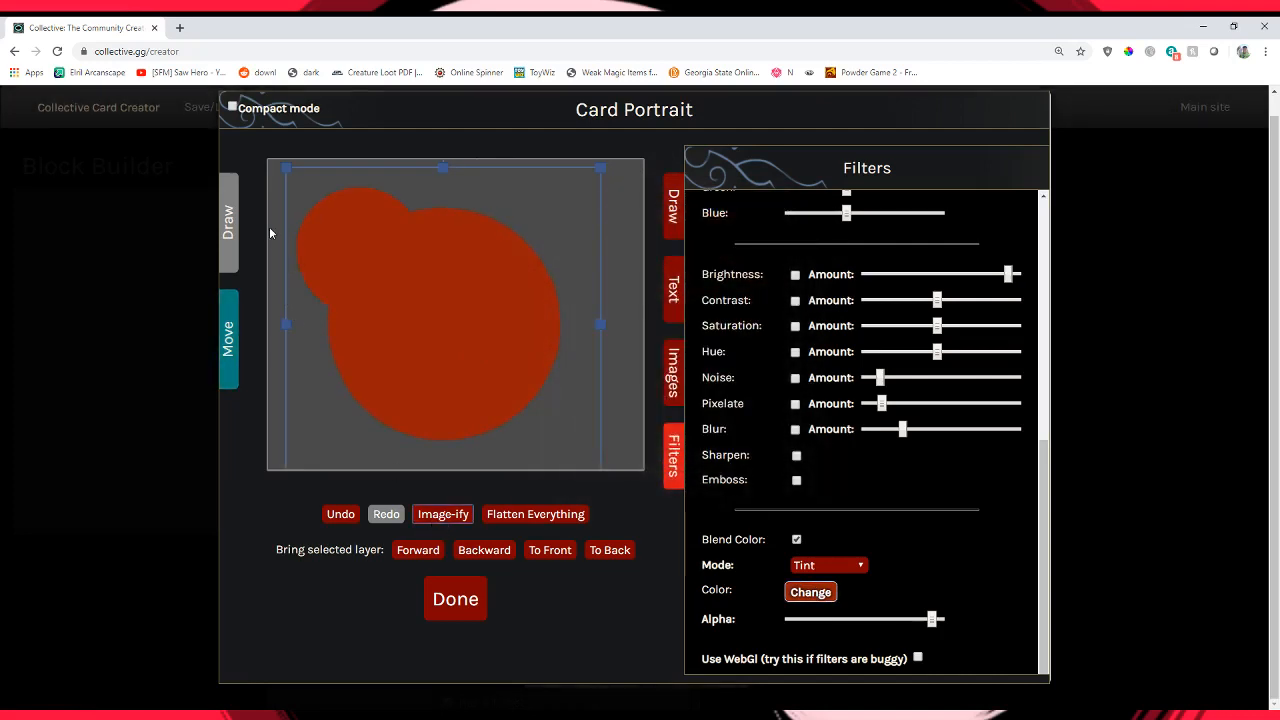
left_click_drag(282, 233, 322, 237)
left_click(795, 275)
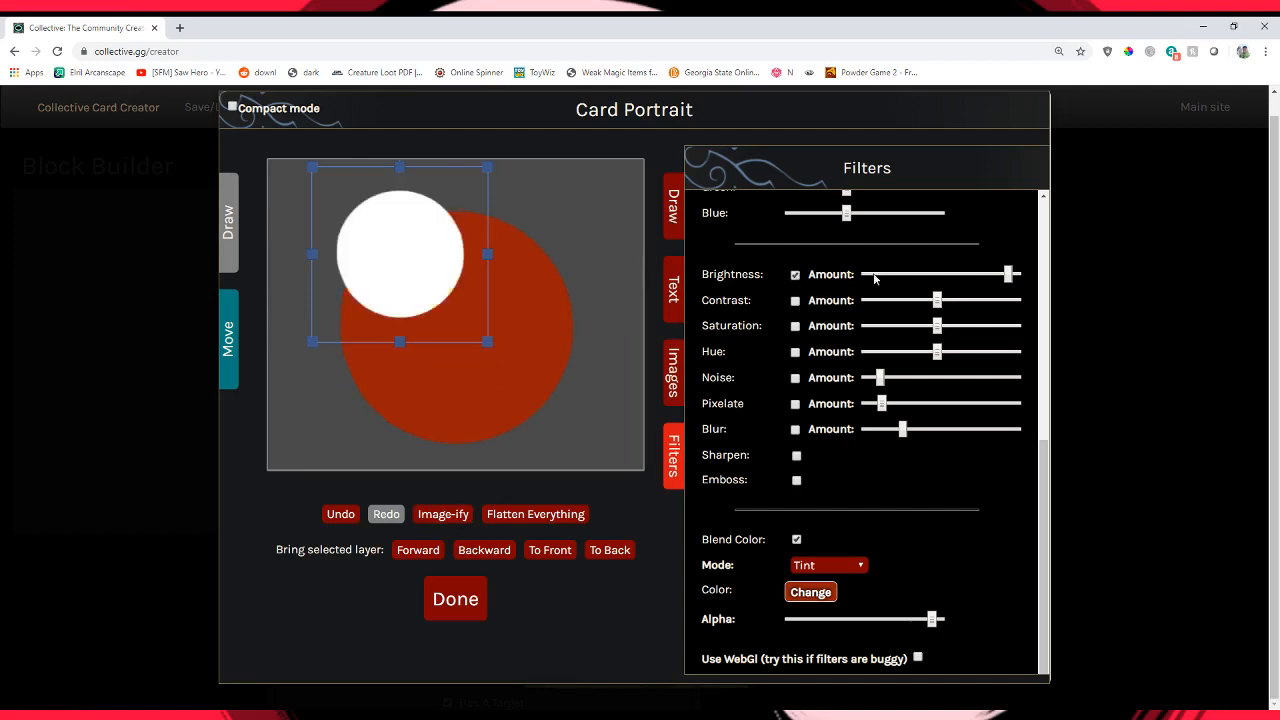
left_click_drag(1014, 280, 942, 284)
left_click_drag(486, 350, 623, 443)
left_click_drag(507, 372, 503, 371)
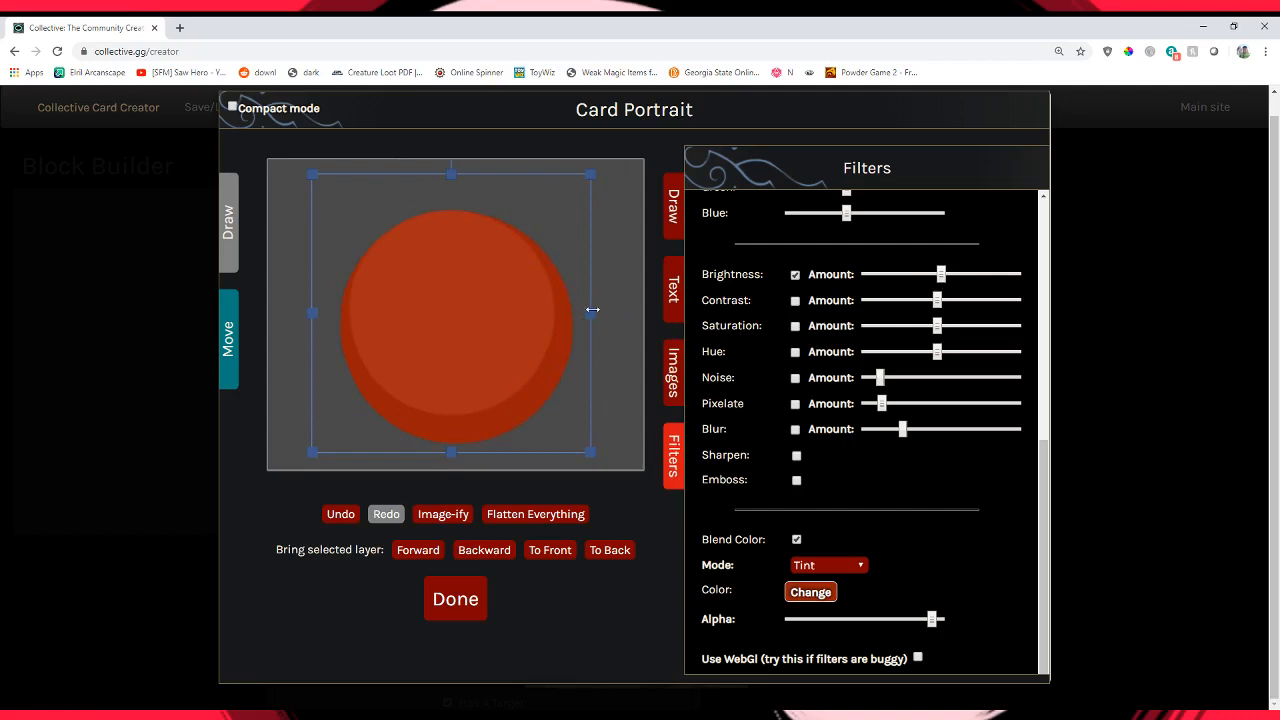
left_click_drag(592, 310, 600, 309)
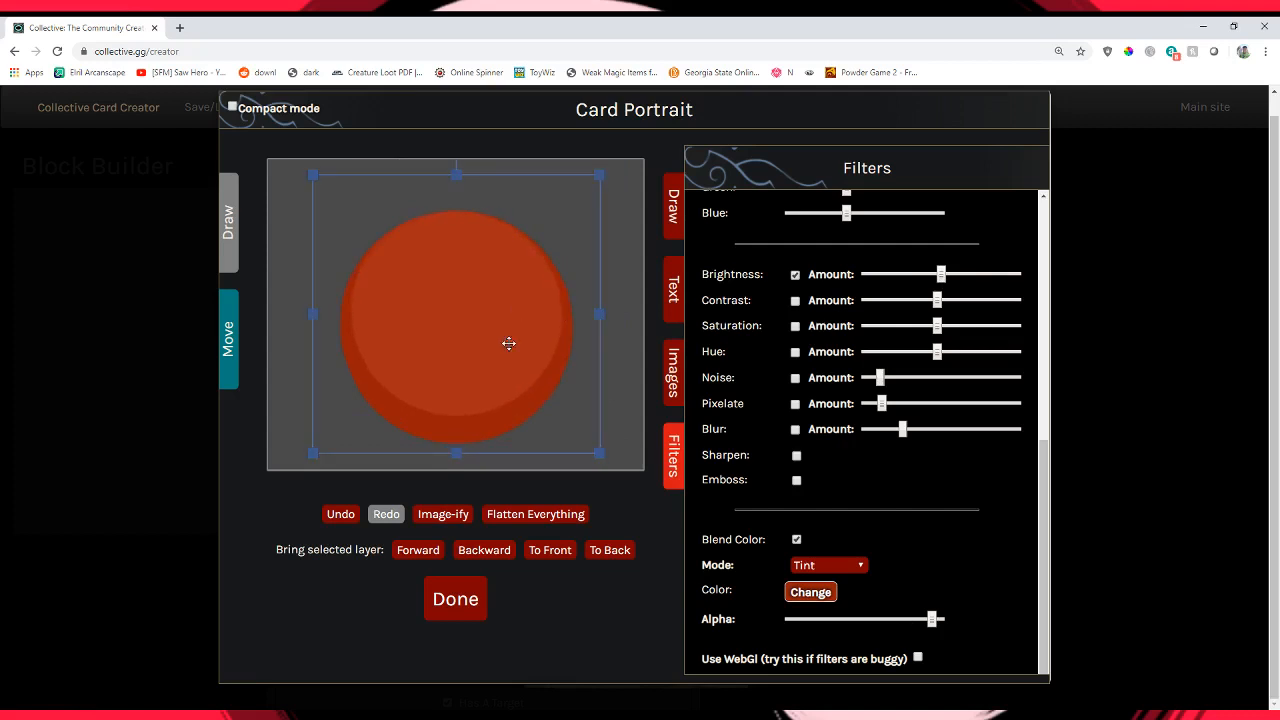
Image-ify the brightened circle, apply Brightness to the copy and fit it smaller against the sphere's top edge.
left_click(443, 514)
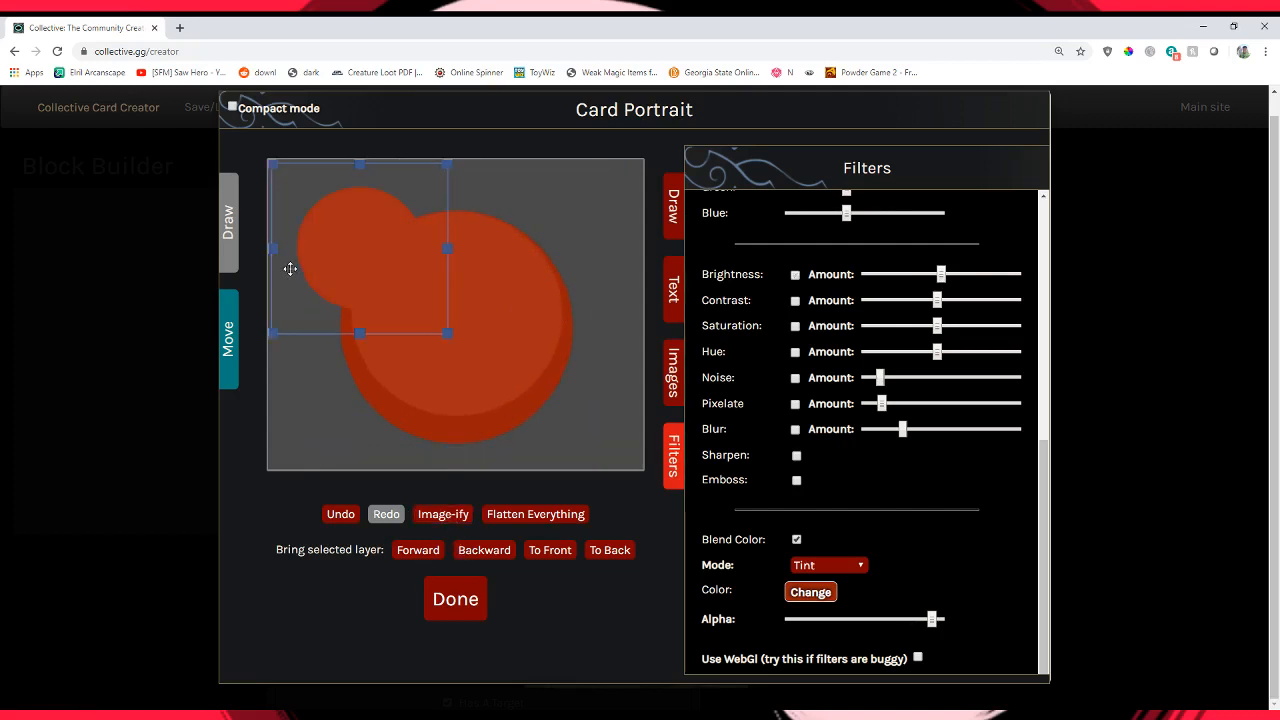
left_click(795, 274)
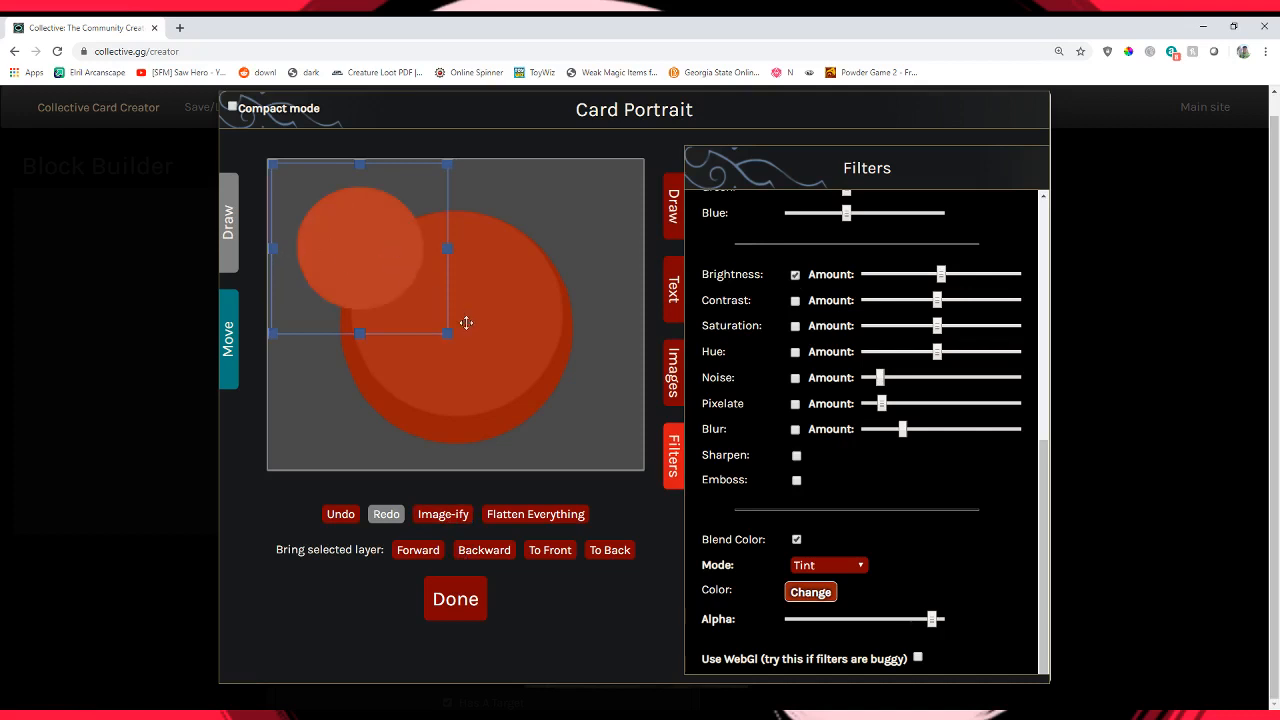
left_click_drag(446, 332, 506, 389)
left_click_drag(406, 309, 463, 333)
left_click_drag(566, 408, 583, 409)
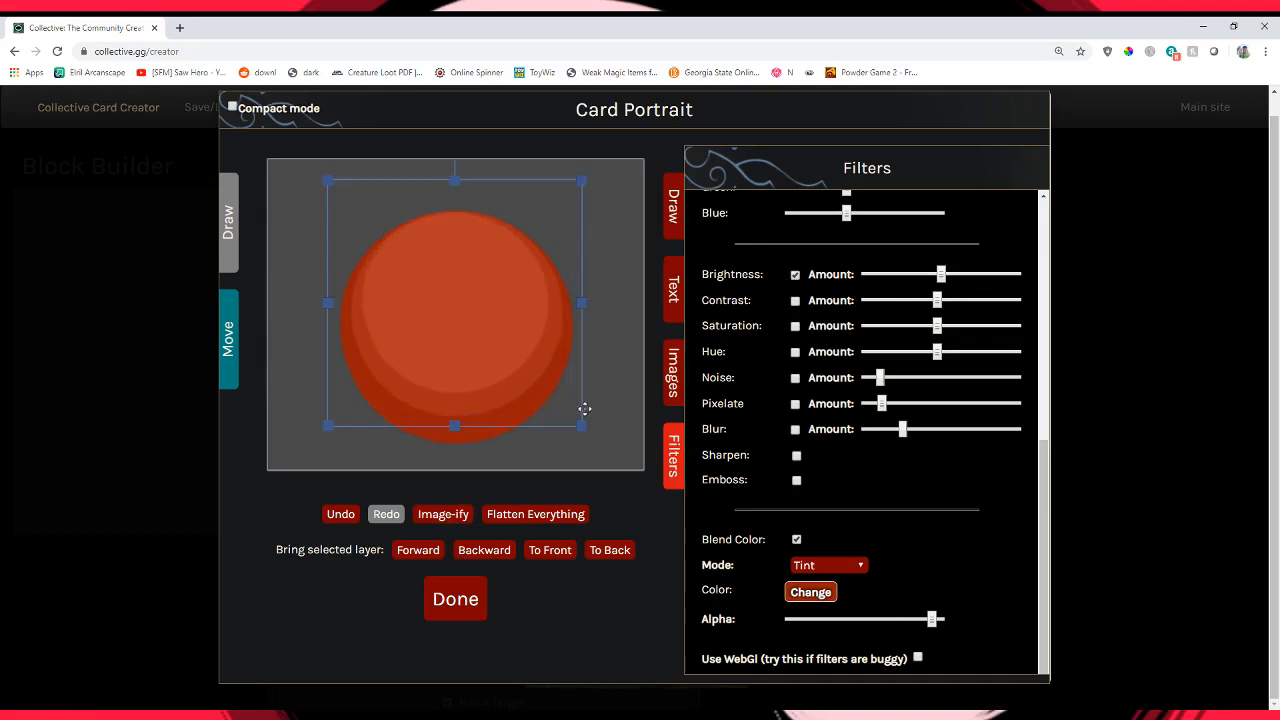
left_click_drag(476, 305, 478, 303)
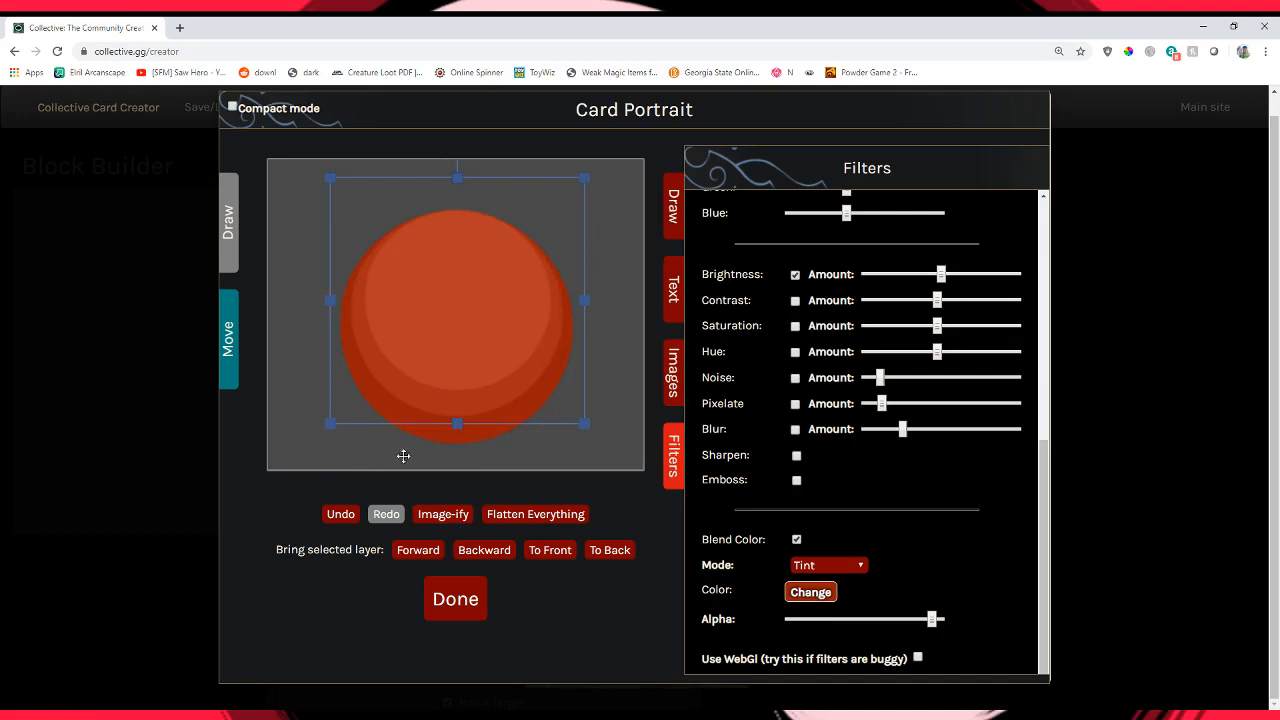
key("Delete")
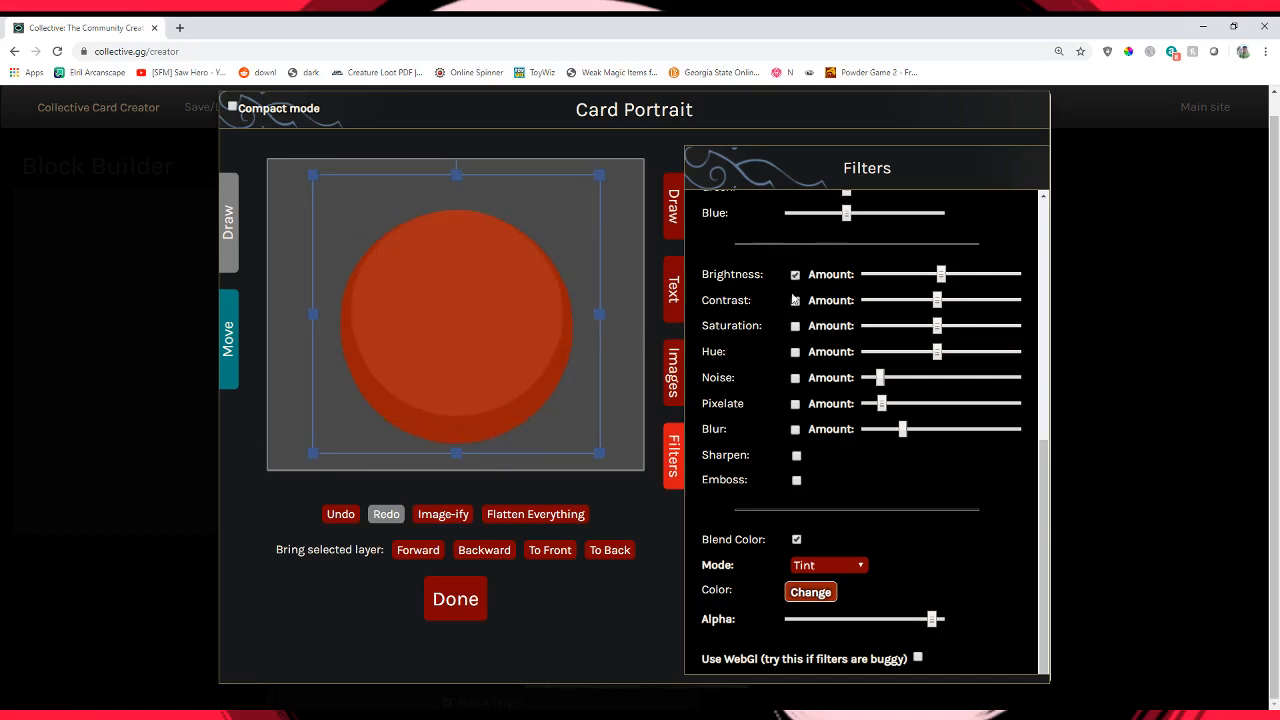
key("ctrl+z")
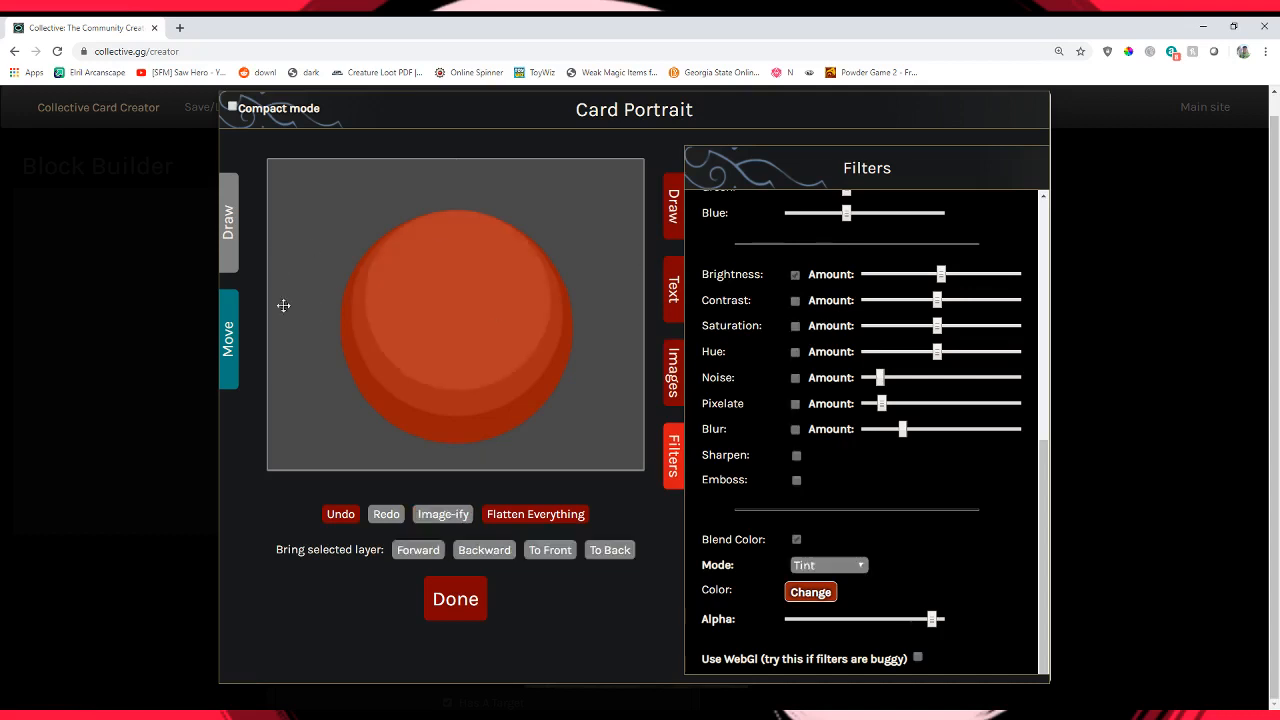
Image-ify the lightest circle, shrink the copy toward the sphere's top edge and brighten it as a highlight.
left_click(464, 309)
left_click(446, 516)
left_click_drag(296, 259, 418, 275)
left_click_drag(540, 357, 580, 392)
left_click_drag(489, 334, 474, 329)
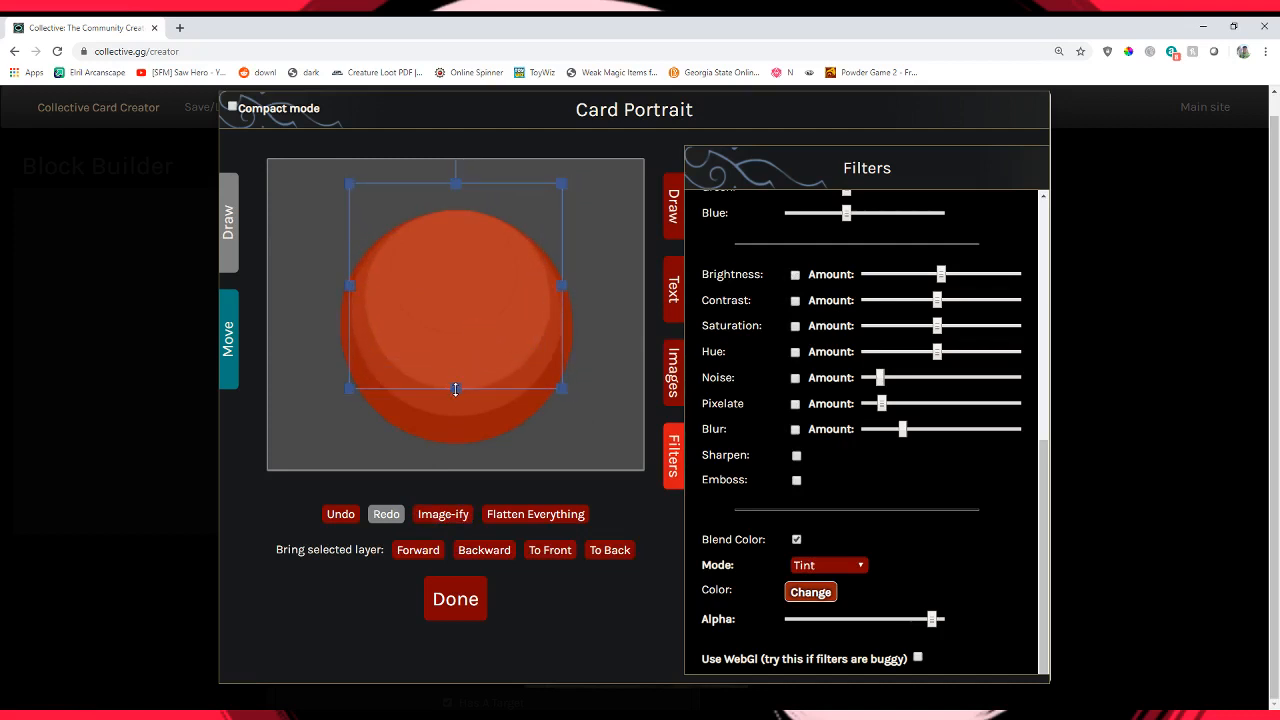
left_click_drag(455, 389, 455, 383)
left_click(795, 275)
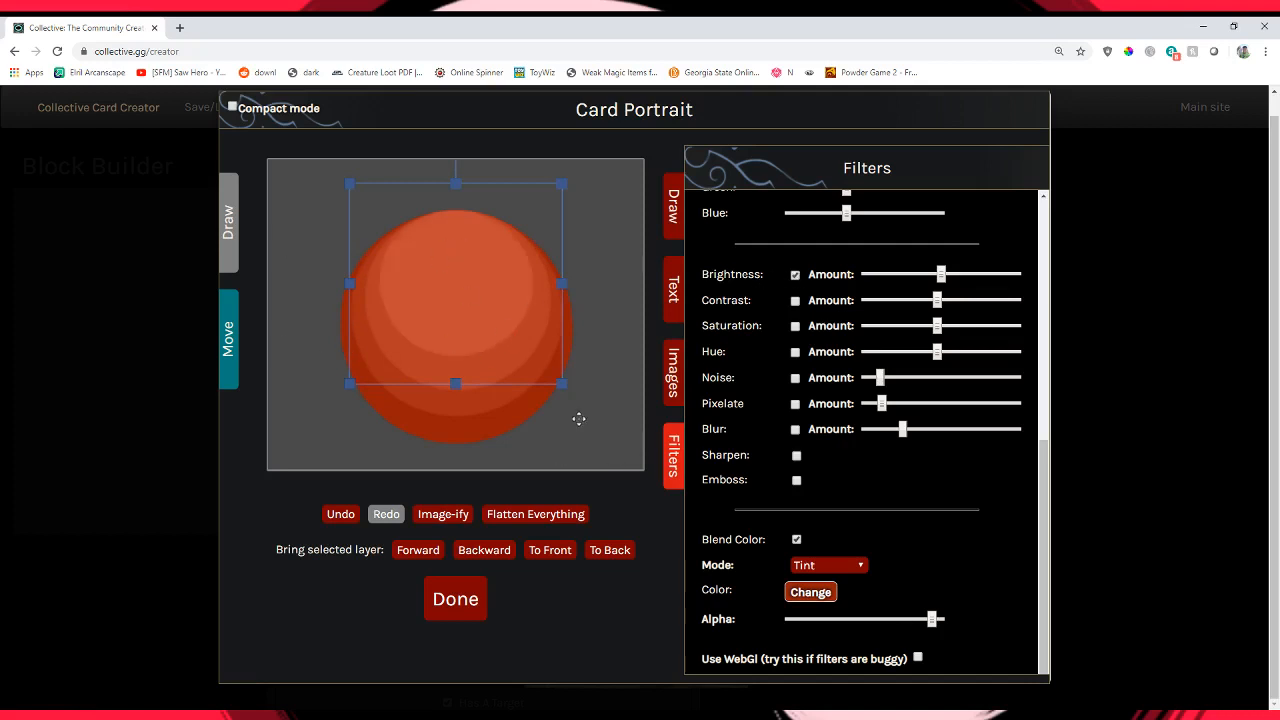
Paint over the shaded sphere with a semi-transparent dark red line, using alpha 0.41 and line width 28.
left_click(673, 207)
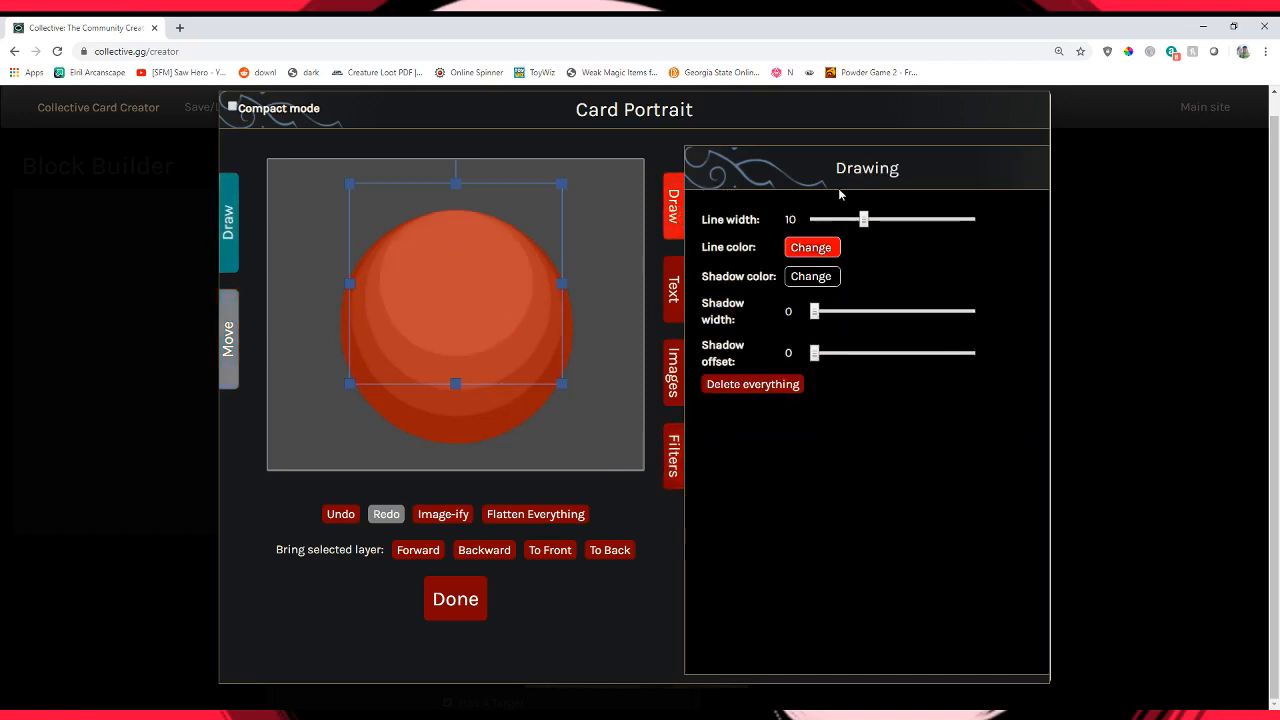
left_click(806, 249)
left_click(684, 372)
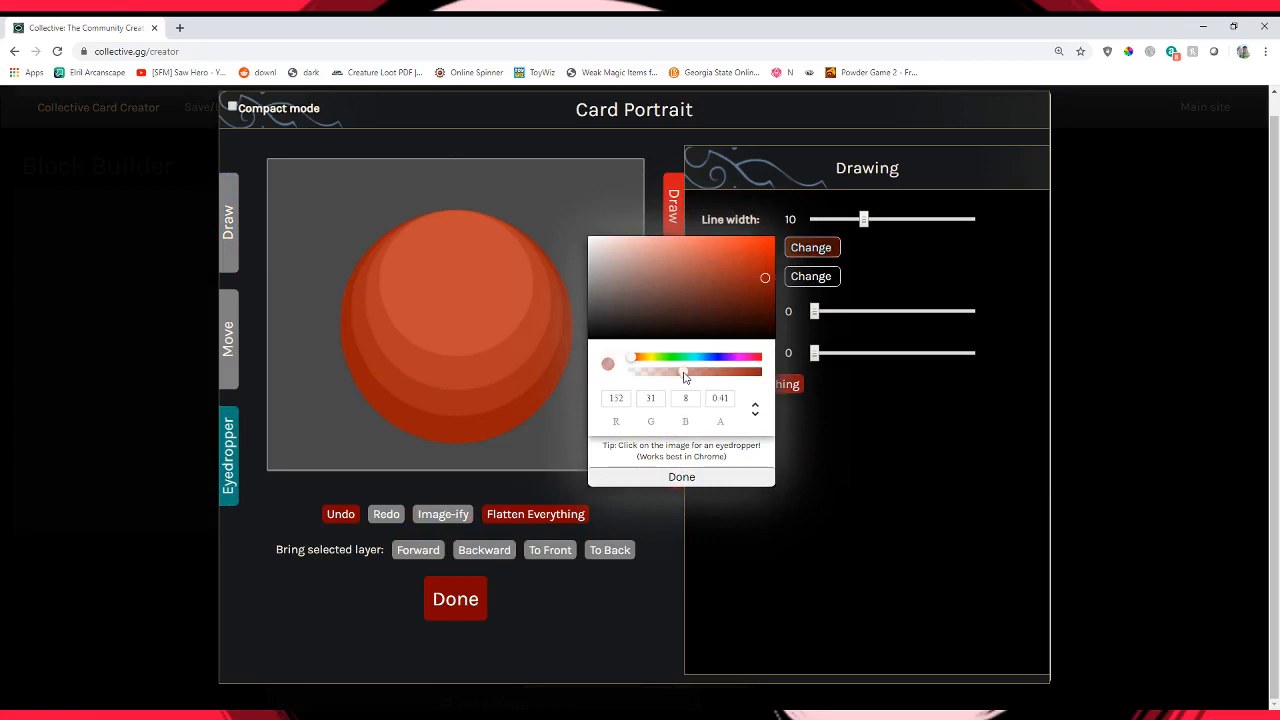
left_click(697, 479)
left_click_drag(863, 219, 952, 219)
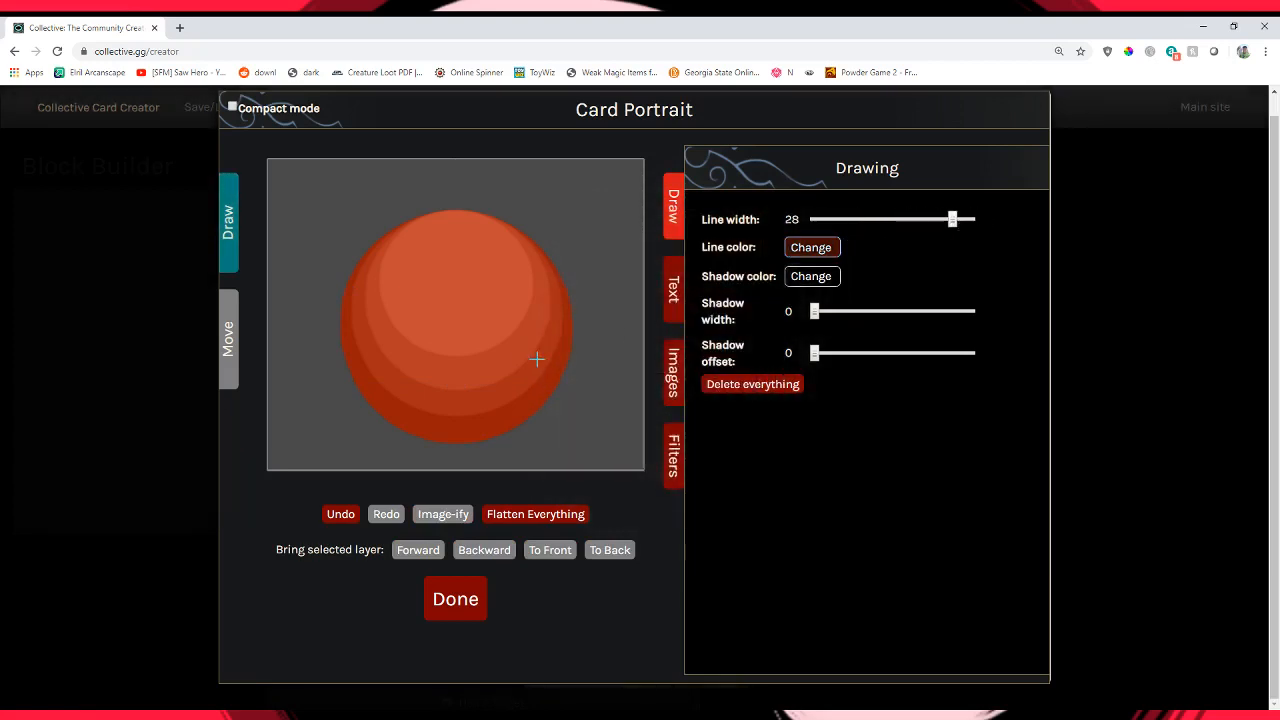
mouse_move(473, 389)
left_mouse_down()
mouse_move(485, 337)
mouse_move(478, 350)
mouse_move(376, 358)
mouse_move(378, 374)
mouse_move(385, 342)
mouse_move(355, 348)
mouse_move(373, 343)
mouse_move(379, 315)
mouse_move(413, 323)
mouse_move(520, 281)
mouse_move(485, 363)
mouse_move(500, 349)
mouse_move(516, 405)
left_mouse_up()
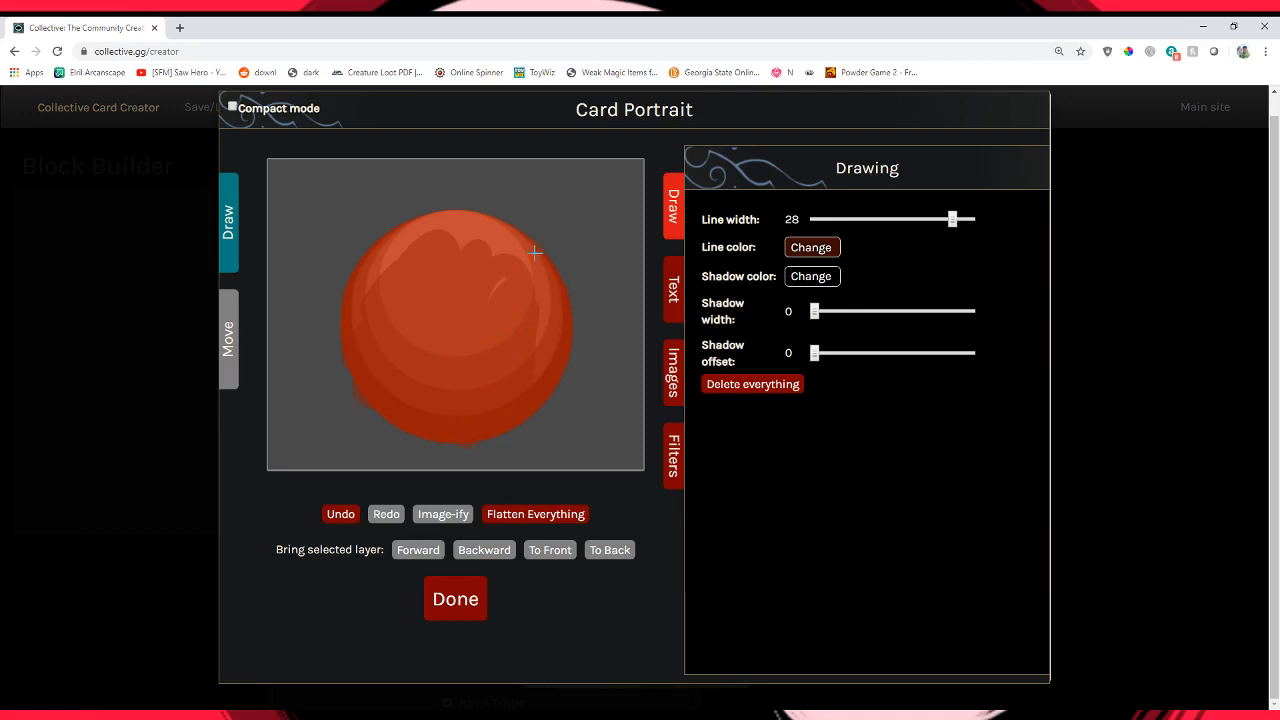
Shrink the shaded sphere as one piece and place it near the canvas center.
left_click(668, 380)
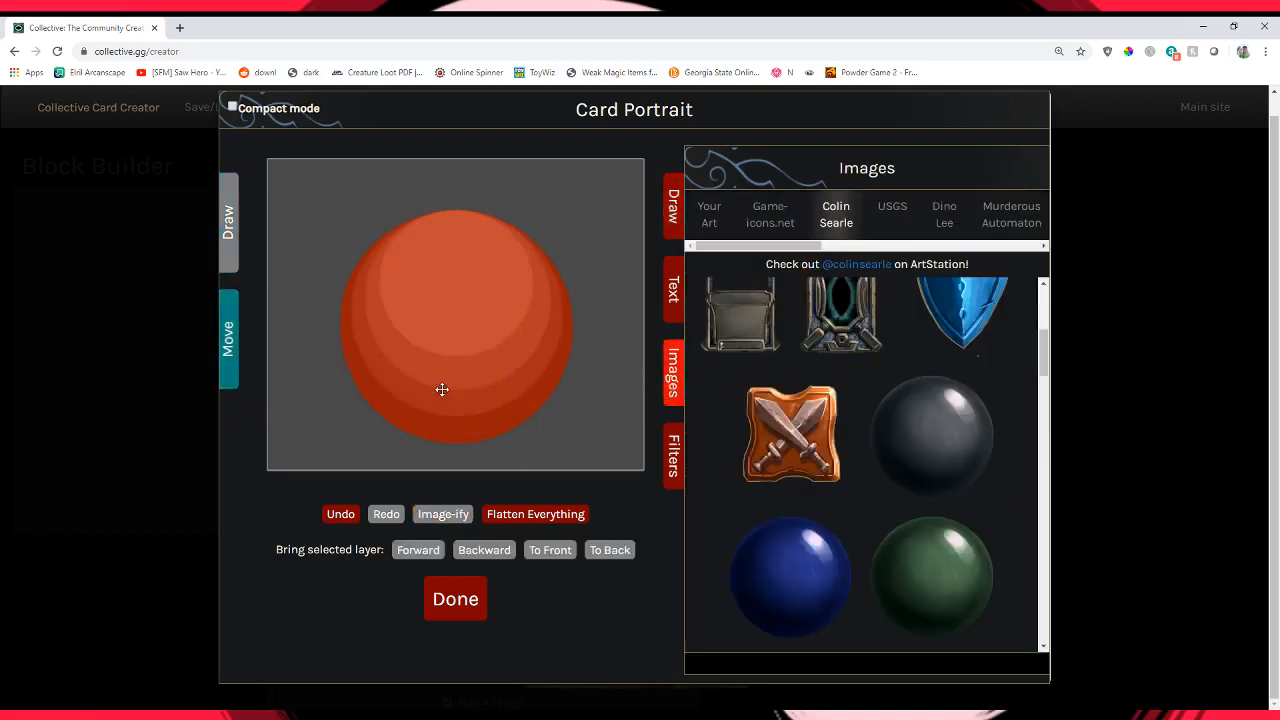
left_click_drag(475, 315, 420, 265)
left_click_drag(592, 422, 483, 334)
left_click_drag(400, 297, 485, 371)
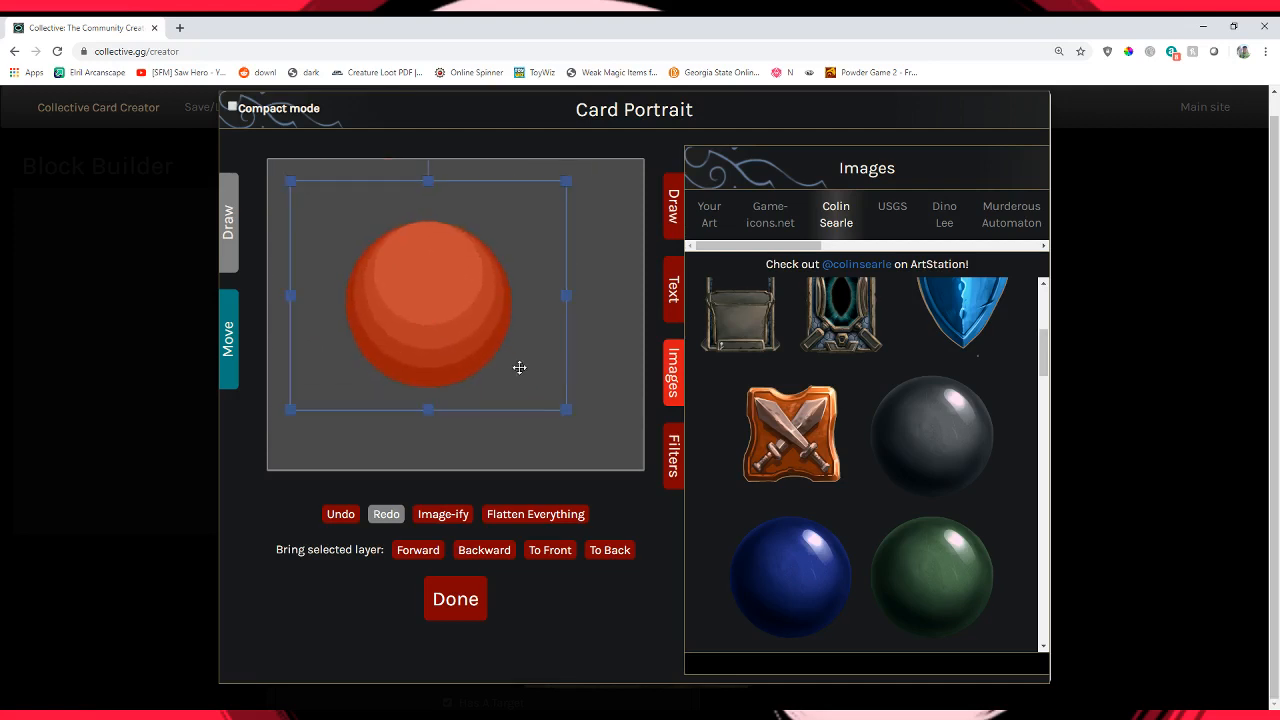
left_click_drag(564, 404, 519, 368)
left_click_drag(403, 304, 444, 335)
Apply Brightness, mid-level Contrast and near-maximum Saturation to the shaded sphere, and enlarge it around the canvas center.
left_click(673, 456)
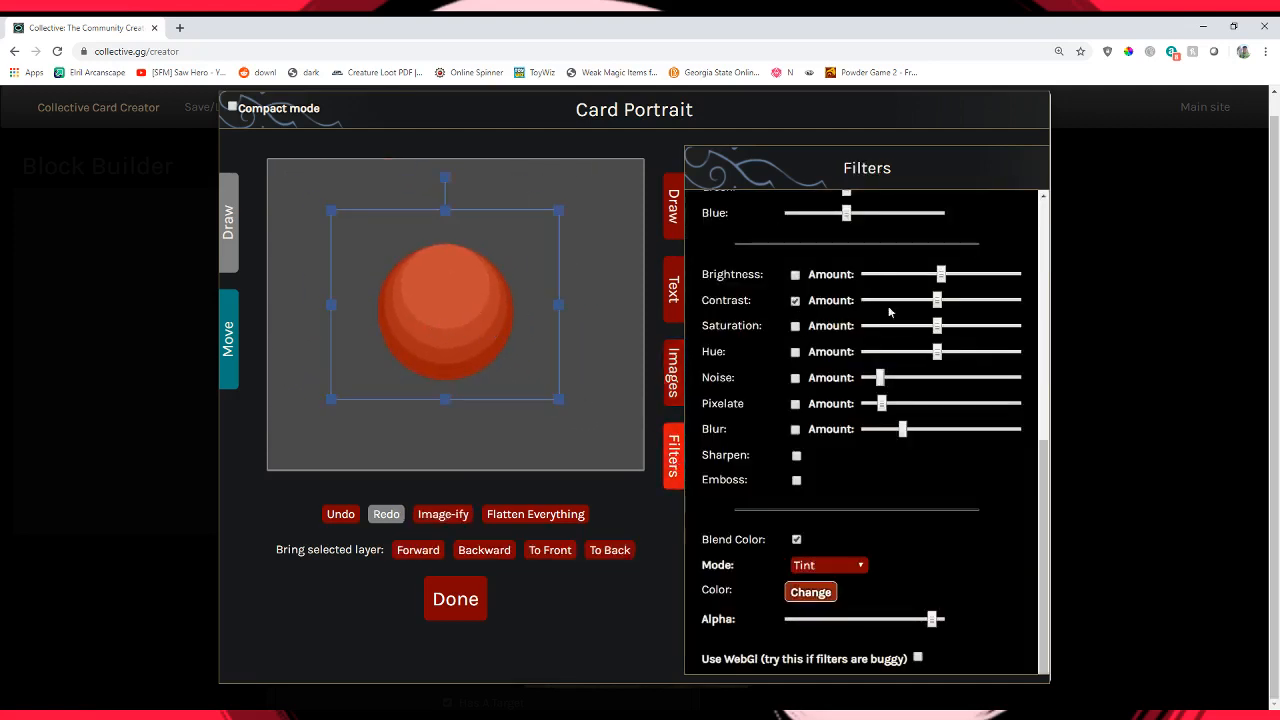
left_click_drag(926, 305, 940, 301)
left_click(796, 275)
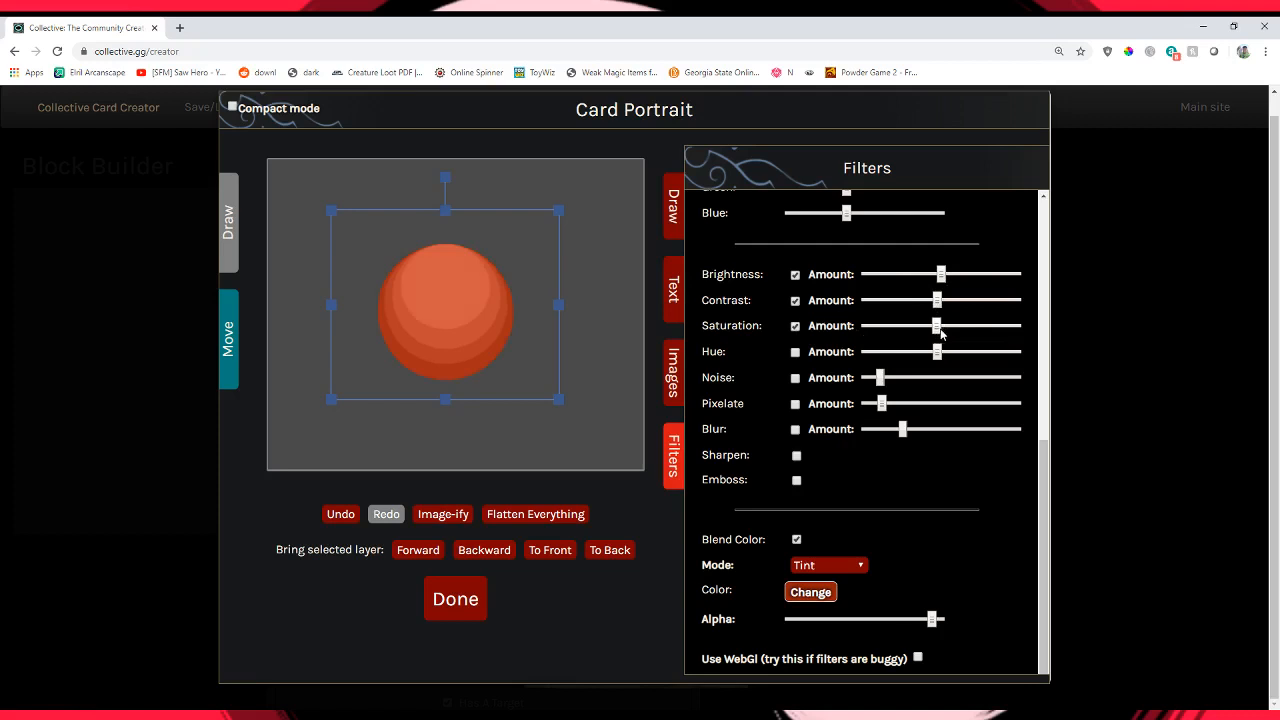
mouse_move(943, 330)
left_mouse_down()
mouse_move(999, 332)
mouse_move(957, 299)
mouse_move(995, 304)
mouse_move(788, 322)
left_mouse_up()
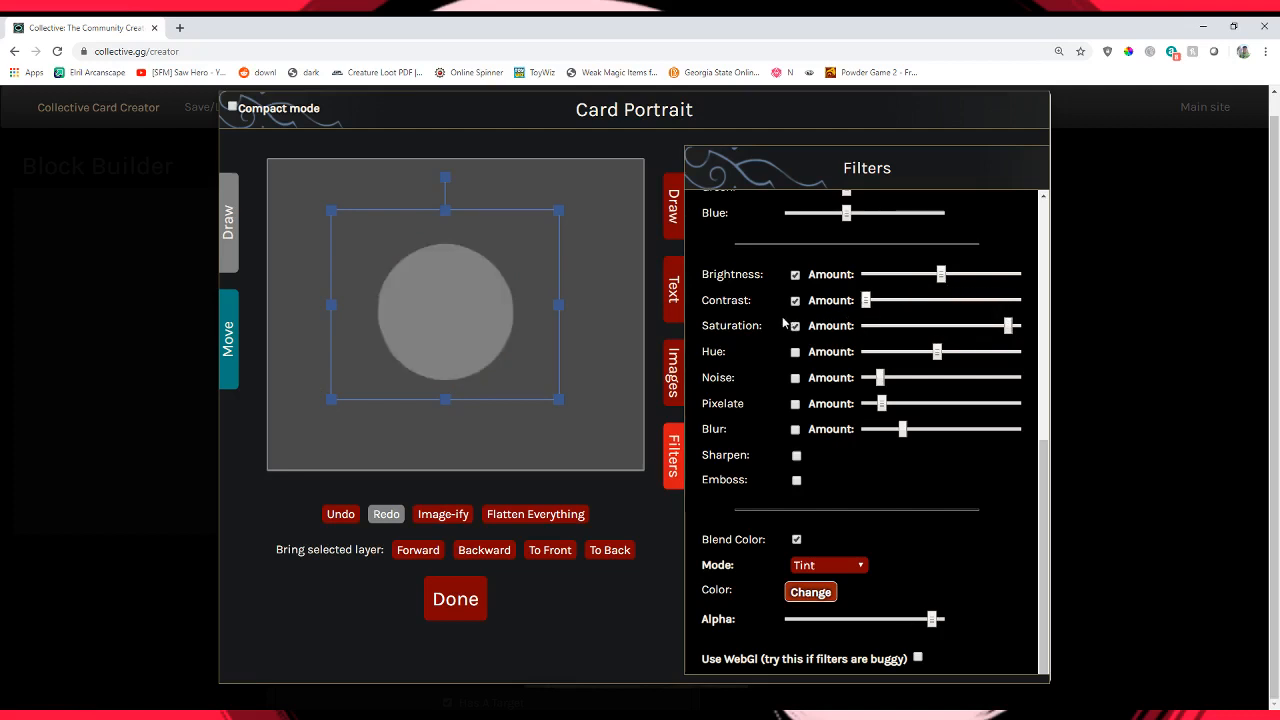
left_click_drag(880, 303, 938, 310)
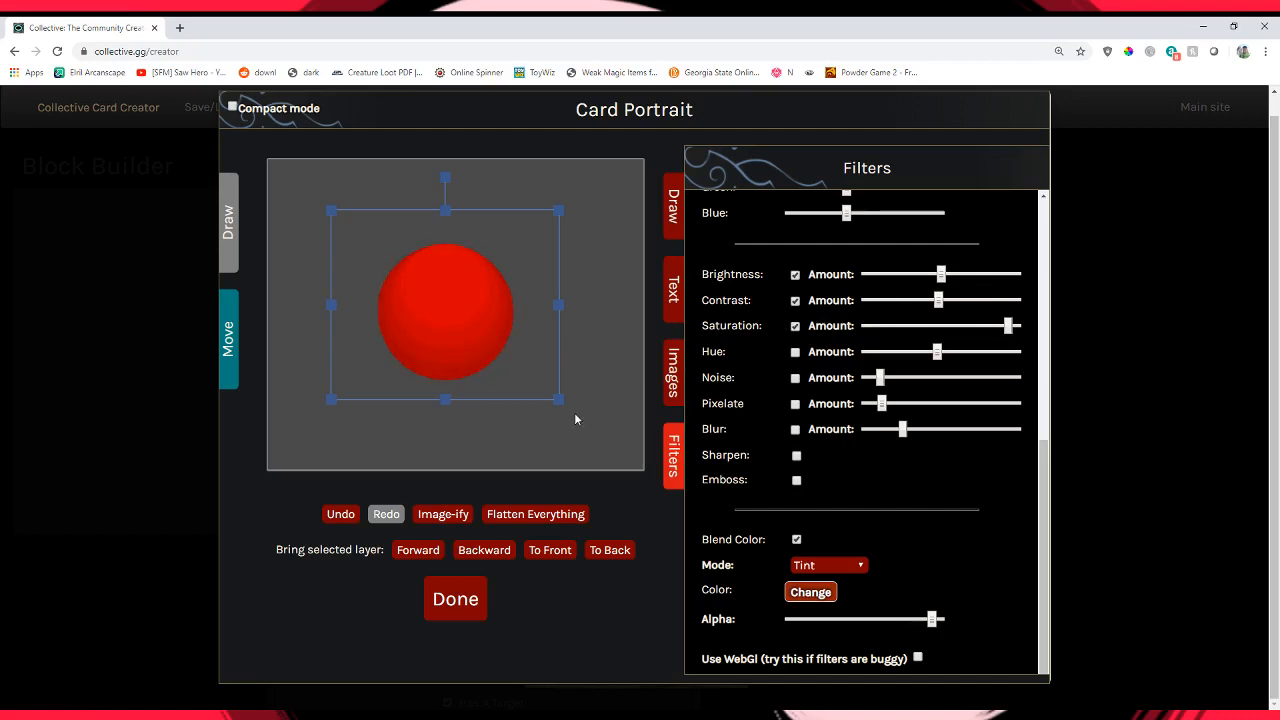
left_click_drag(556, 400, 632, 426)
left_click_drag(501, 371, 455, 343)
Insert the picture of three sheep on green hills from page 2 of the Your Art images.
left_click(675, 385)
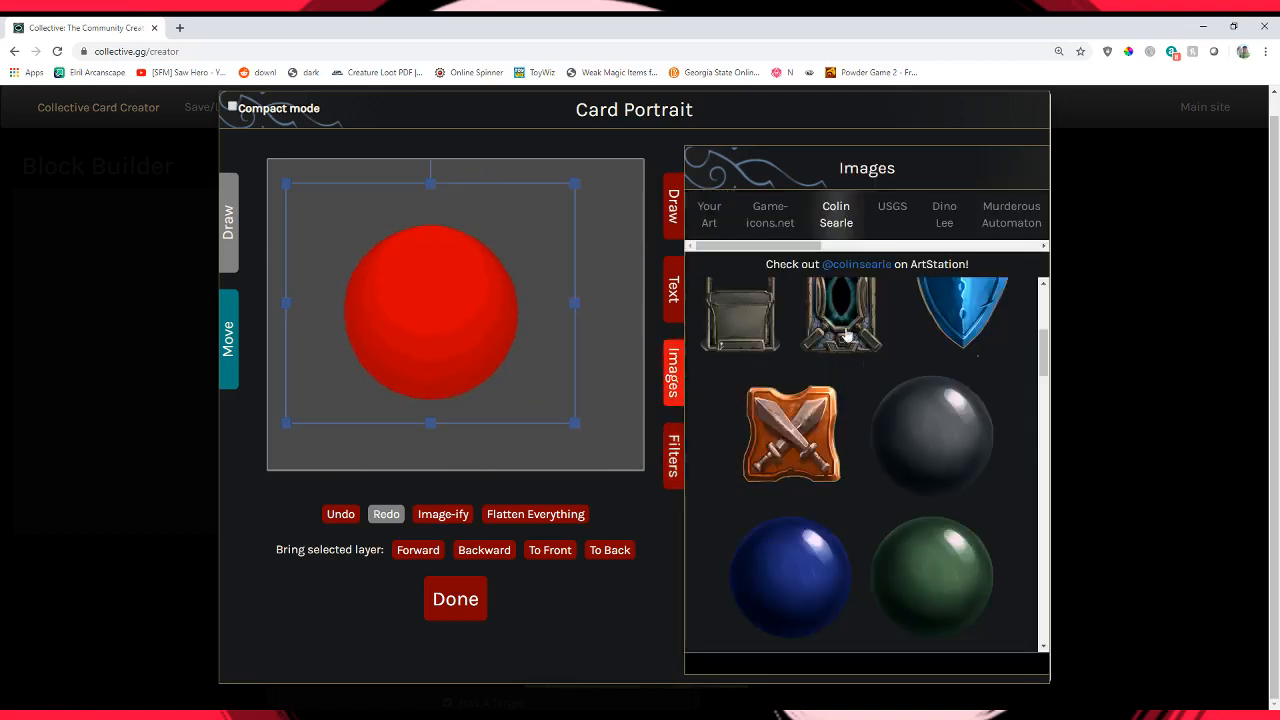
left_click(709, 216)
left_click(827, 283)
scroll(924, 461, "down", 5)
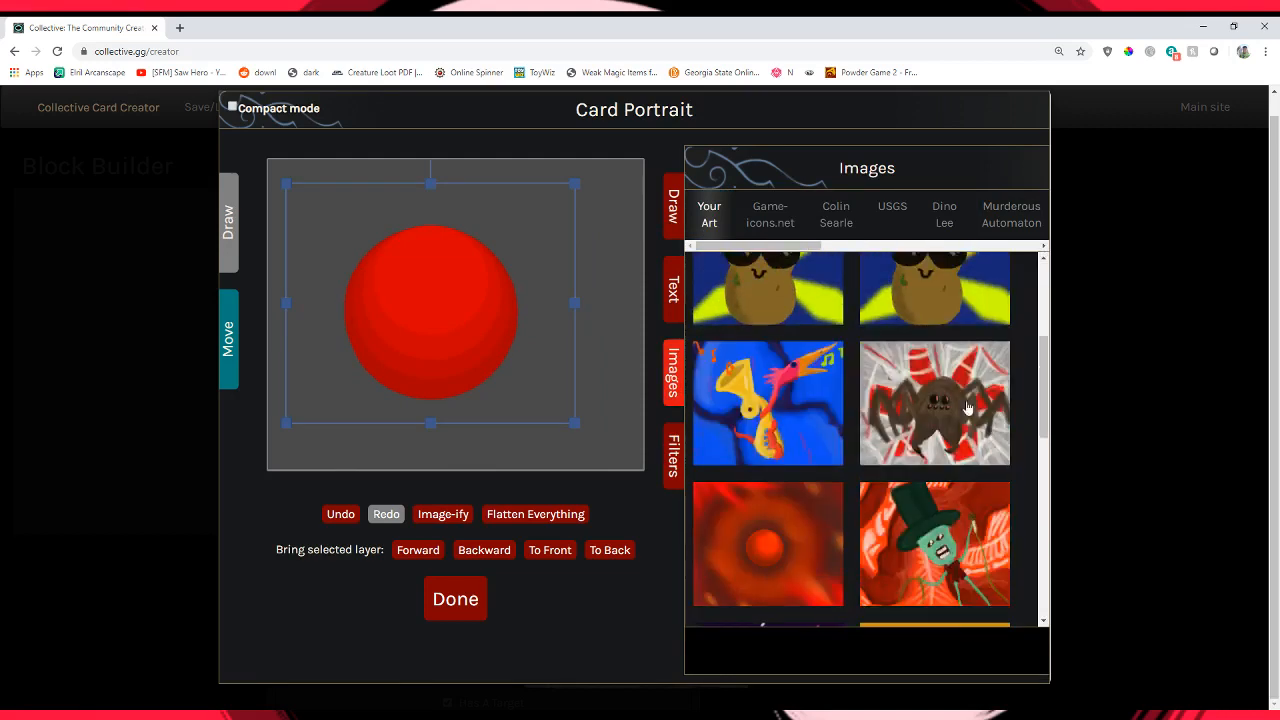
scroll(924, 461, "down", 3)
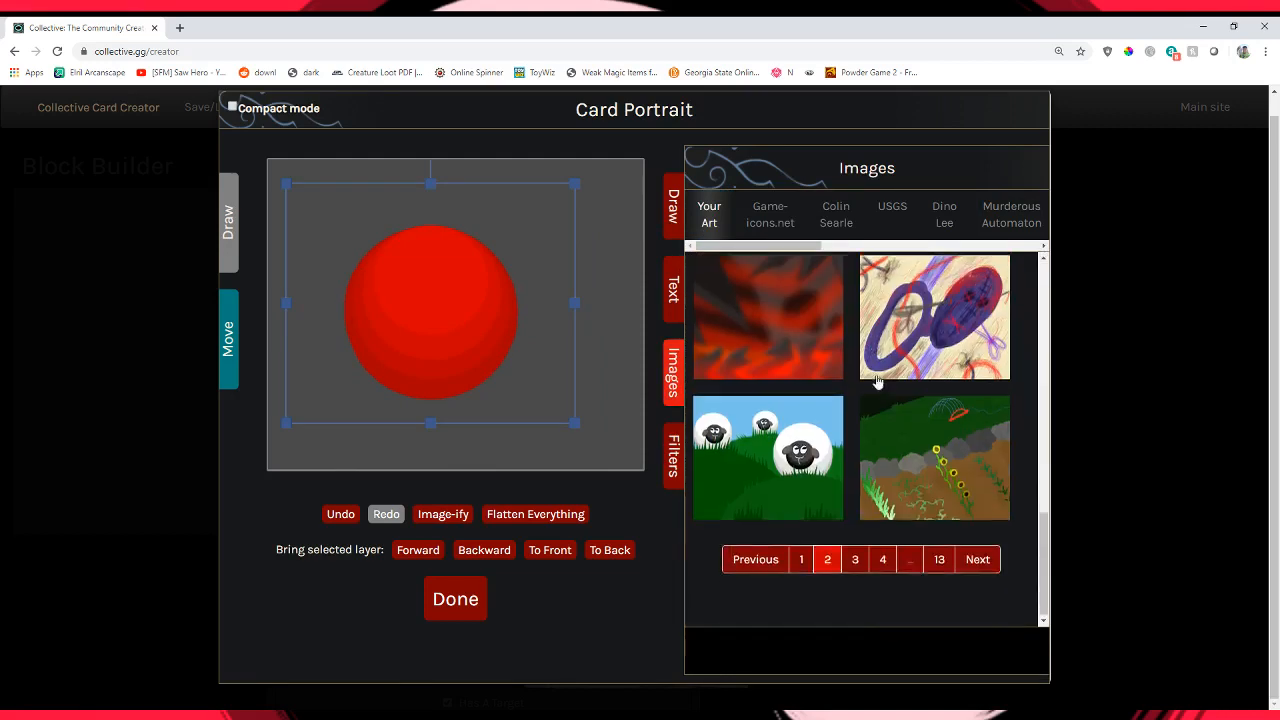
left_click(776, 468)
Remove the red sphere and enlarge the sheep picture so the big sheep fills the canvas.
left_click_drag(437, 314, 720, 566)
key("Delete")
left_click_drag(636, 410, 545, 376)
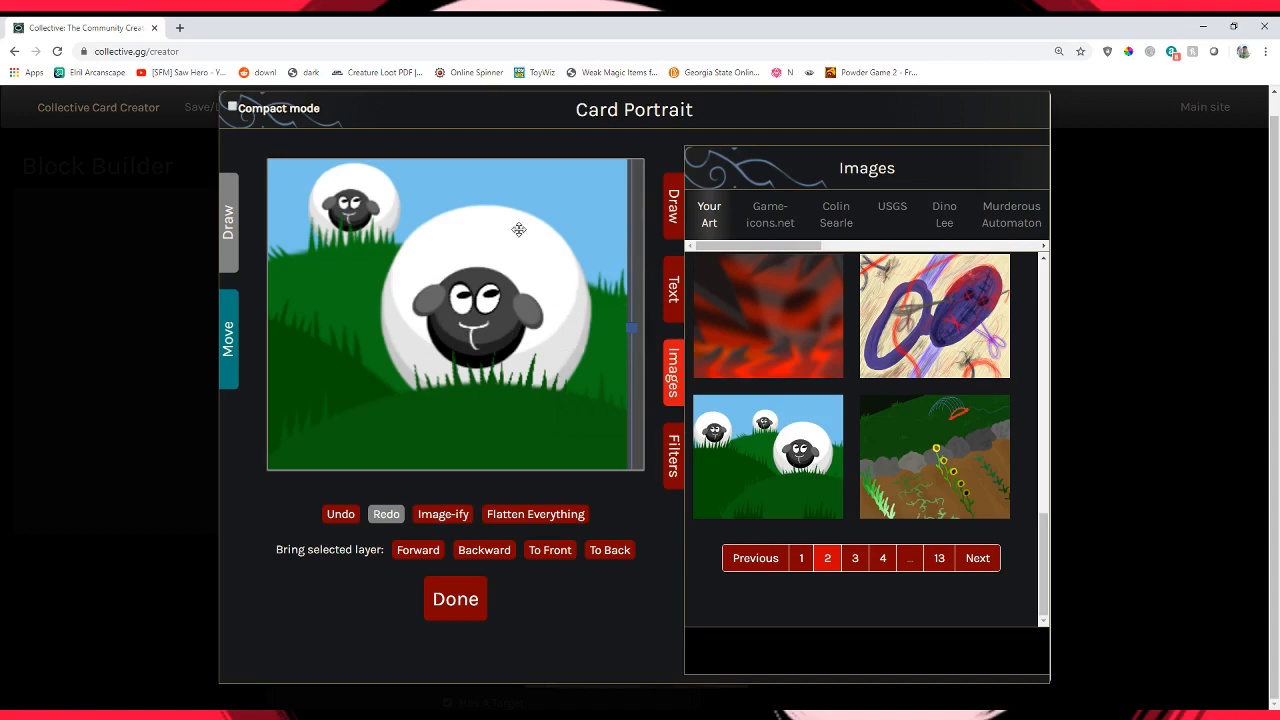
left_click_drag(516, 265, 536, 268)
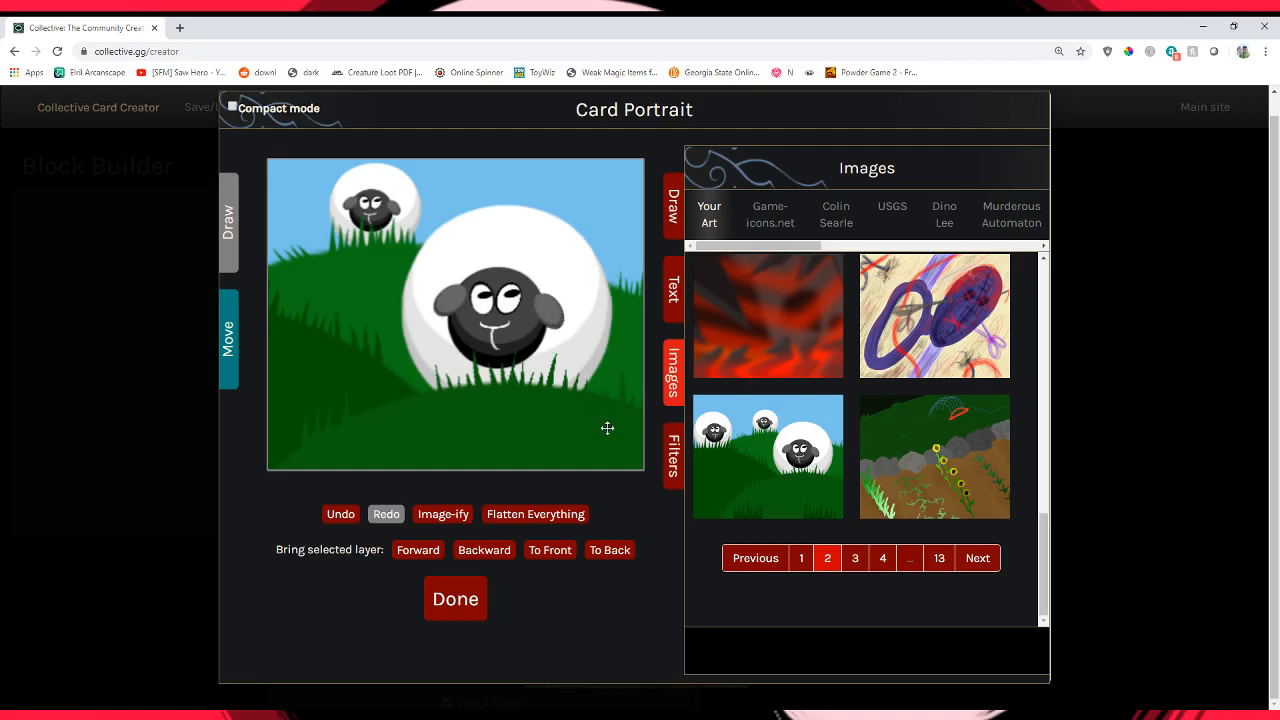
Move and resize the sheep picture to show its other areas, and delete it from the canvas.
left_click_drag(607, 428, 491, 354)
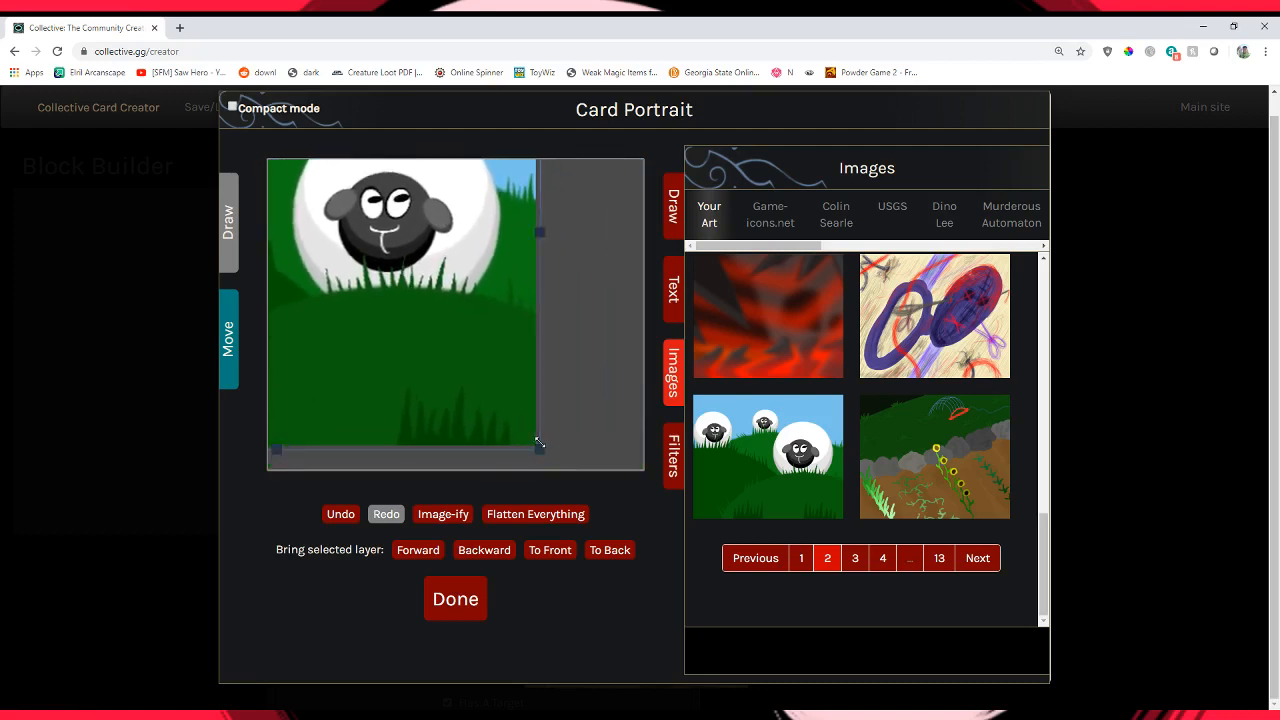
left_click_drag(539, 443, 372, 308)
left_click(648, 473)
left_click_drag(342, 240, 640, 443)
left_click_drag(542, 364, 540, 294)
key("Delete")
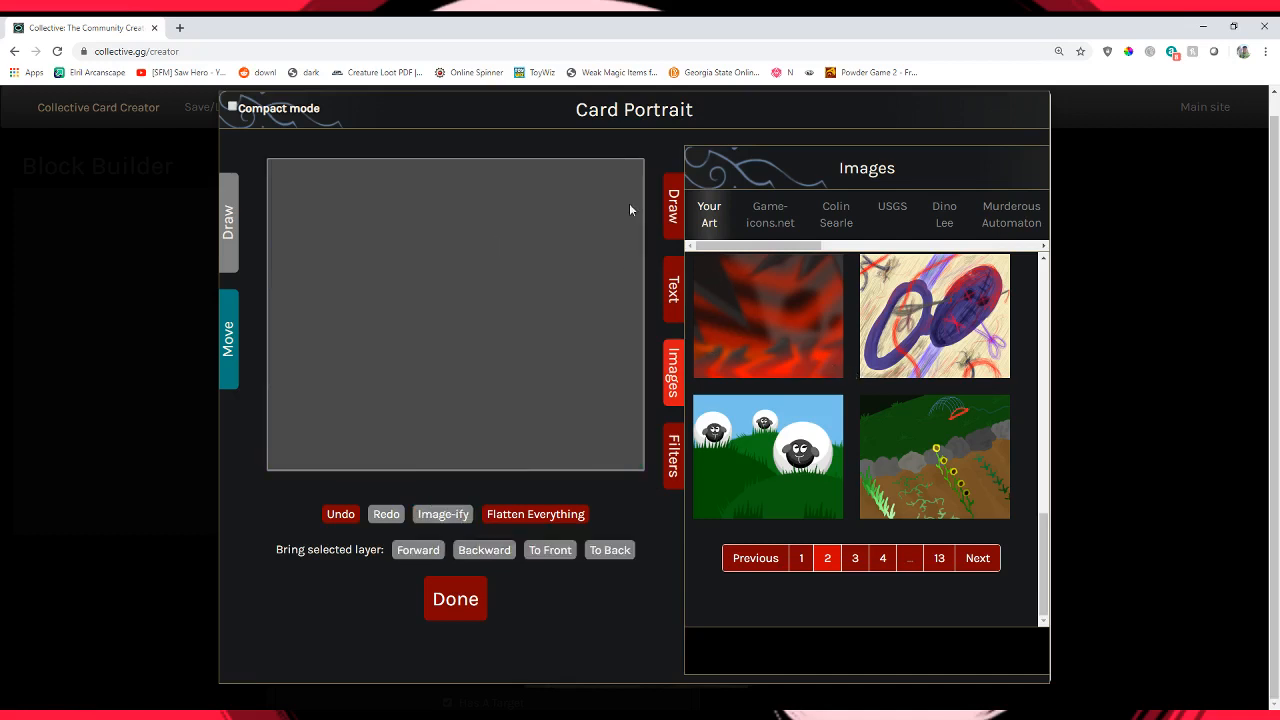
Insert the blurred red and black flame picture from Your Art and enlarge it to fill the canvas.
left_click(804, 324)
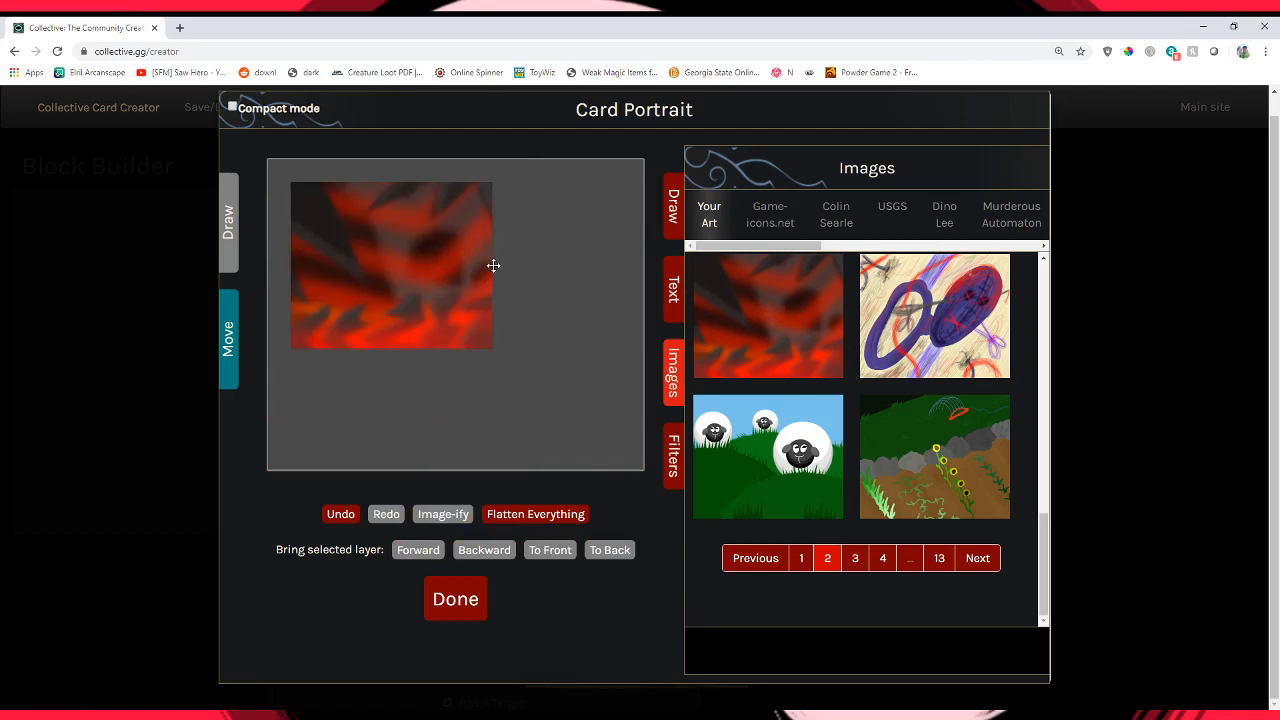
left_click_drag(493, 265, 457, 233)
left_click_drag(455, 316, 595, 415)
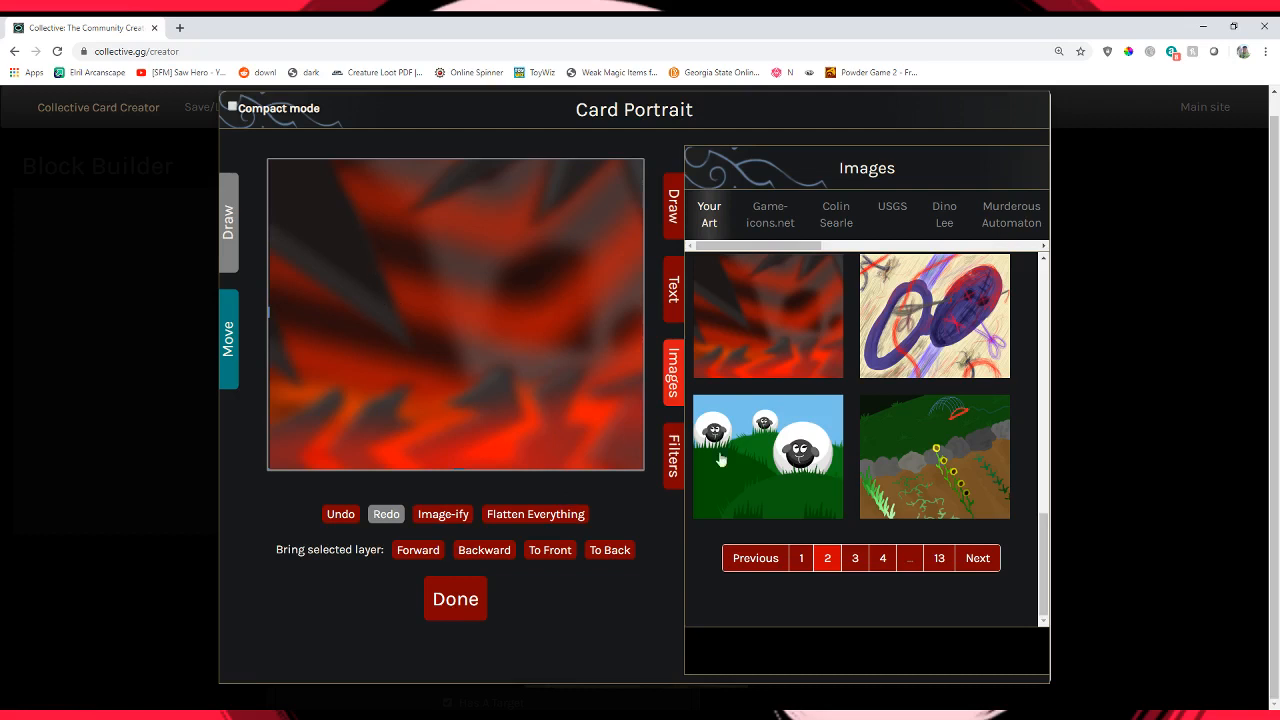
Shift the flame picture towards the canvas's upper-left corner and insert the blurred red sphere picture, enlarged, over it.
scroll(880, 409, "up", 7)
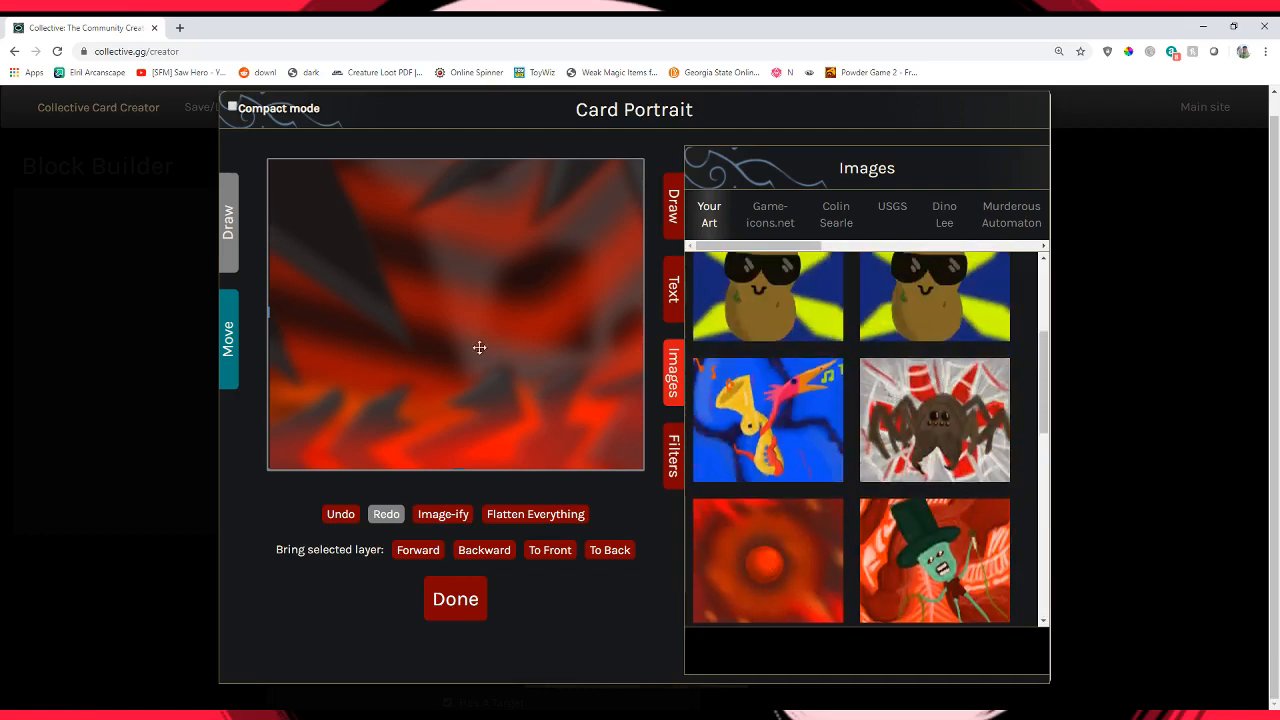
left_click_drag(479, 347, 352, 182)
left_click_drag(438, 318, 442, 289)
left_click_drag(518, 338, 689, 474)
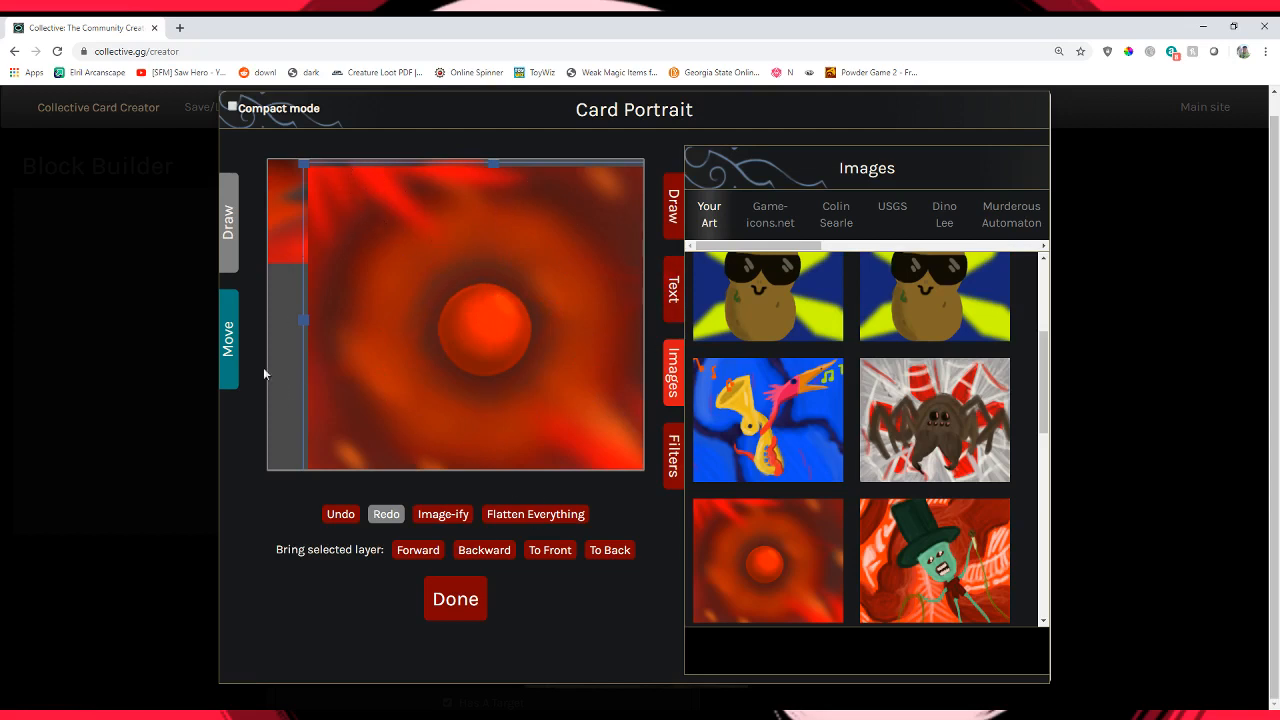
Move the red sphere and flame pictures around the canvas and delete both of them.
left_click_drag(422, 246, 606, 400)
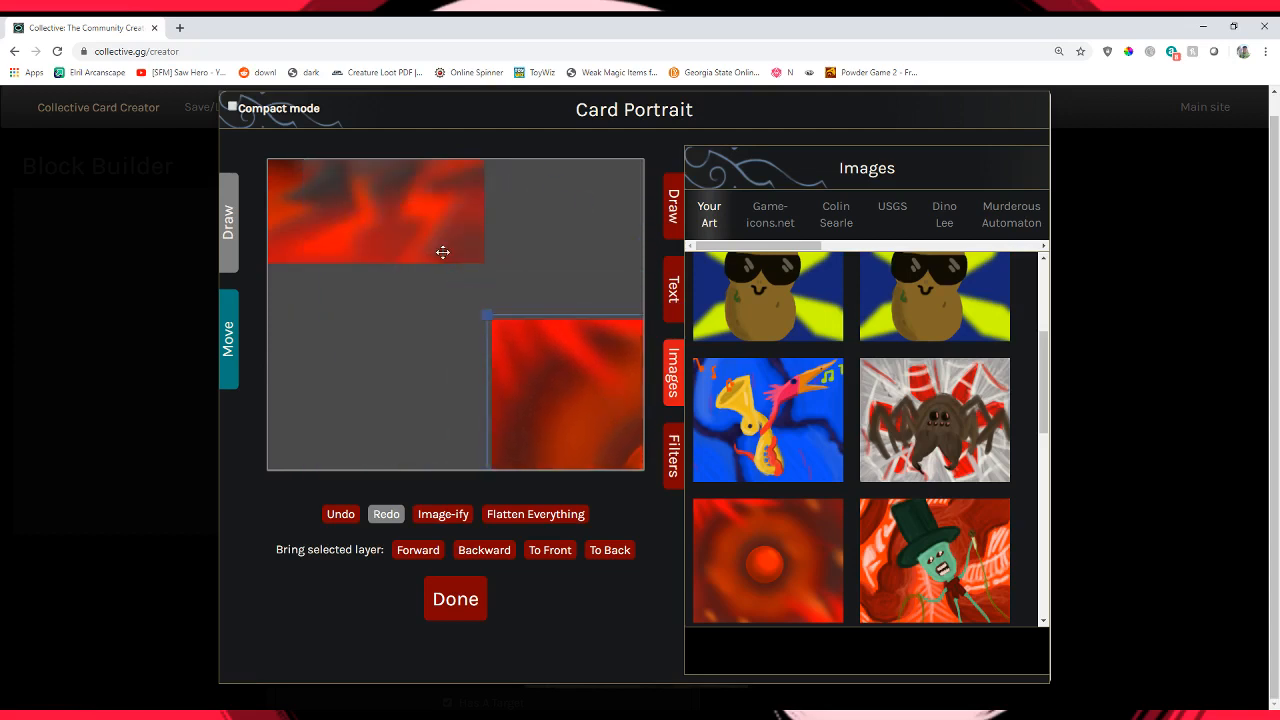
left_click_drag(410, 193, 515, 387)
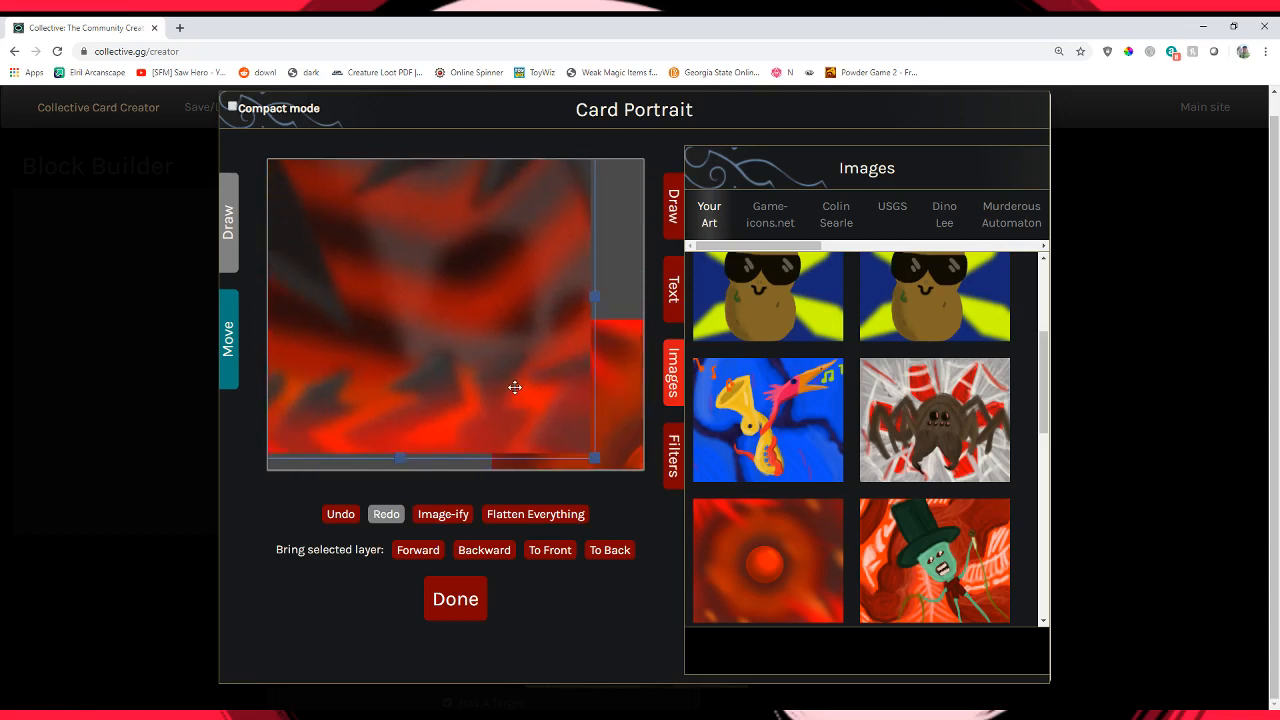
key("Delete")
left_click(519, 389)
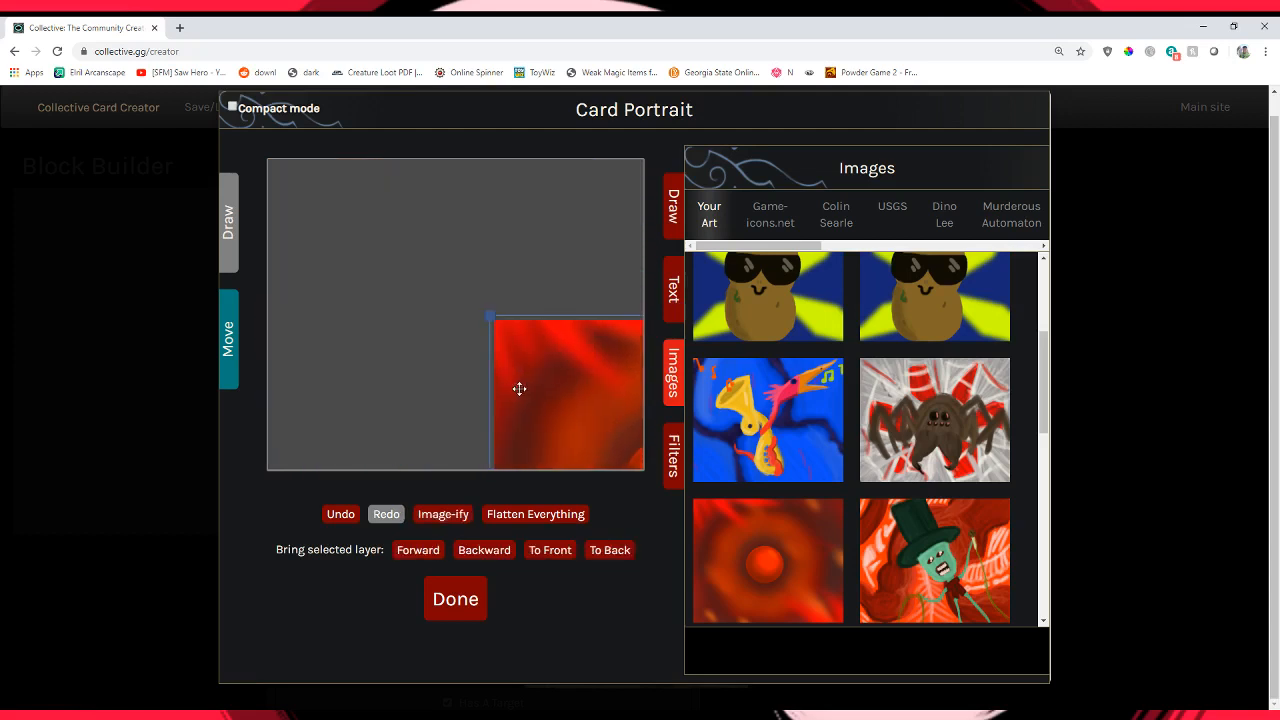
key("Delete")
Look through pages 3 and 4 of the Your Art images for another example picture.
left_click(672, 458)
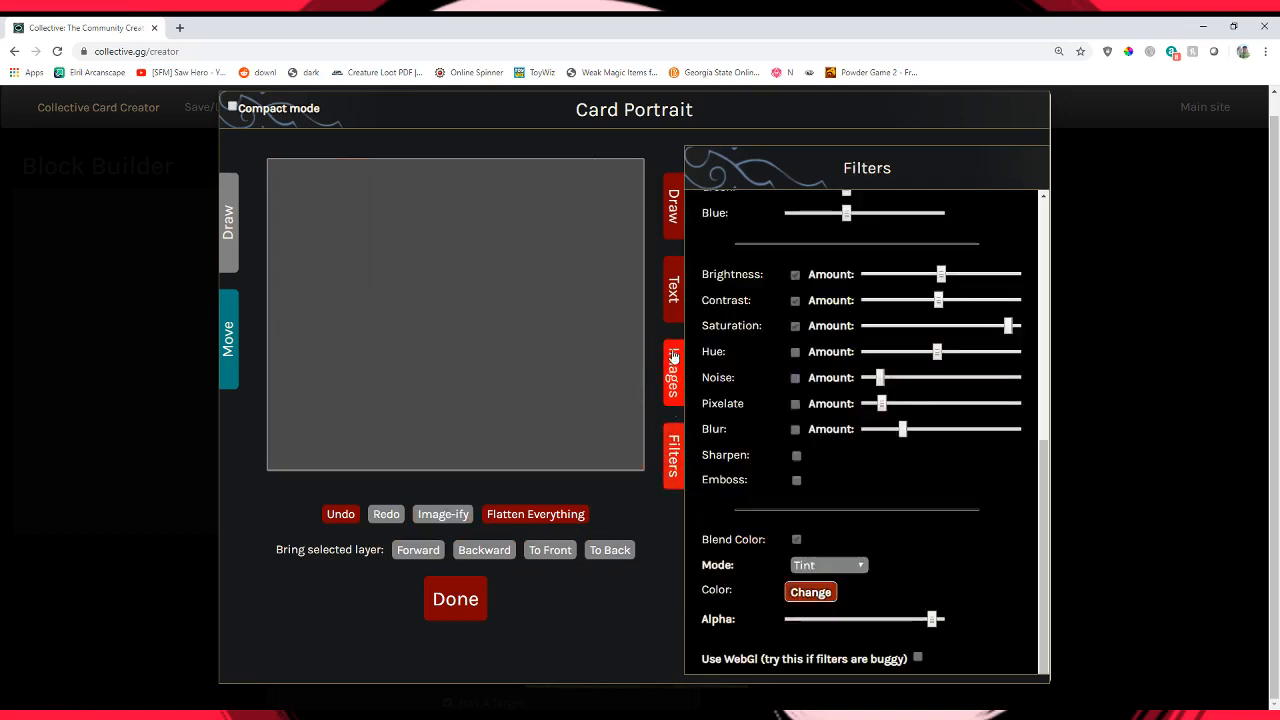
left_click(674, 357)
scroll(890, 405, "down", 2)
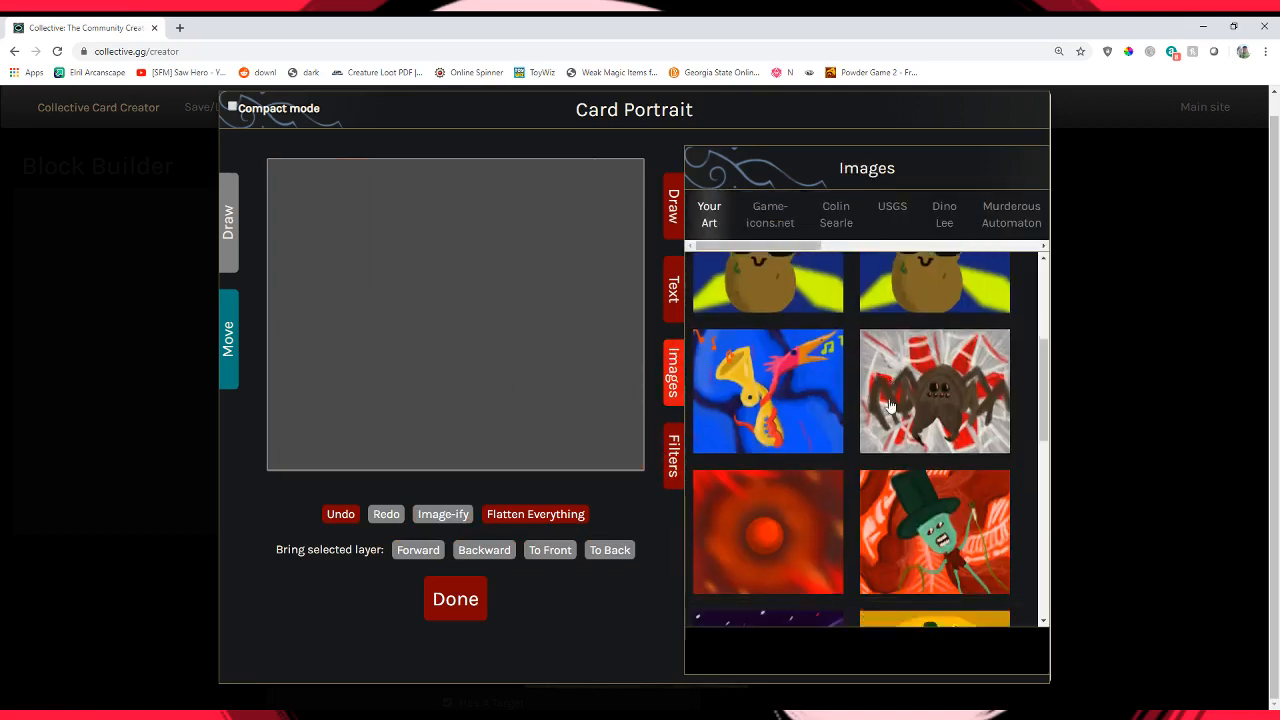
scroll(890, 405, "down", 6)
left_click(866, 563)
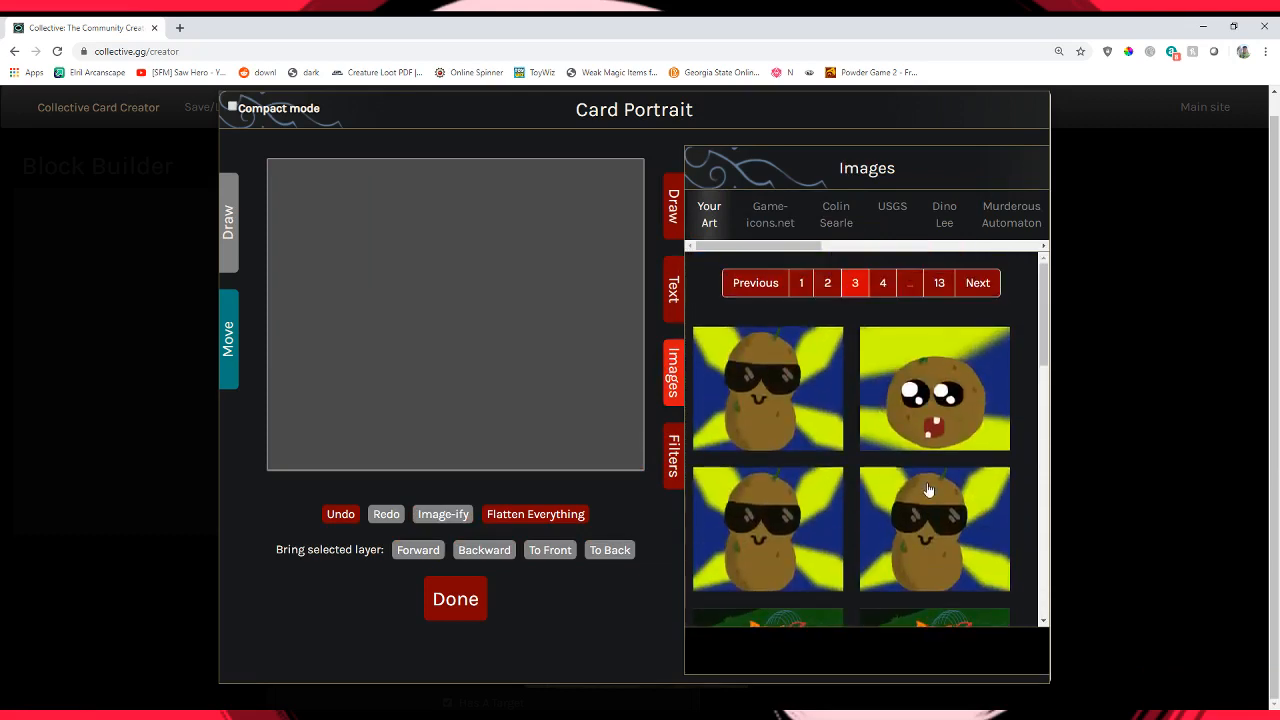
scroll(928, 490, "down", 8)
left_click(882, 563)
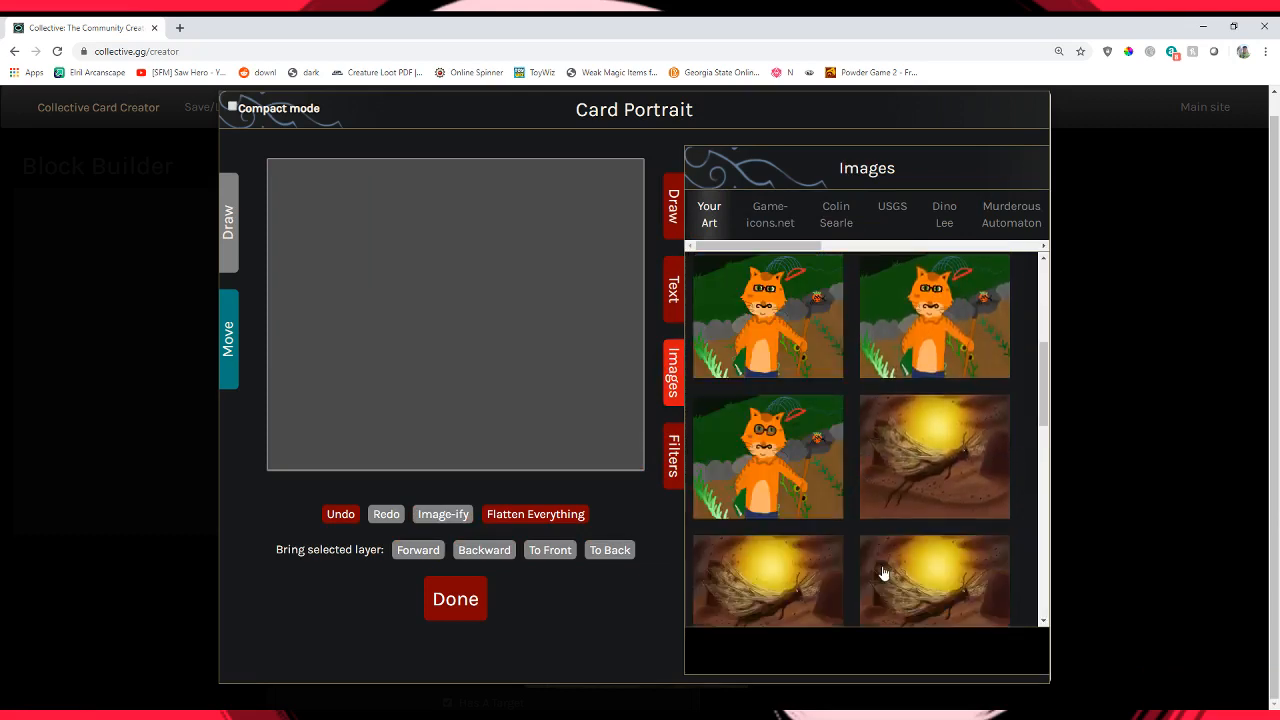
scroll(894, 403, "down", 5)
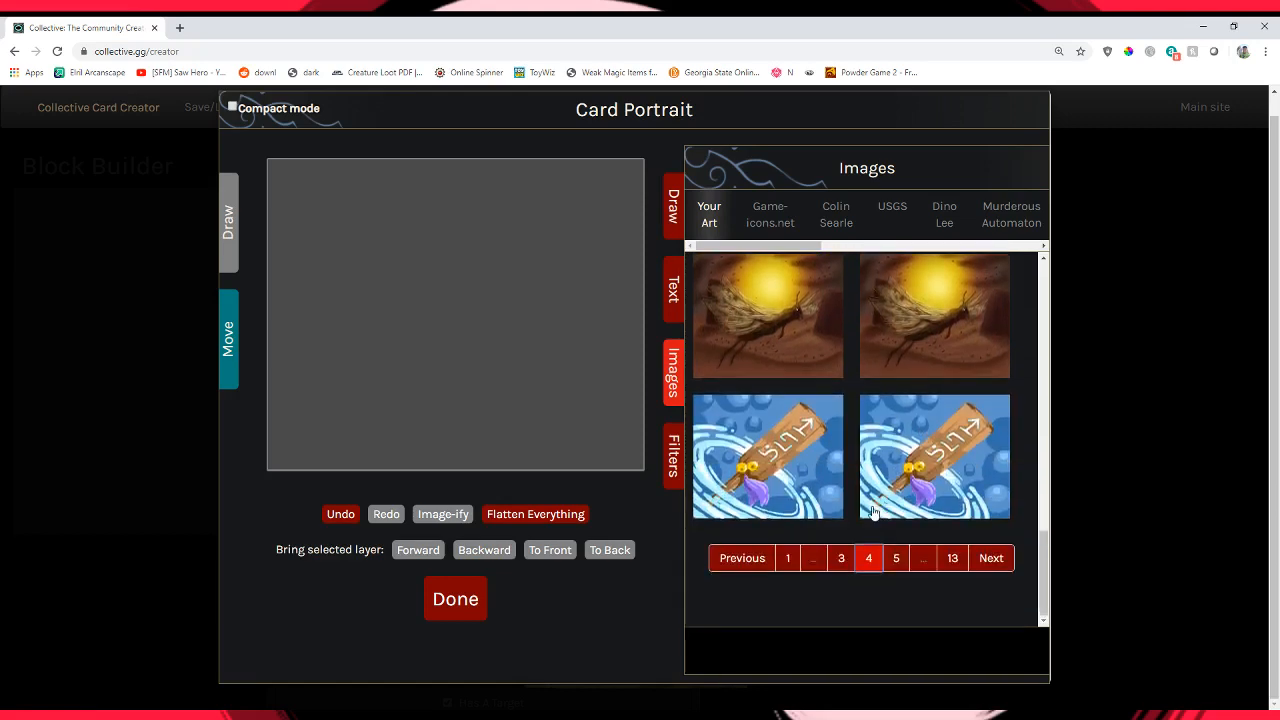
Examine the artwork on pages 5 and 6 of the Your Art images.
left_click(903, 566)
scroll(921, 481, "down", 5)
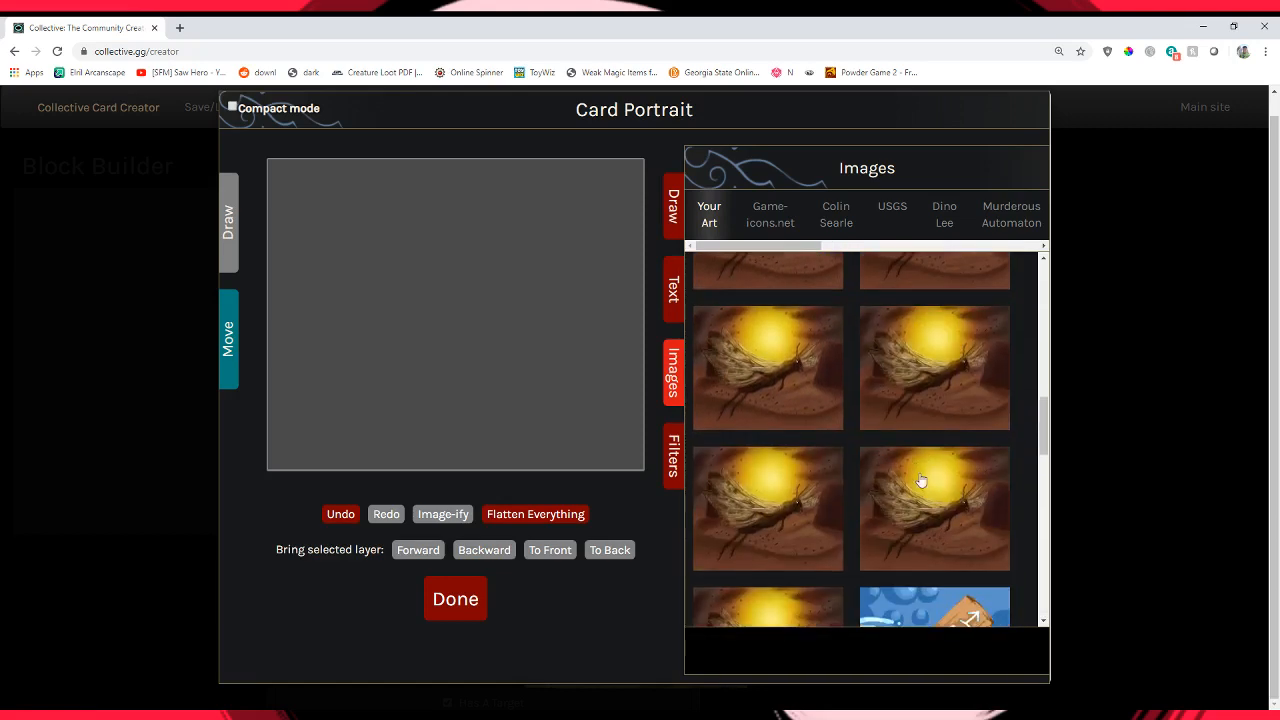
scroll(921, 481, "up", 6)
scroll(940, 445, "down", 6)
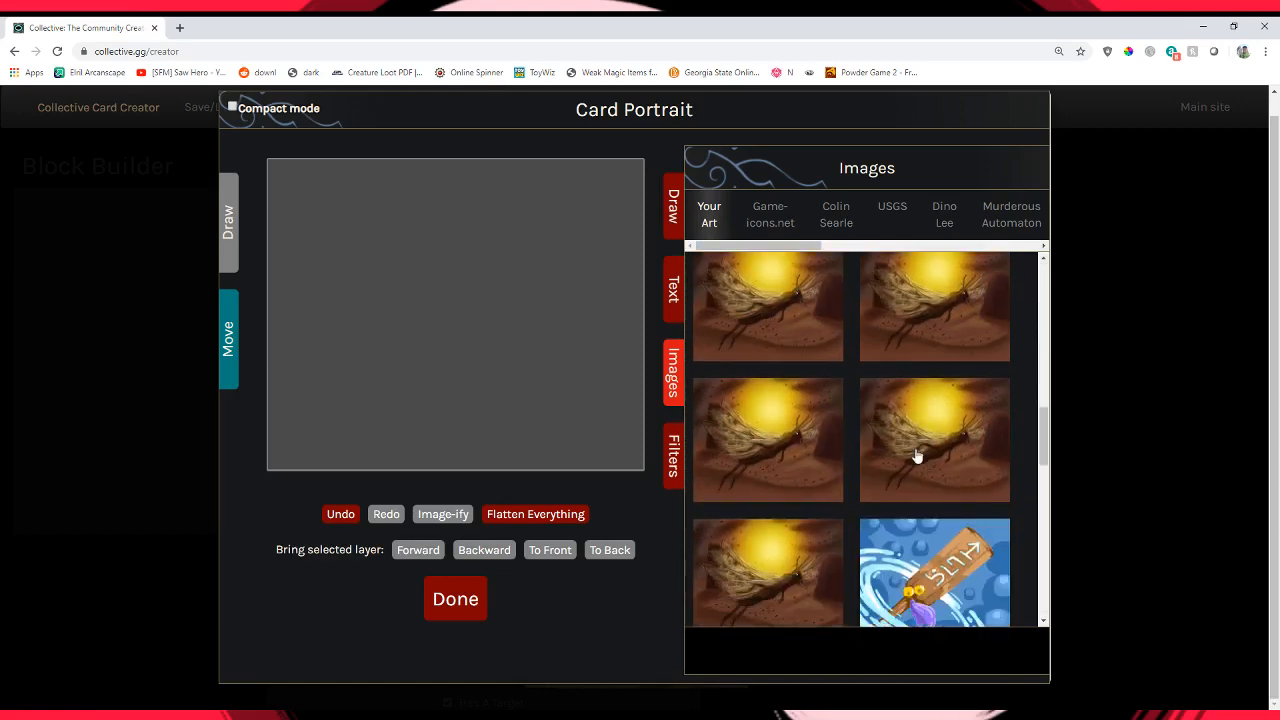
scroll(905, 480, "up", 4)
scroll(910, 495, "down", 4)
scroll(920, 505, "up", 6)
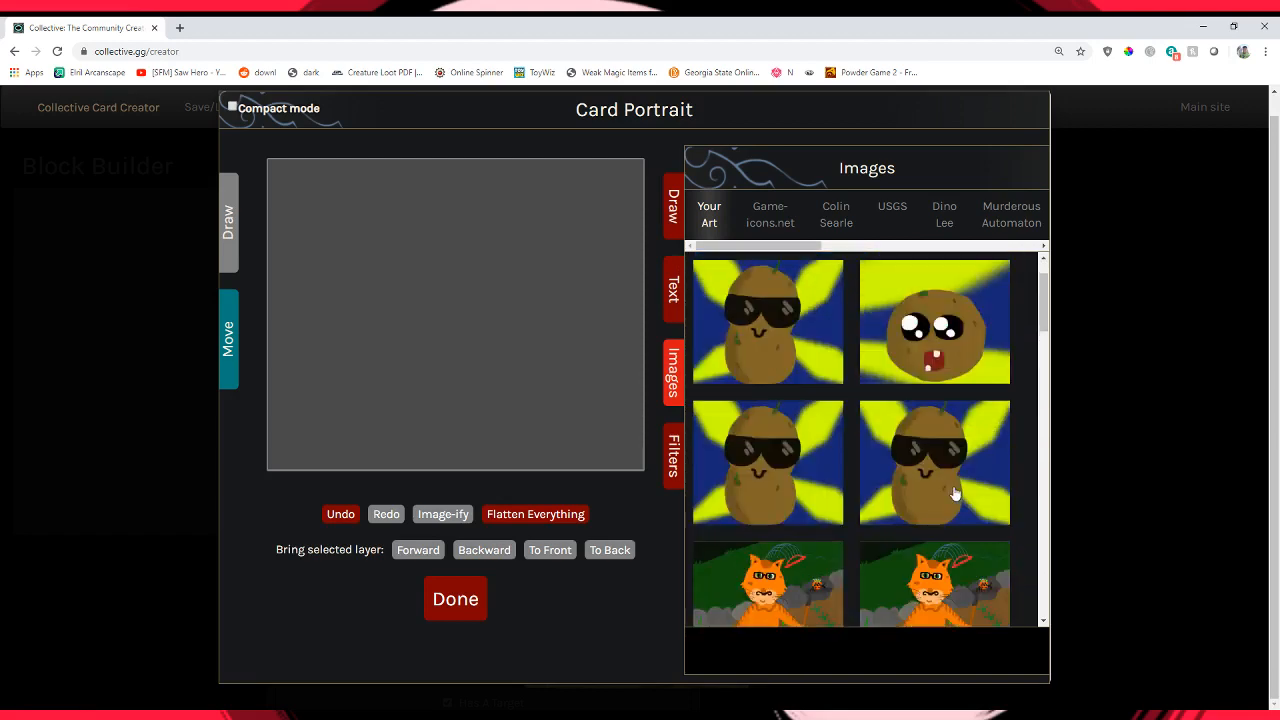
scroll(900, 480, "up", 2)
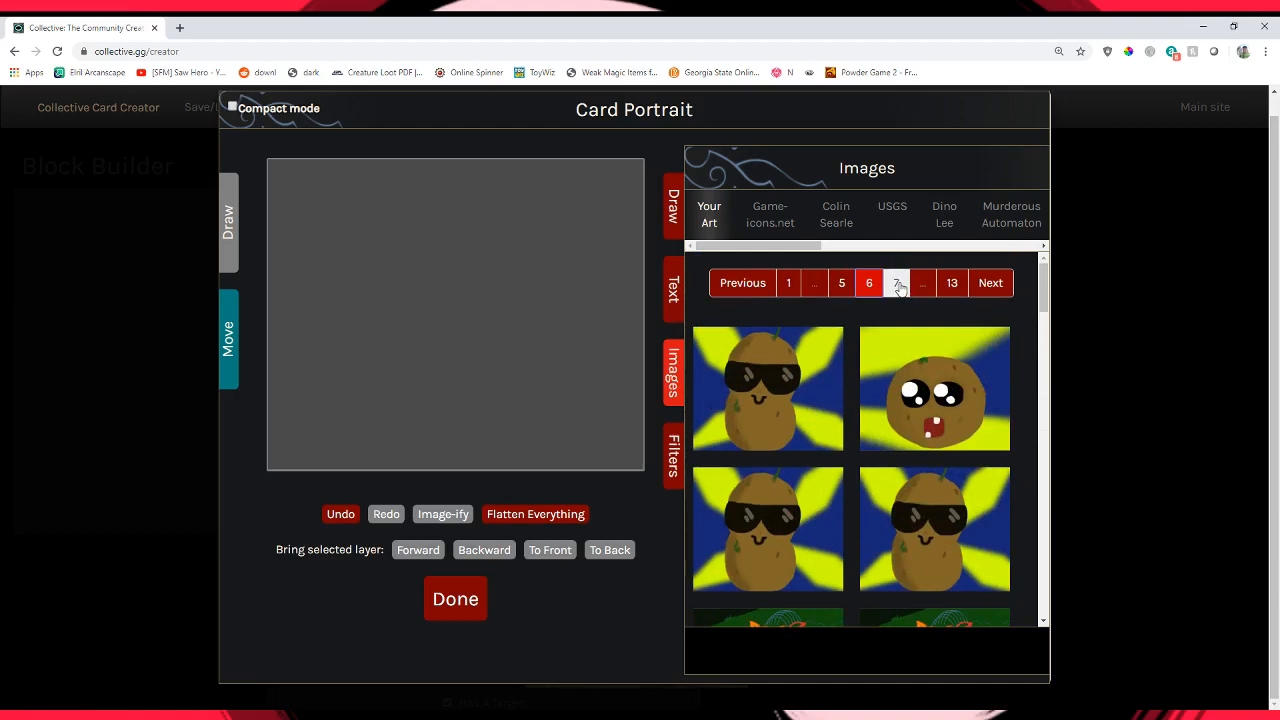
scroll(843, 503, "down", 15)
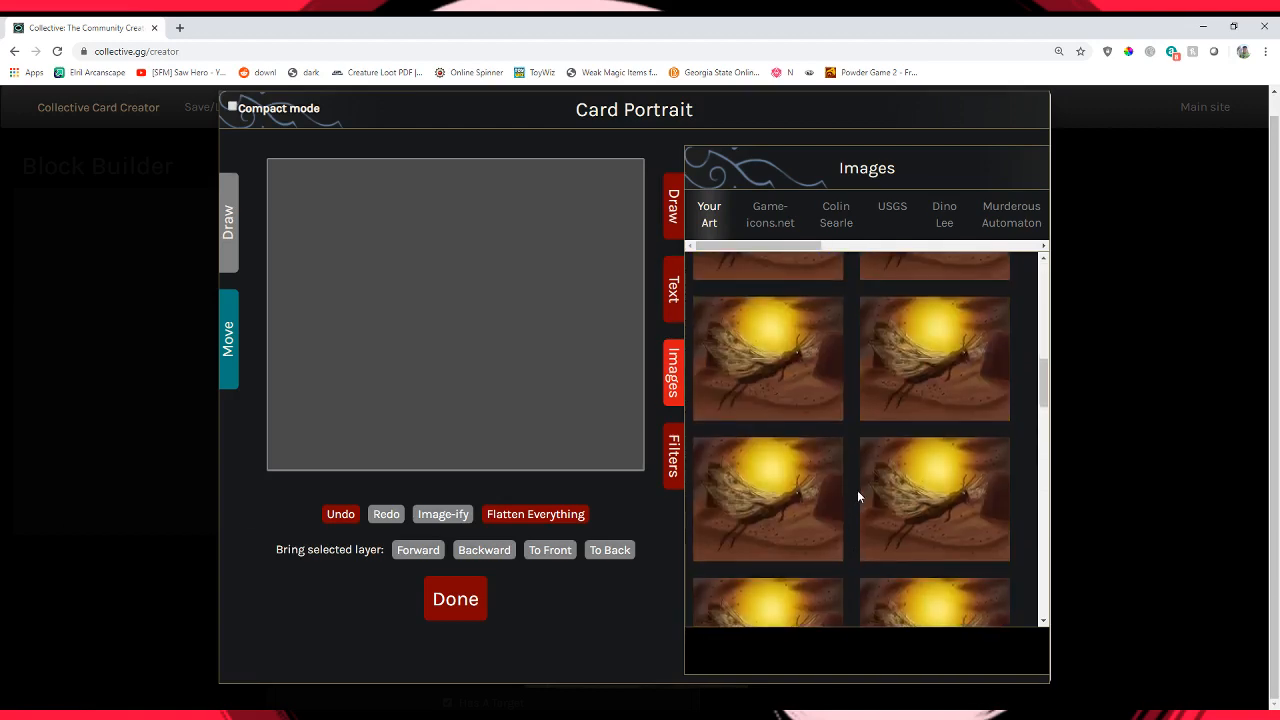
scroll(882, 503, "down", 3)
scroll(889, 514, "up", 3)
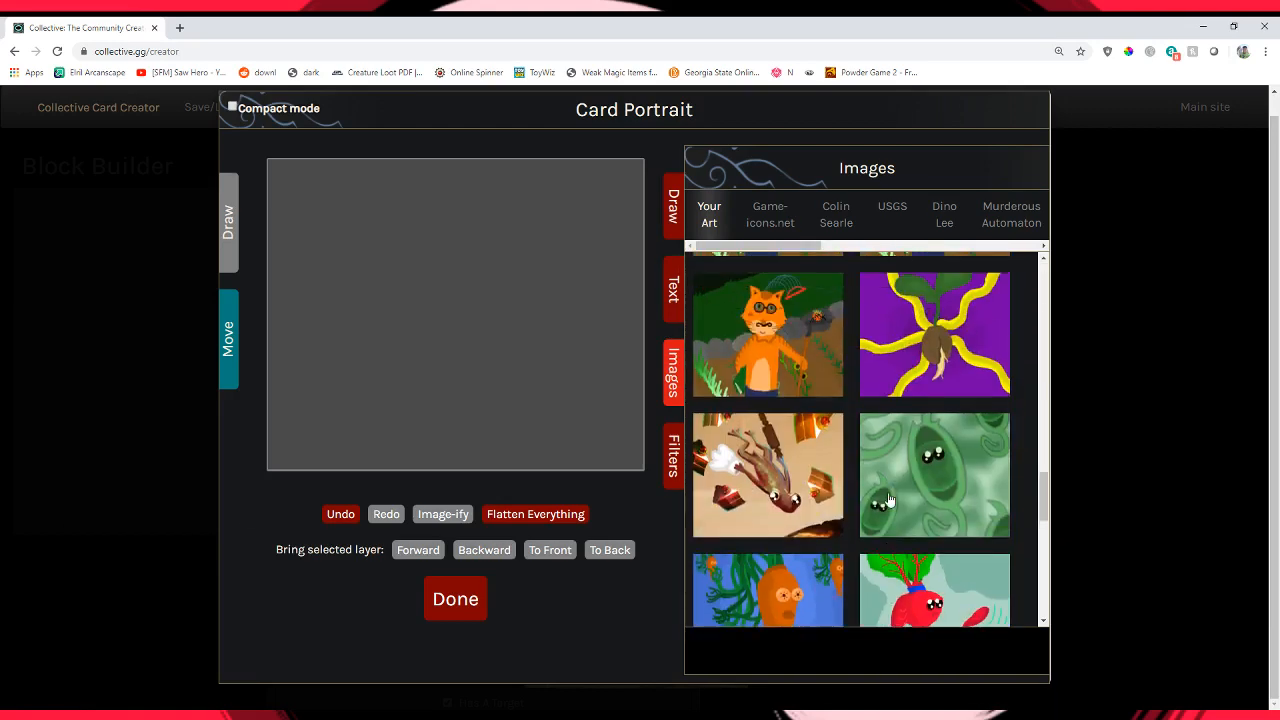
scroll(940, 460, "down", 1)
scroll(935, 455, "up", 2)
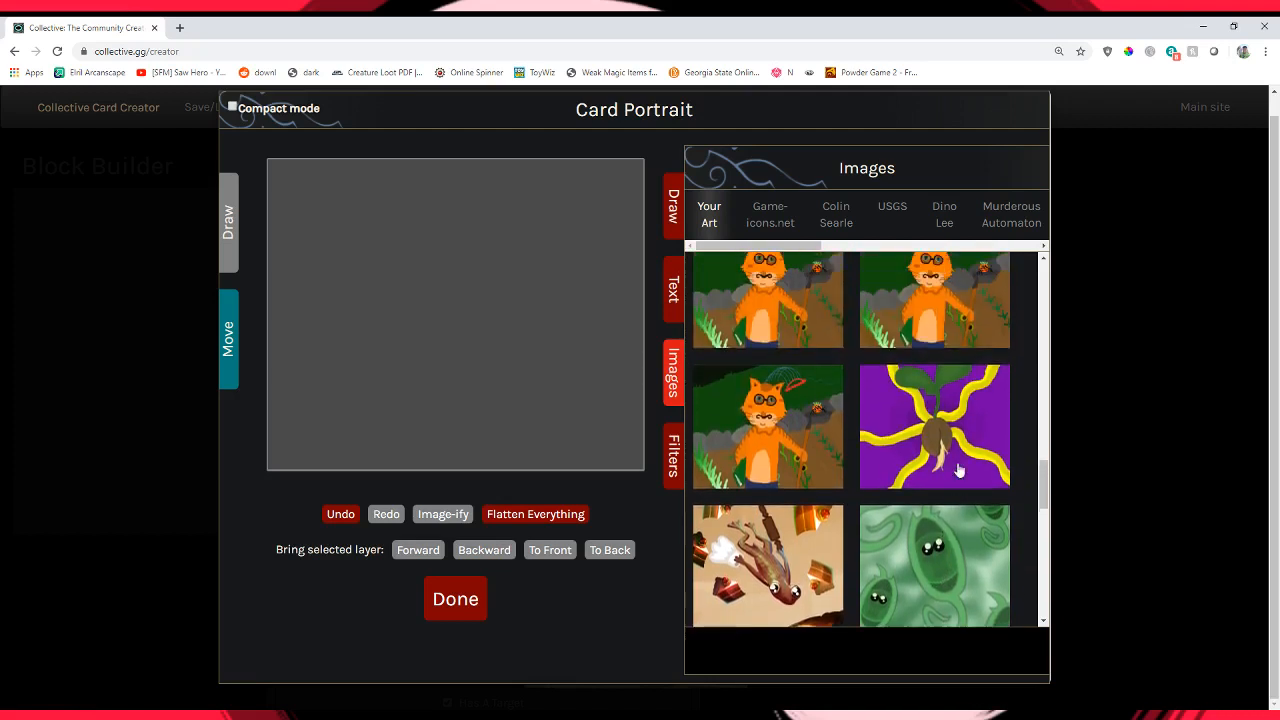
scroll(915, 450, "down", 4)
scroll(912, 446, "down", 5)
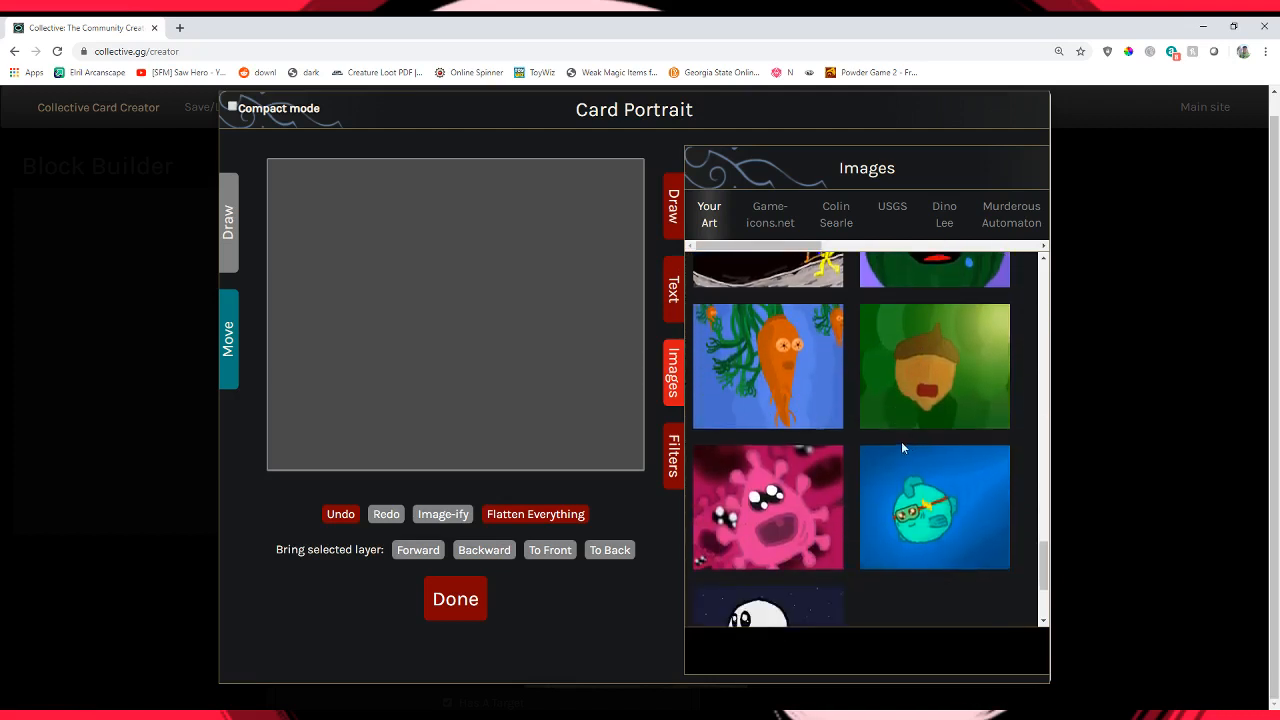
Go back through pages 5, 4 and 3 of the Your Art images and recheck their pictures.
left_click(843, 557)
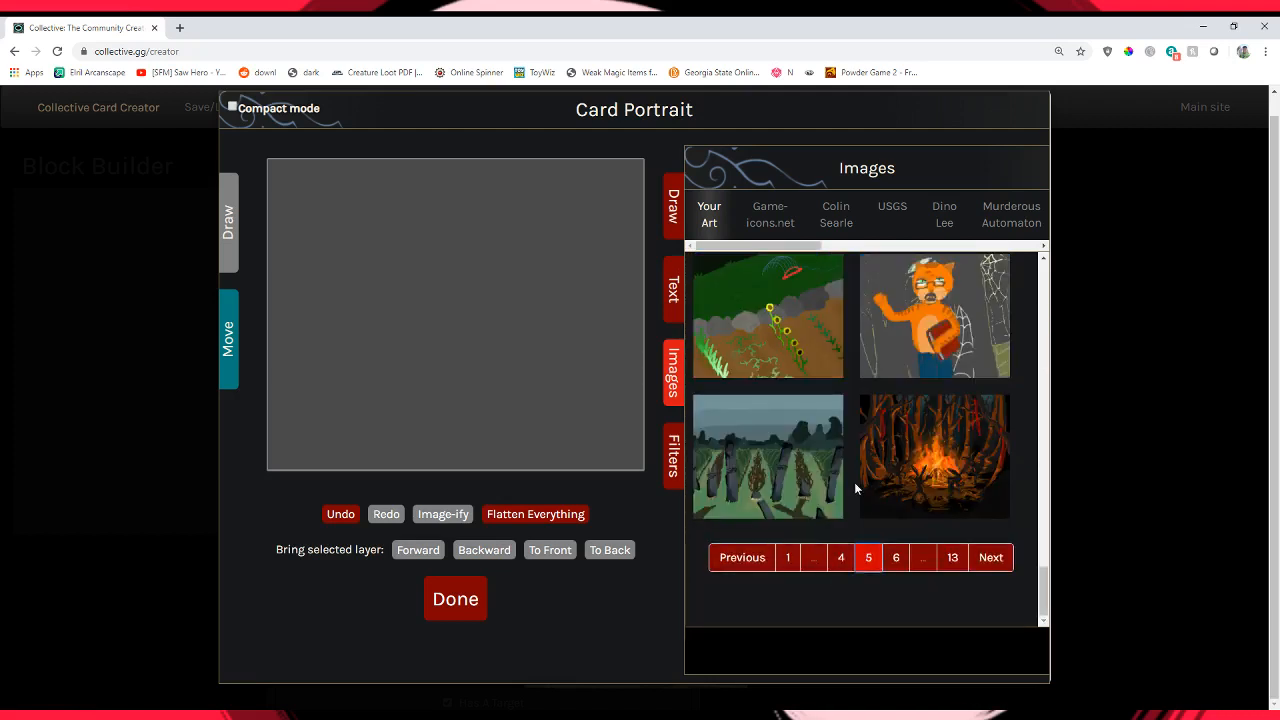
scroll(898, 485, "up", 10)
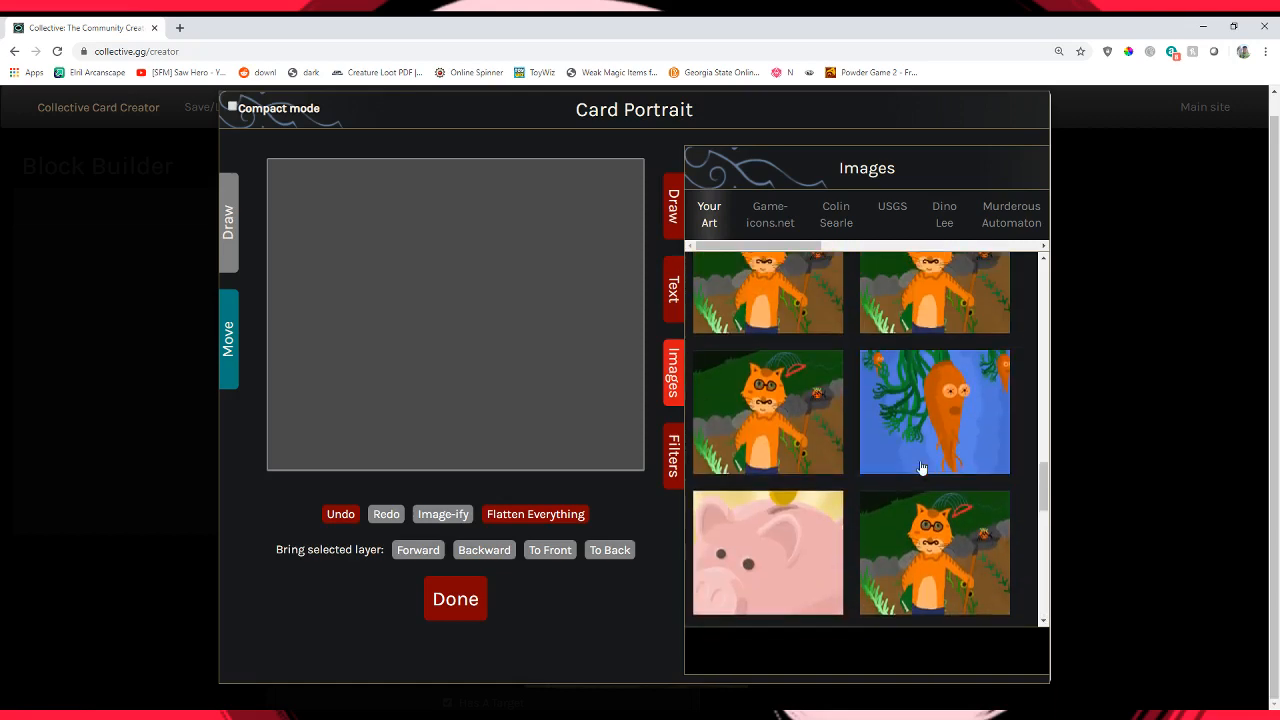
scroll(925, 487, "up", 10)
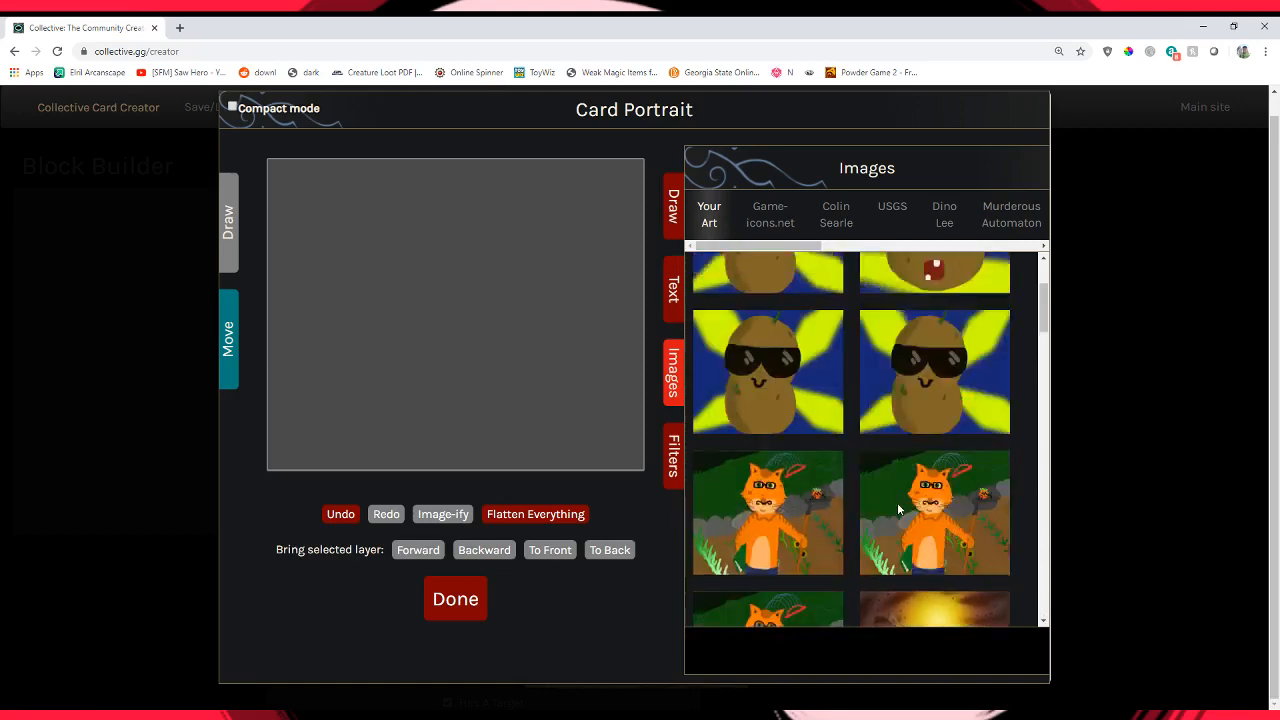
scroll(915, 503, "down", 10)
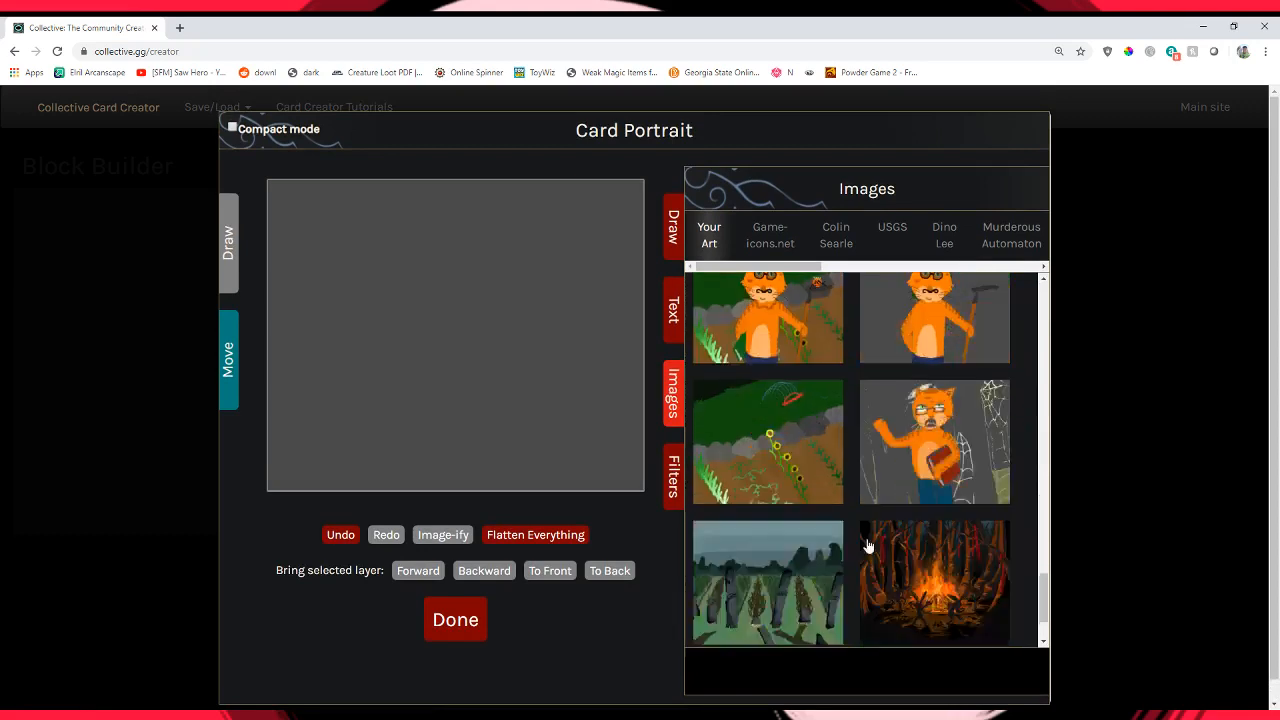
left_click(841, 557)
scroll(897, 471, "up", 5)
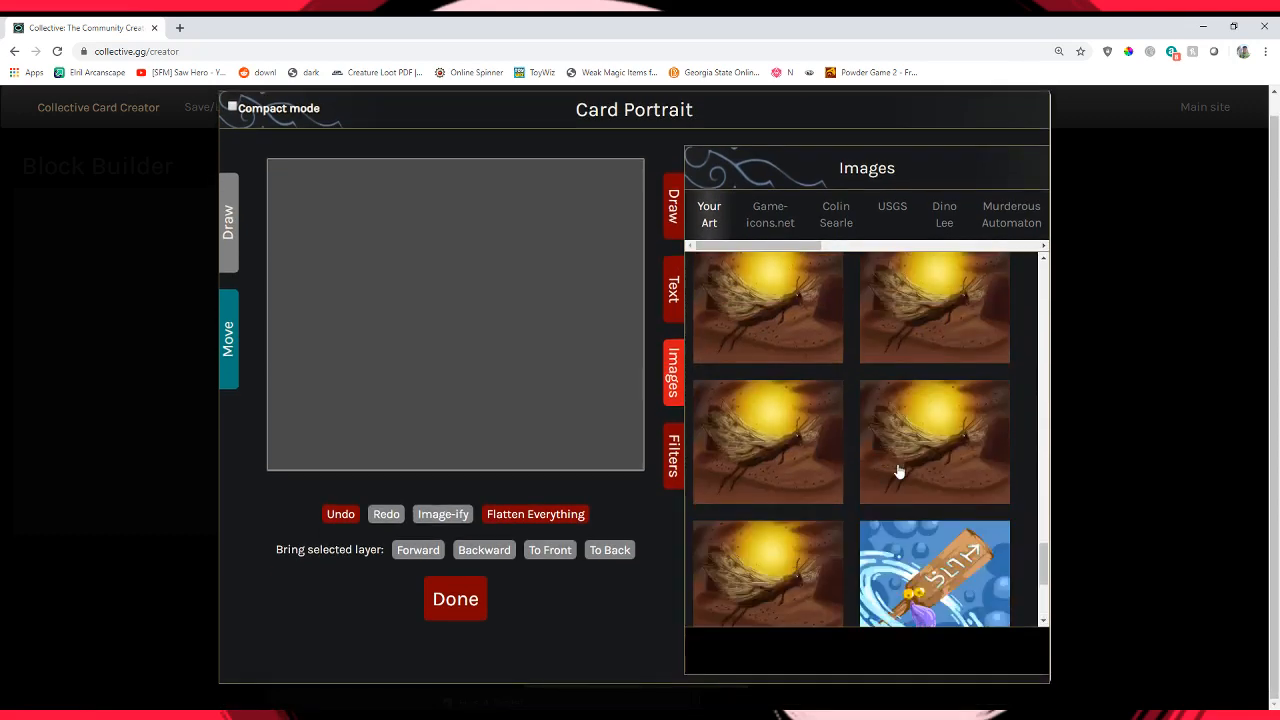
scroll(903, 481, "up", 10)
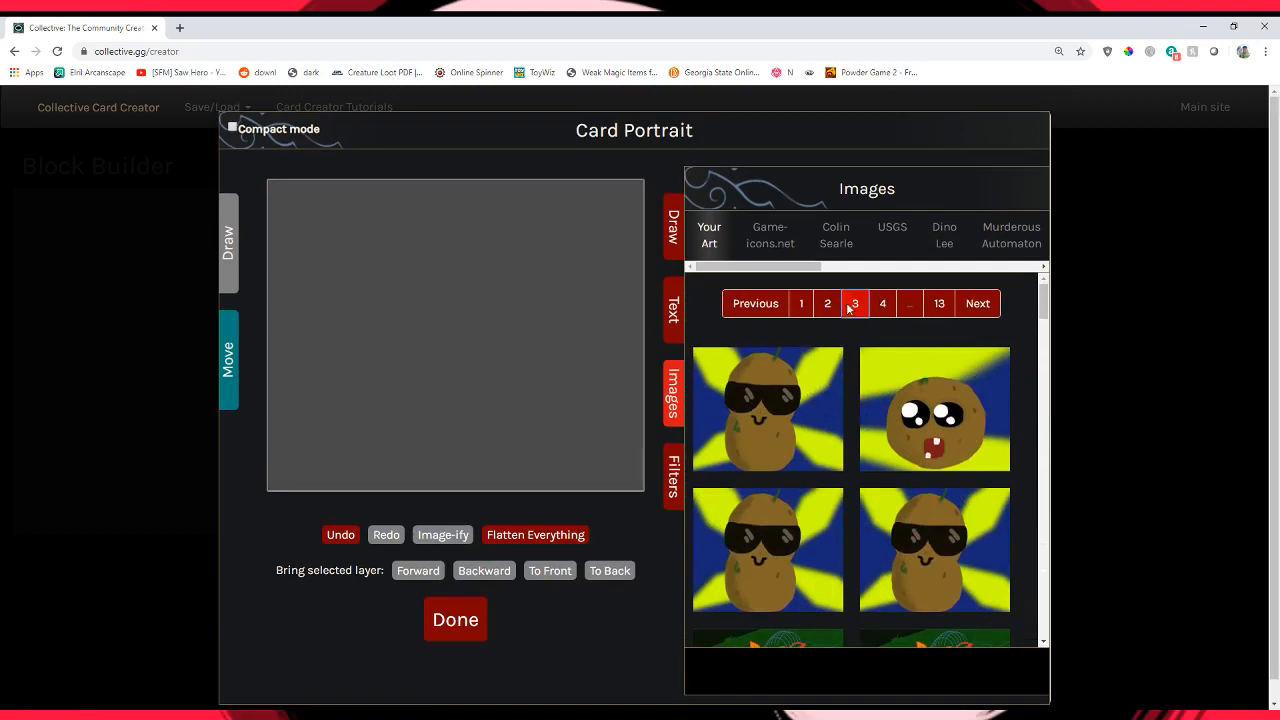
scroll(908, 464, "down", 15)
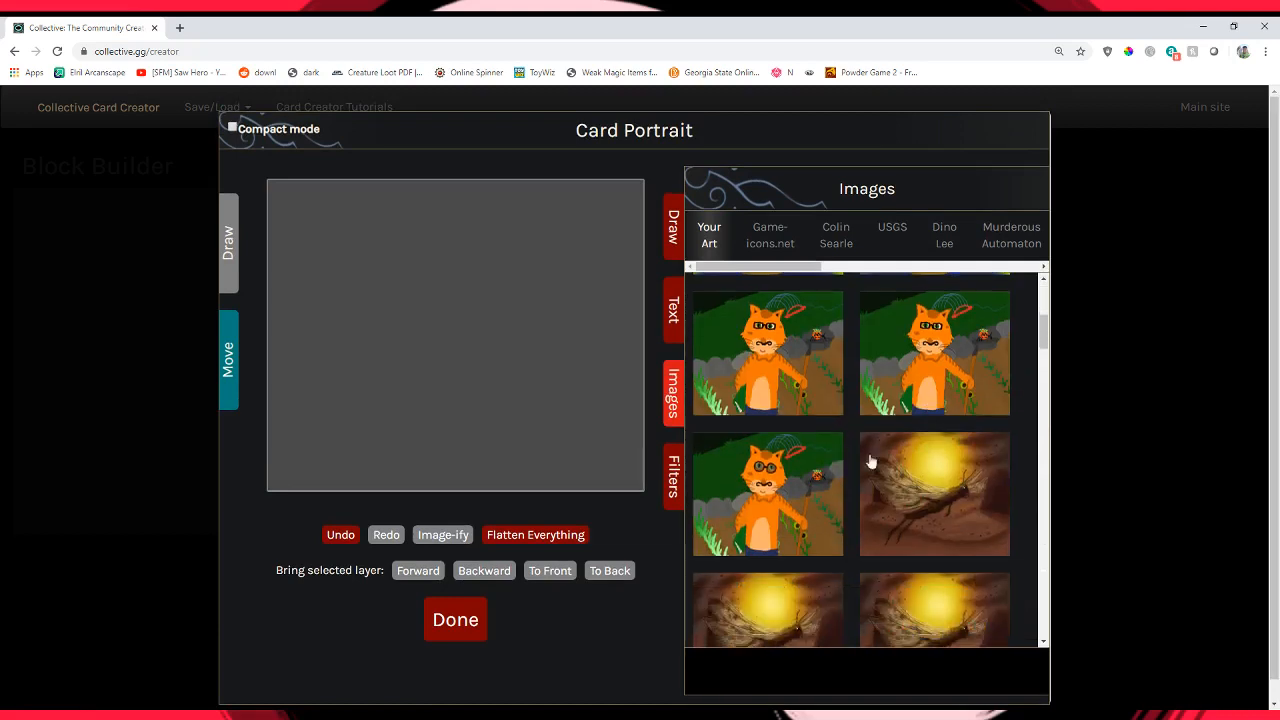
scroll(922, 447, "down", 8)
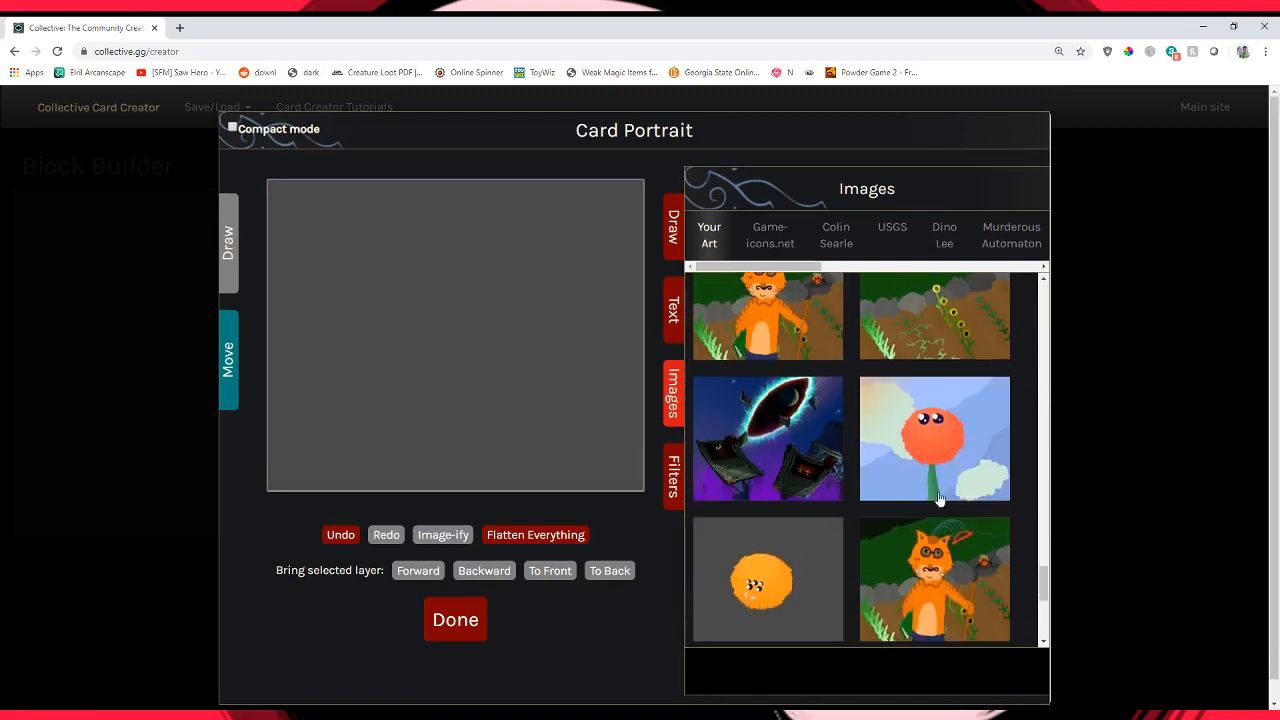
scroll(914, 509, "up", 3)
scroll(930, 521, "up", 5)
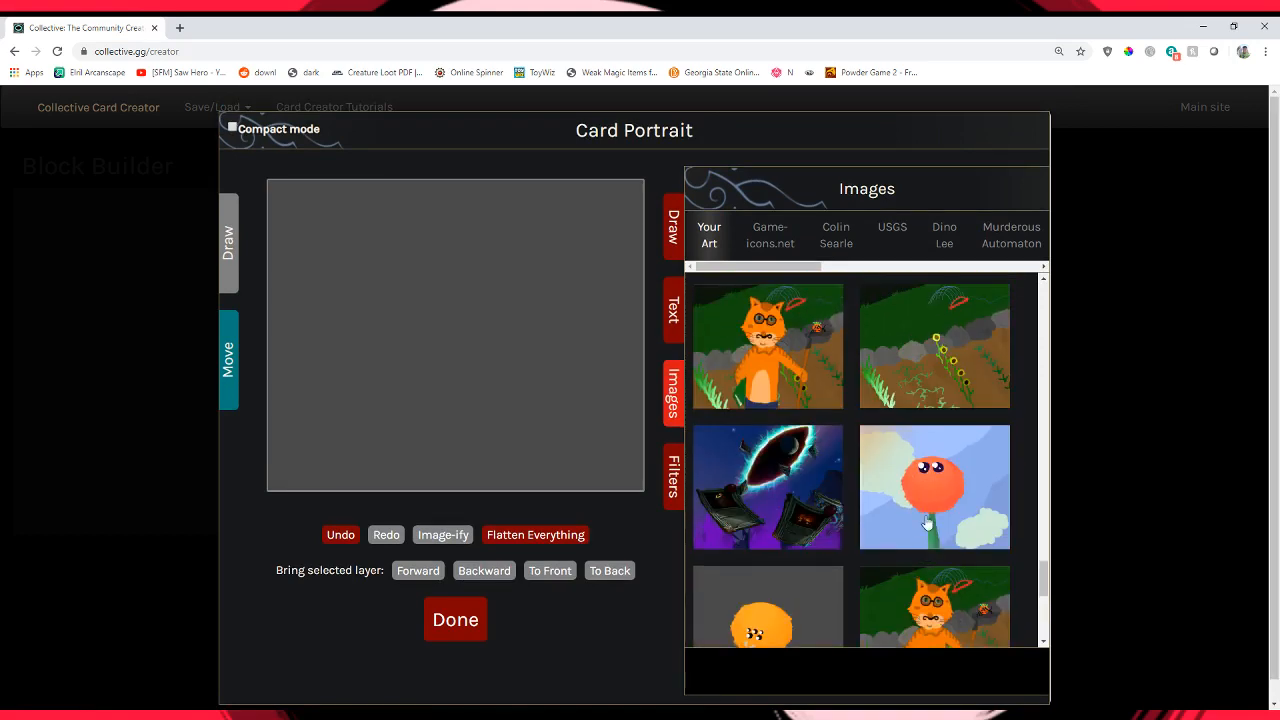
scroll(968, 525, "up", 10)
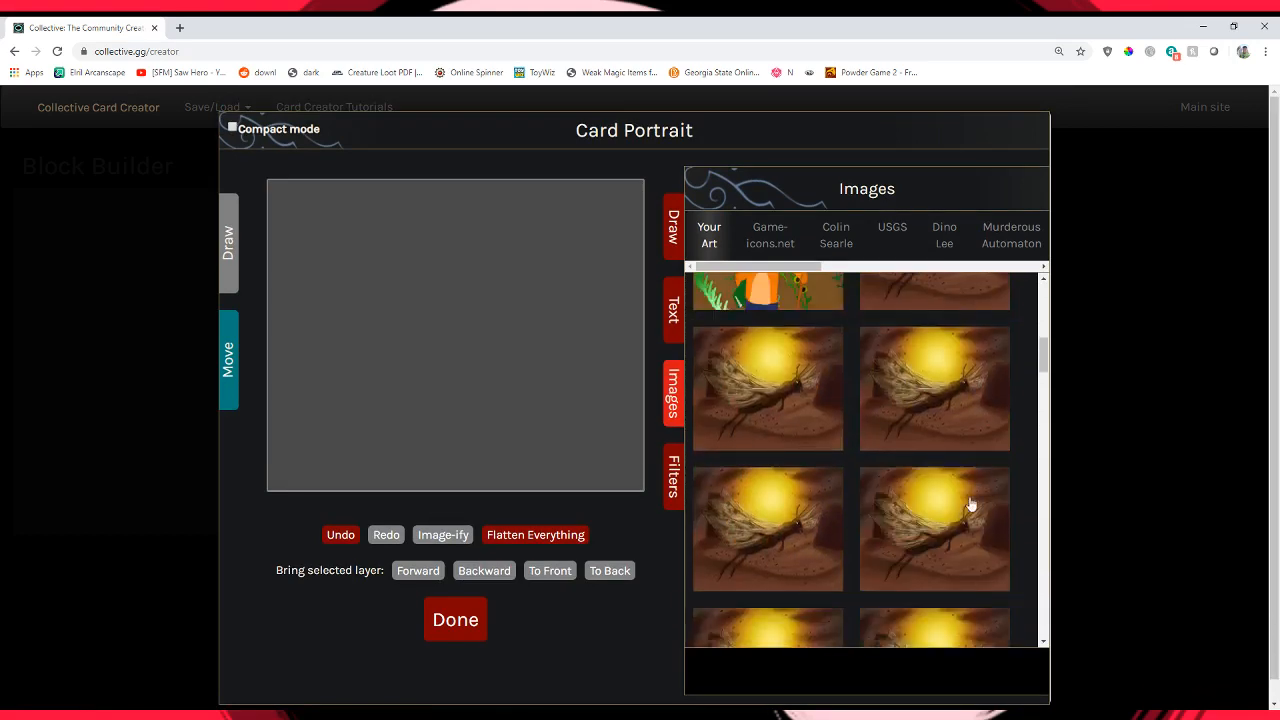
Open the card collection page at collective.gg/collection in a new browser tab.
left_click(181, 28)
type("collective.gg/edit")
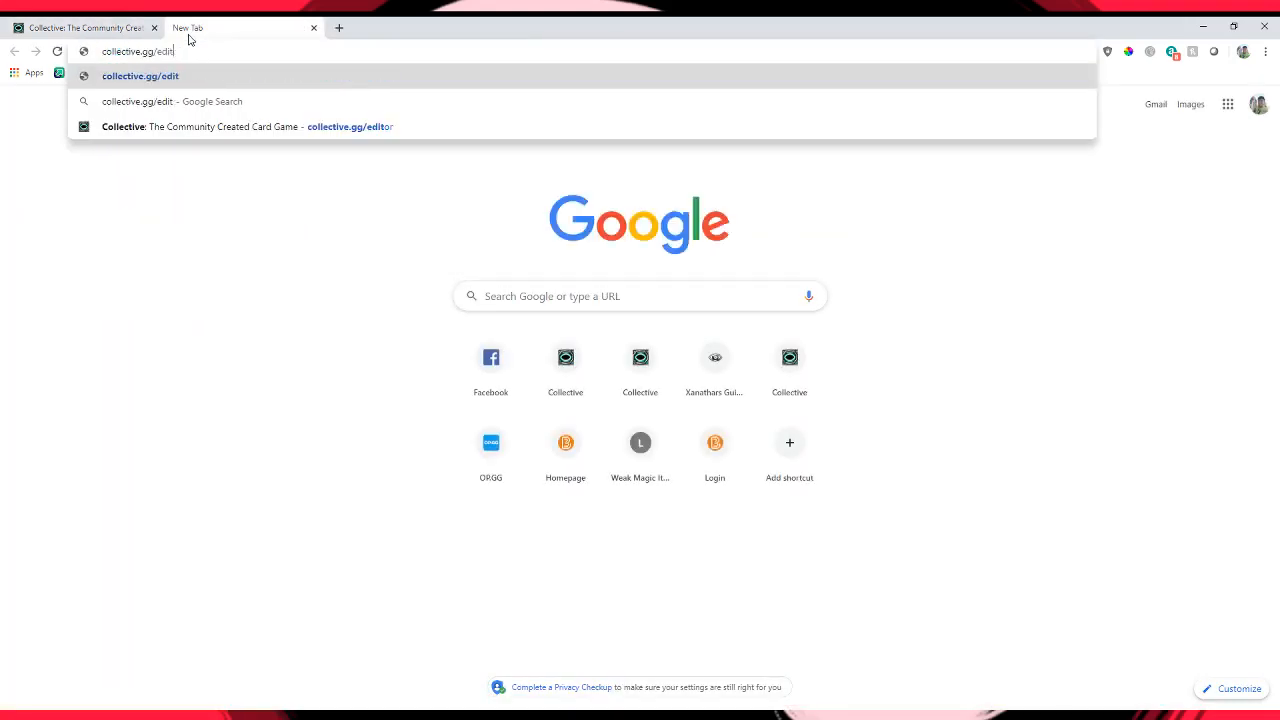
key("BackSpace")
key("BackSpace")
type("co")
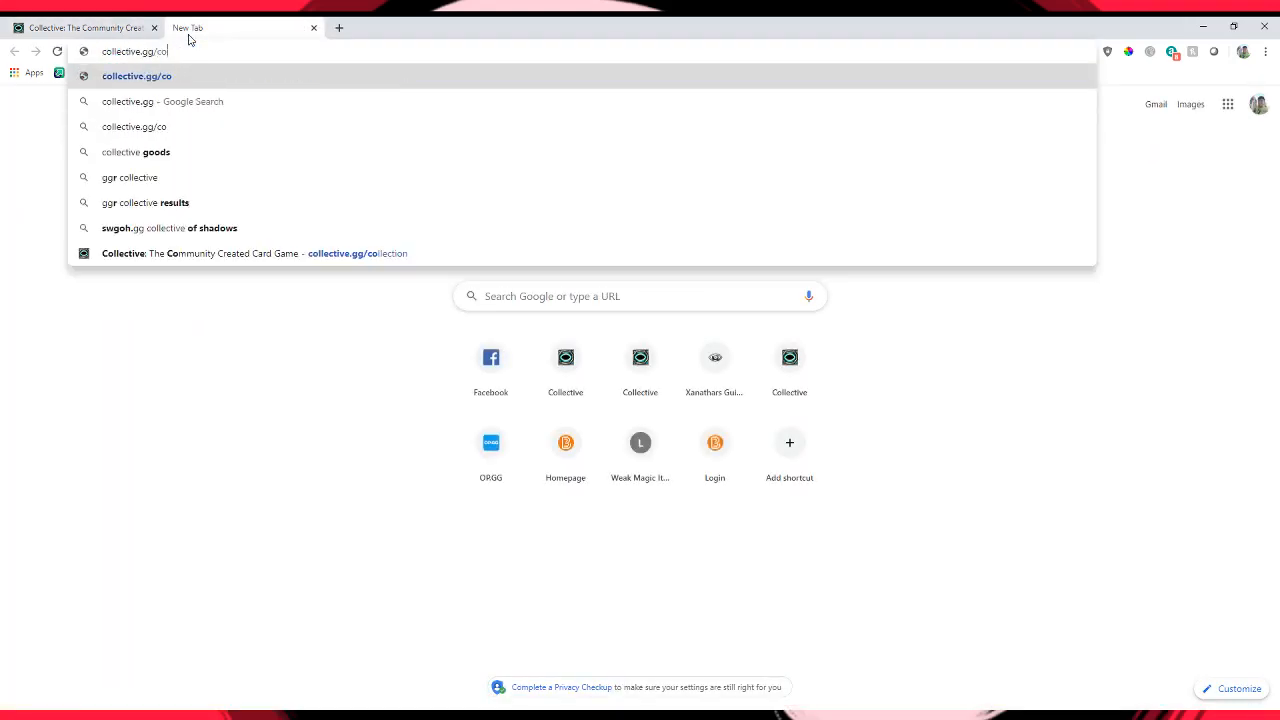
left_click(346, 254)
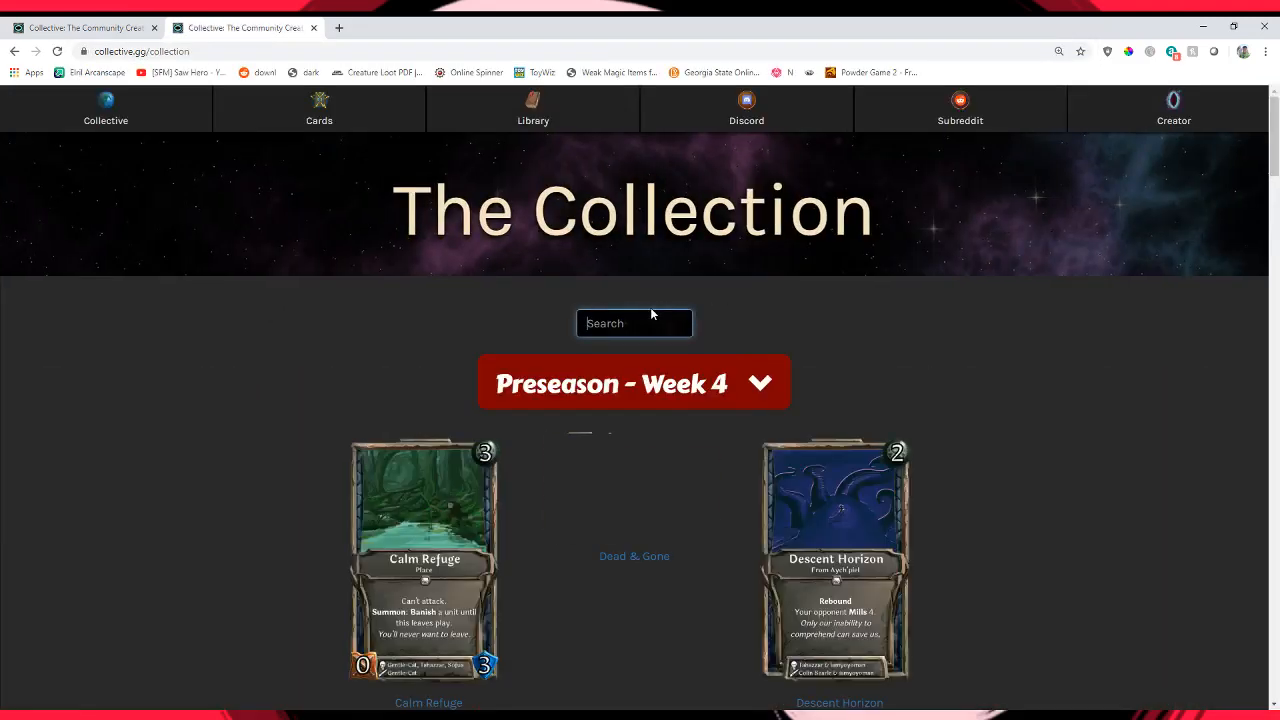
Search the collection for "happea" and open the Happea Brother card's page.
left_click(651, 312)
type("happea")
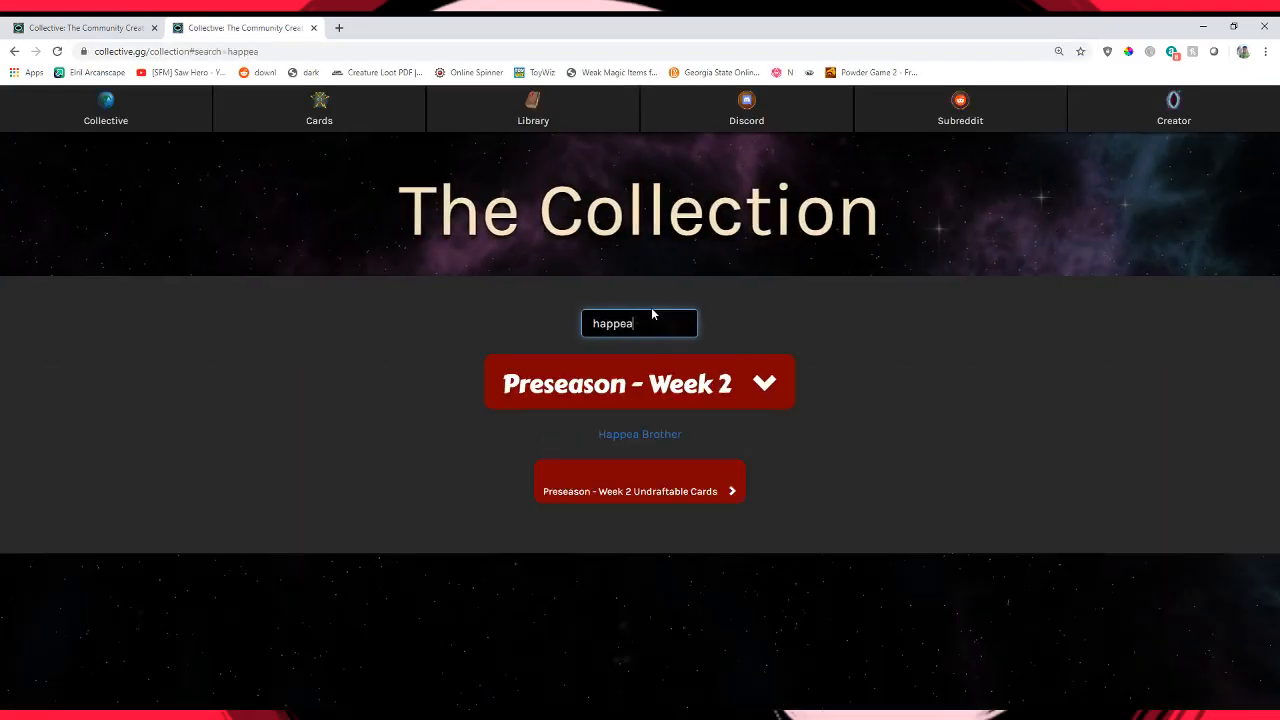
left_click(651, 484)
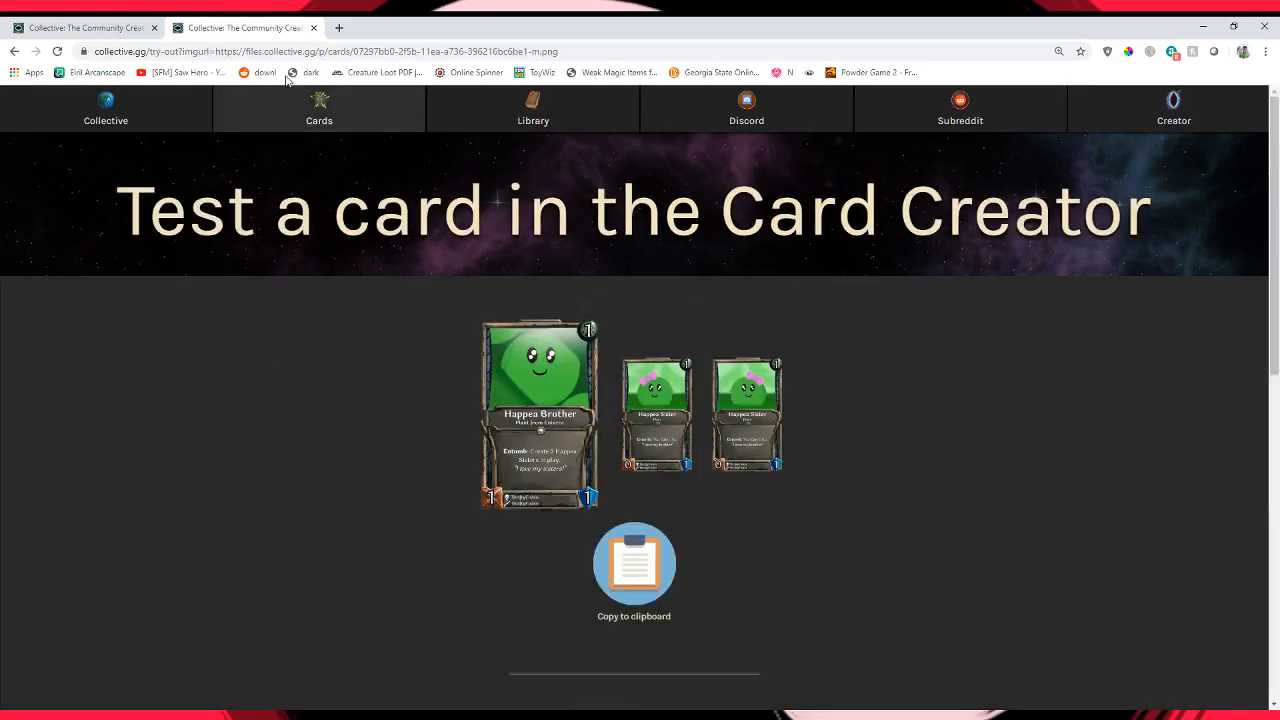
Return to the card creator's browser tab and finish the portrait editor with its empty canvas.
left_click(85, 25)
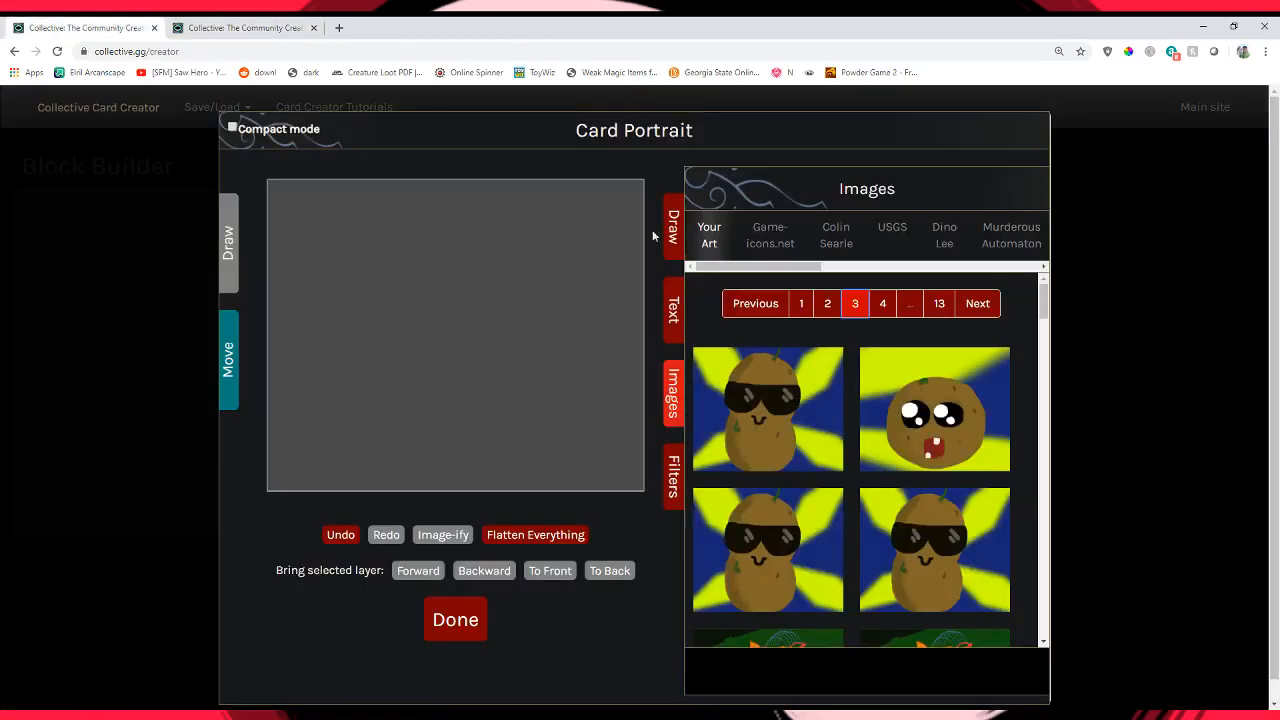
left_click(455, 619)
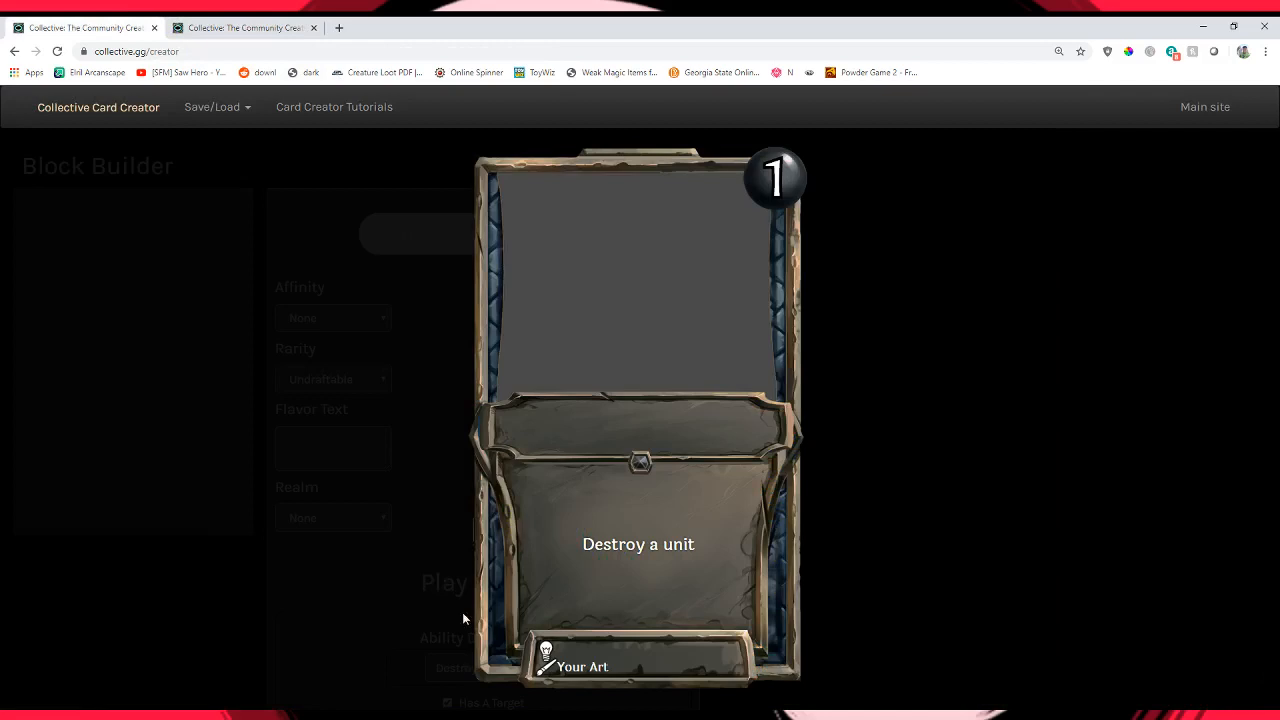
Load the copied Happea Brother card into the card creator through the Card Gallery's clipboard option.
left_click(205, 107)
left_click(220, 145)
left_click(685, 160)
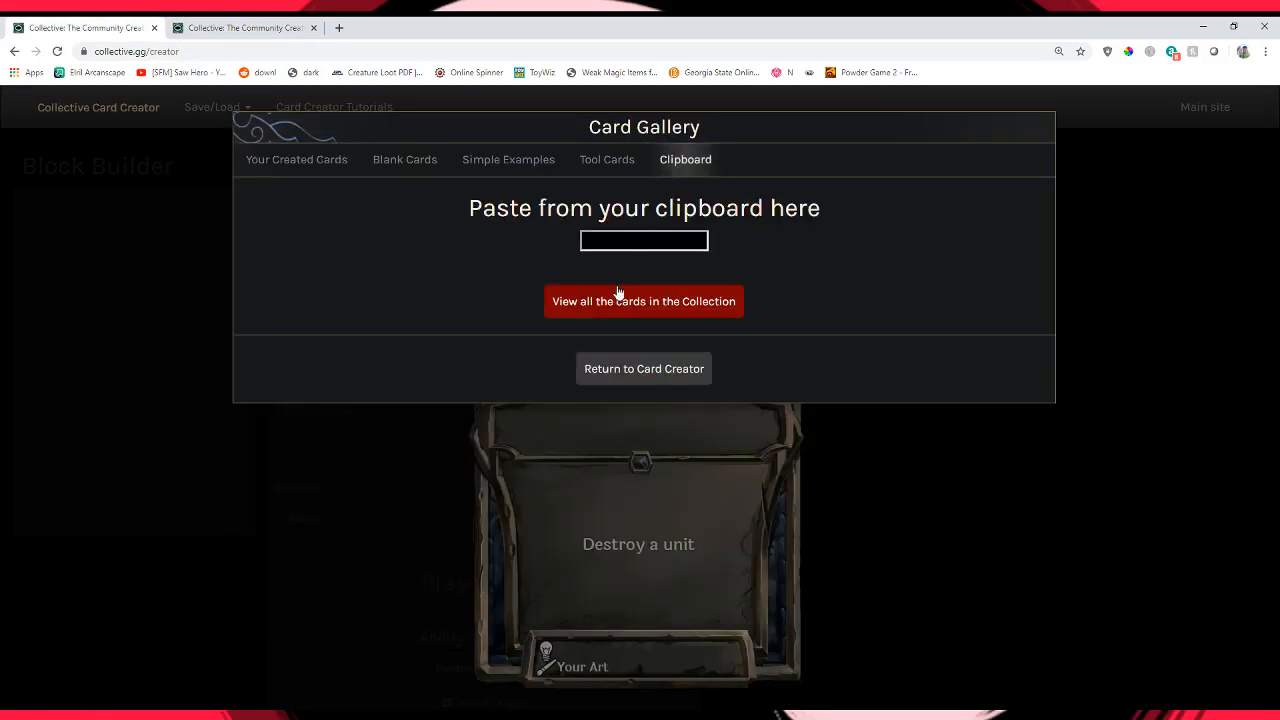
key("ctrl+v")
left_click(680, 329)
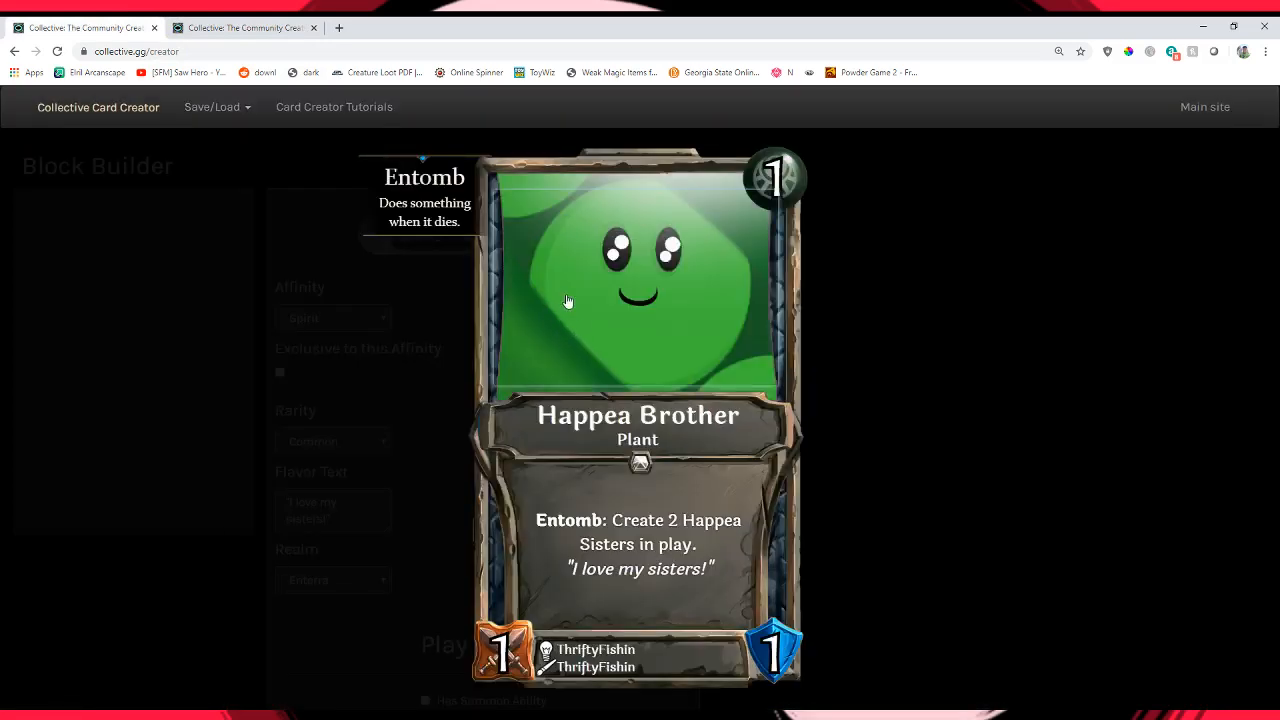
Open the Happea Brother portrait for editing and delete its green pea image from the canvas.
left_click(567, 297)
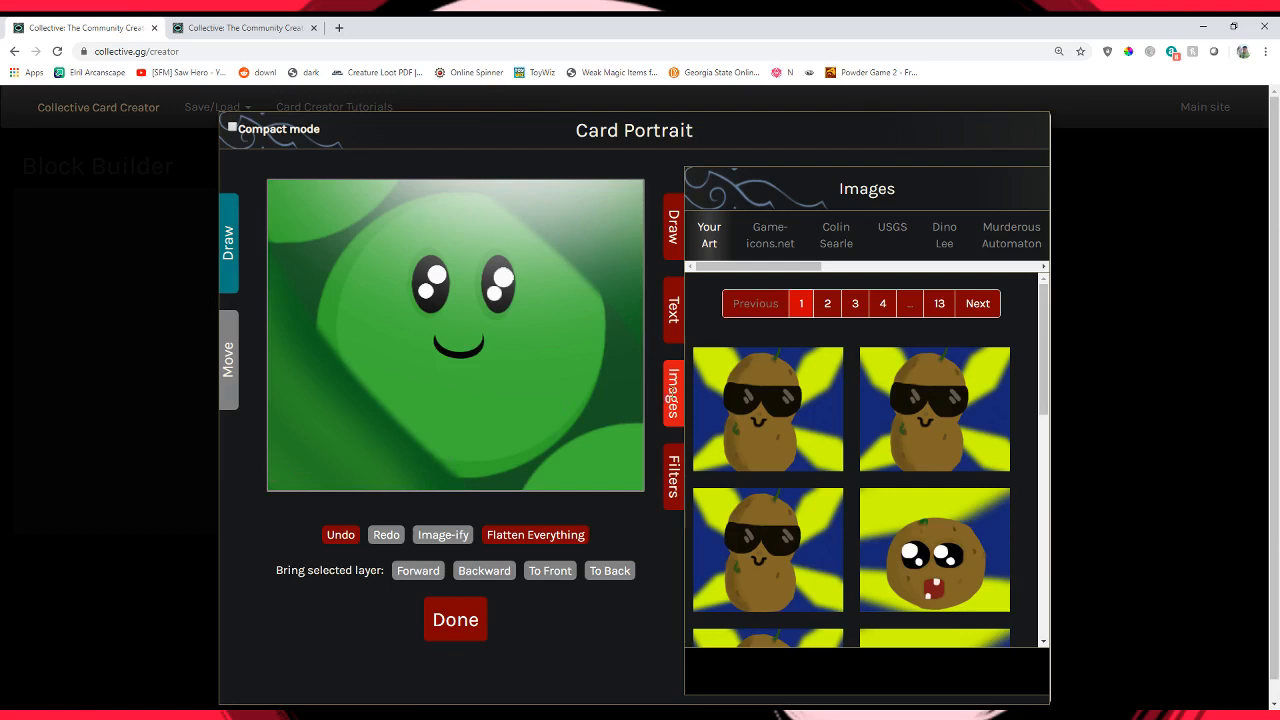
left_click(672, 466)
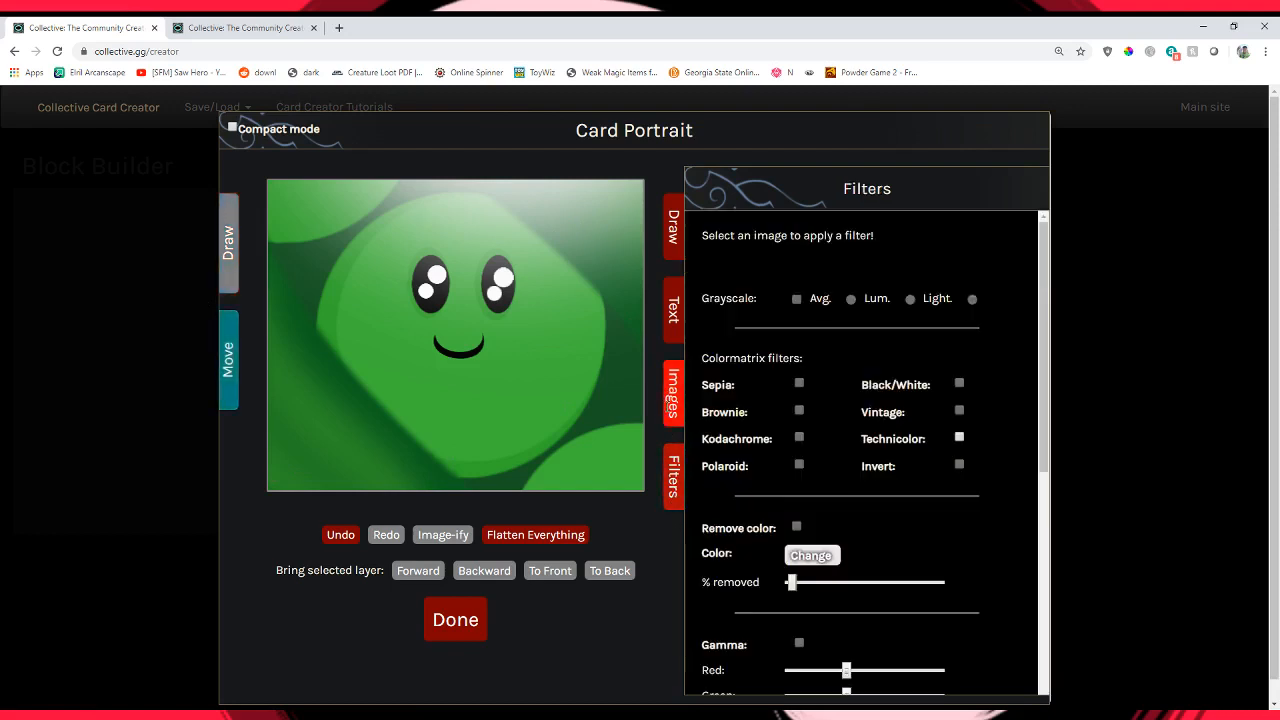
left_click(670, 405)
left_click_drag(600, 408, 410, 353)
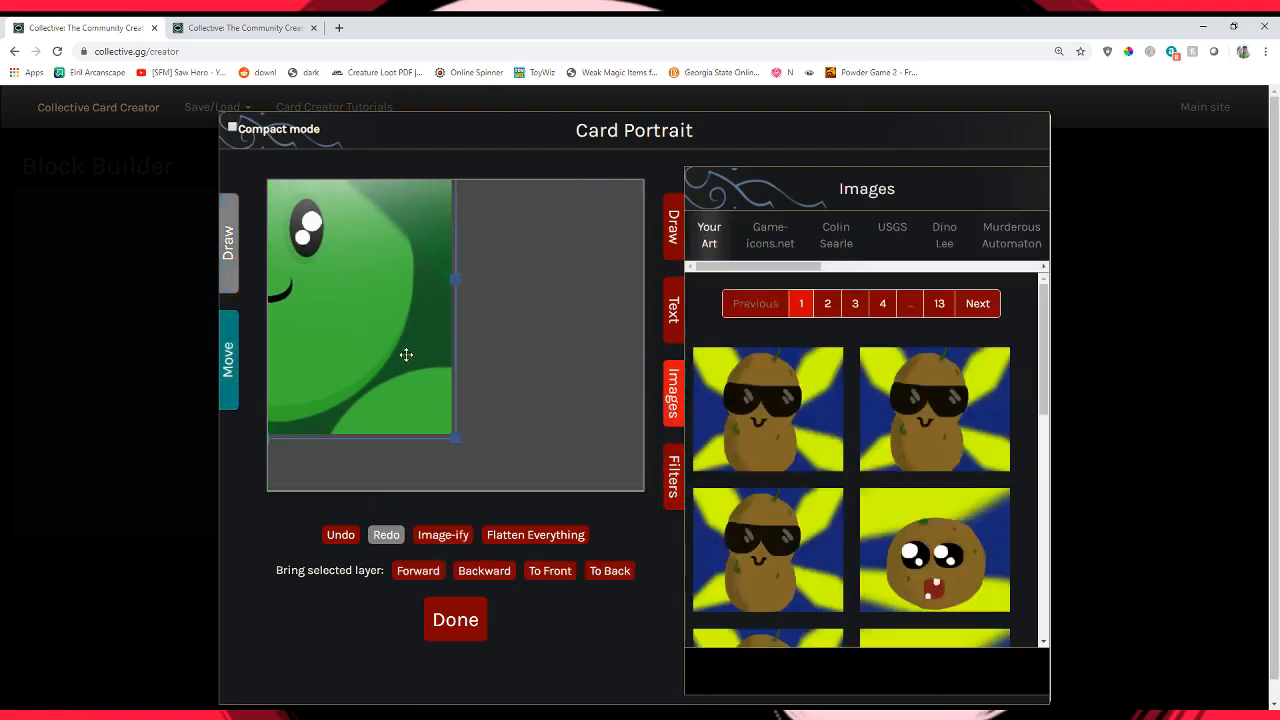
key("Delete")
Add the acorn icon from Game-icons.net near the canvas centre and remove its black background using color #000000.
left_click(784, 243)
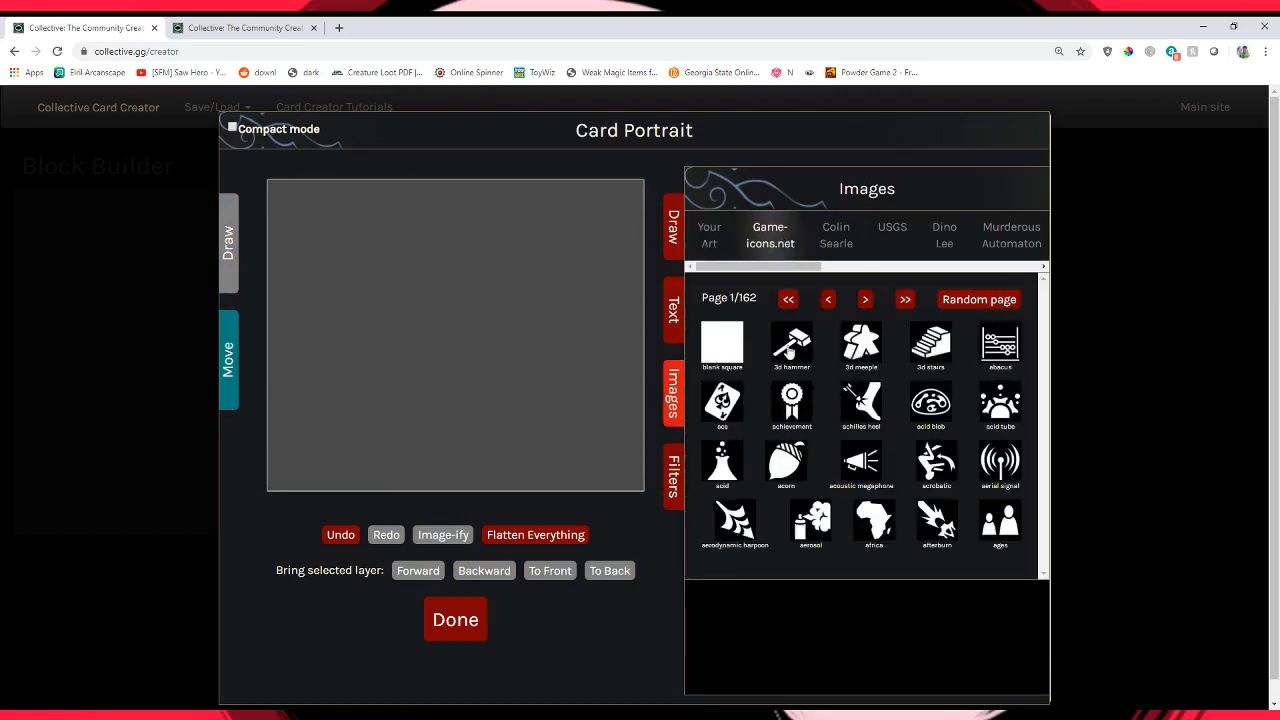
left_click(801, 459)
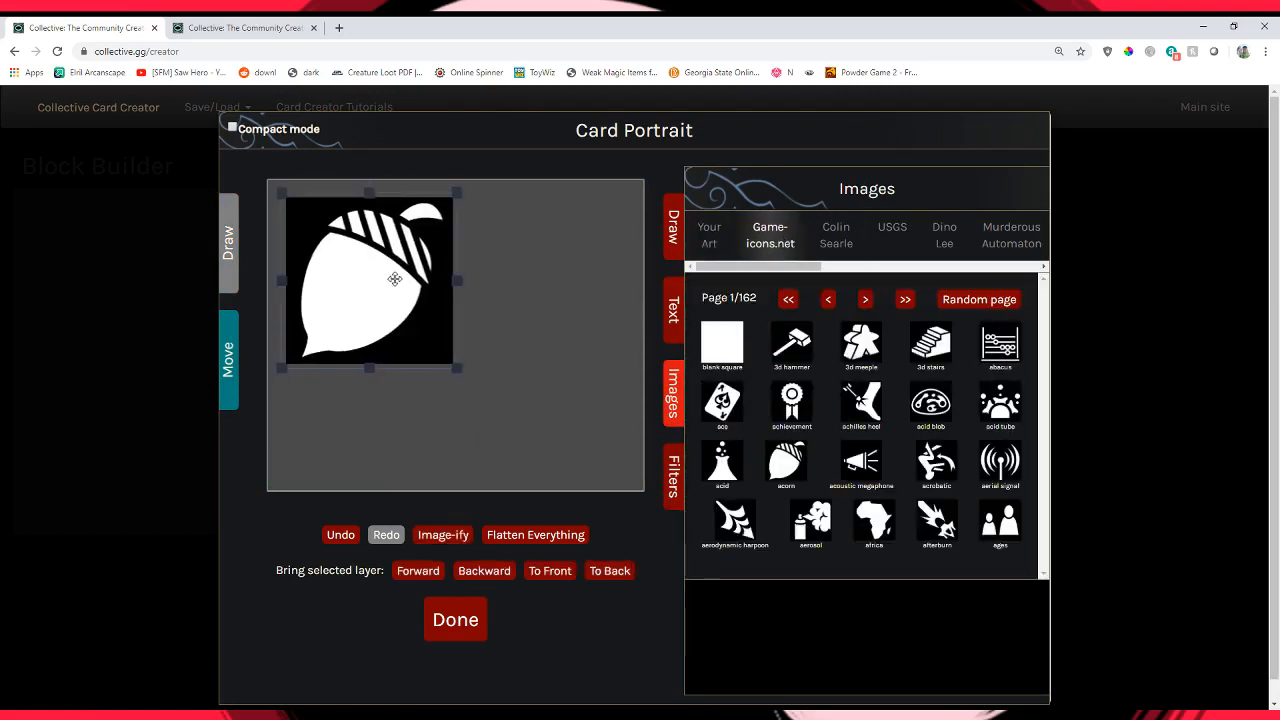
left_click_drag(394, 280, 489, 358)
left_click(676, 486)
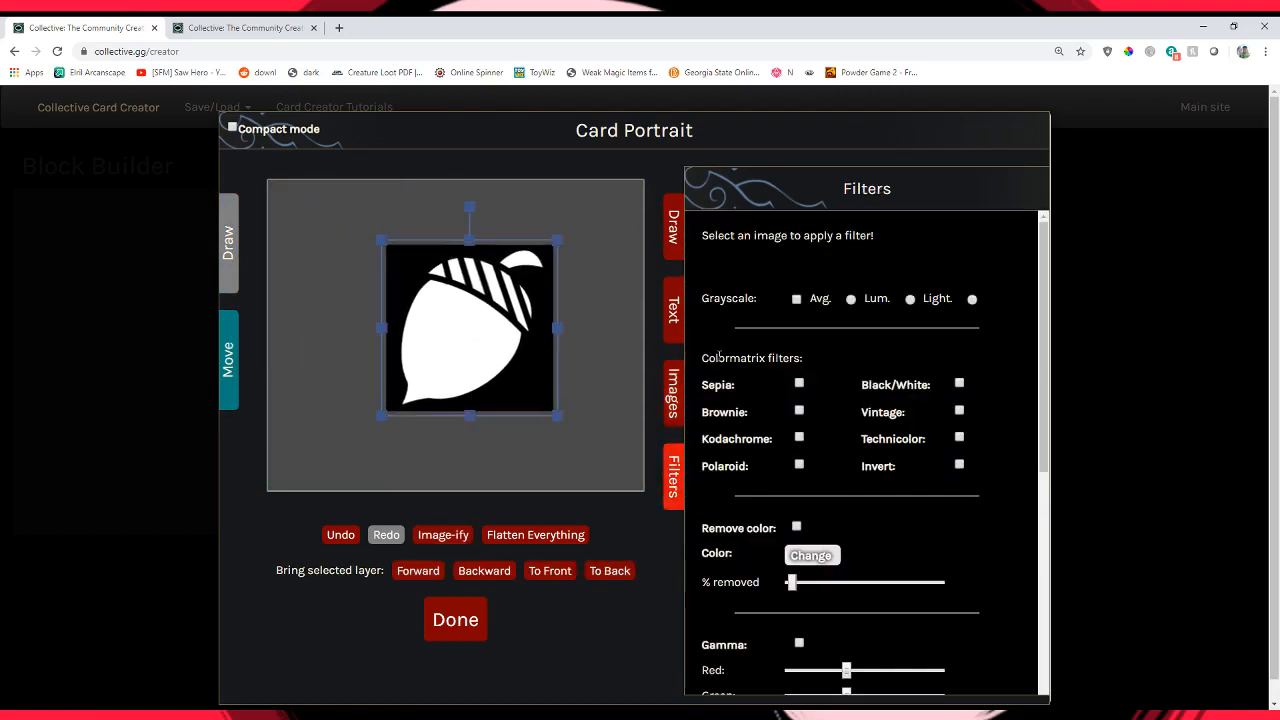
left_click(811, 557)
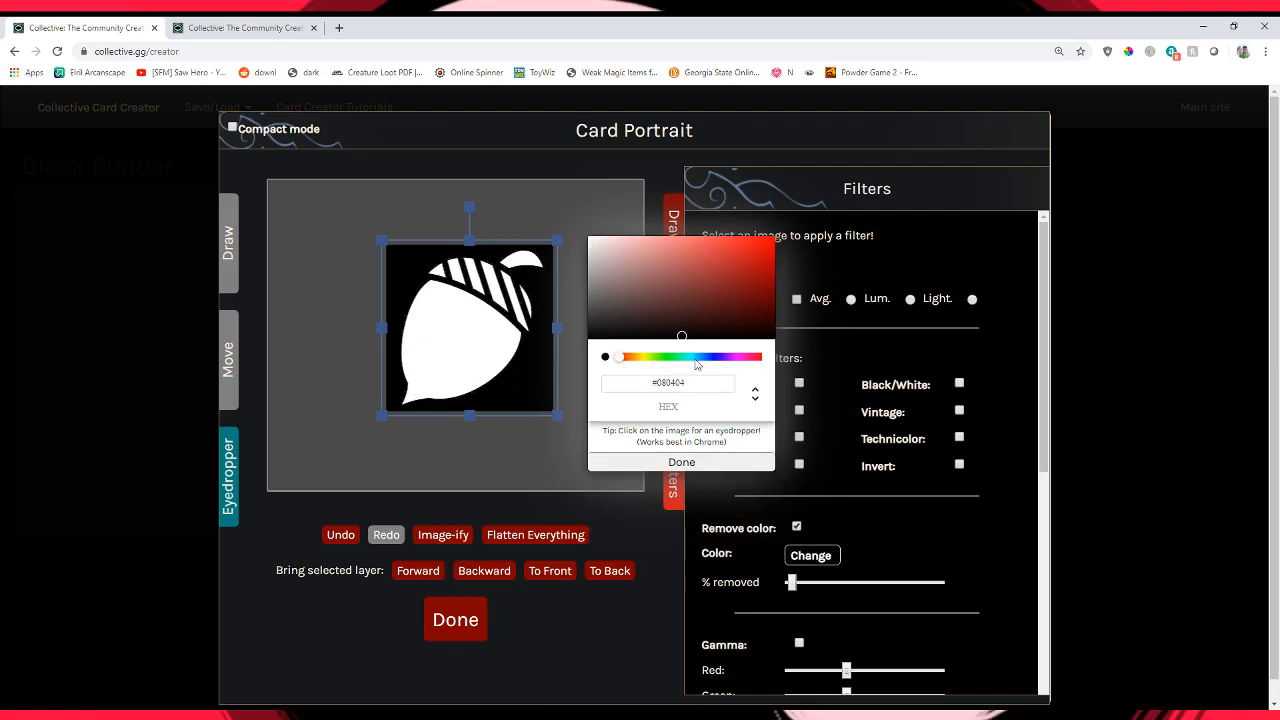
left_click(766, 339)
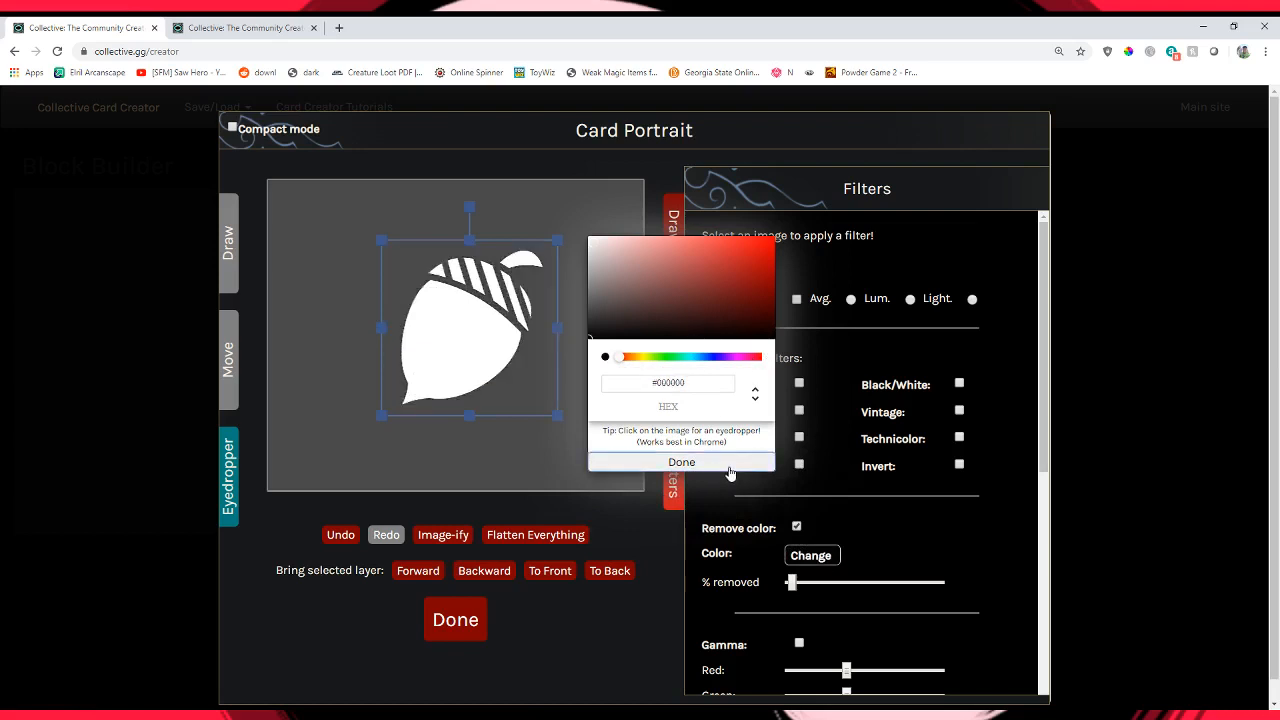
left_click(726, 463)
Enlarge the acorn until its curved edge fills the right part of the canvas, and apply a light Blur filter.
left_click_drag(558, 416, 1185, 715)
left_click_drag(518, 413, 575, 189)
scroll(823, 499, "down", 3)
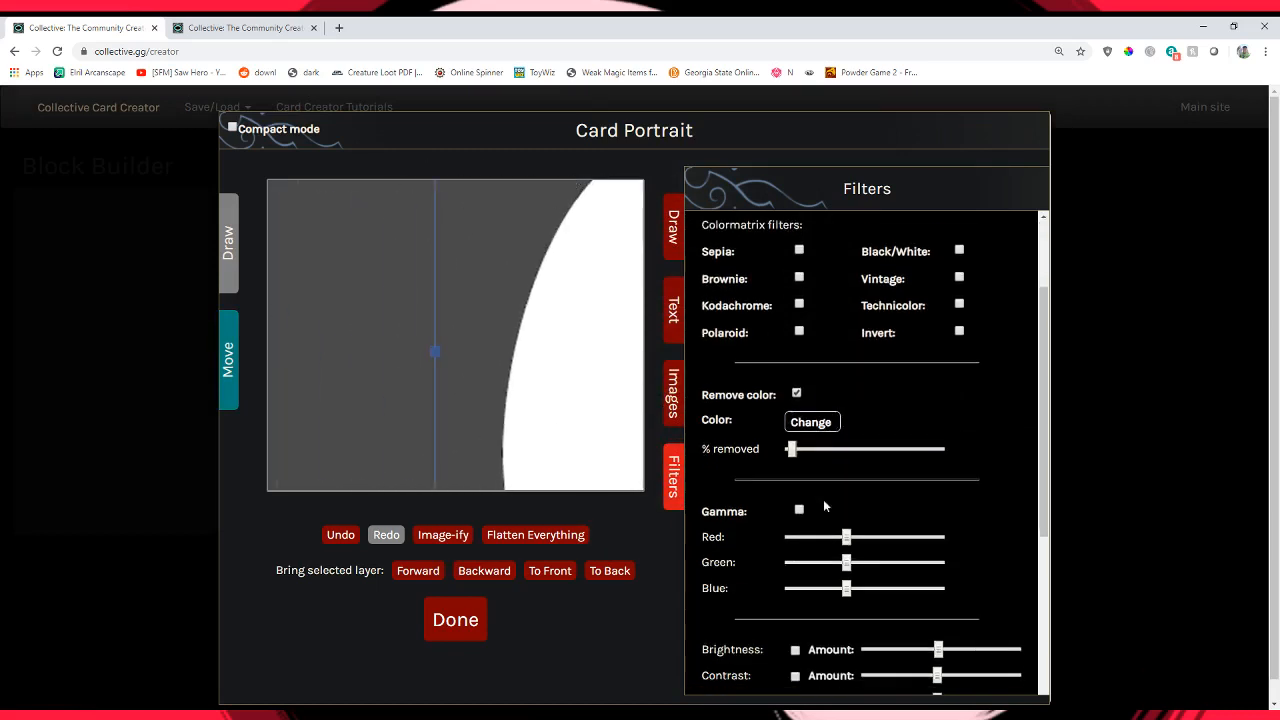
left_click(797, 604)
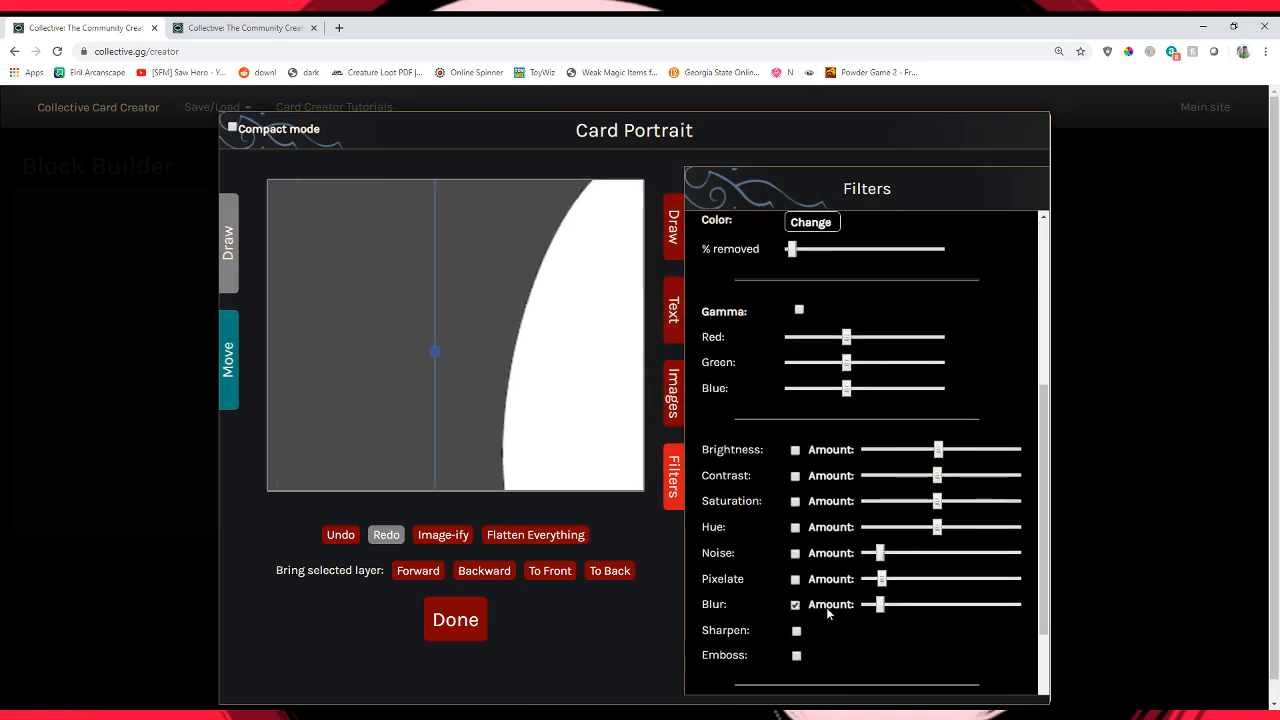
left_click_drag(880, 605, 871, 602)
scroll(895, 548, "down", 2)
scroll(896, 548, "down", 1)
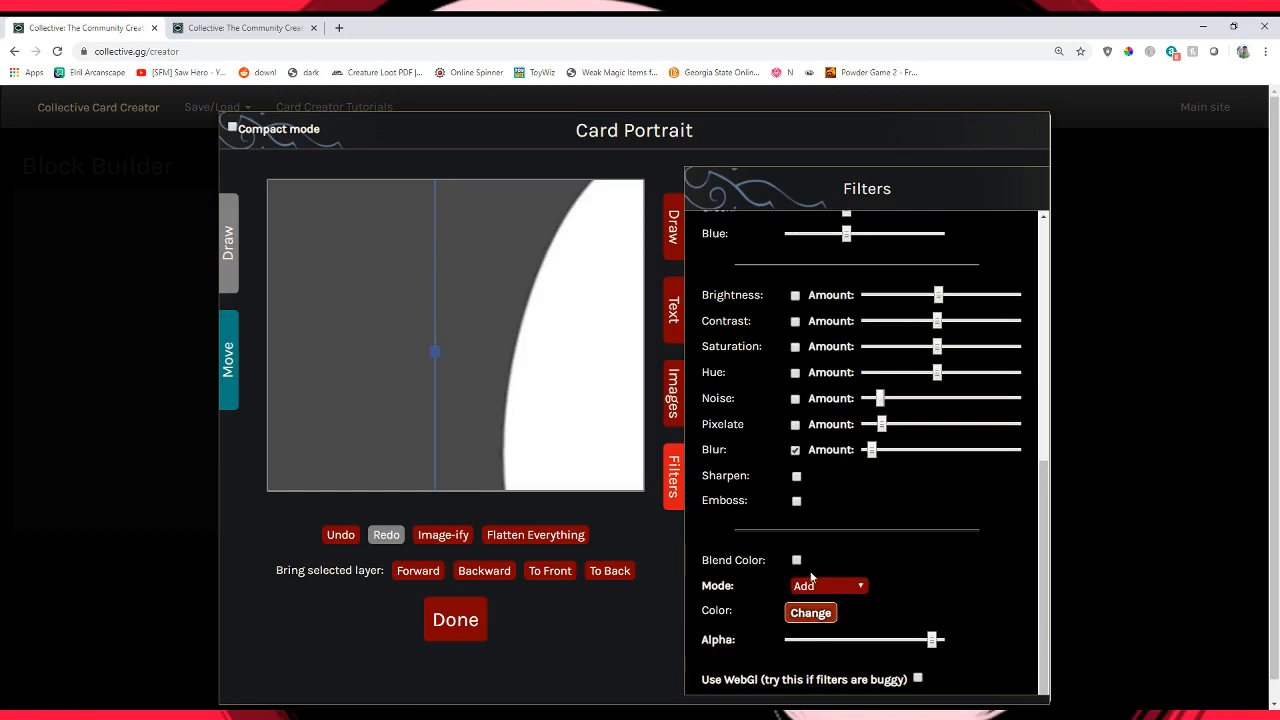
Apply a Blend Color filter in Tint mode to the enlarged acorn, using blue #083898.
left_click(797, 560)
left_click(811, 610)
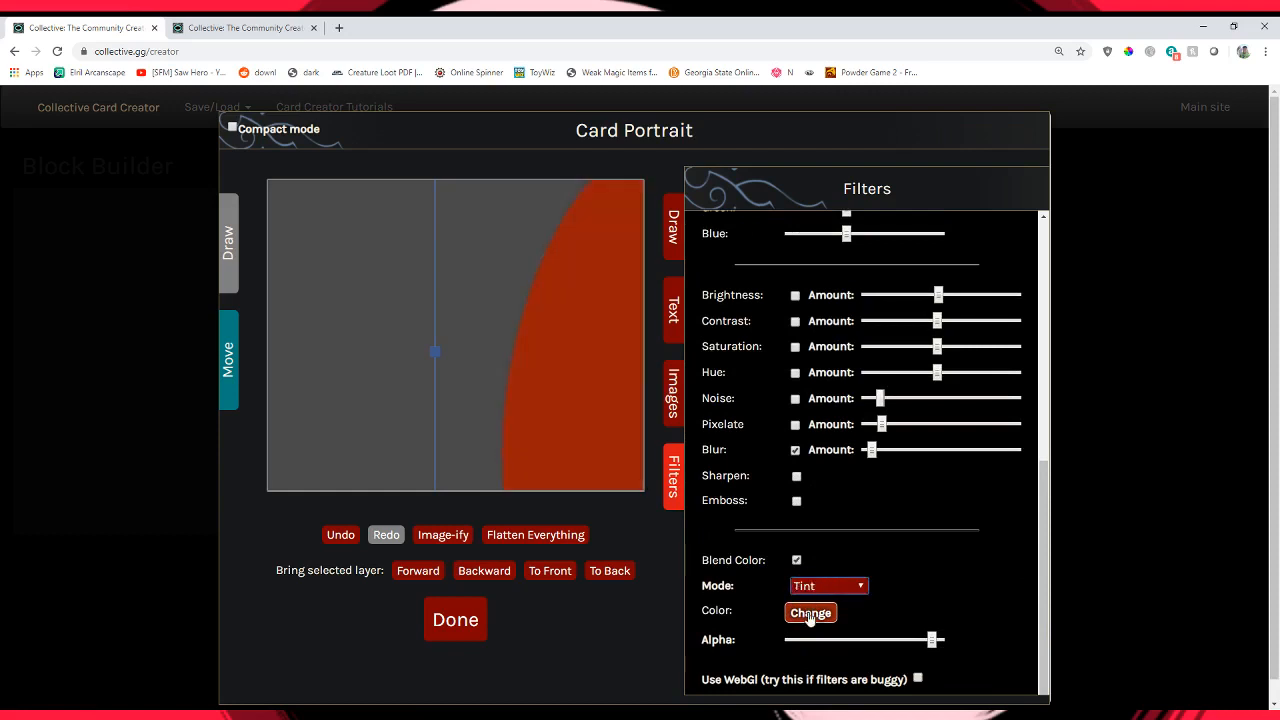
left_click(811, 612)
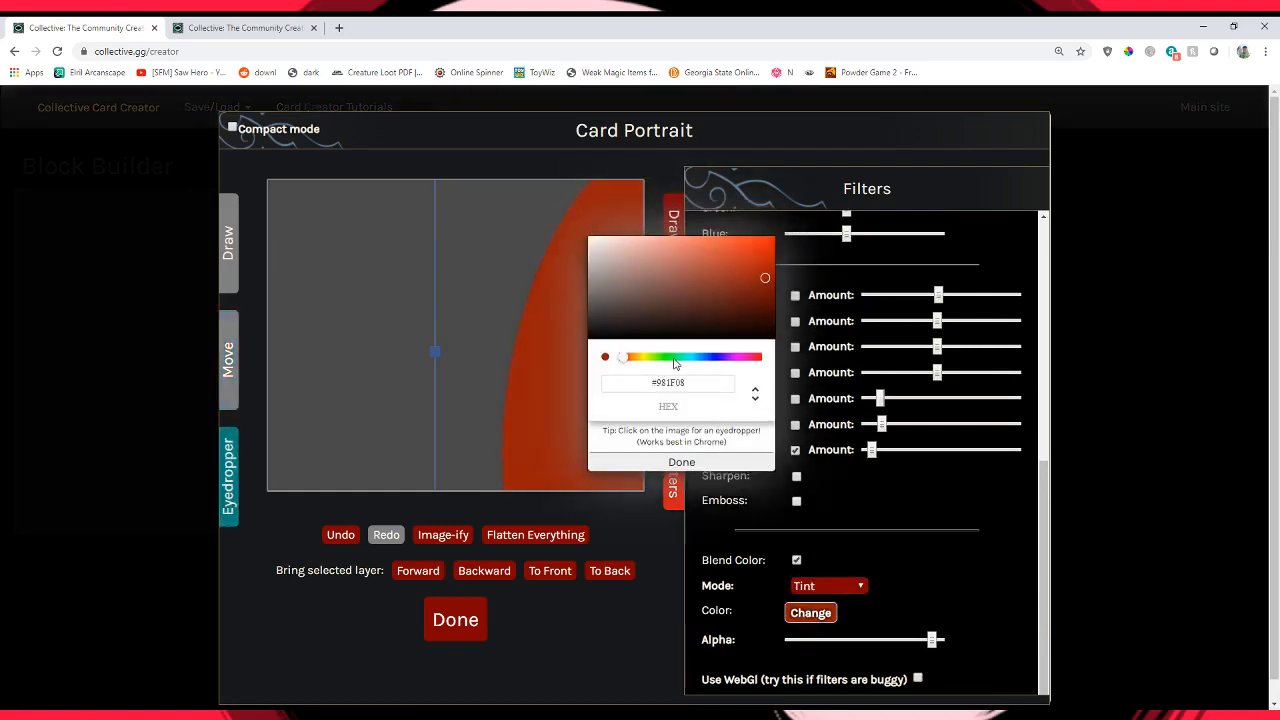
left_click(674, 359)
left_click(658, 359)
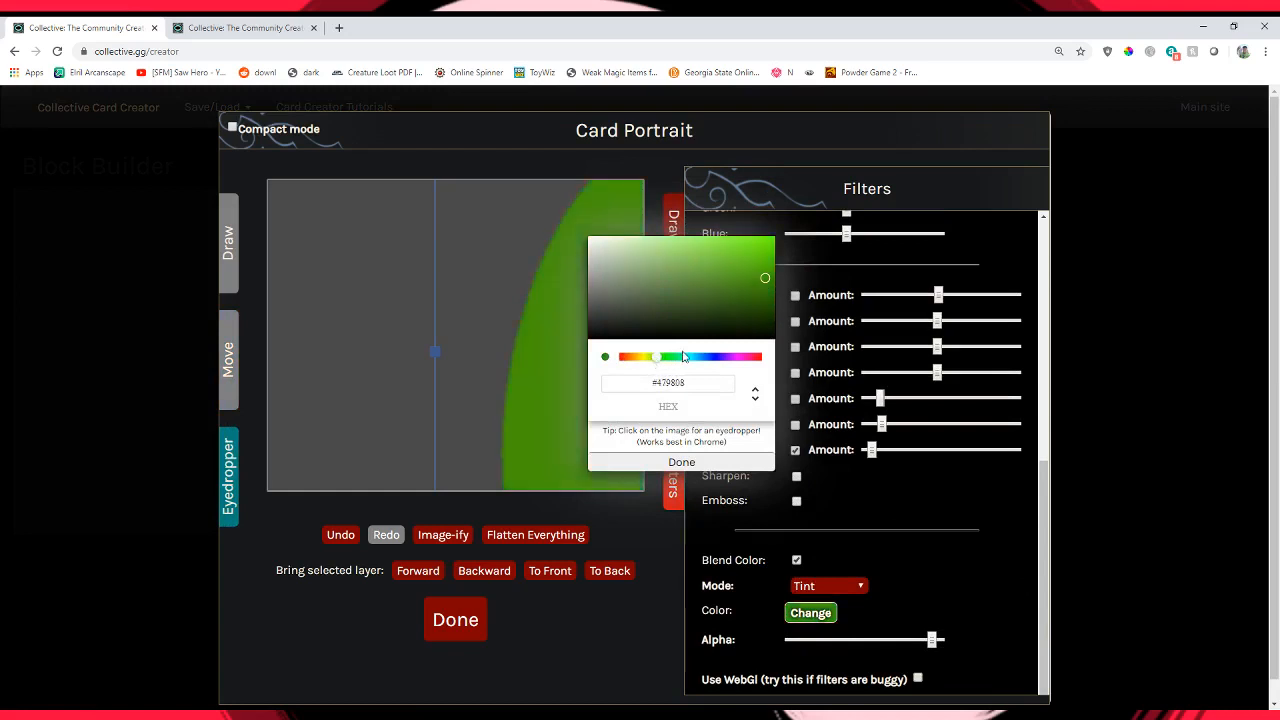
left_click(713, 359)
left_click(705, 359)
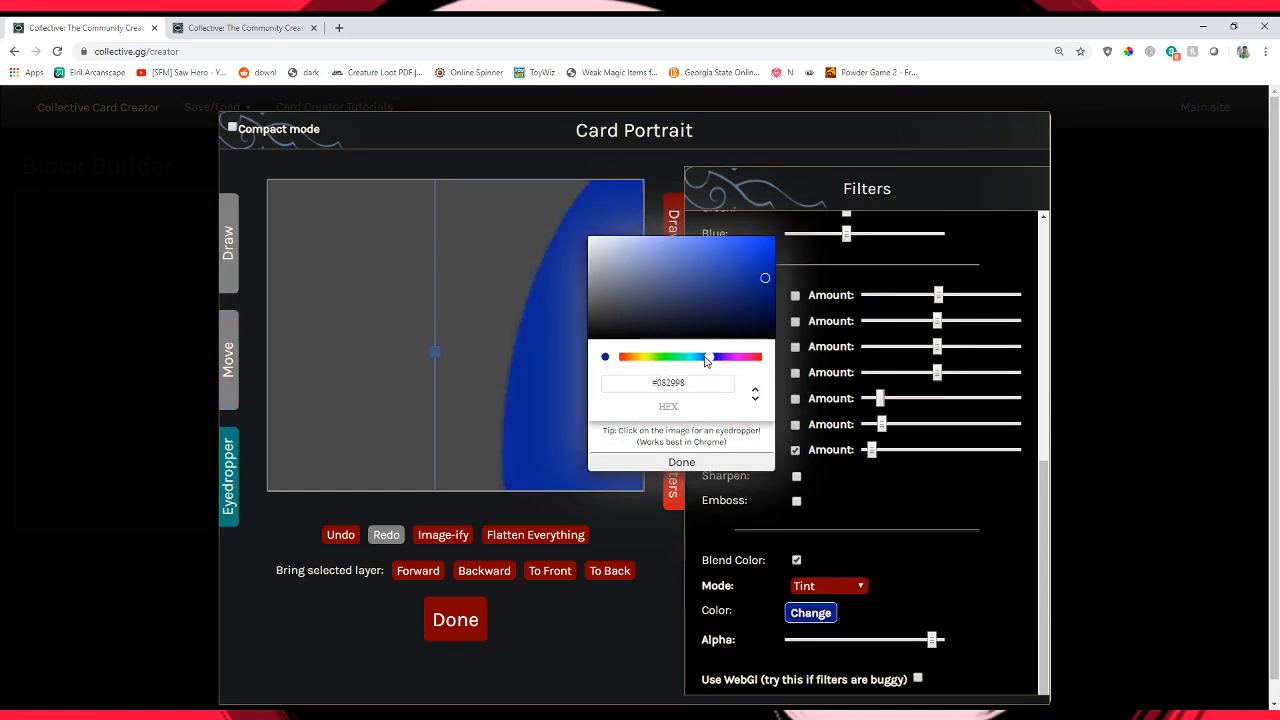
left_click(681, 462)
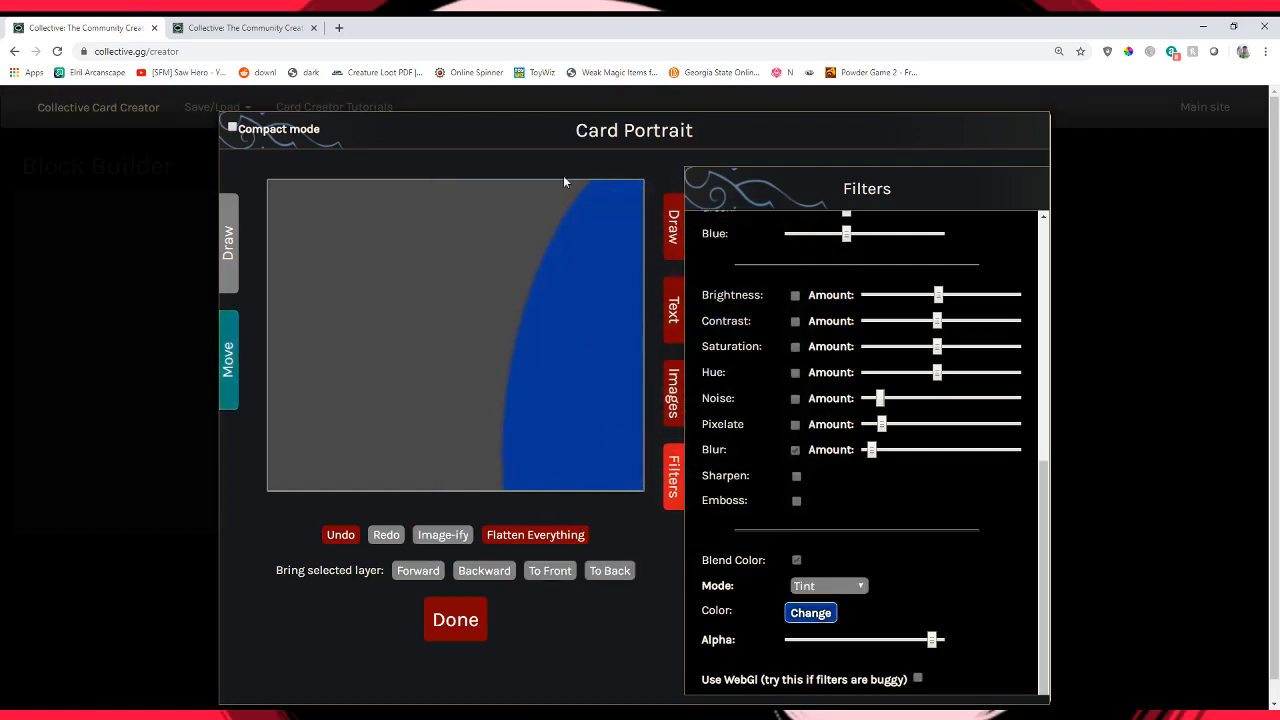
Add the aerial signal icon from Game-icons.net and remove its black background with a raised removal percentage.
left_click(661, 410)
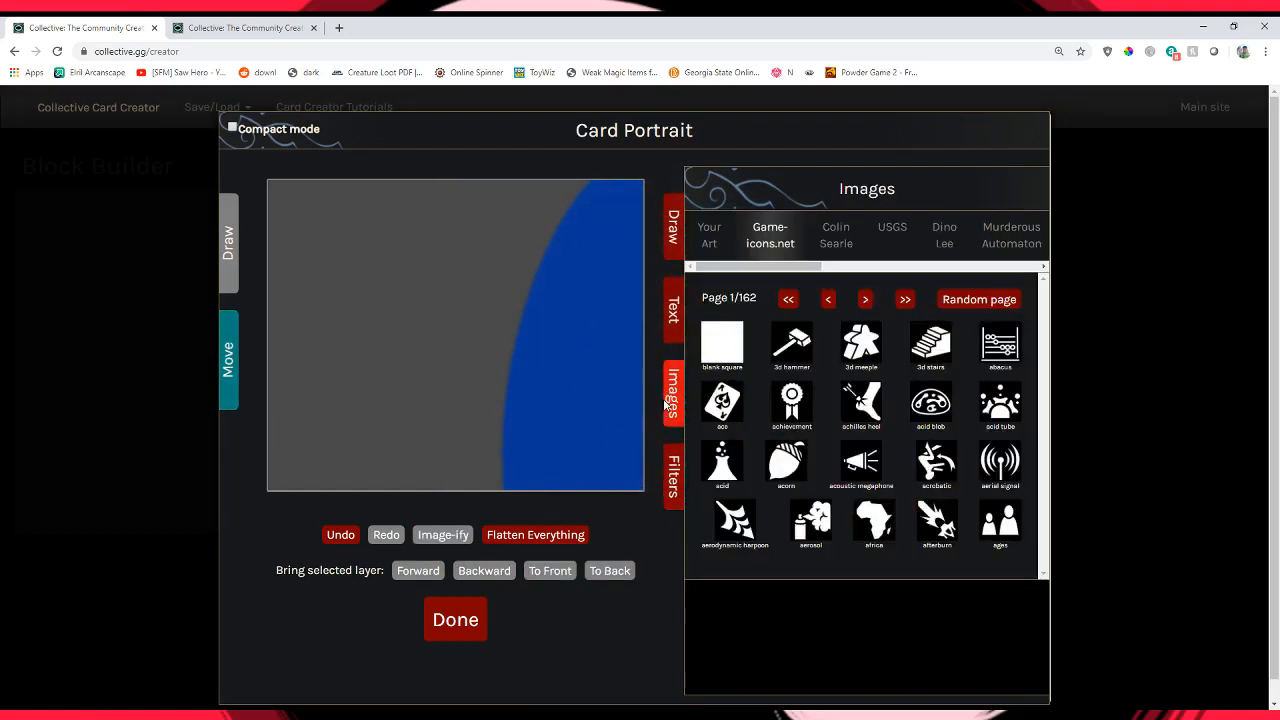
left_click(1003, 462)
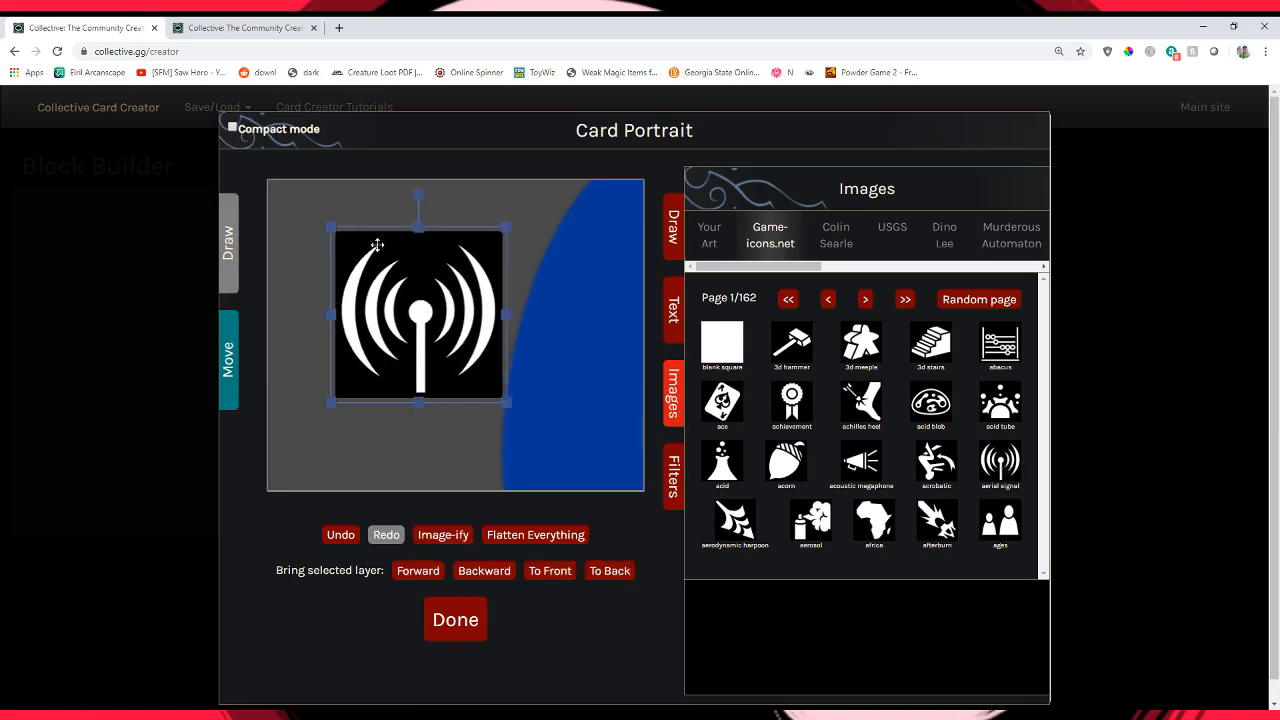
left_click(673, 476)
scroll(893, 427, "up", 1)
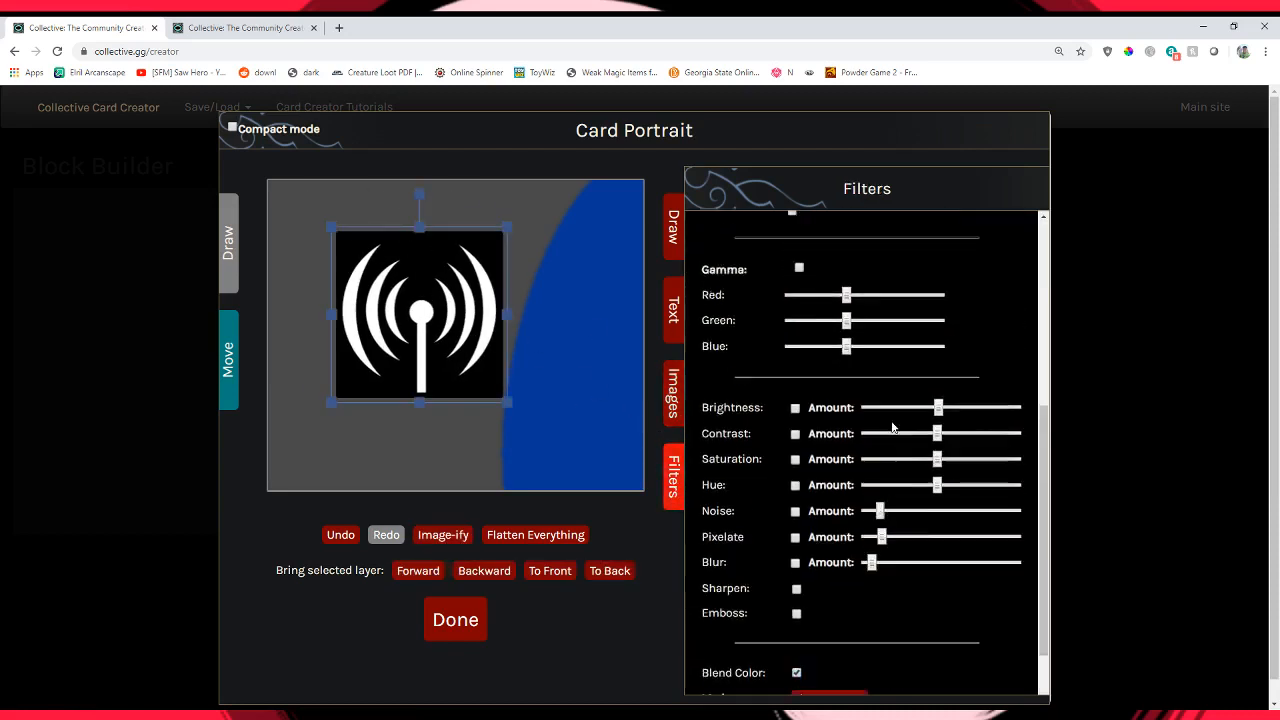
scroll(893, 427, "up", 1)
left_click(797, 238)
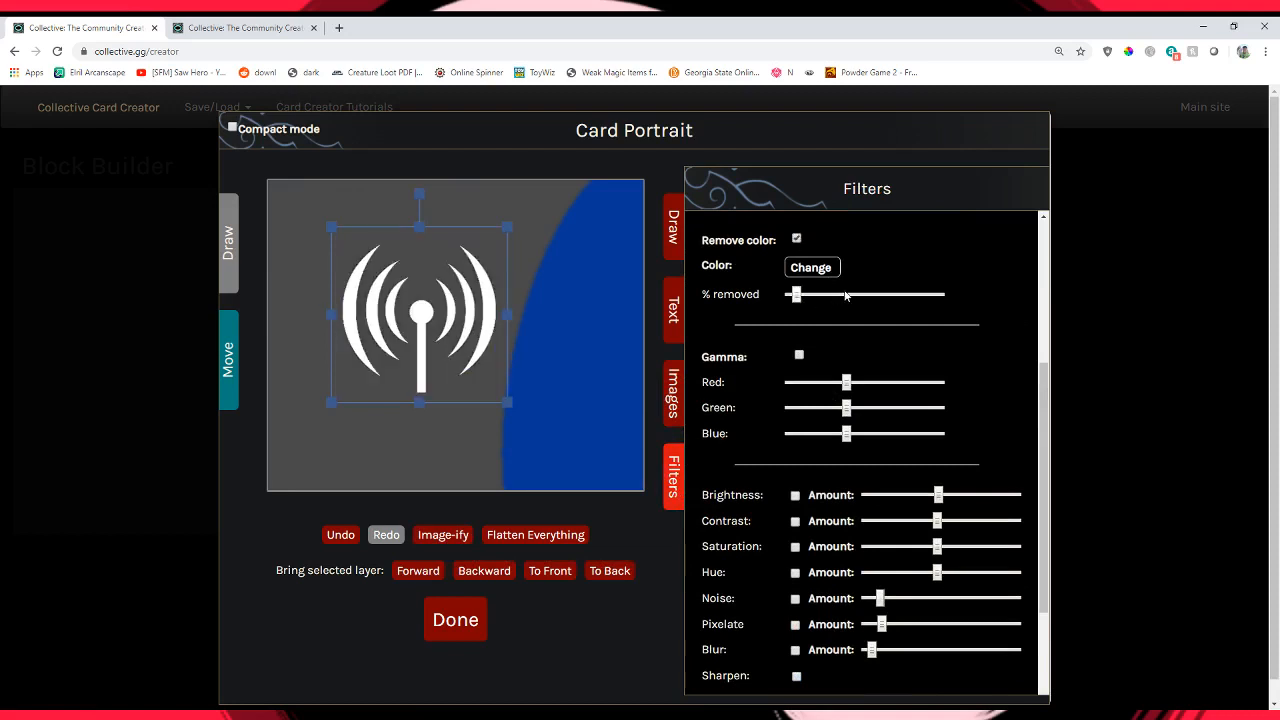
left_click_drag(797, 294, 890, 294)
Image-ify the aerial signal icon at a clockwise tilt of about 45° and rotate the resulting image counterclockwise.
left_click_drag(422, 199, 580, 237)
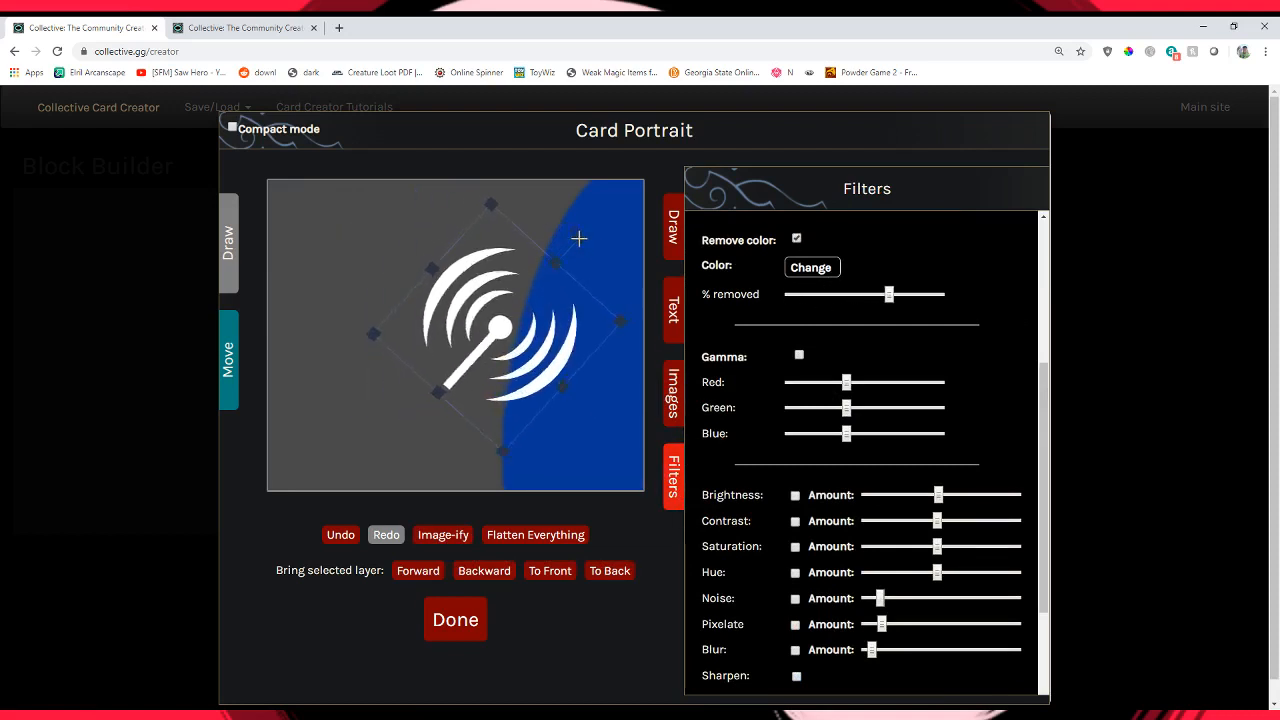
left_click(443, 535)
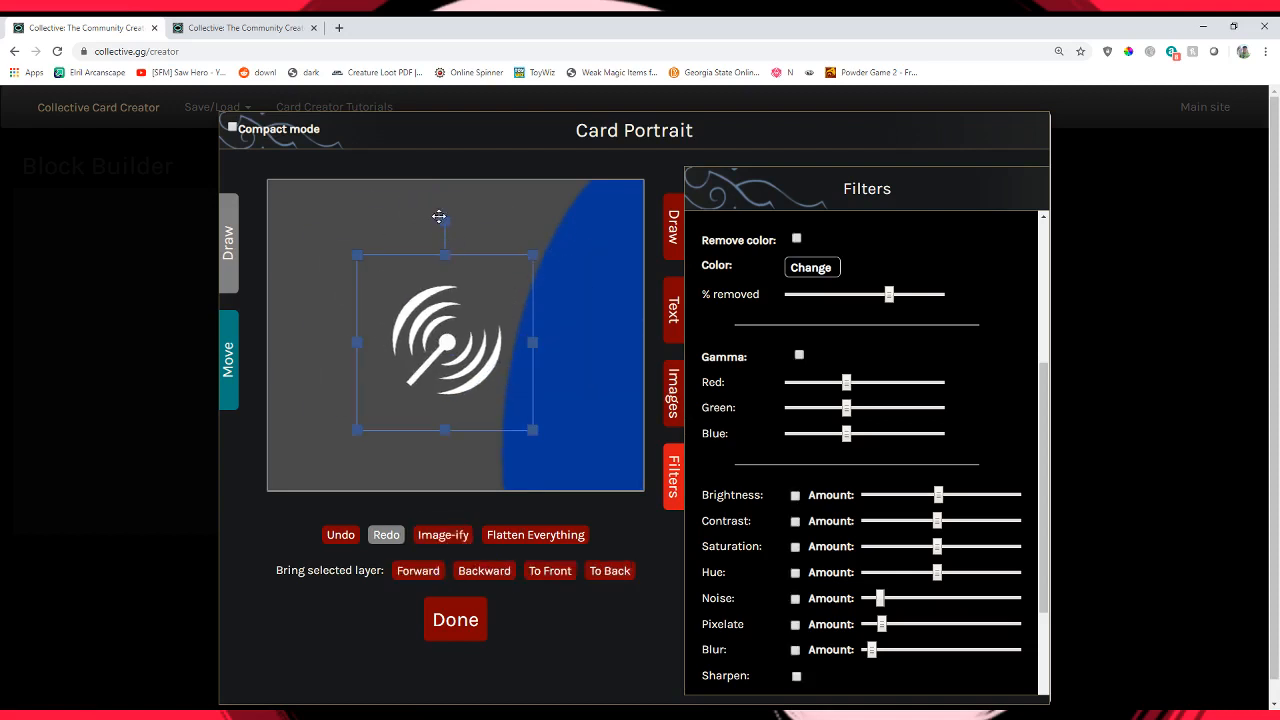
left_click_drag(445, 218, 386, 231)
Apply the Blur filter to the signal image at nearly its maximum amount.
scroll(826, 556, "down", 2)
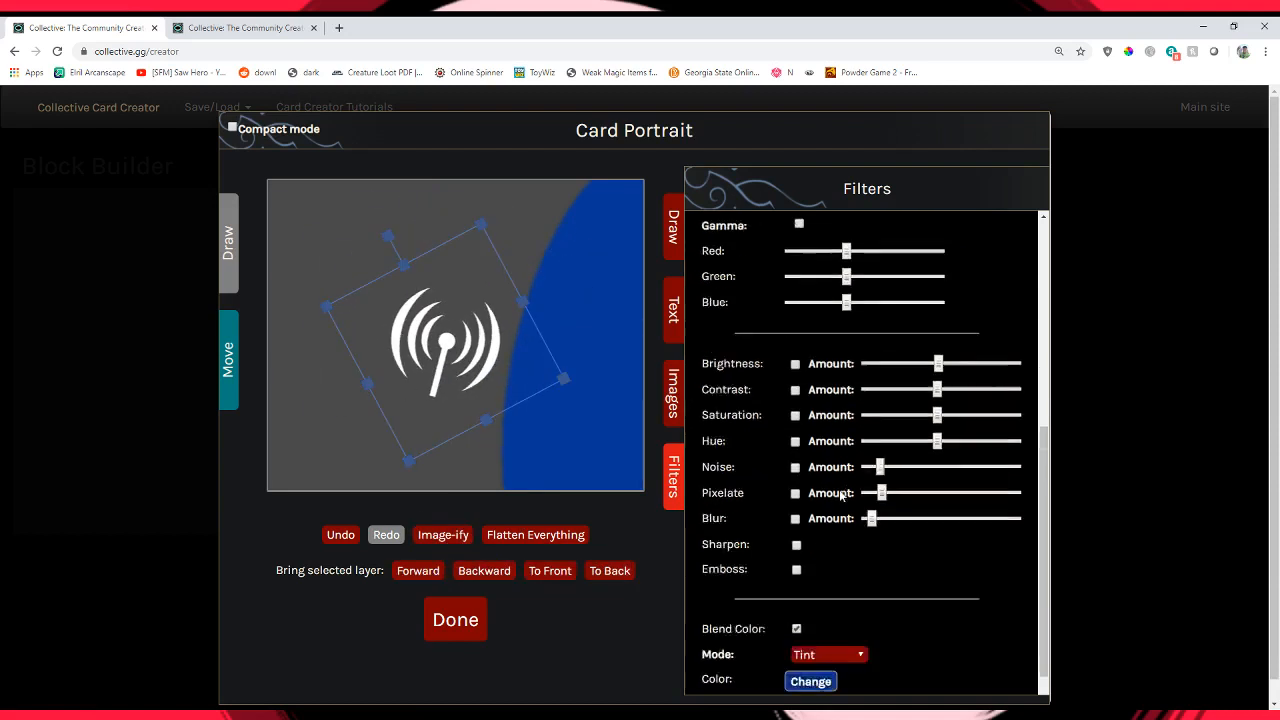
left_click(796, 450)
left_click_drag(872, 450, 1010, 451)
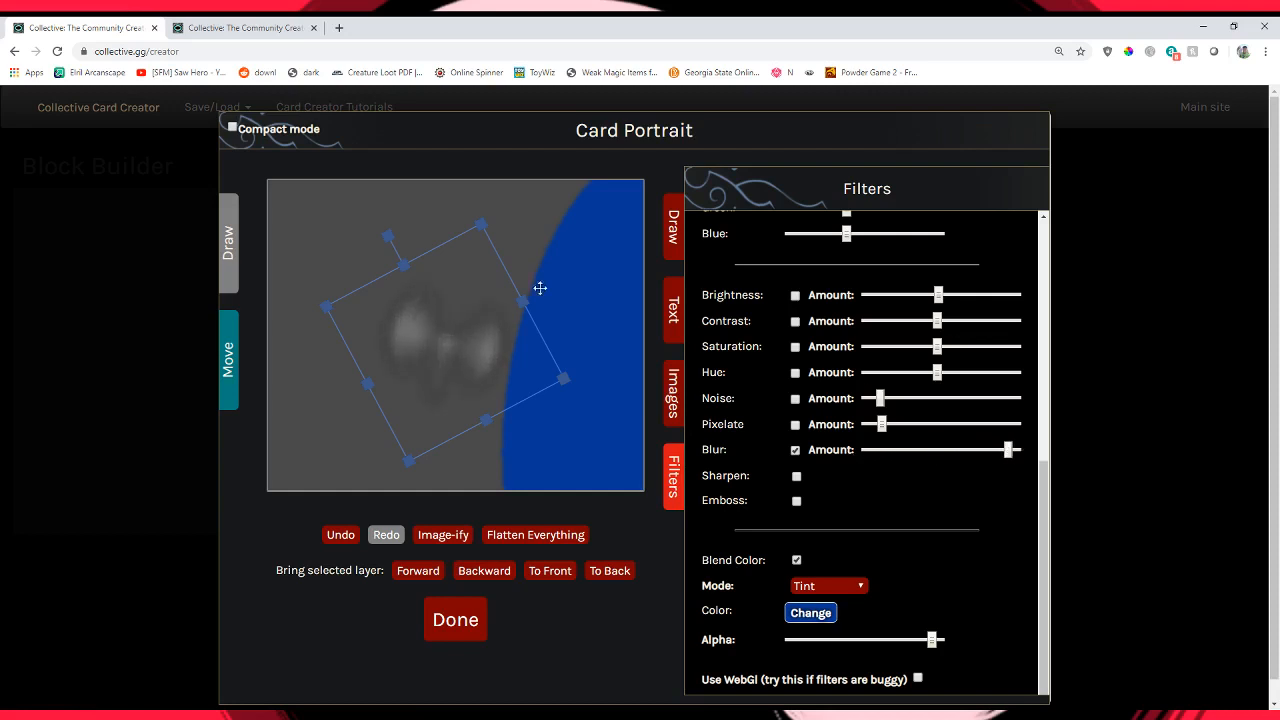
Enlarge the blurred signal image and position it over the right part of the blue shape as a soft highlight.
left_click_drag(485, 225, 720, 5)
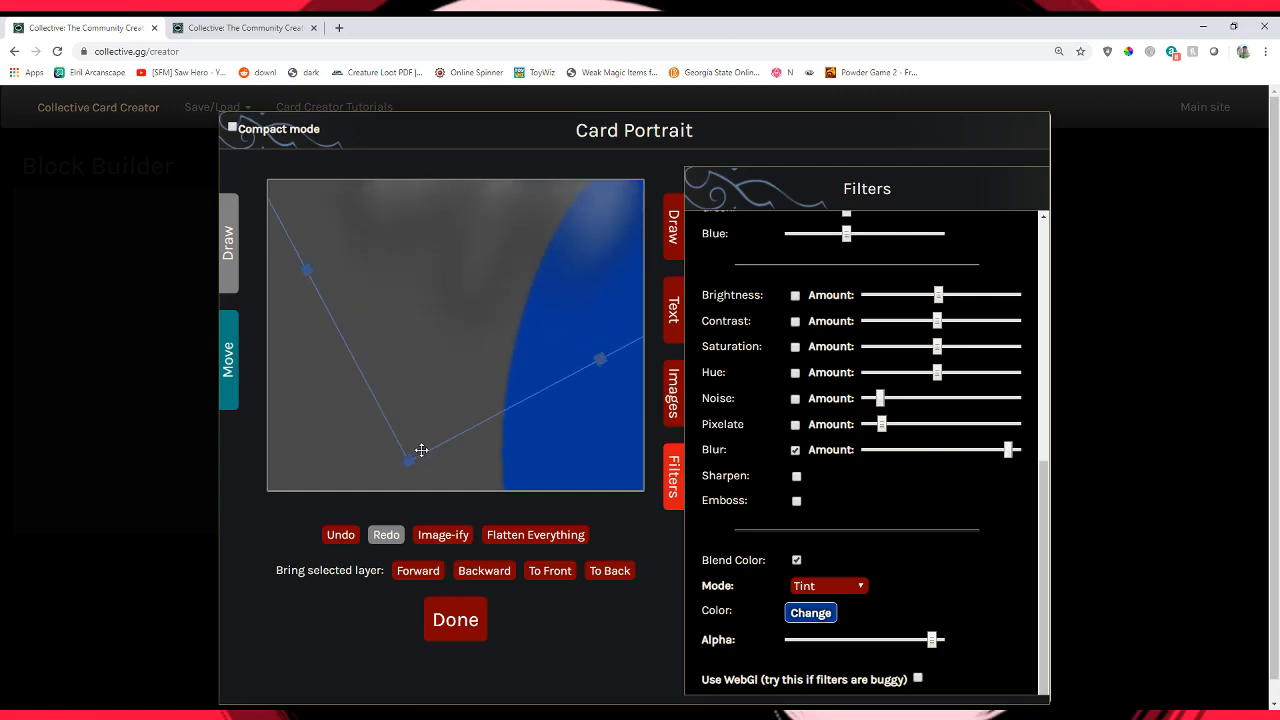
mouse_move(420, 448)
left_mouse_down()
mouse_move(578, 287)
mouse_move(520, 375)
mouse_move(466, 423)
mouse_move(523, 531)
mouse_move(611, 431)
mouse_move(631, 477)
left_mouse_up()
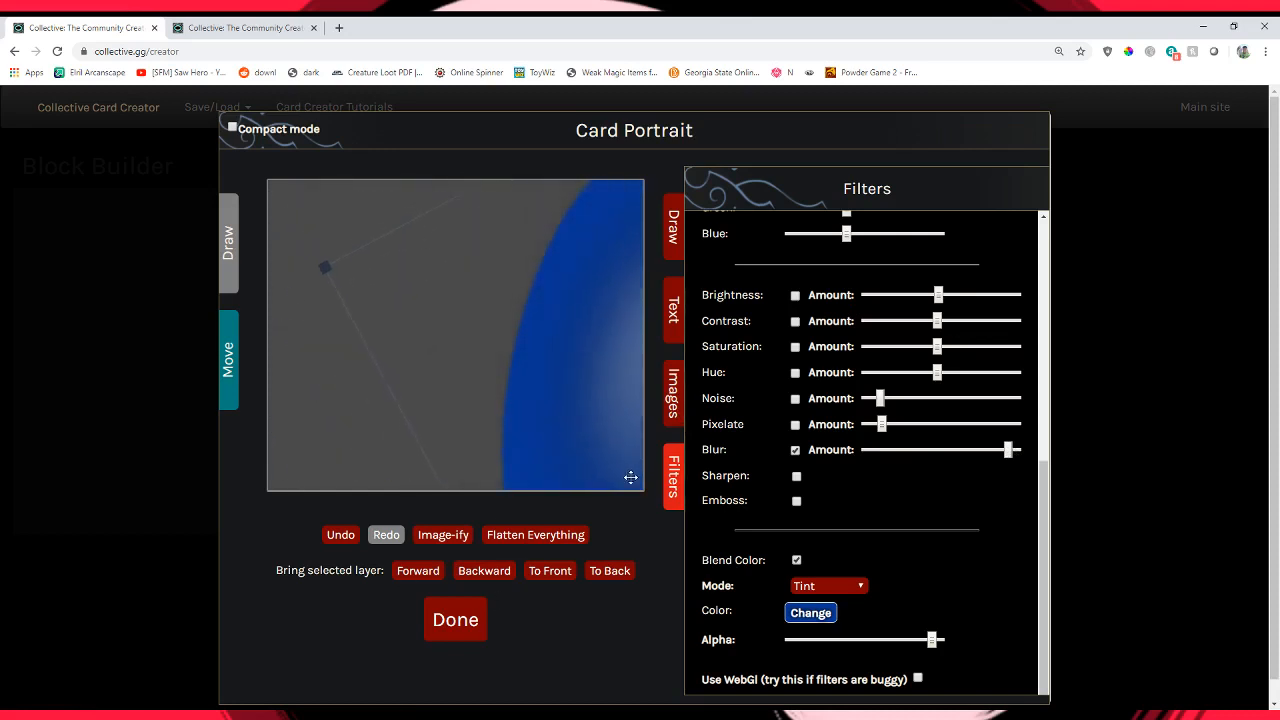
left_click_drag(322, 264, 4, 200)
left_click_drag(463, 284, 737, 372)
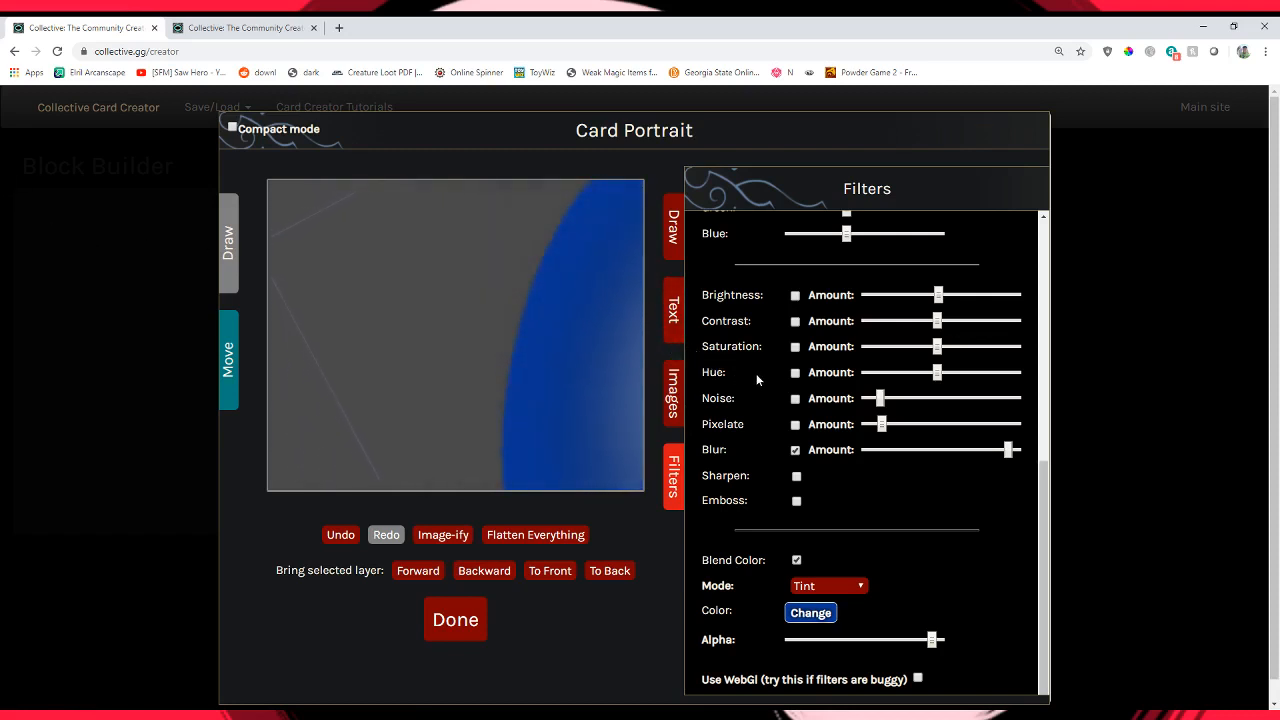
scroll(850, 545, "down", 1)
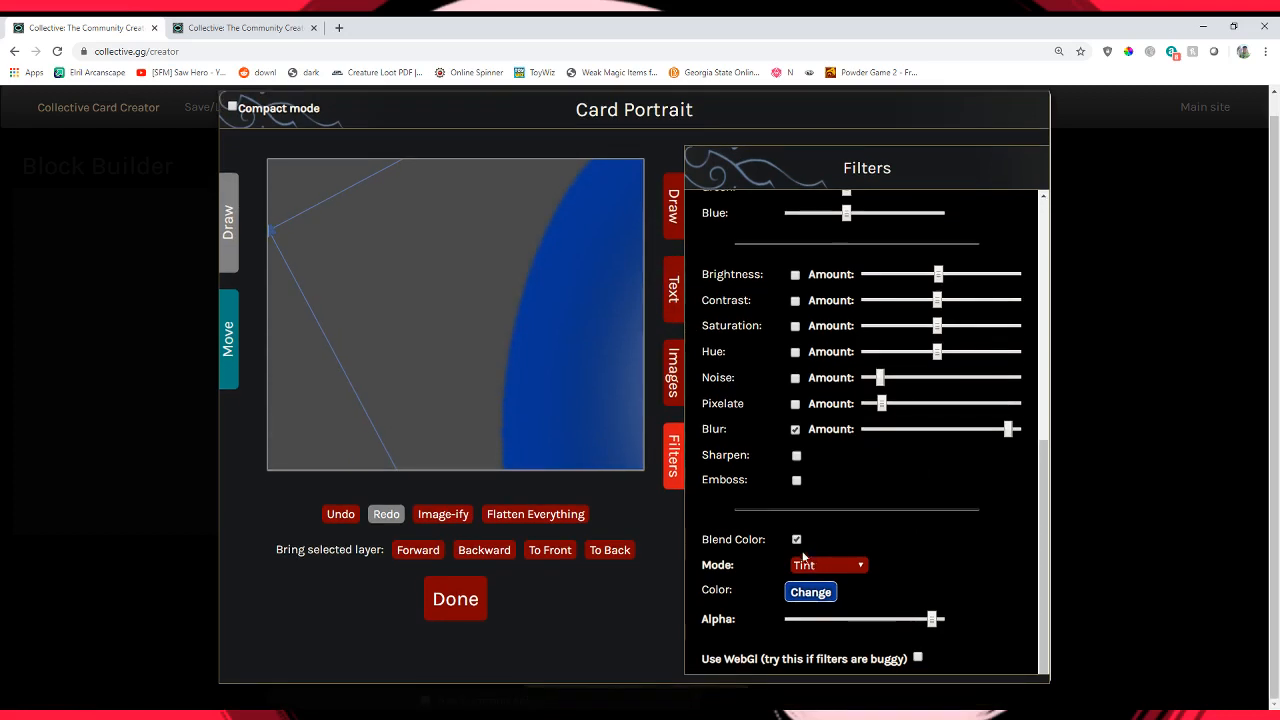
Tint the blurred signal image with a darker blue through Blend Color to turn it into shading.
left_click(797, 541)
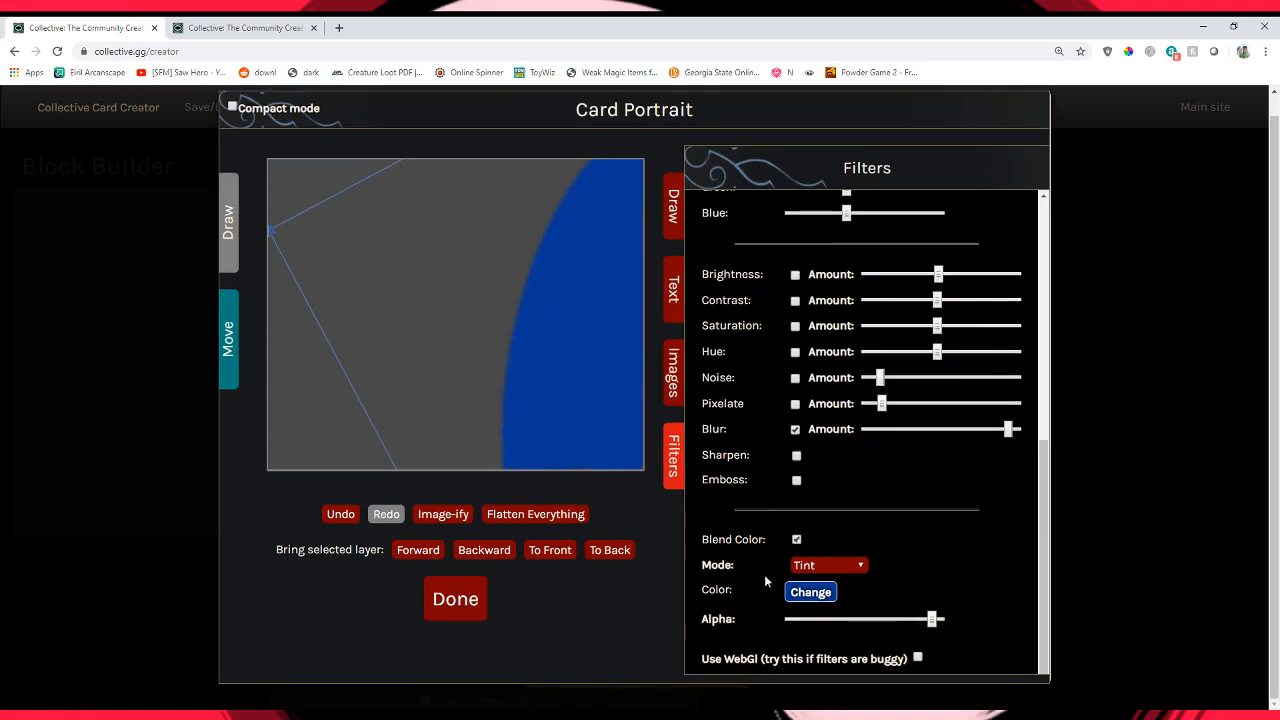
left_click(804, 598)
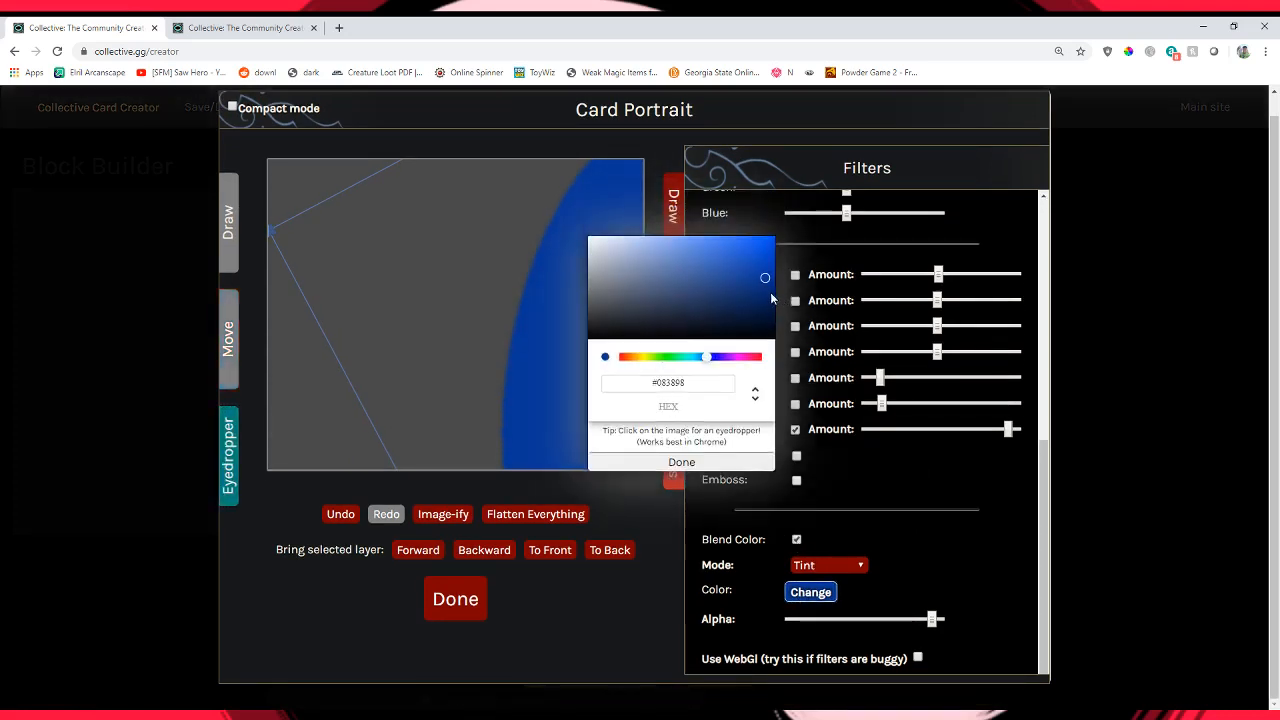
left_click_drag(771, 298, 764, 303)
left_click(745, 460)
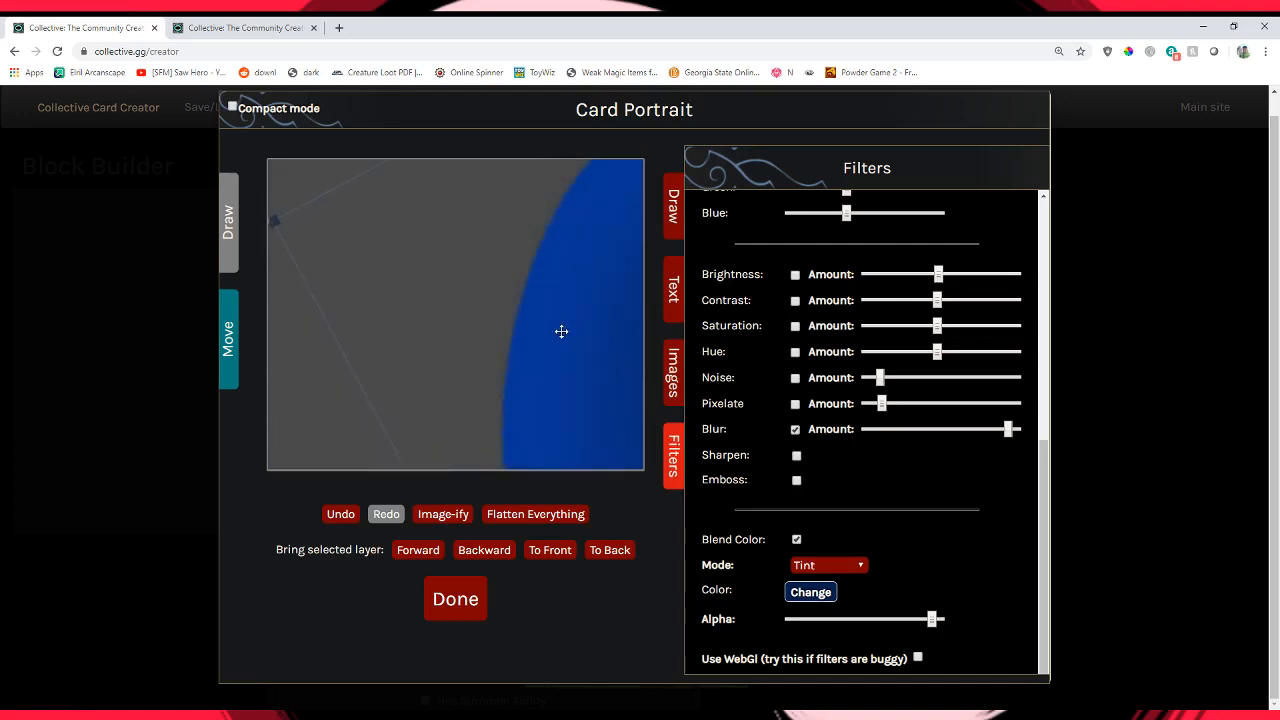
Image-ify the dark blue shading and enlarge the resulting image over the blue shape.
left_click(440, 516)
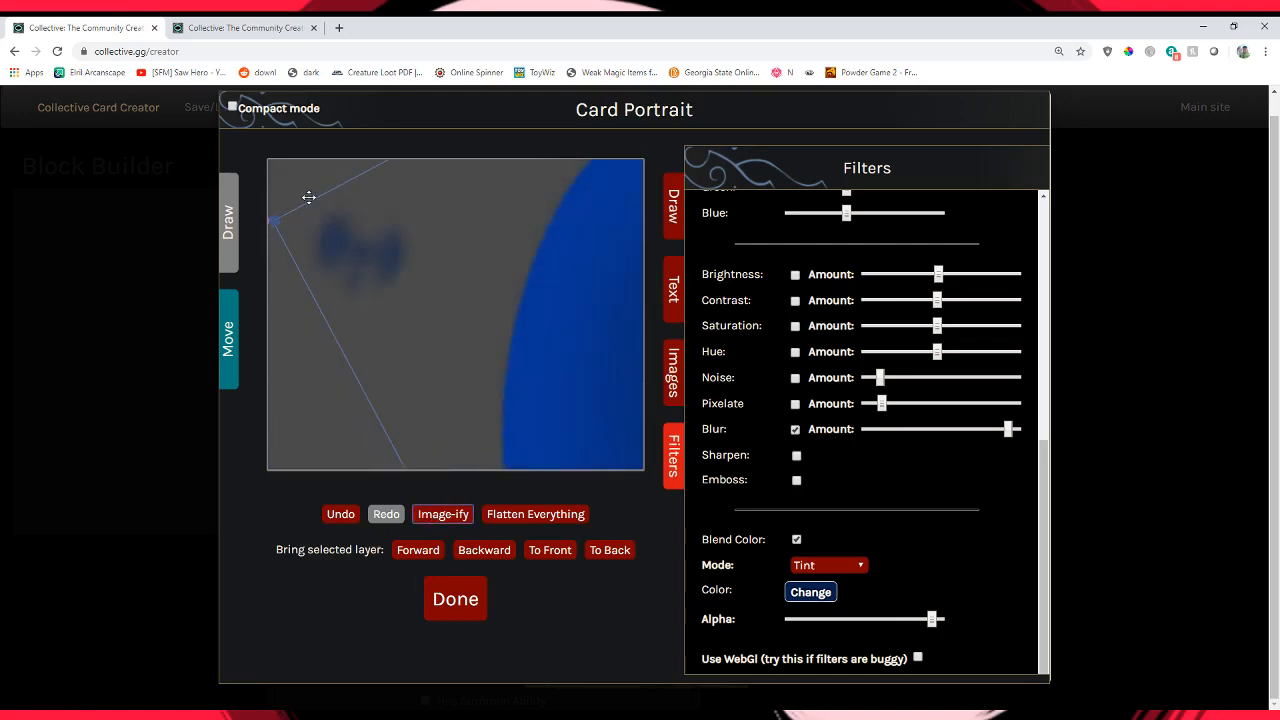
left_click(298, 191)
left_click_drag(446, 338, 1000, 708)
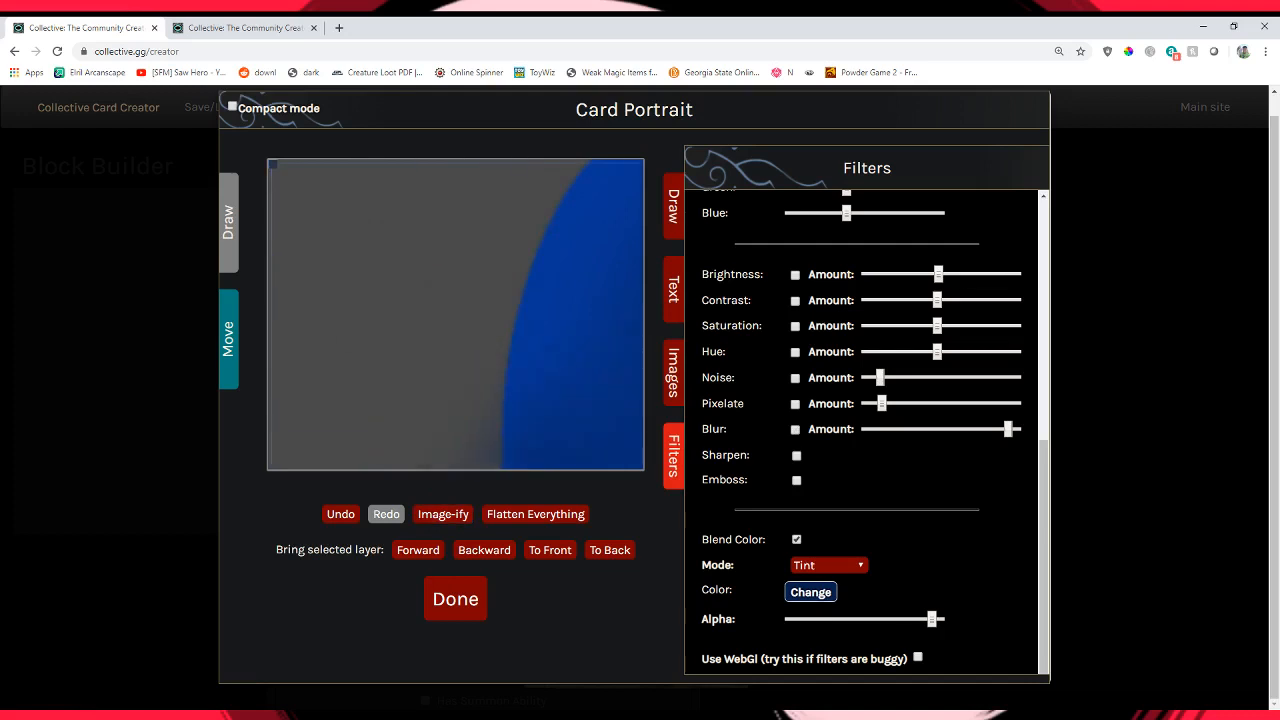
Reposition the shading image over the blue shape, and save the portrait to preview it on the card before reopening the editor.
mouse_move(364, 298)
left_mouse_down()
mouse_move(494, 186)
mouse_move(444, 169)
mouse_move(506, 286)
mouse_move(516, 382)
mouse_move(424, 338)
mouse_move(289, 314)
mouse_move(540, 528)
mouse_move(525, 504)
mouse_move(500, 501)
mouse_move(530, 503)
mouse_move(489, 505)
left_mouse_up()
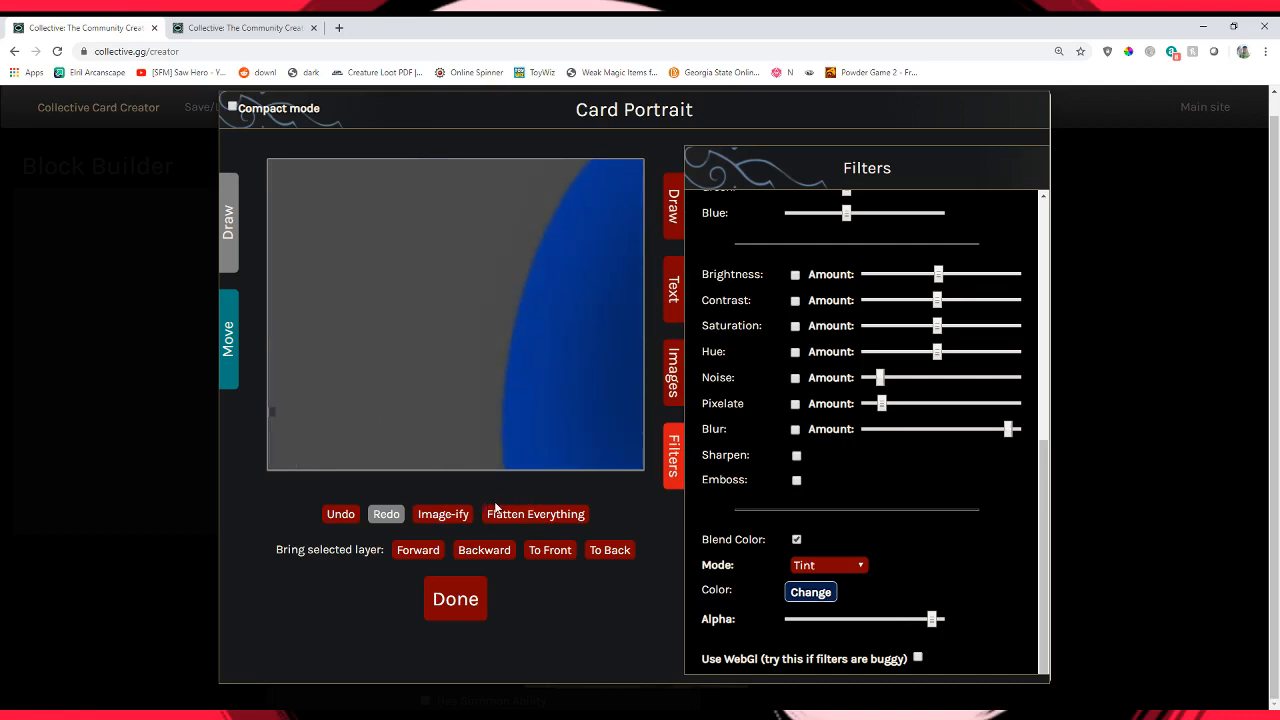
left_click(462, 604)
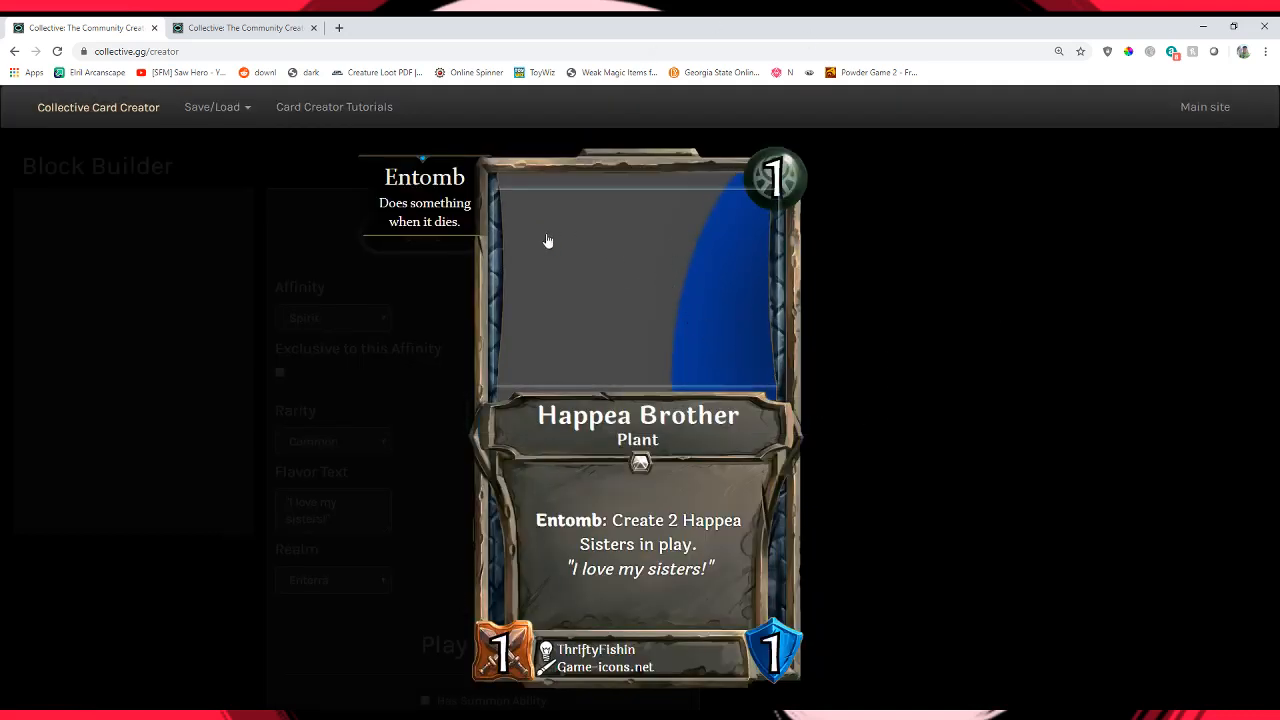
left_click(571, 277)
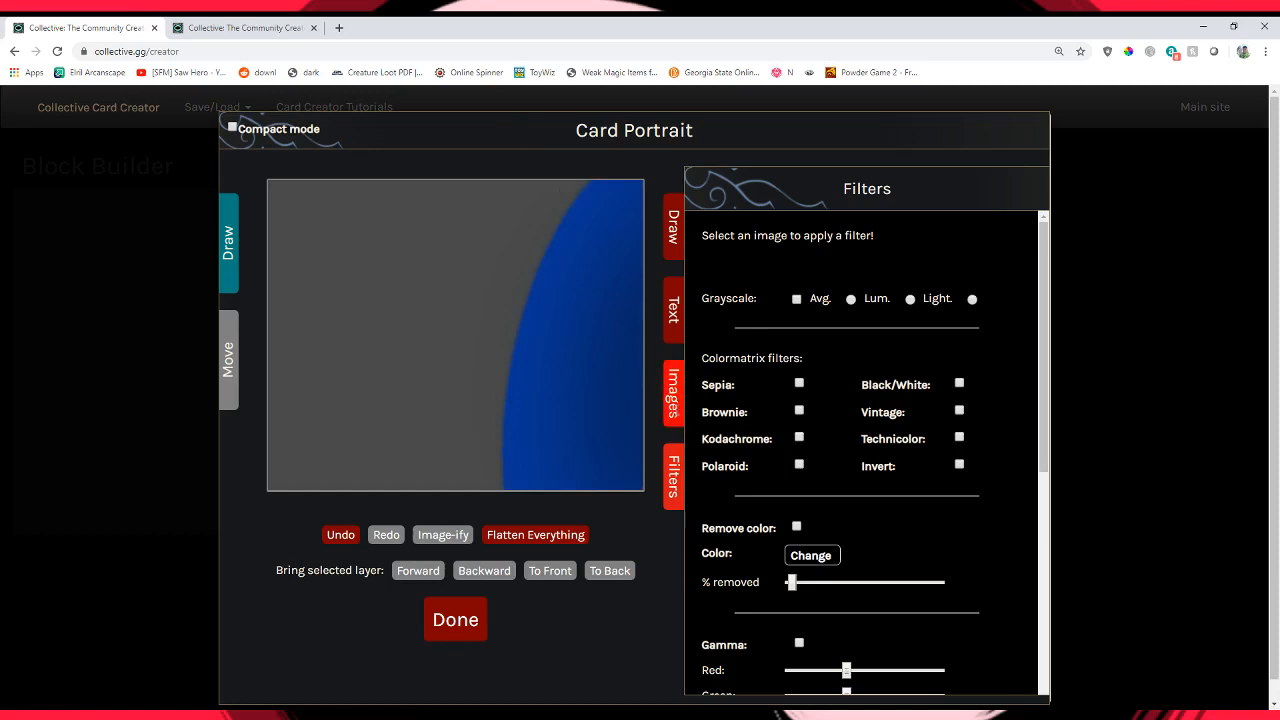
Add the red sphere from the Colin Searle images near the centre of the canvas and raise its brightness moderately.
left_click(828, 240)
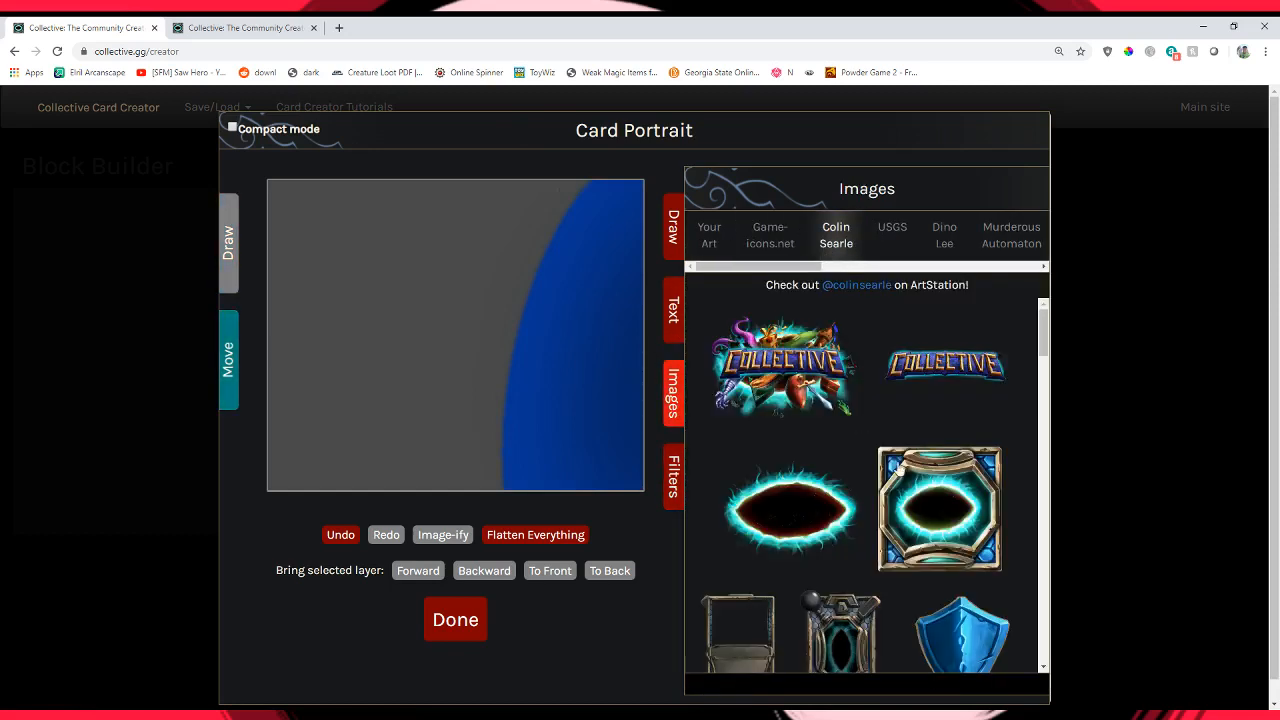
scroll(880, 460, "down", 3)
scroll(897, 479, "down", 1)
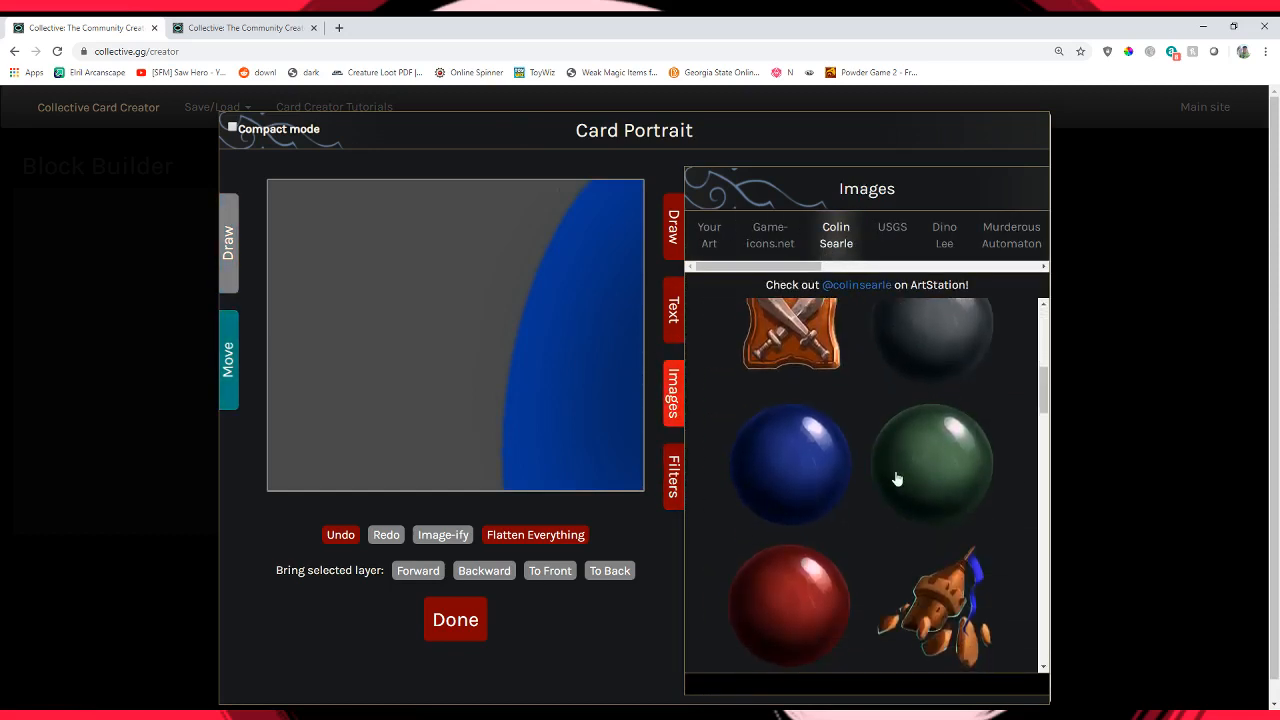
left_click(820, 620)
left_click_drag(389, 295, 476, 334)
scroll(857, 553, "down", 3)
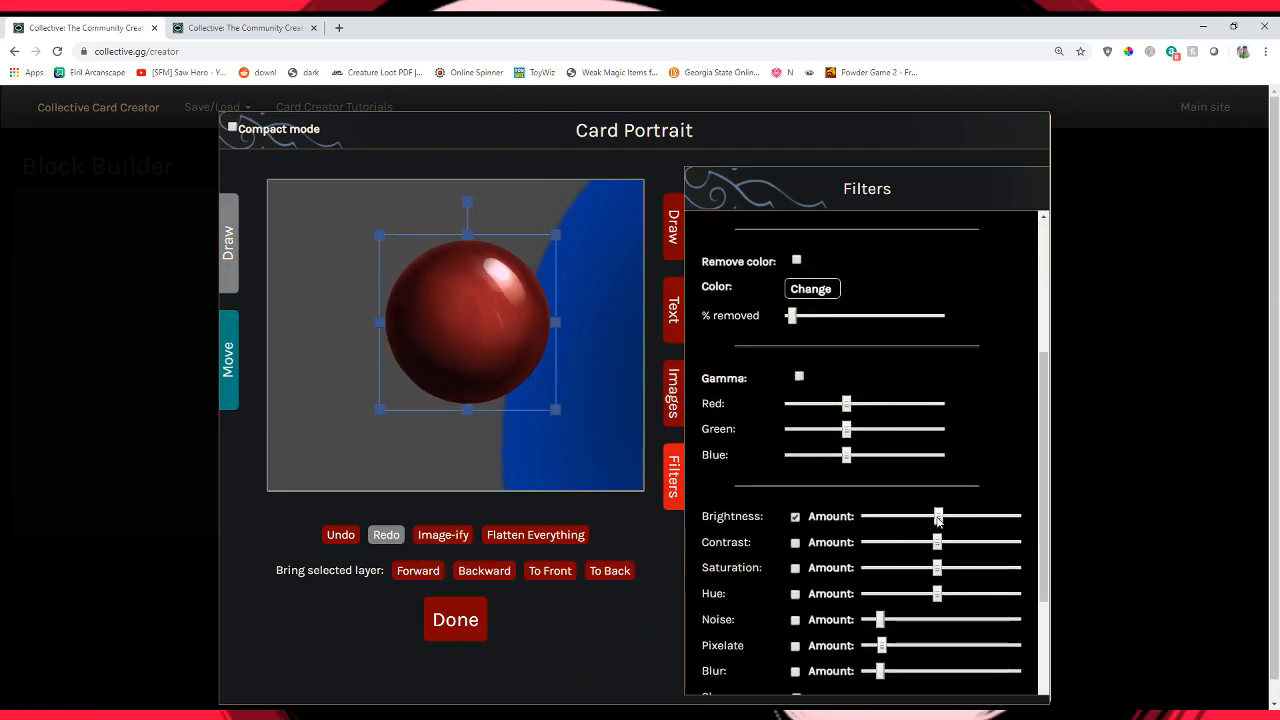
left_click_drag(938, 518, 957, 522)
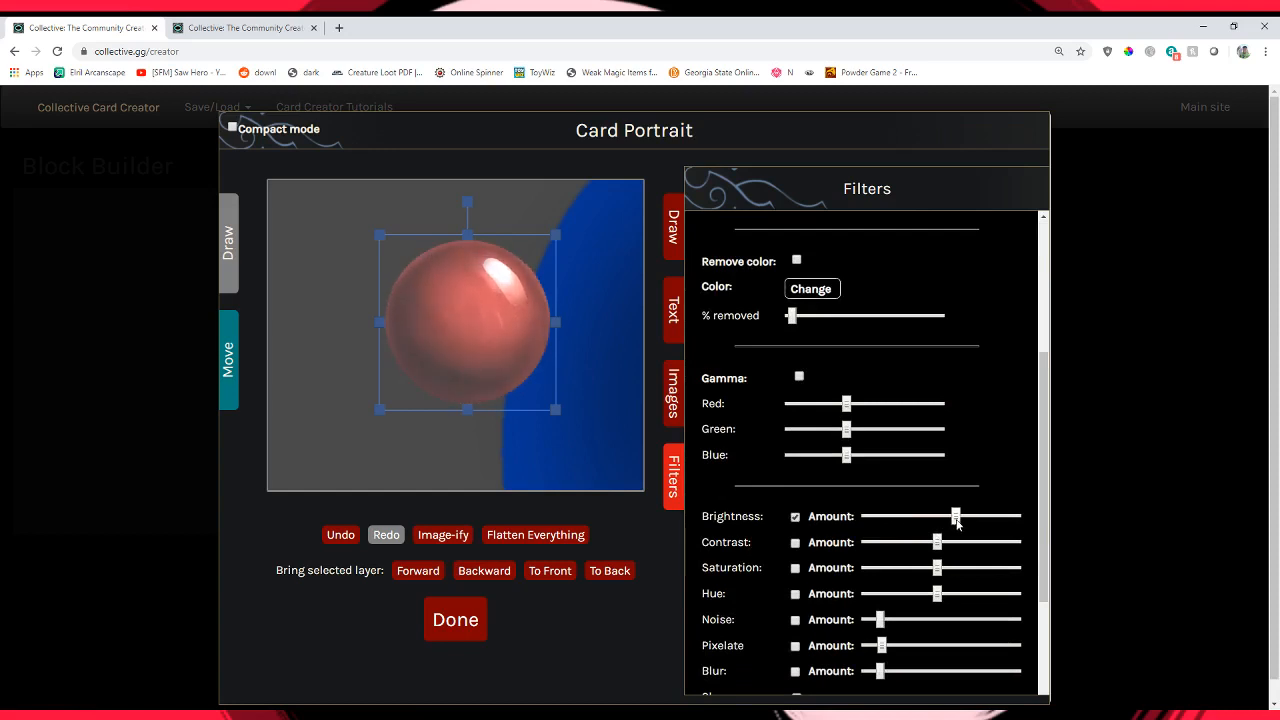
Enable Blend Color on the sphere and set the blend mode to Multiply.
scroll(958, 522, "down", 3)
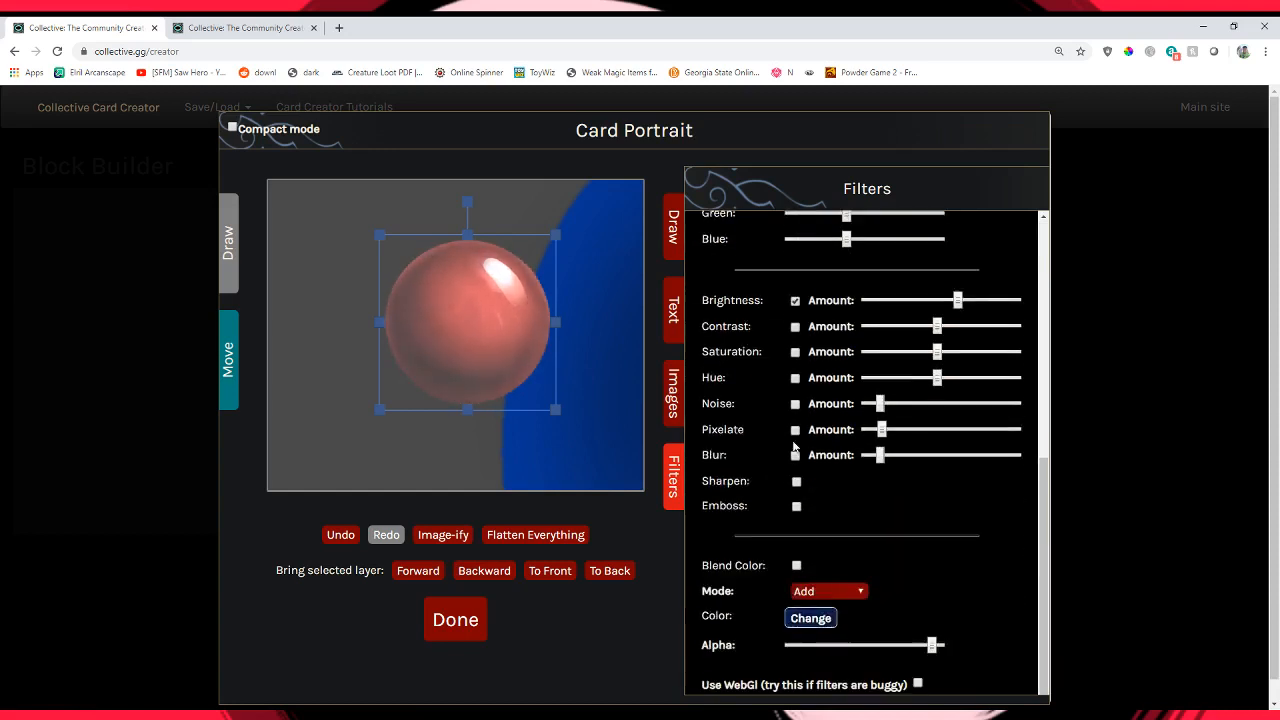
left_click(797, 560)
left_click(797, 560)
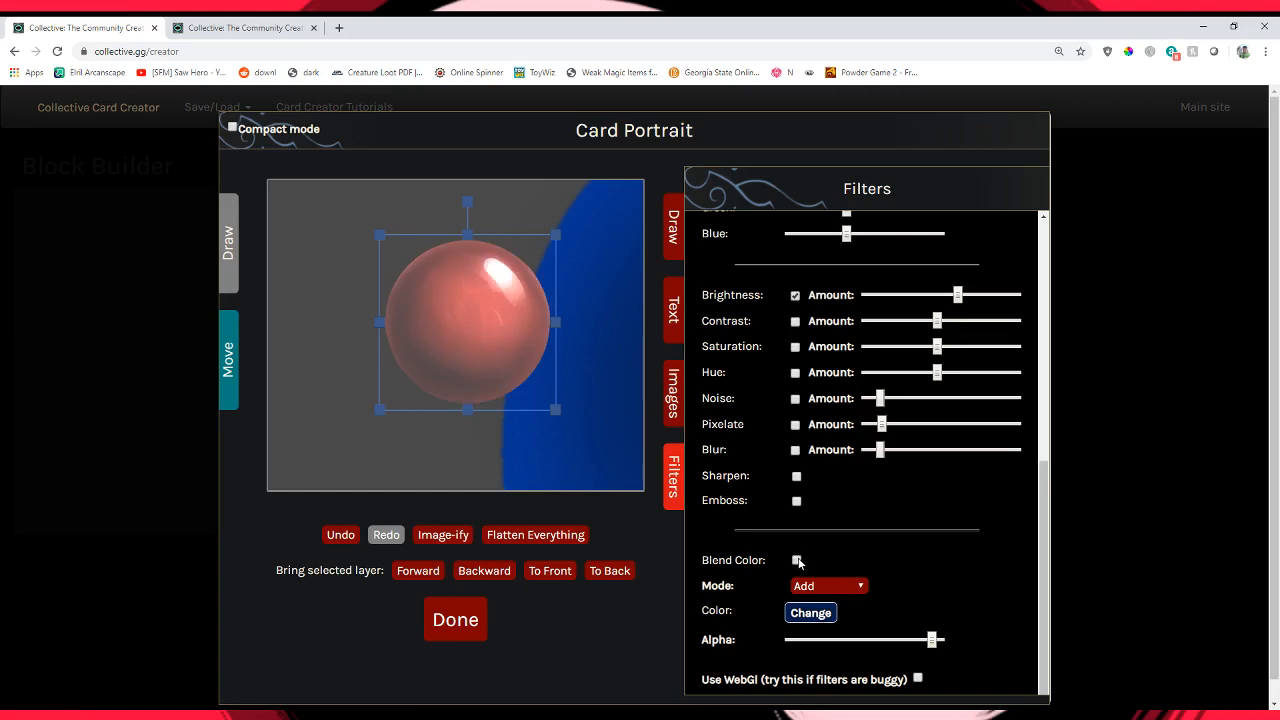
left_click(797, 560)
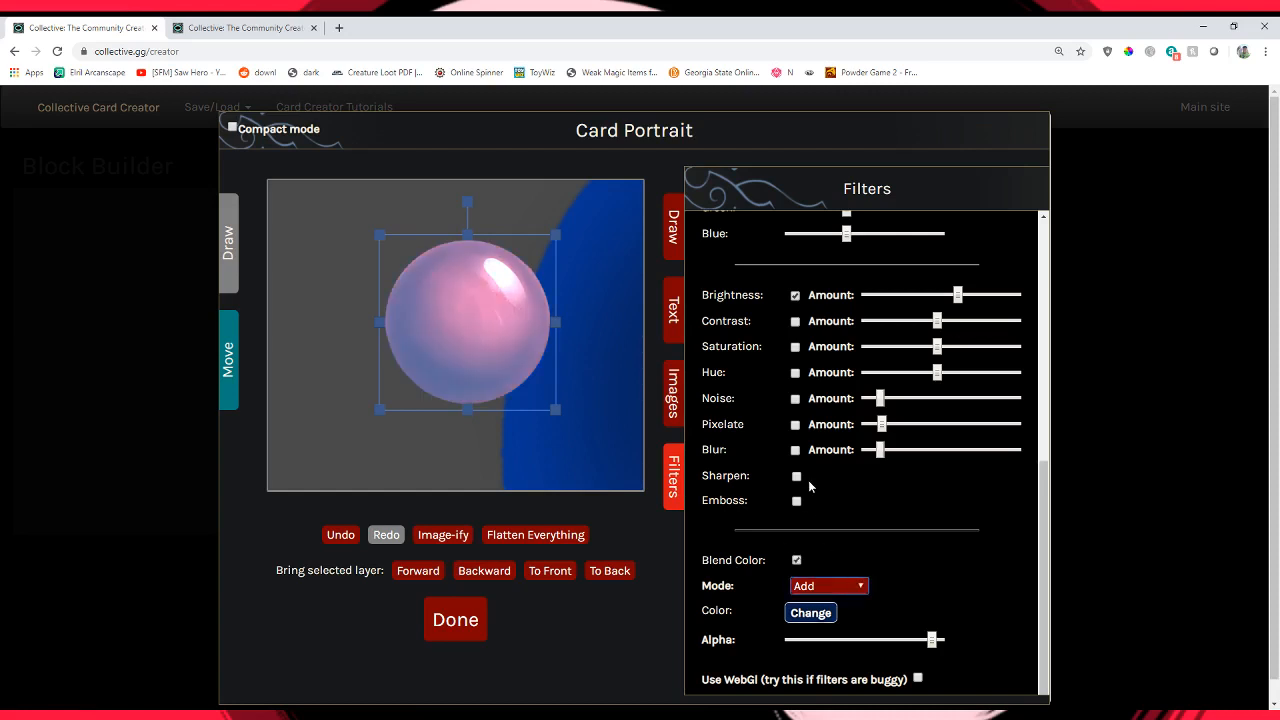
left_click(810, 486)
Set the sphere's blend color to brown #8C6229 and raise its brightness further for an orange look.
left_click(811, 613)
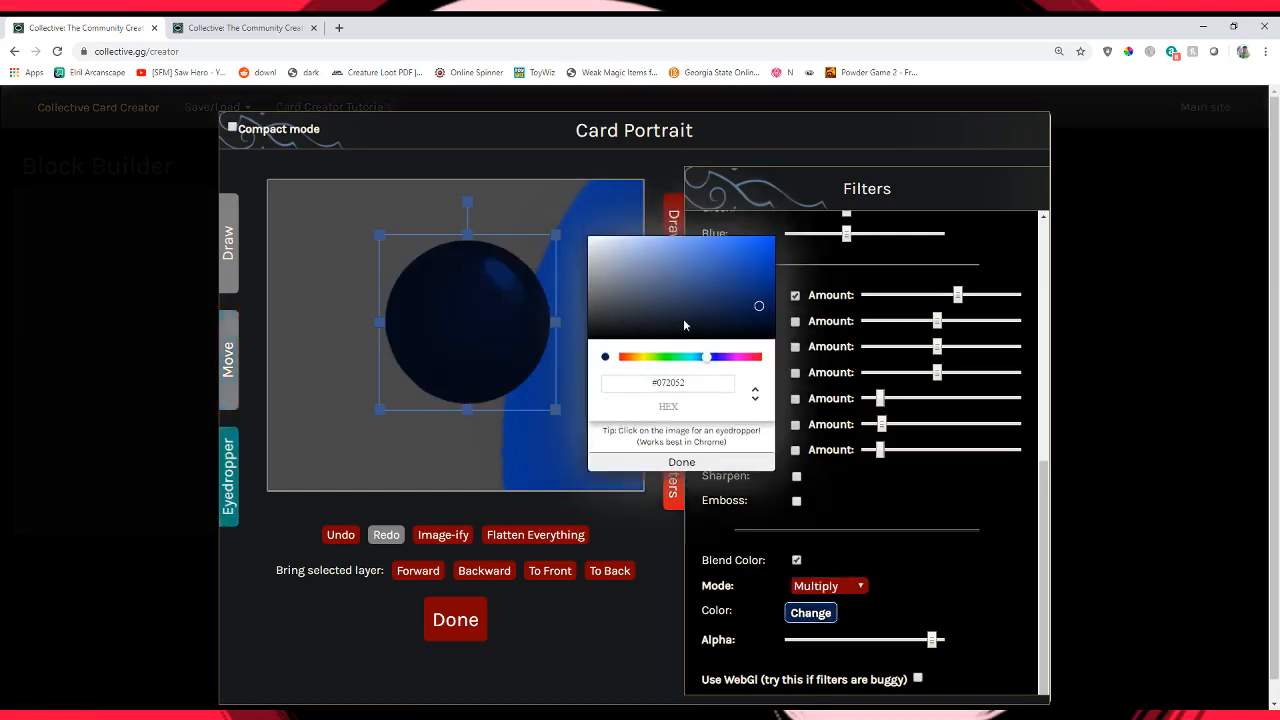
mouse_move(690, 287)
left_mouse_down()
mouse_move(706, 274)
mouse_move(703, 363)
mouse_move(633, 358)
left_mouse_up()
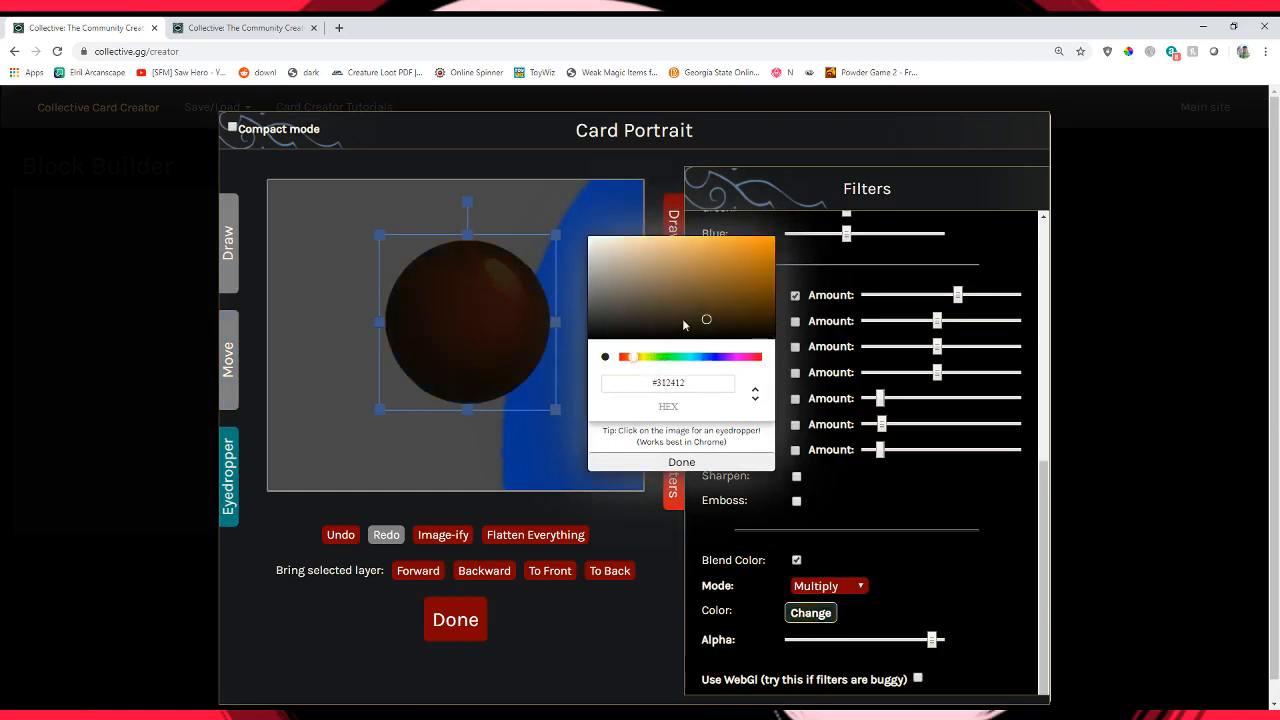
left_click(720, 283)
left_click(734, 463)
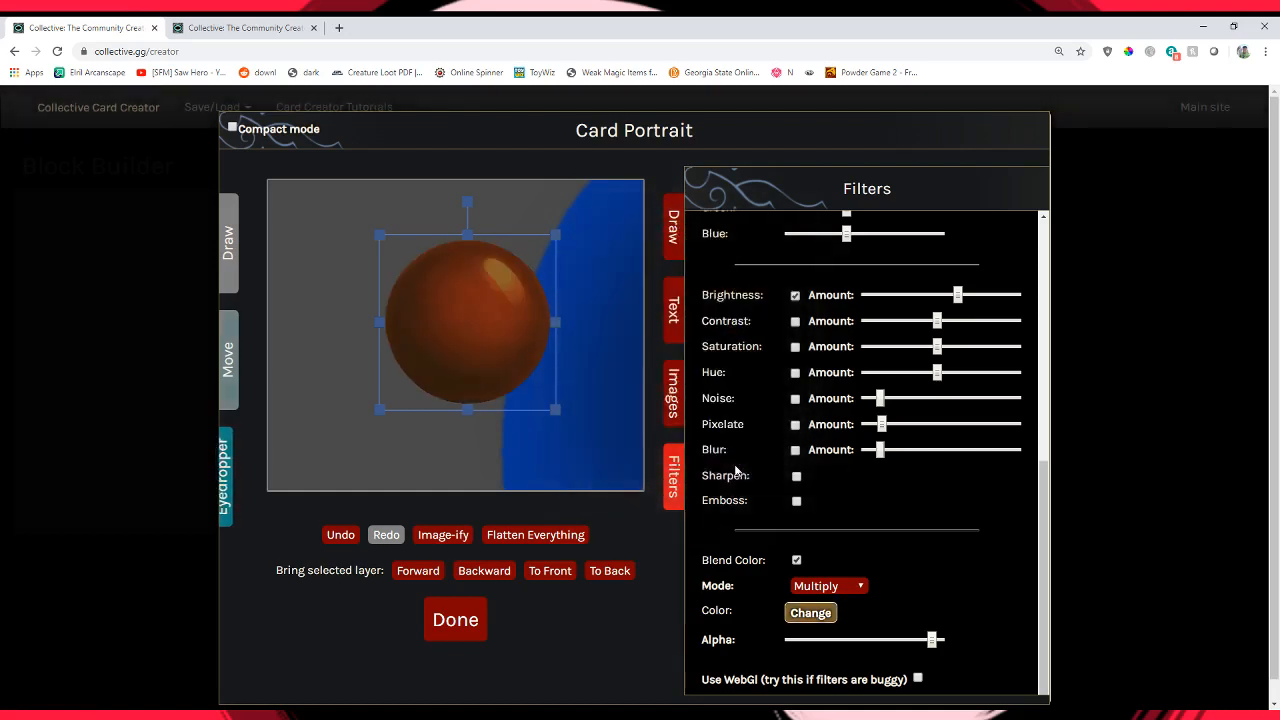
left_click_drag(958, 297, 964, 299)
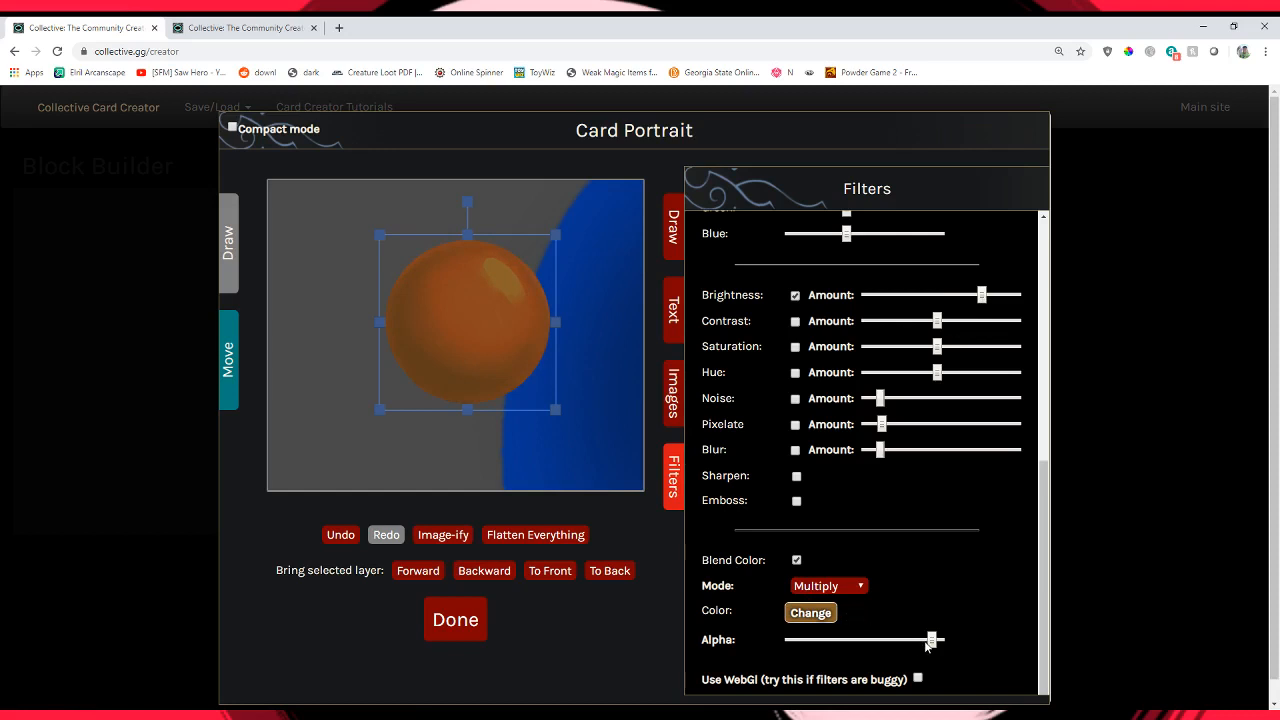
mouse_move(926, 645)
left_mouse_down()
mouse_move(905, 642)
mouse_move(940, 638)
left_mouse_up()
Delete the blue shape and its shading from behind the orange sphere.
left_click(486, 190)
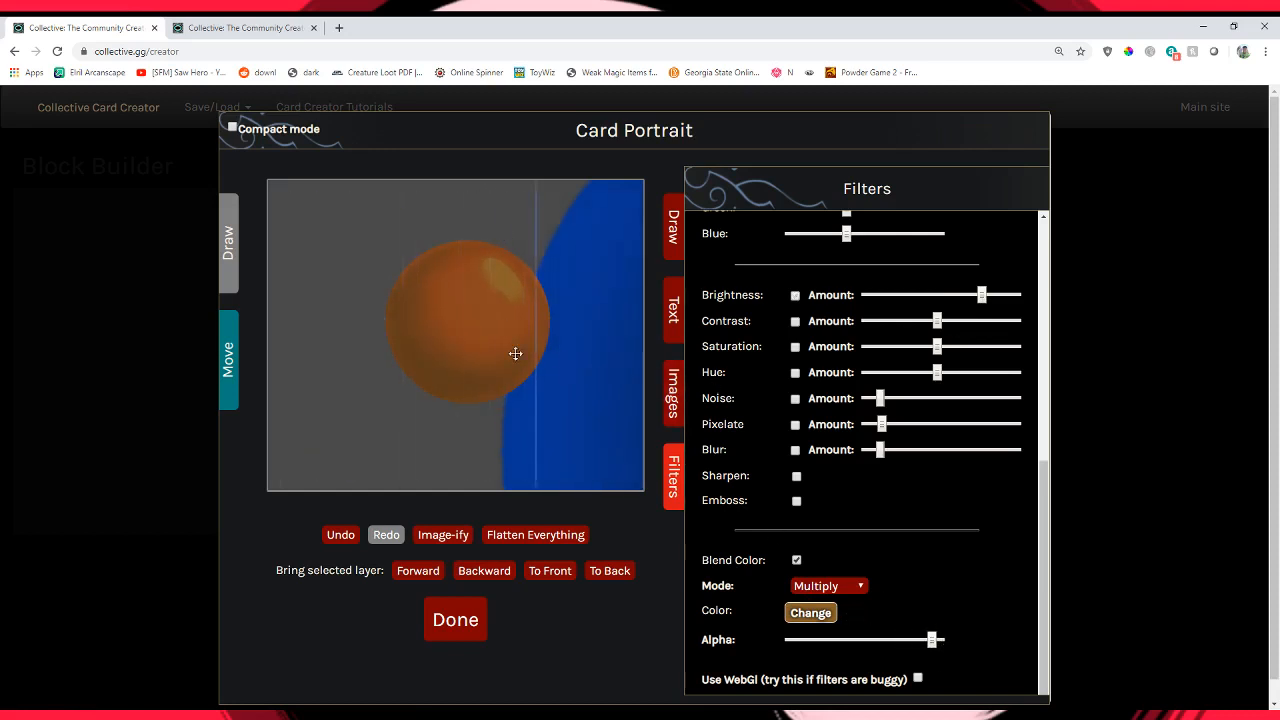
left_click_drag(625, 424, 582, 449)
scroll(582, 449, "down", 1)
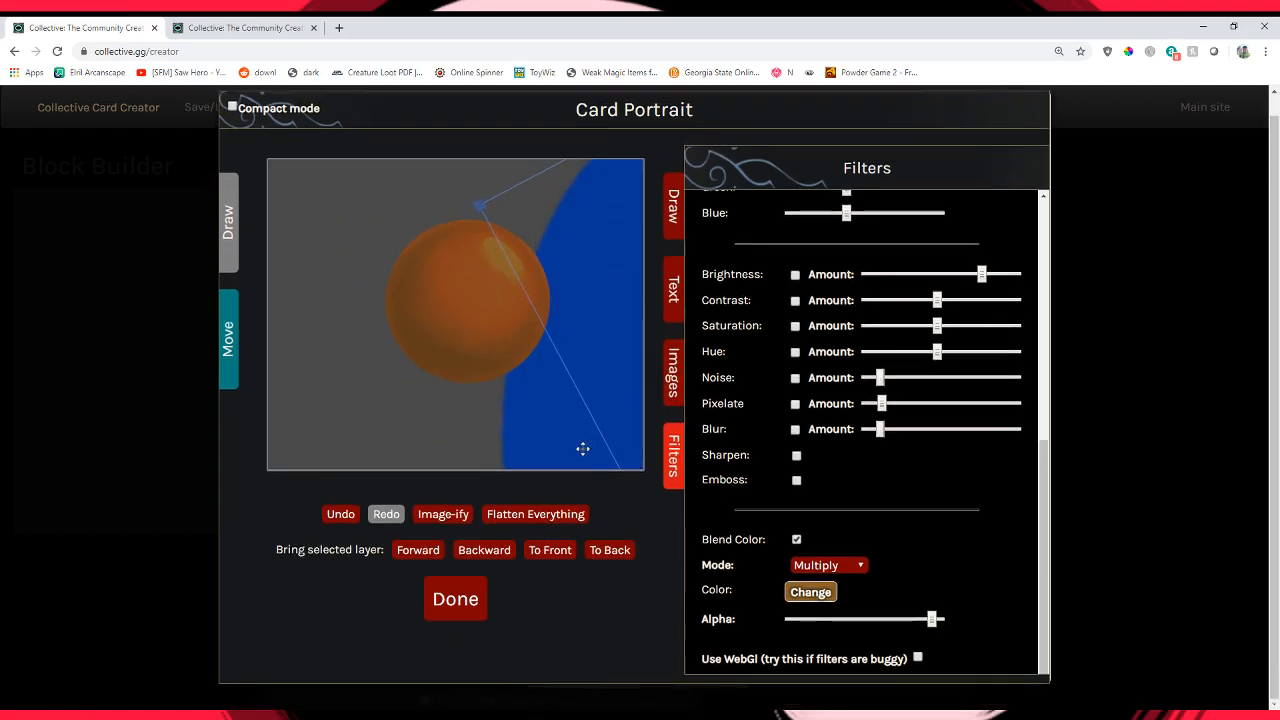
key("Delete")
Turn the orange sphere nearly upside down and enlarge it until it extends beyond the canvas.
left_click_drag(391, 311, 331, 379)
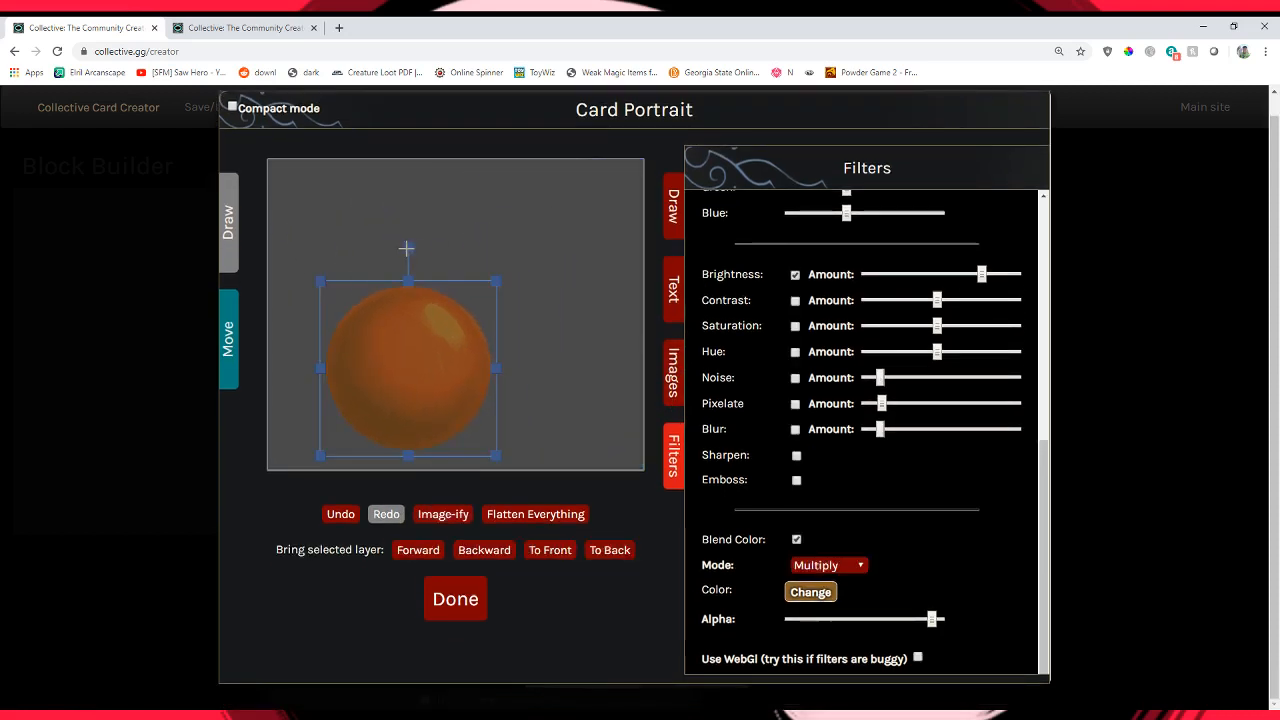
left_click_drag(406, 248, 396, 538)
left_click_drag(330, 266, 317, 218)
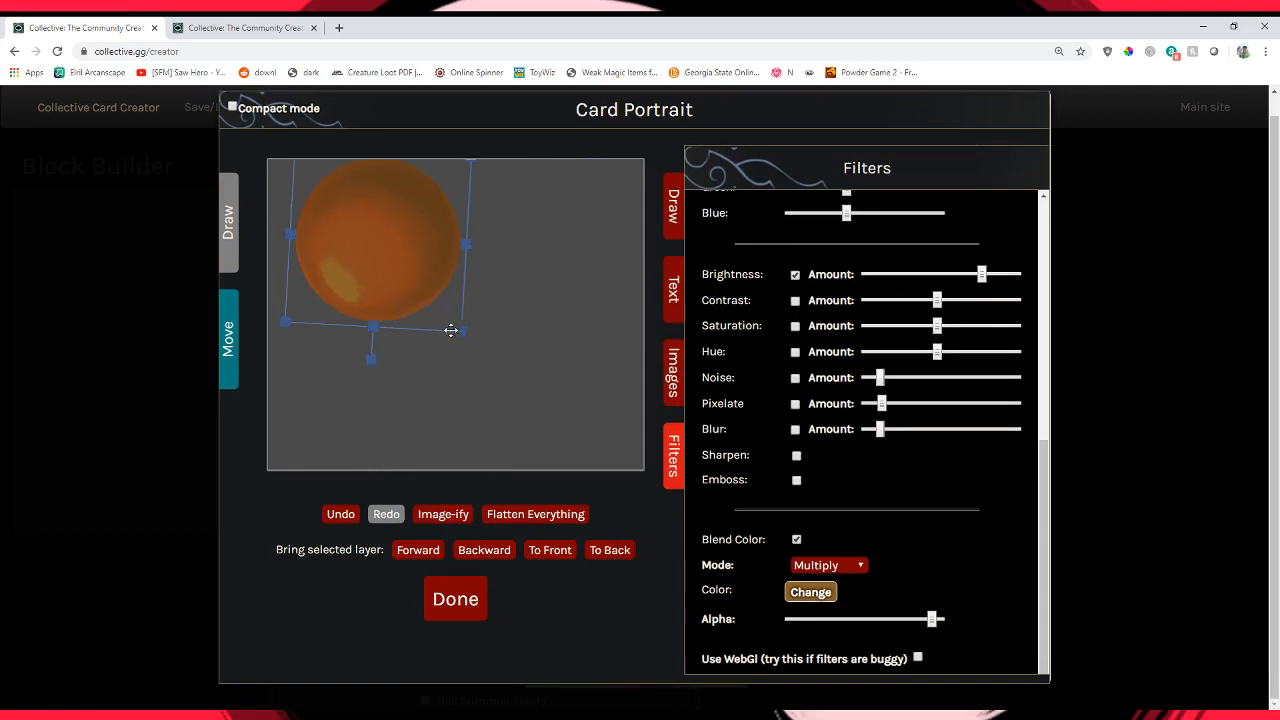
left_click_drag(454, 331, 830, 700)
left_click_drag(626, 449, 458, 226)
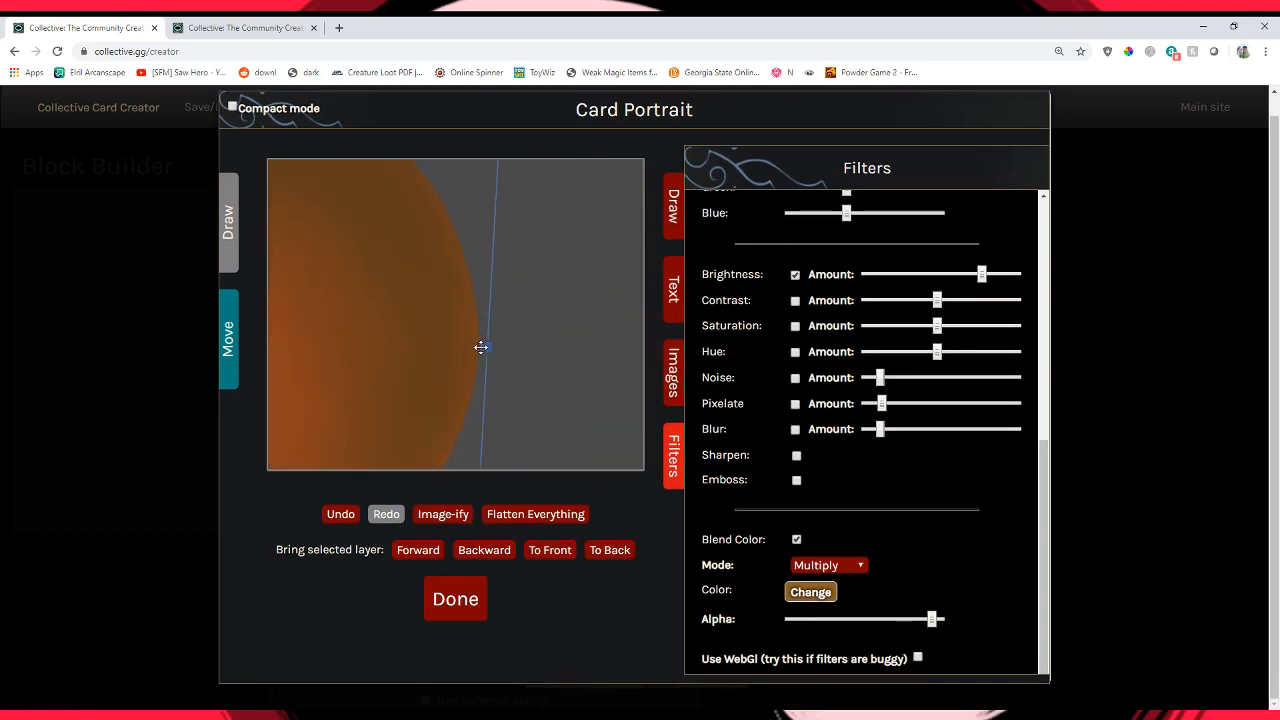
Shift the enlarged orange sphere and delete it from the canvas.
left_click_drag(481, 347, 354, 397)
key("Delete")
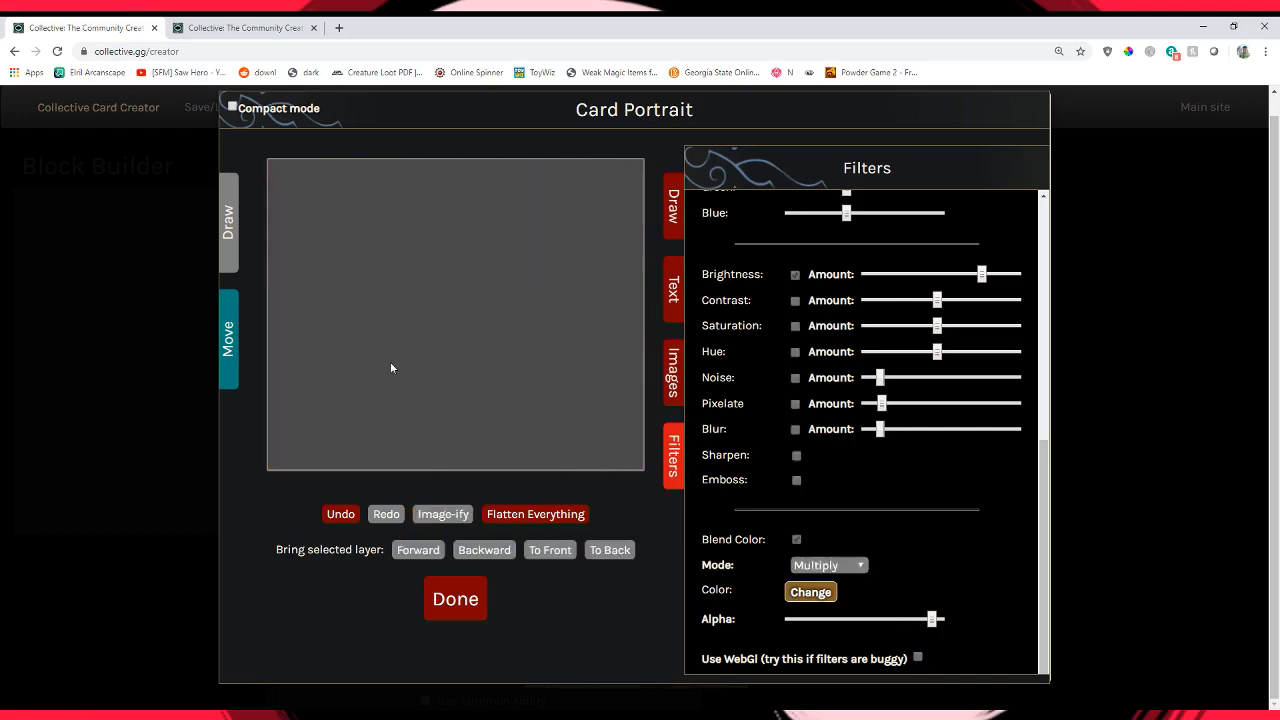
Place the sunglasses potato artwork from Your Art enlarged to fill the canvas, and delete it.
left_click(675, 370)
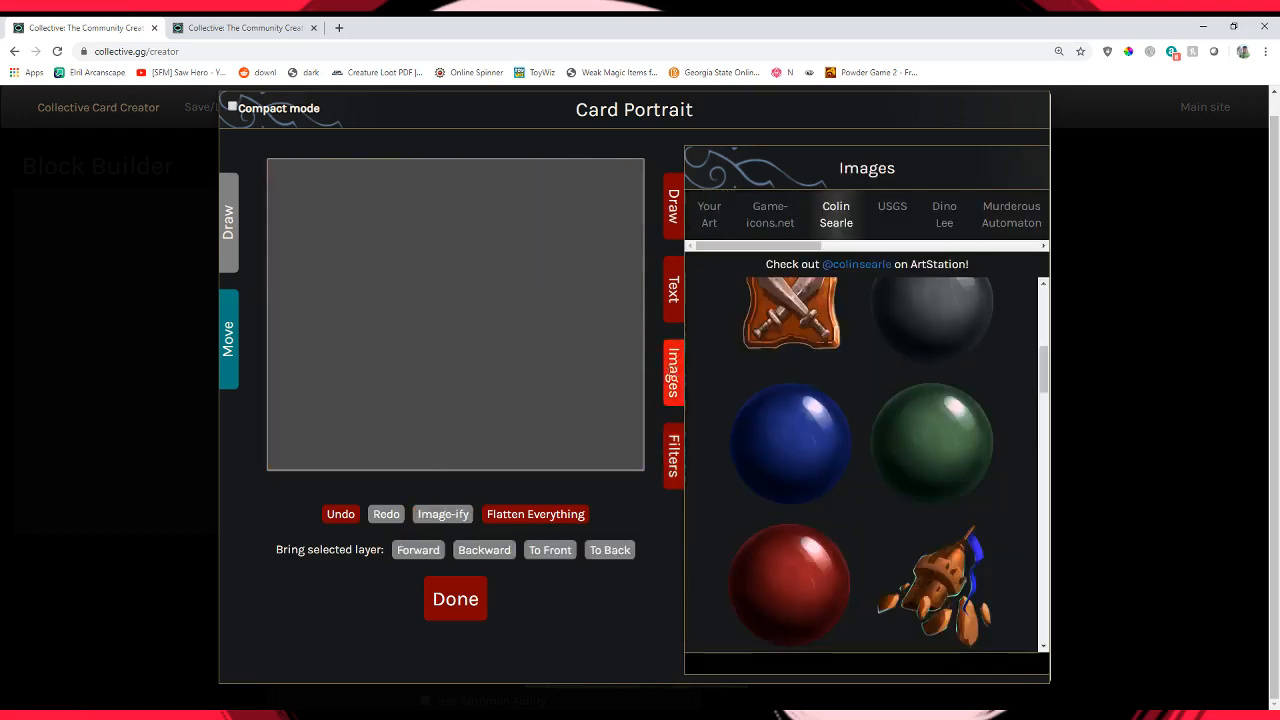
left_click(772, 215)
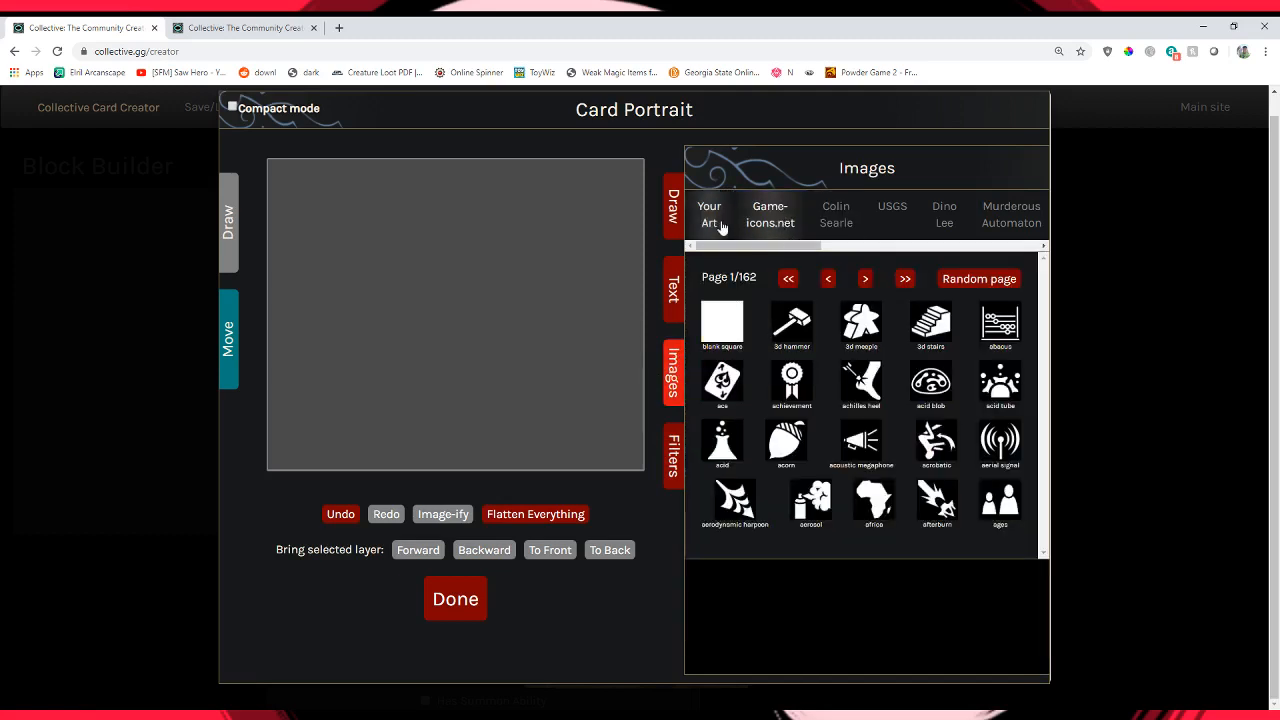
left_click(709, 215)
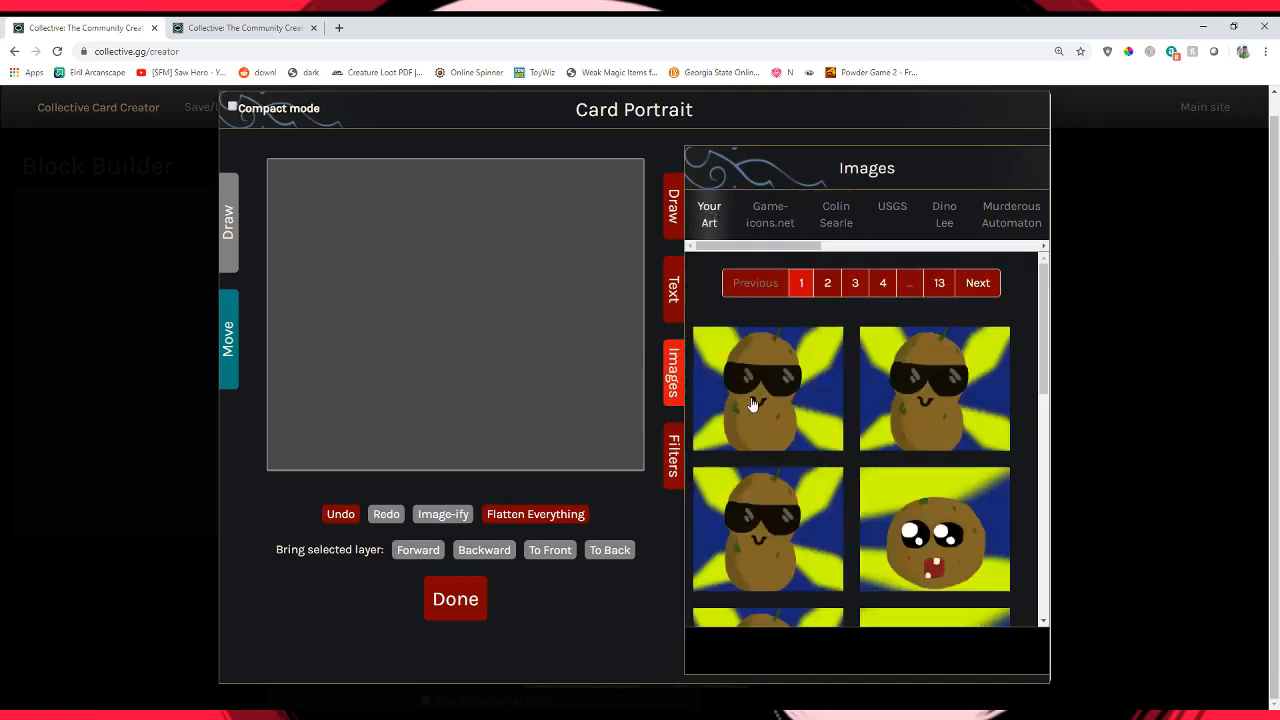
left_click(753, 404)
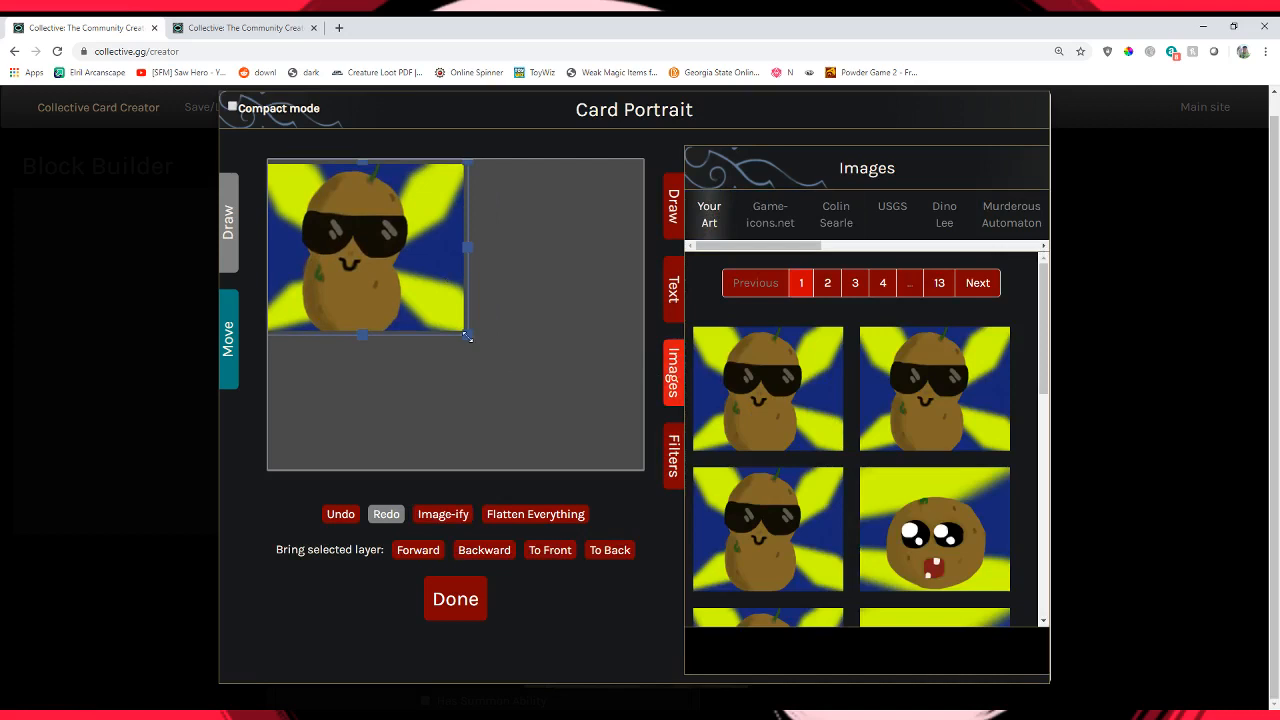
left_click_drag(467, 337, 715, 549)
left_click_drag(494, 379, 449, 346)
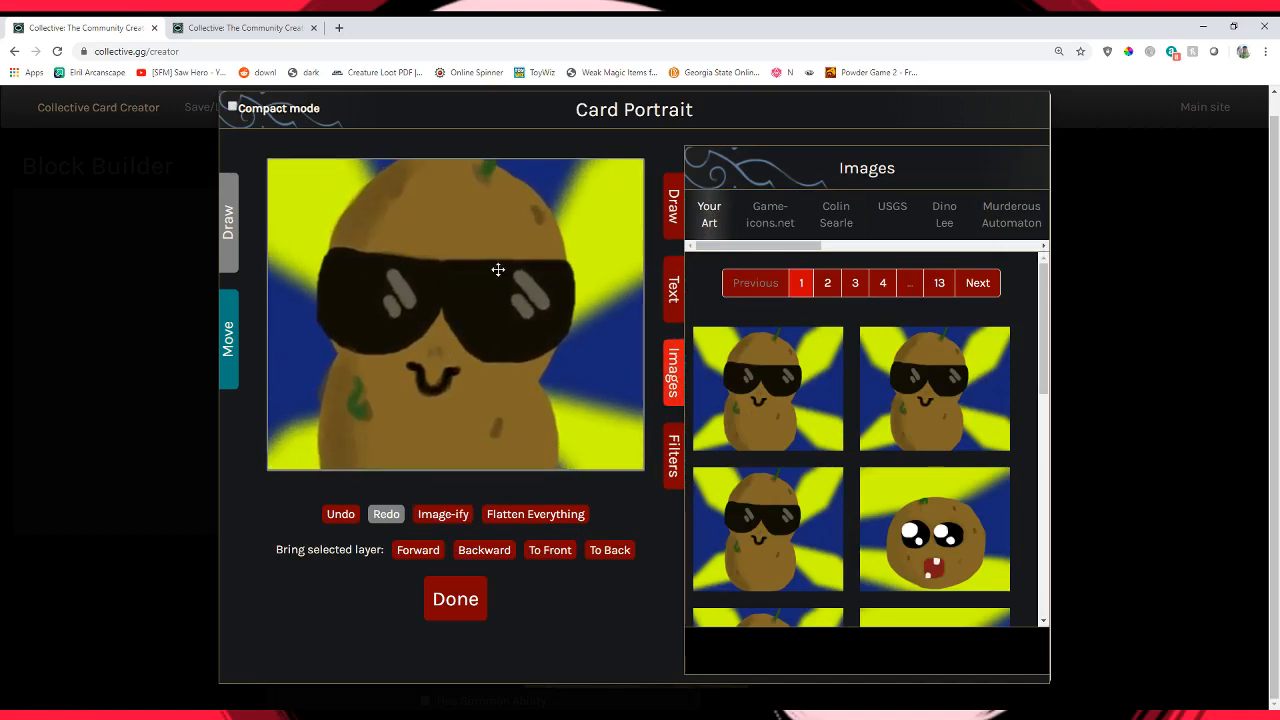
key("Delete")
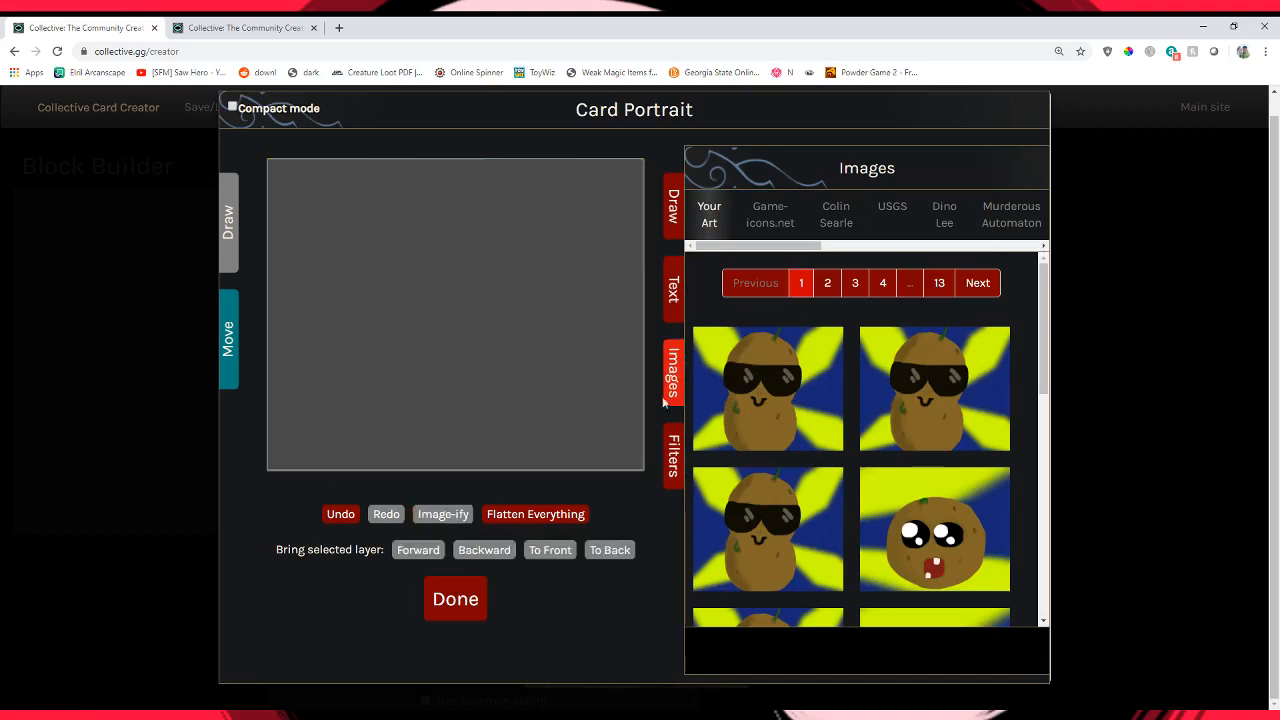
Add the acid blob icon from Game-icons.net and enlarge it to fill the canvas.
left_click(767, 205)
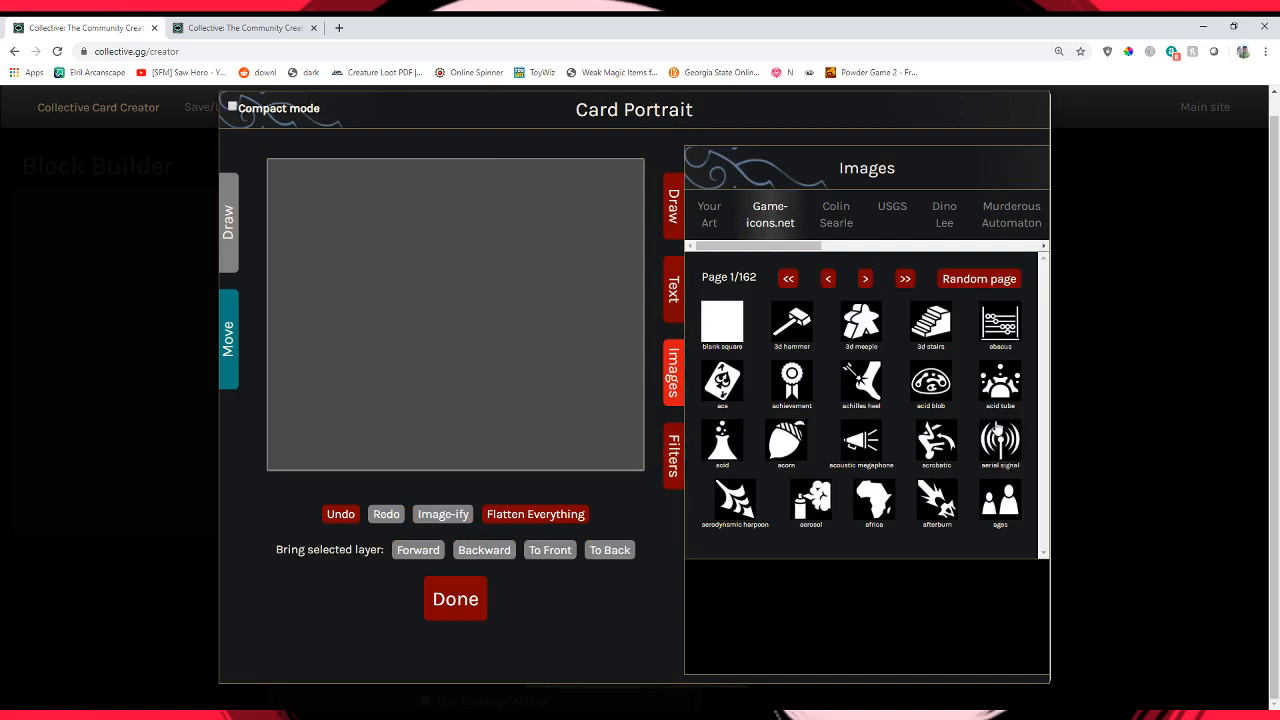
left_click(932, 382)
left_click(407, 287)
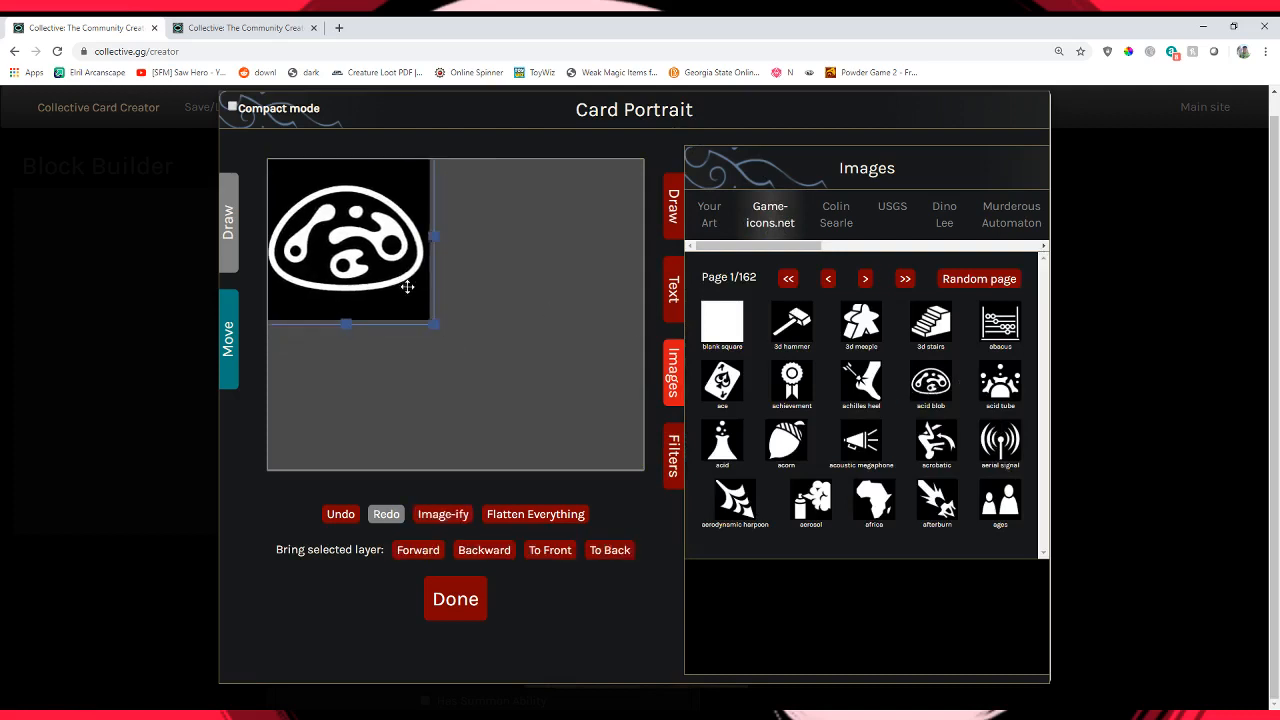
left_click_drag(429, 325, 636, 530)
mouse_move(530, 386)
left_mouse_down()
mouse_move(549, 374)
mouse_move(523, 378)
left_mouse_up()
Strip the acid blob icon's black background with the Remove color filter at nearly its maximum percentage.
left_click(670, 440)
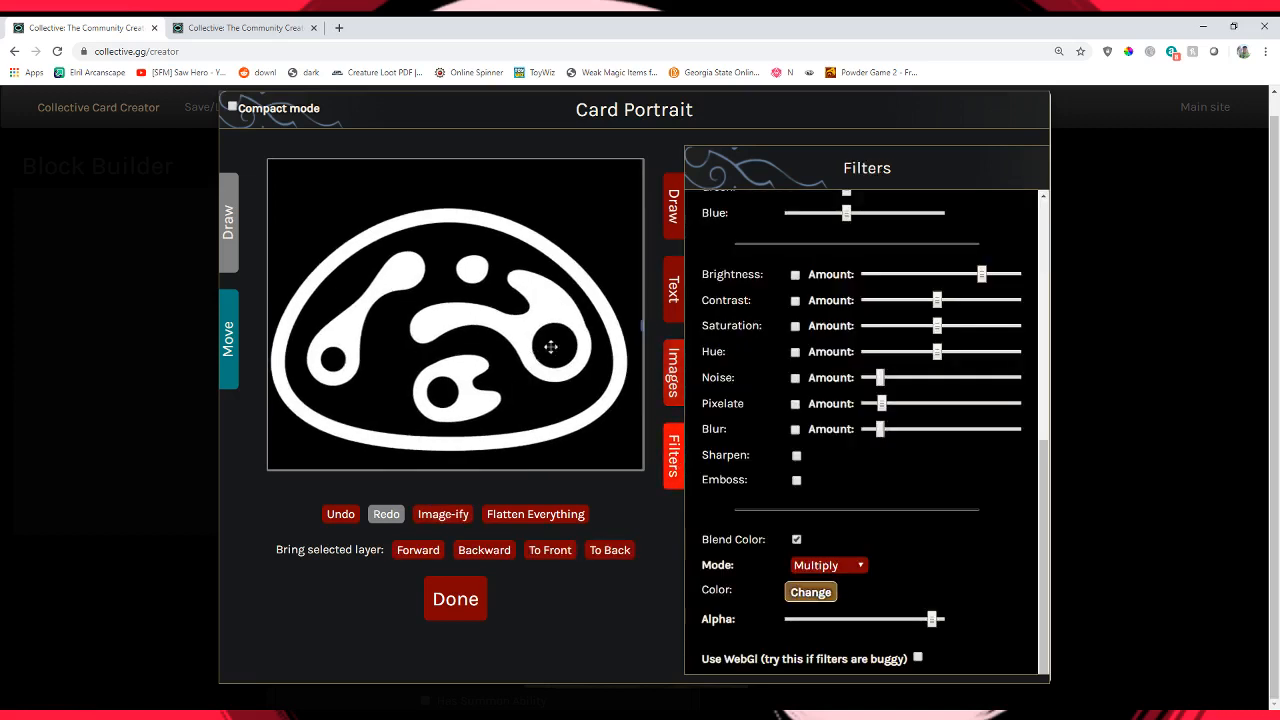
scroll(824, 320, "up", 3)
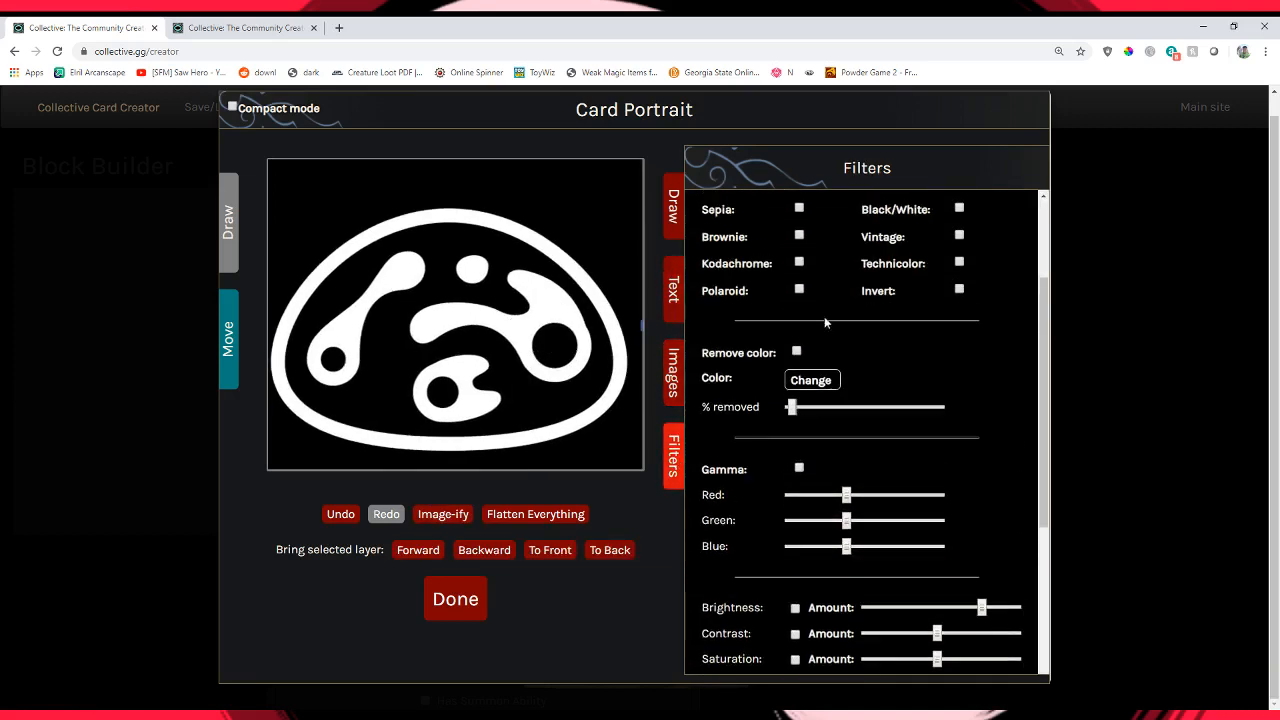
left_click(798, 352)
left_click_drag(792, 407, 931, 407)
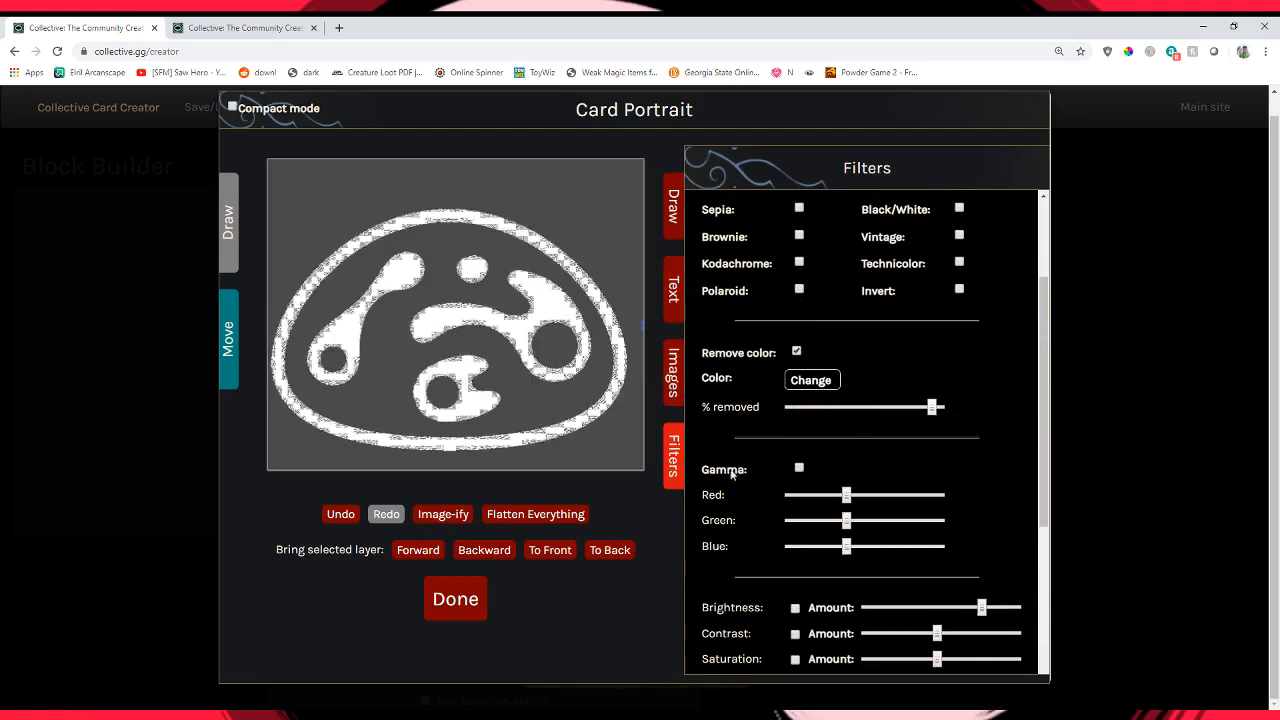
Enable the Blend Color filter on the acid blob icon and set its mode to Tint.
scroll(779, 392, "down", 5)
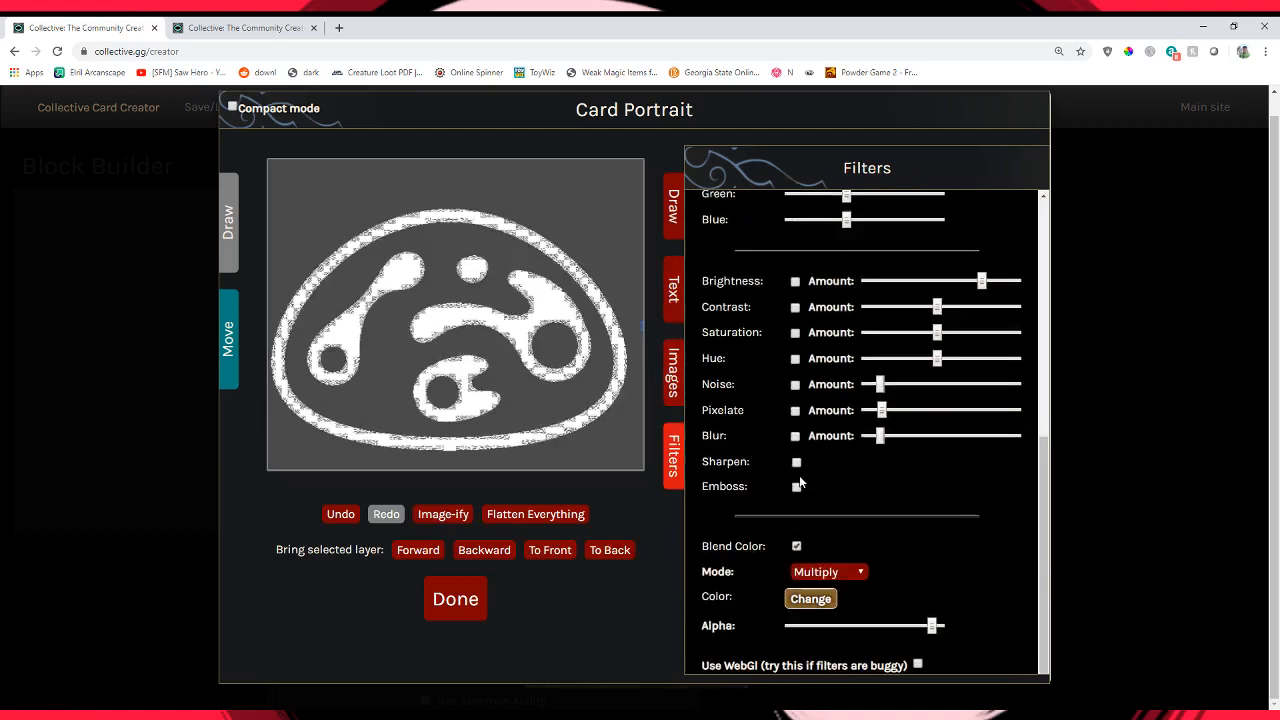
left_click(796, 541)
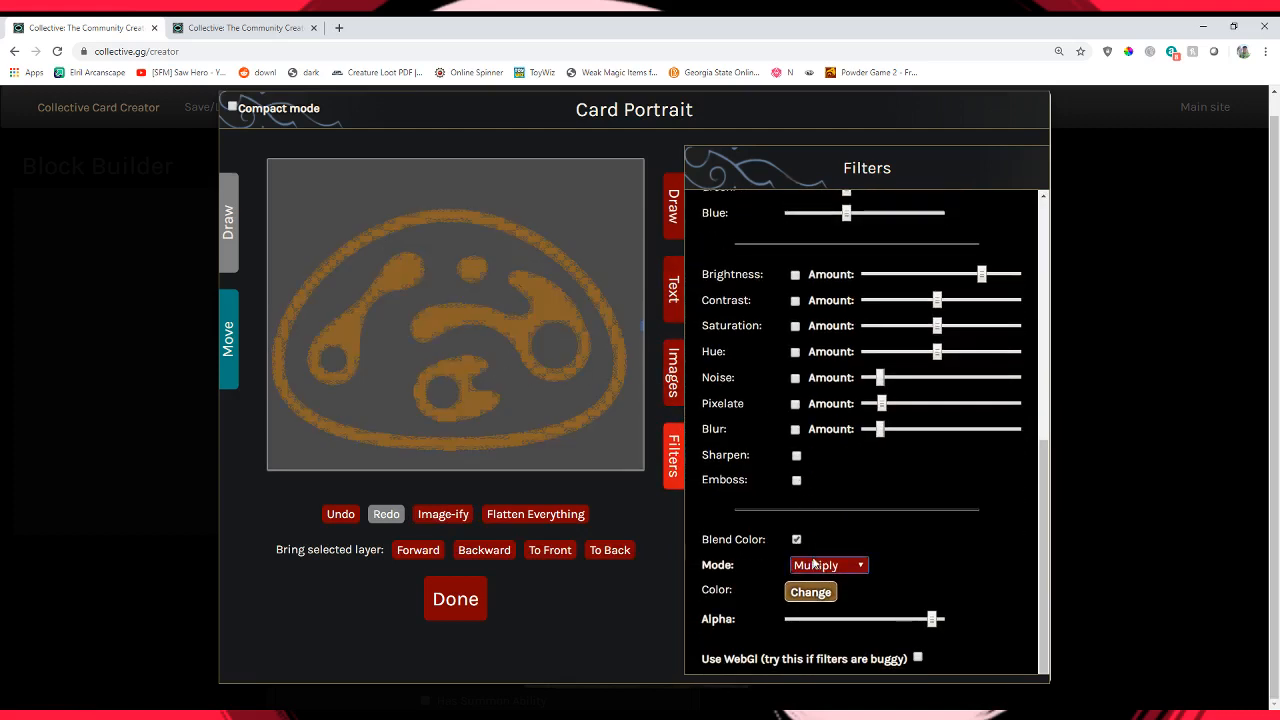
left_click(813, 551)
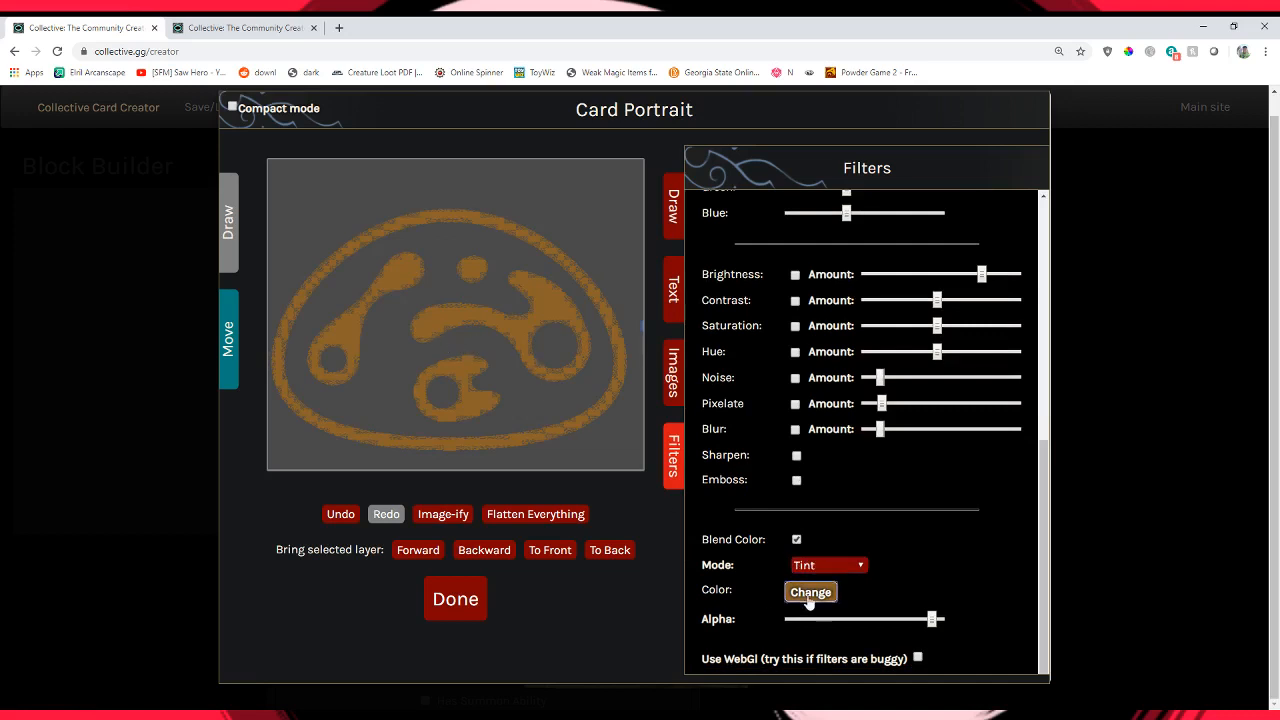
Set the acid blob's blend color to the pinkish red #E02268.
left_click(810, 592)
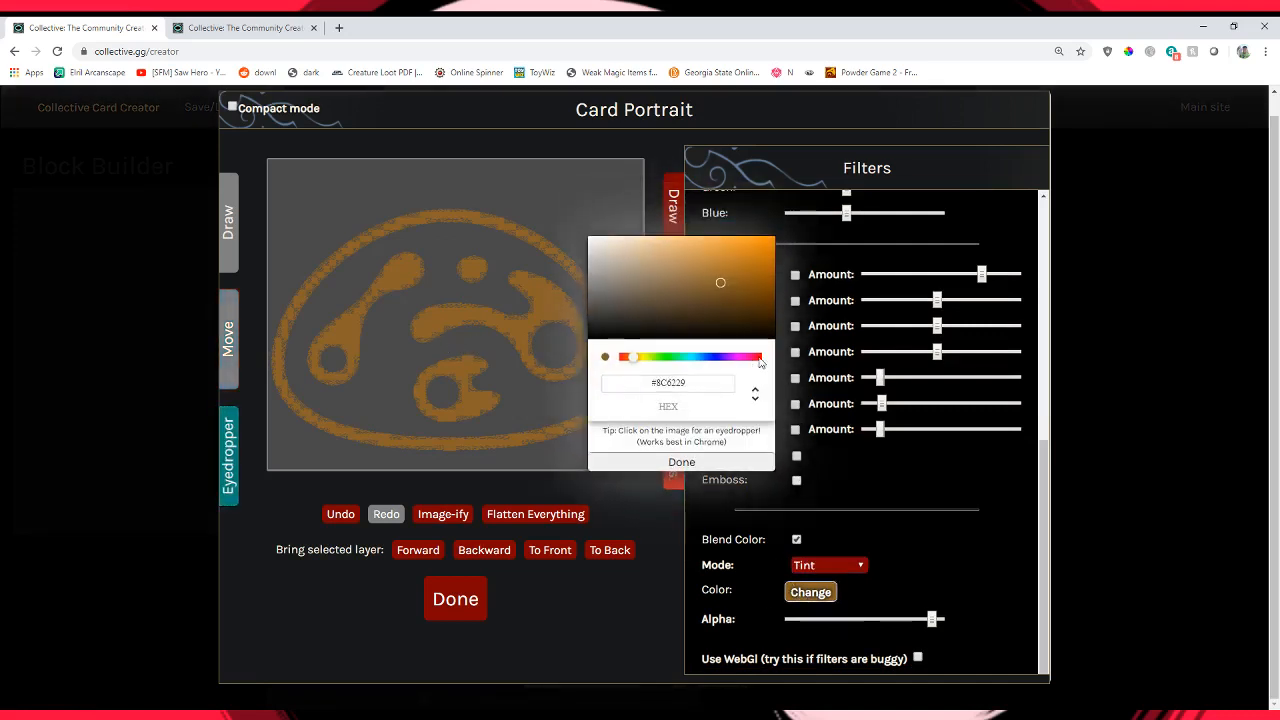
left_click(759, 358)
left_click(763, 358)
left_click(746, 249)
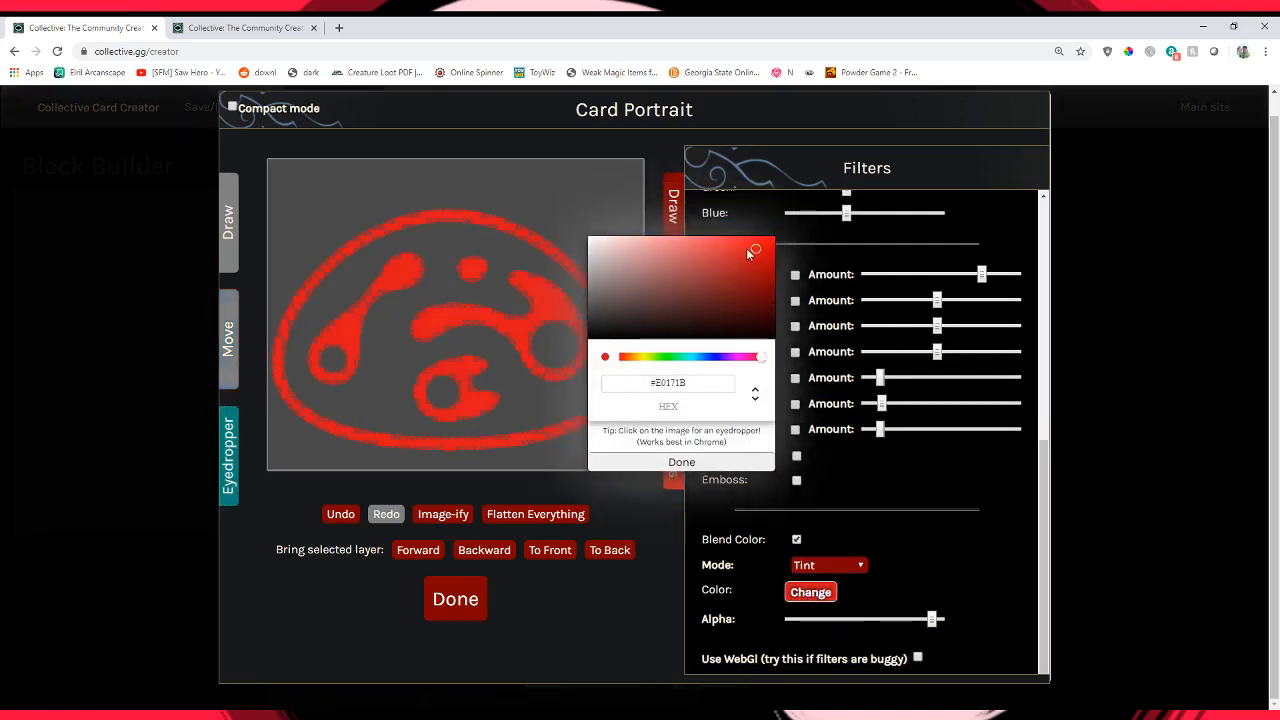
left_click(752, 358)
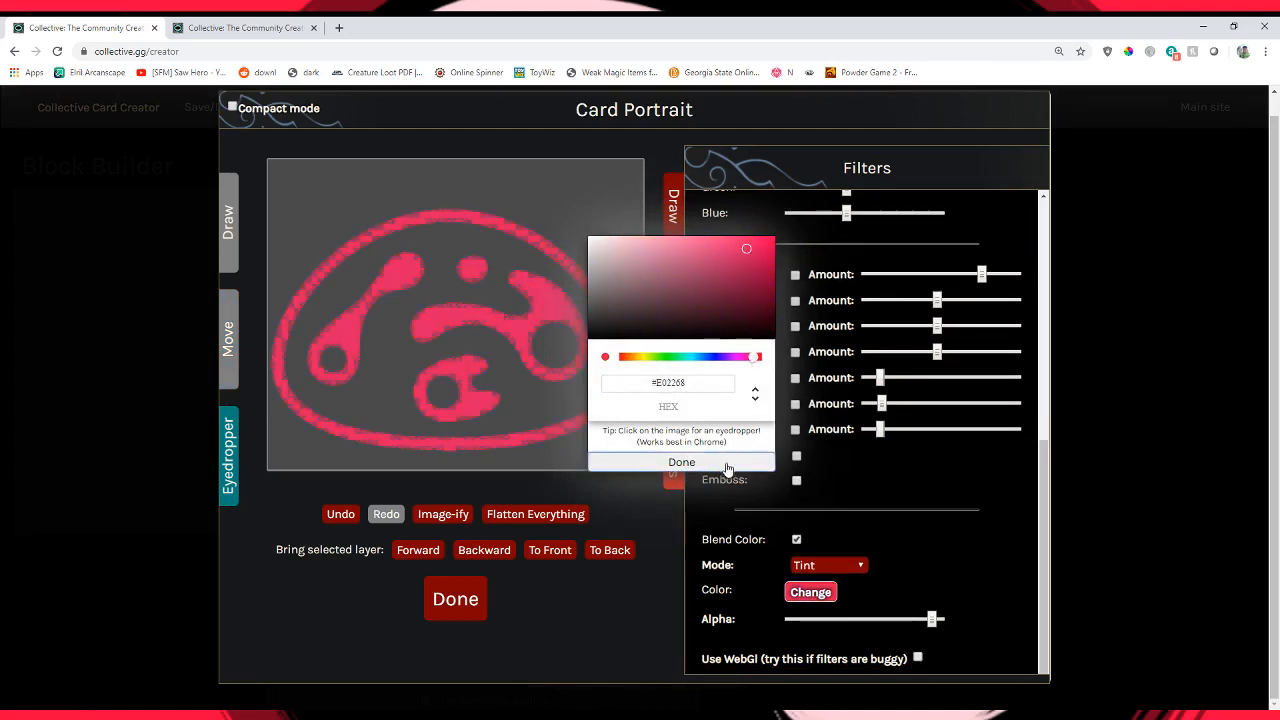
left_click(727, 459)
Lower the acid blob's Remove color percentage to roughly three quarters and shift the blob slightly up on the canvas.
scroll(840, 420, "up", 4)
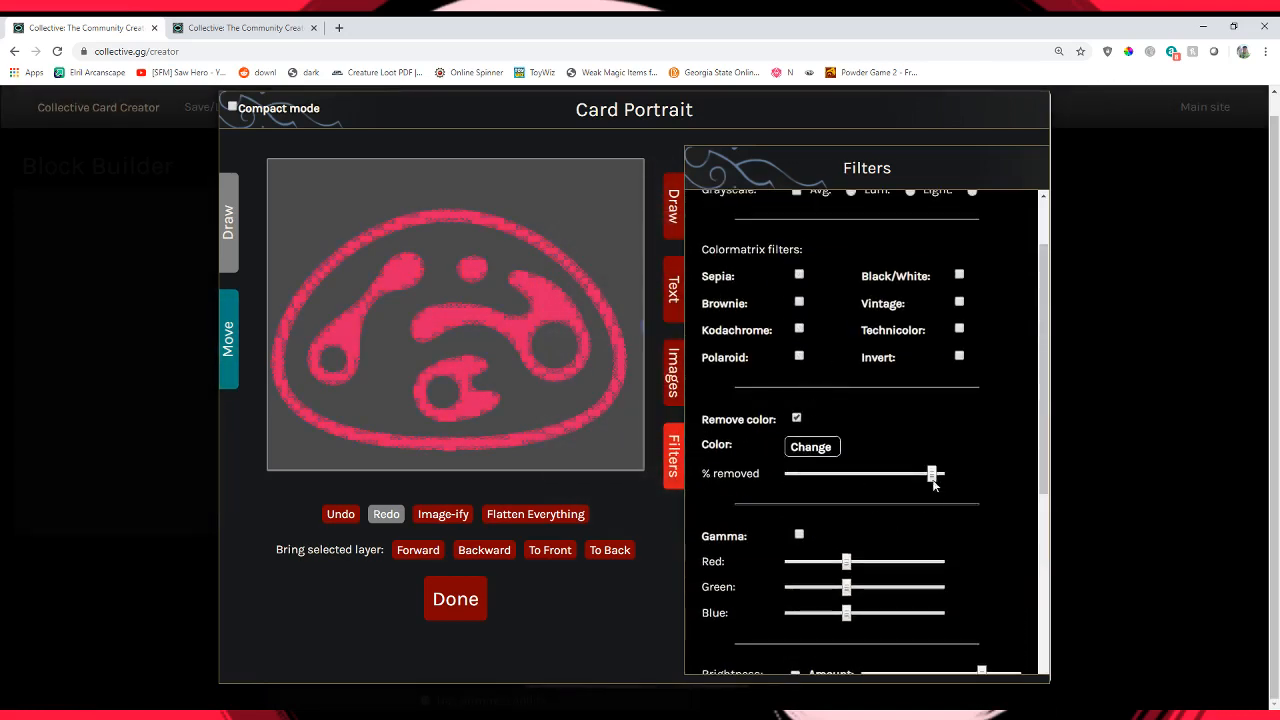
left_click_drag(932, 474, 899, 474)
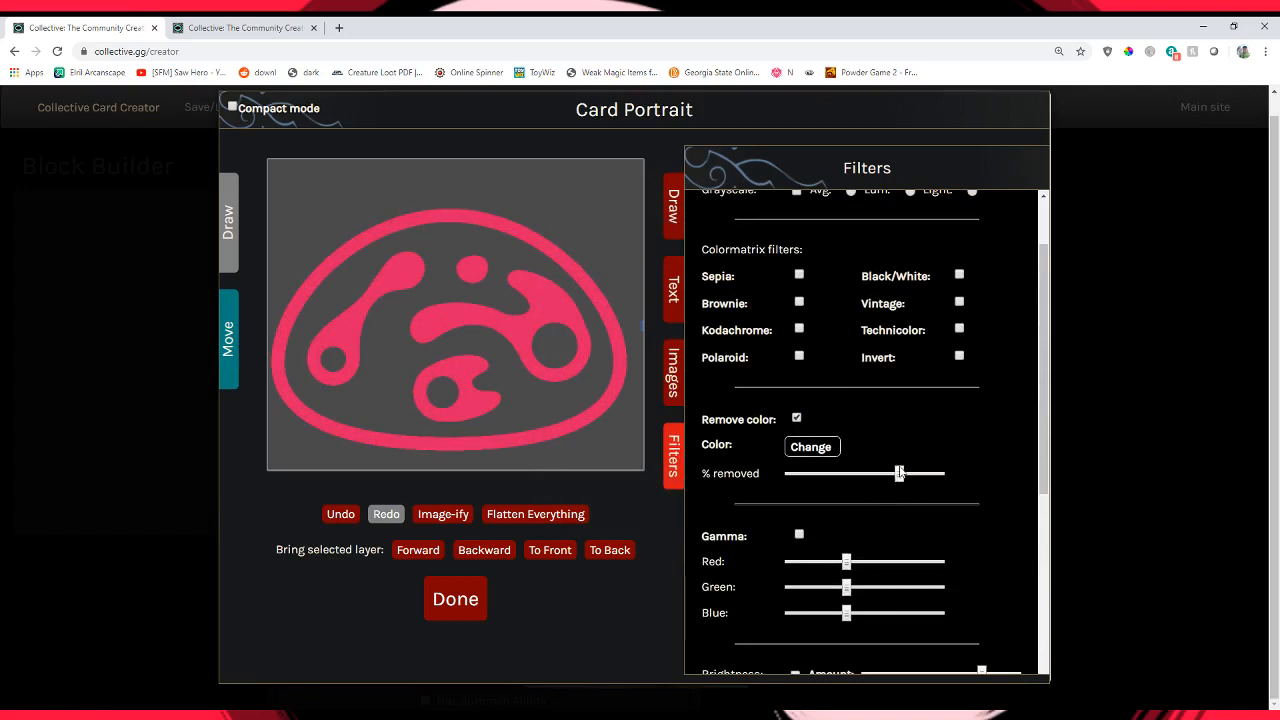
left_click_drag(596, 360, 602, 344)
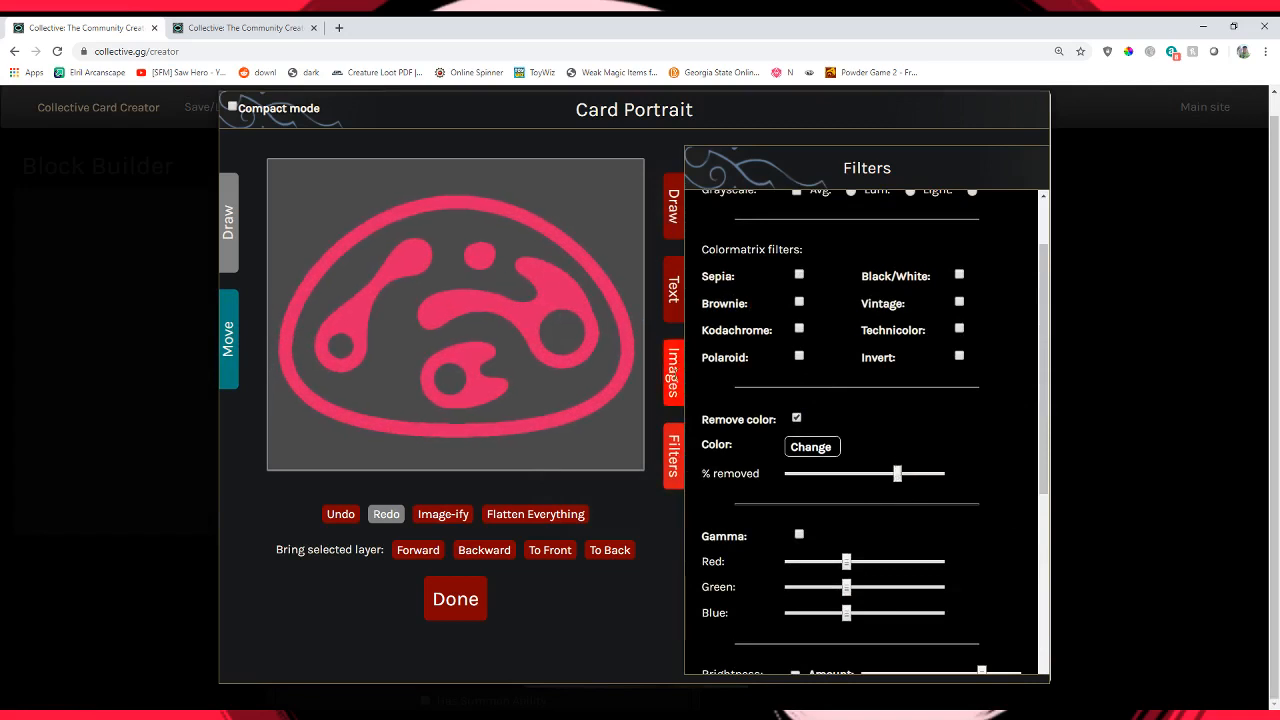
Add the blank square from Game-icons.net, bring it to the front and enlarge it to cover the whole canvas.
left_click(673, 372)
left_click(722, 321)
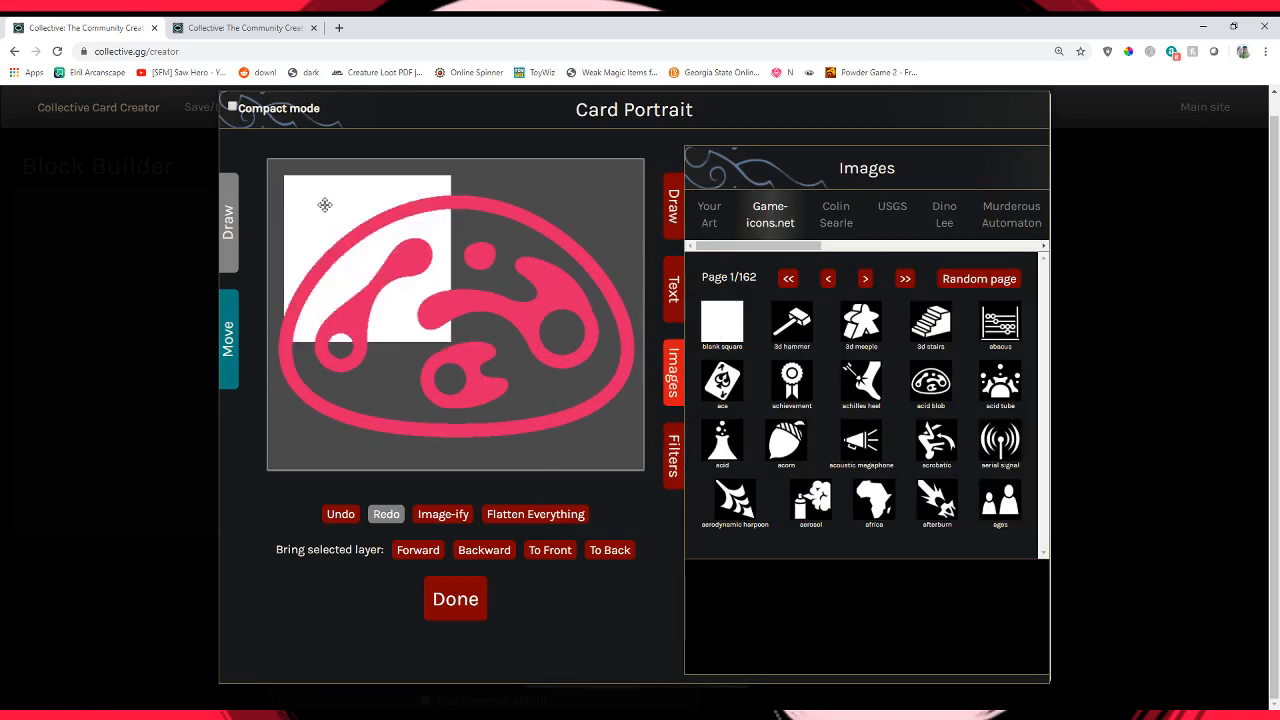
left_click(549, 549)
left_click_drag(434, 348, 557, 414)
Apply the Blend Color filter in Tint mode to the blank square with the purple #AB22E0.
left_click(673, 456)
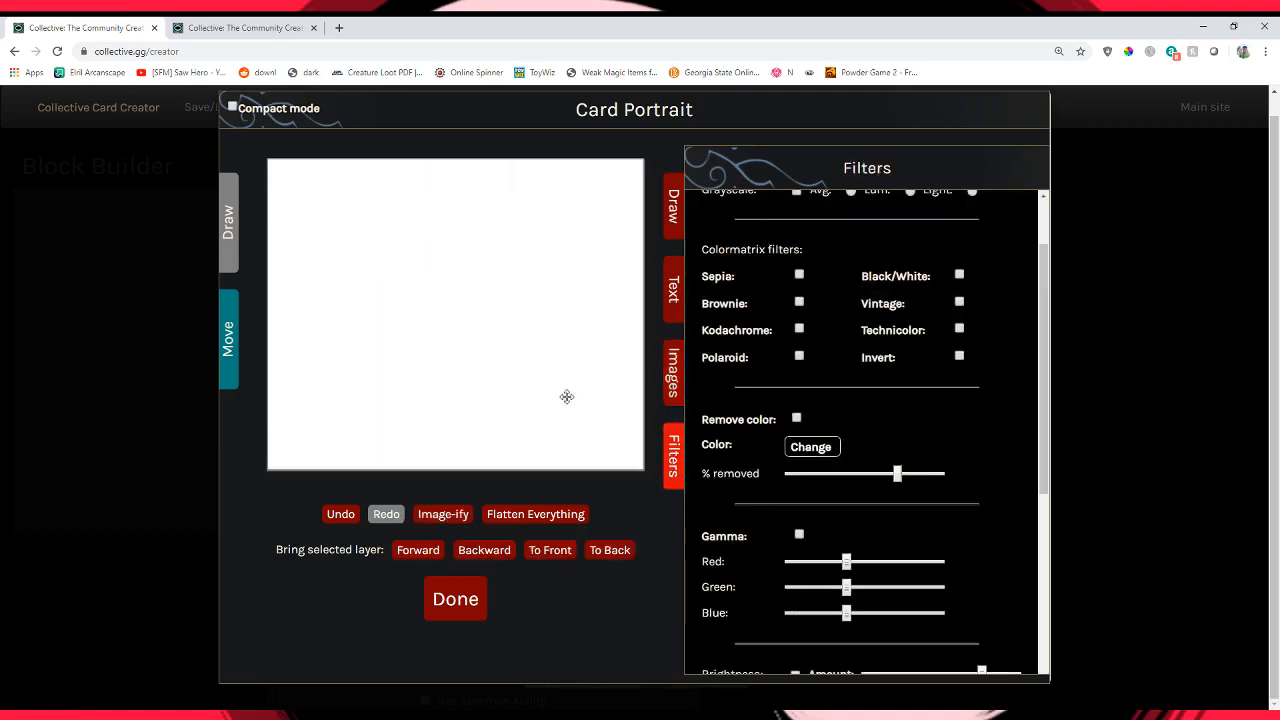
scroll(829, 453, "down", 4)
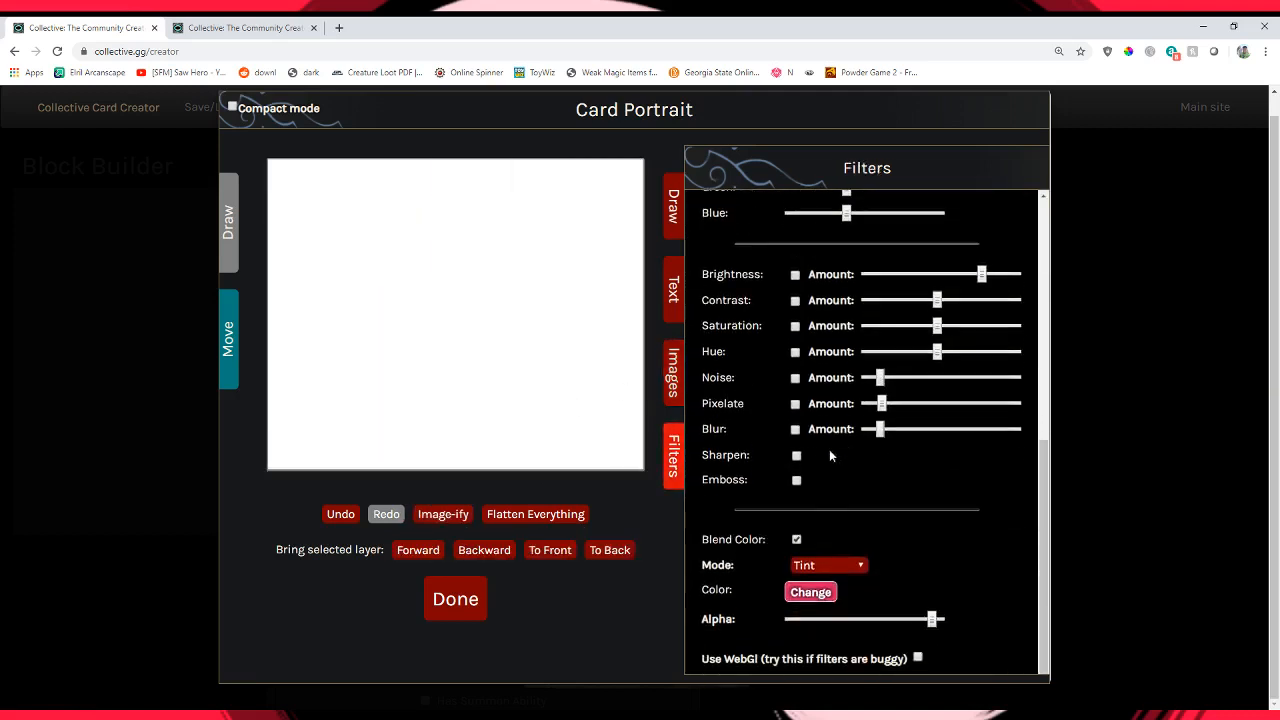
left_click(797, 540)
left_click(821, 569)
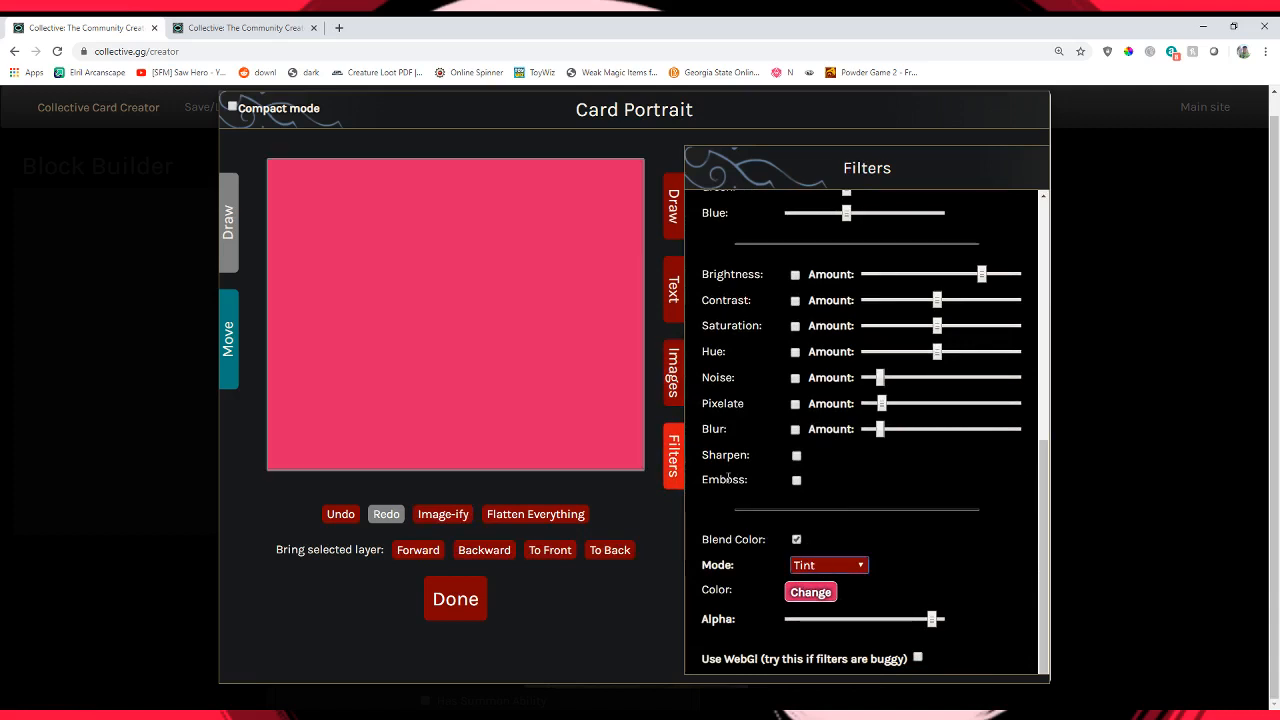
left_click(812, 589)
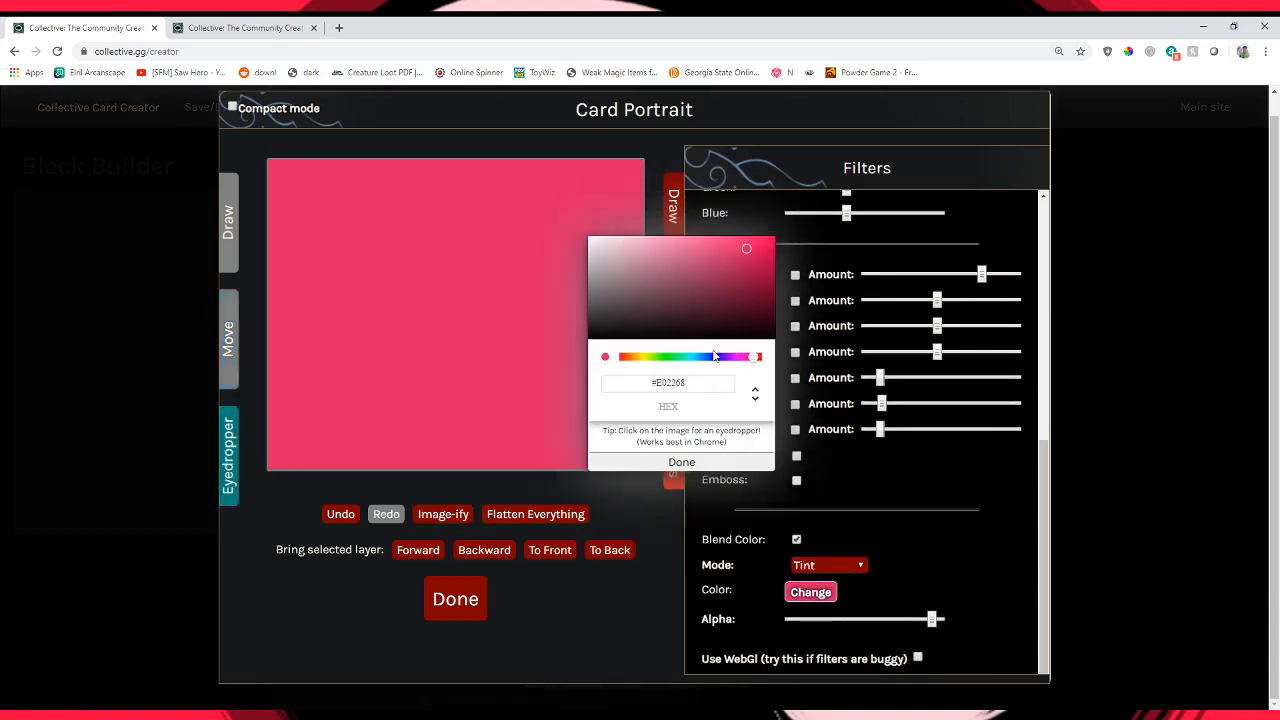
left_click(733, 362)
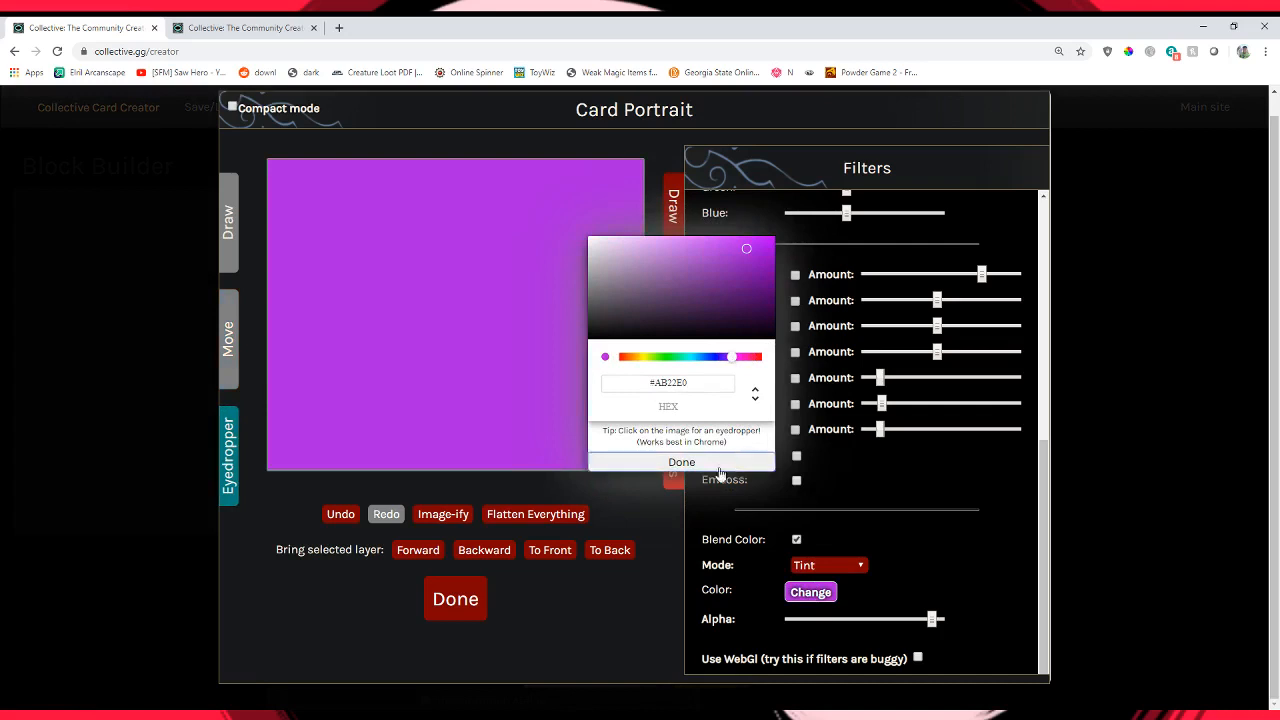
left_click(742, 461)
Send the purple square behind the acid blob and flatten all layers into one image.
left_click(607, 552)
double_click(559, 516)
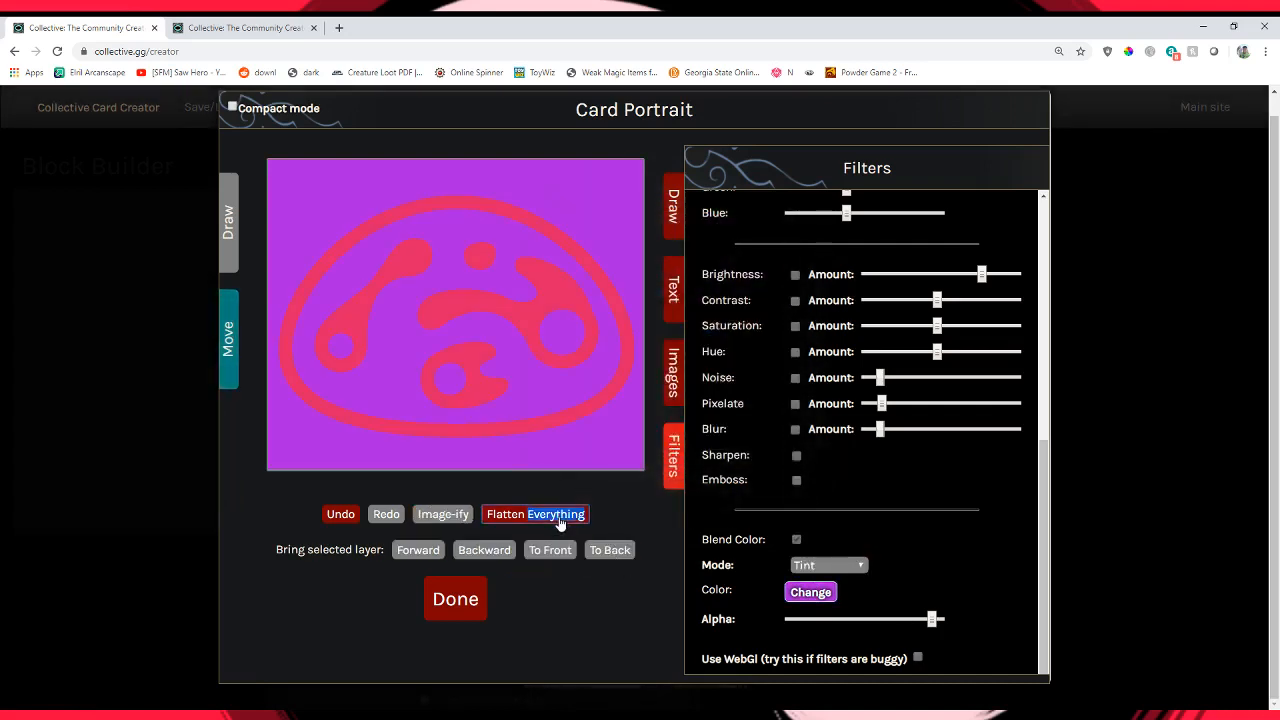
Apply a nearly maximum Blur filter to the flattened image and save the portrait to the card.
left_click_drag(501, 381, 504, 380)
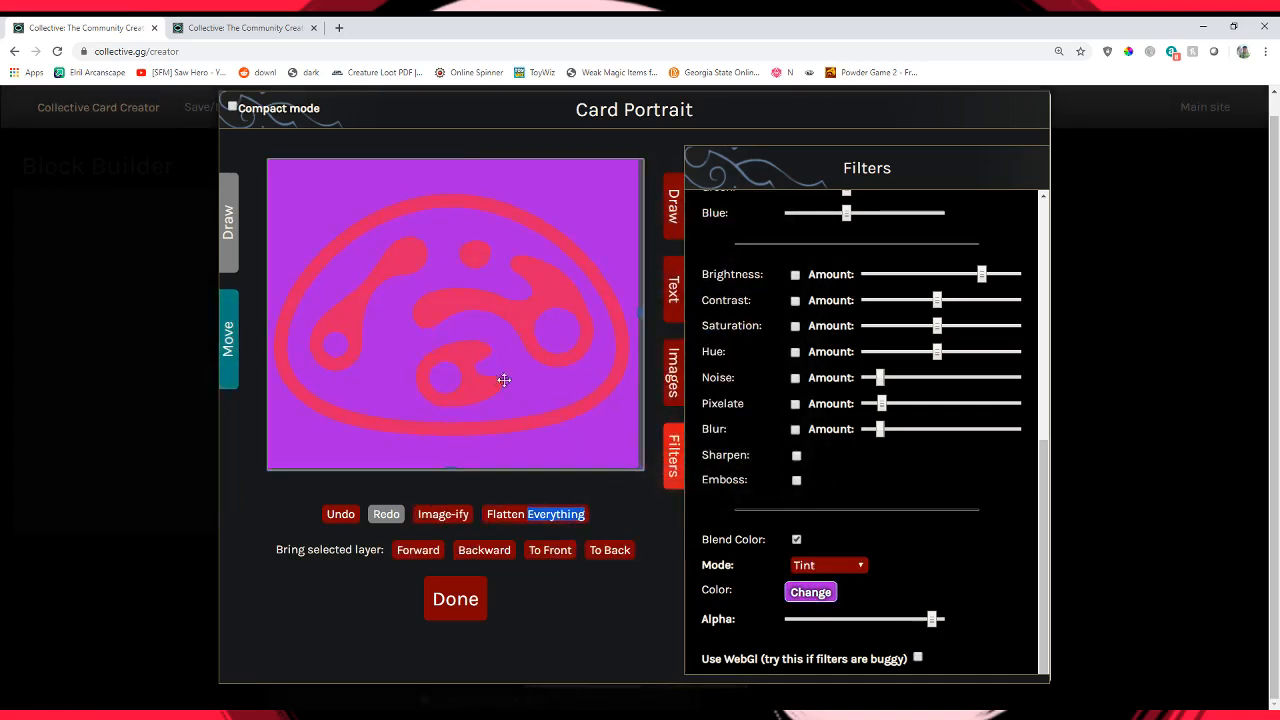
left_click(795, 430)
left_click_drag(925, 437, 1025, 441)
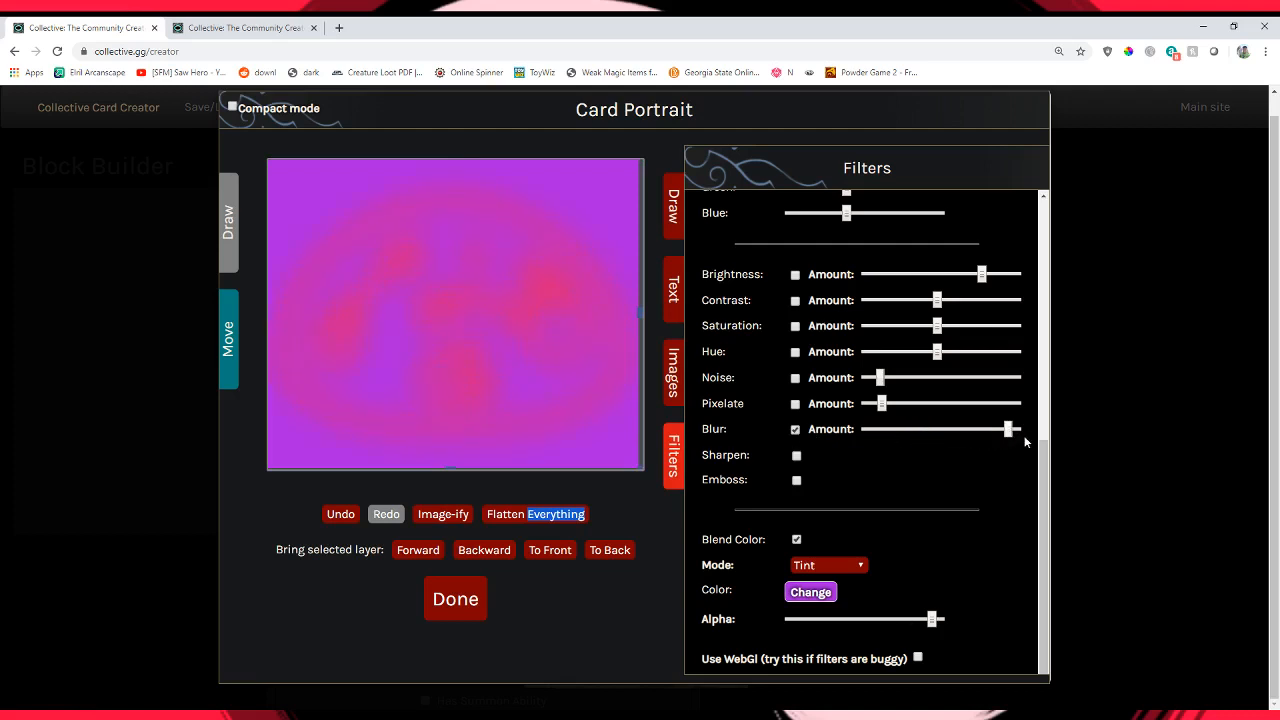
left_click(433, 591)
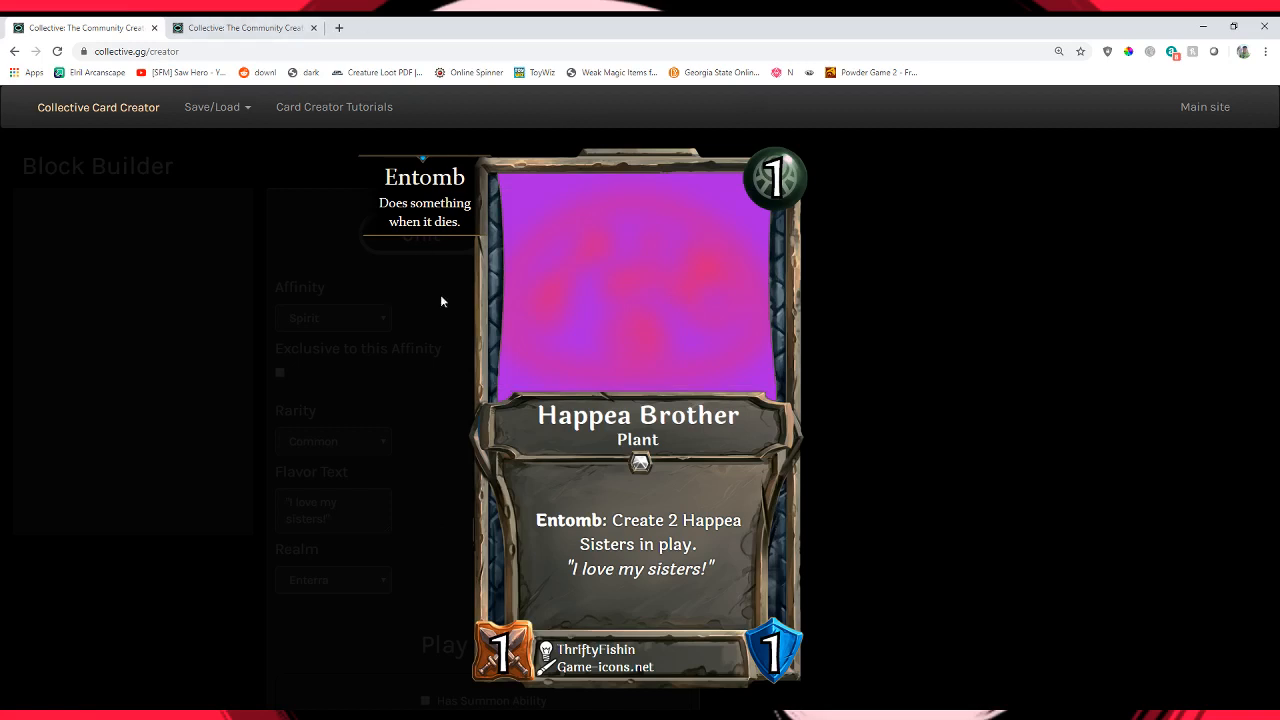
Reopen the card portrait editor and look through the artwork on pages 1 and 2 of Your Art.
left_click(670, 308)
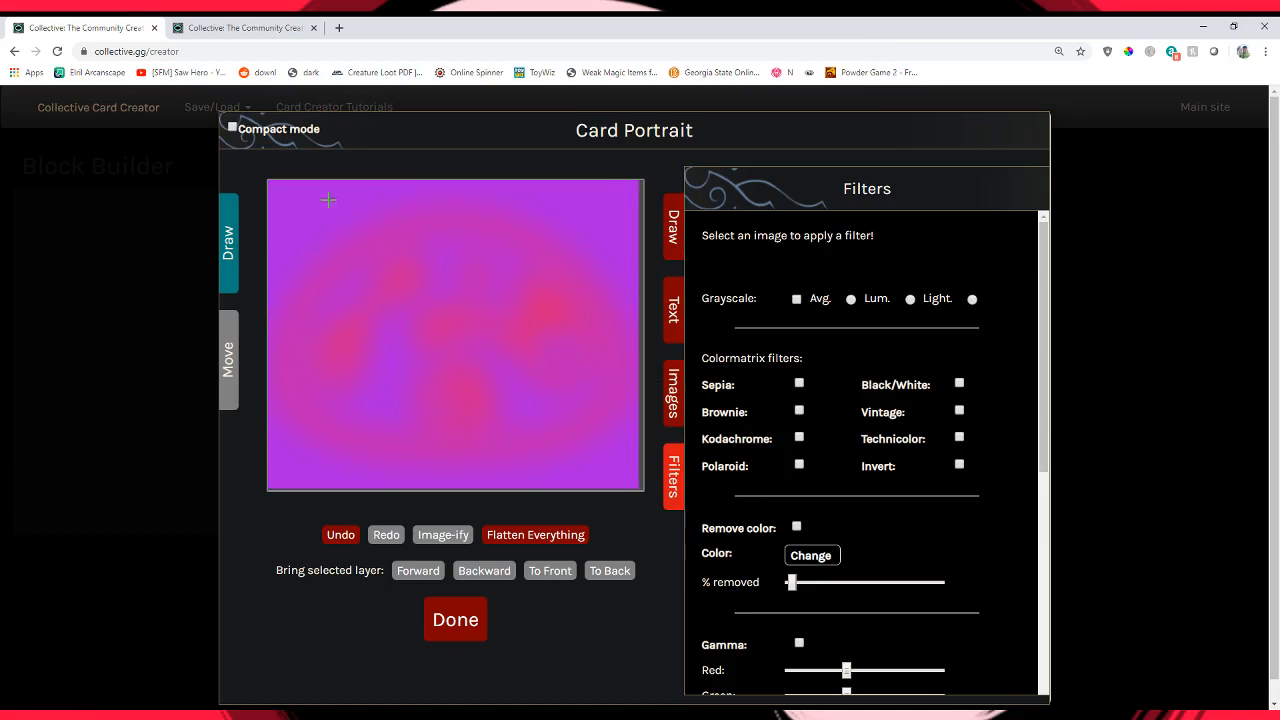
left_click(670, 393)
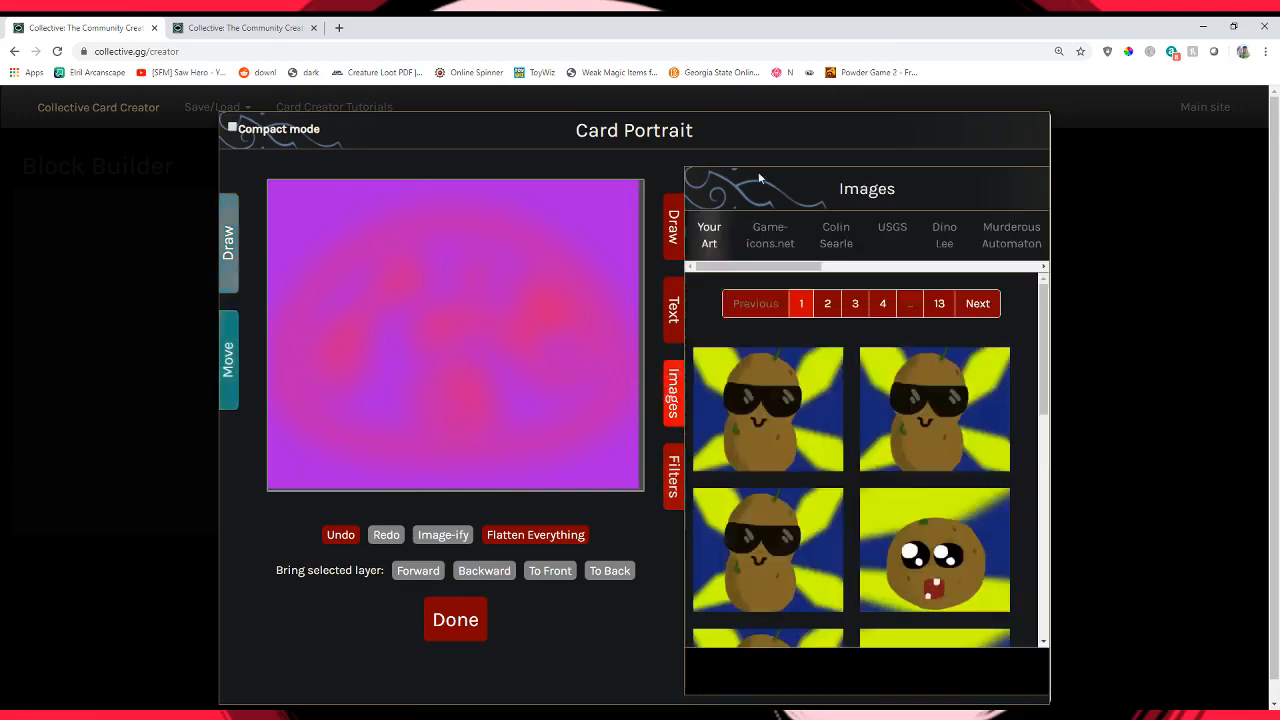
scroll(830, 420, "down", 5)
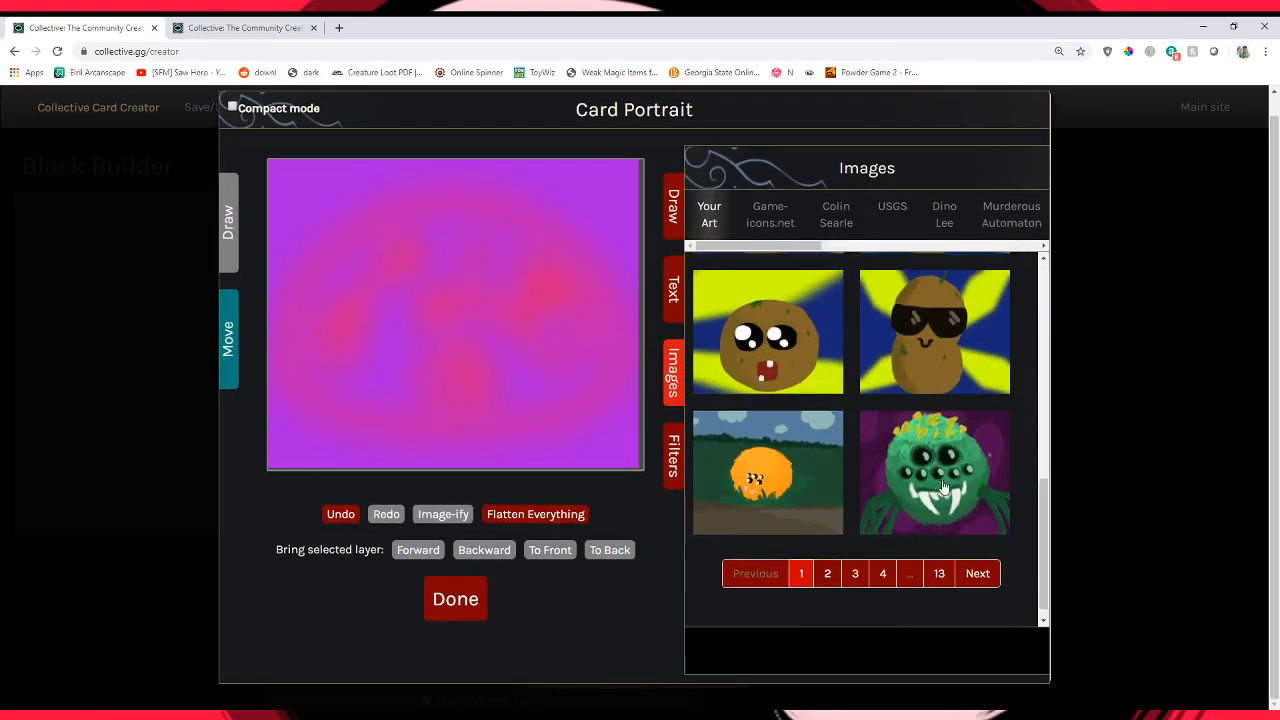
left_click(831, 557)
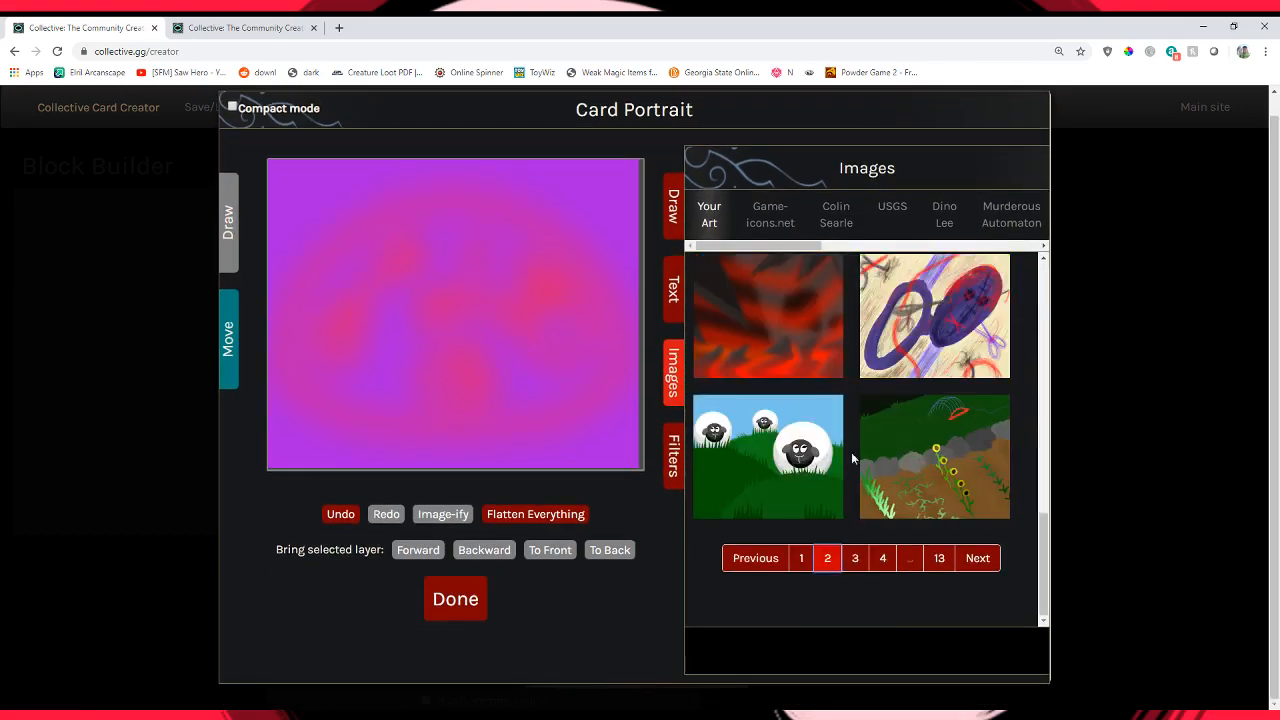
scroll(851, 452, "up", 3)
scroll(858, 474, "up", 3)
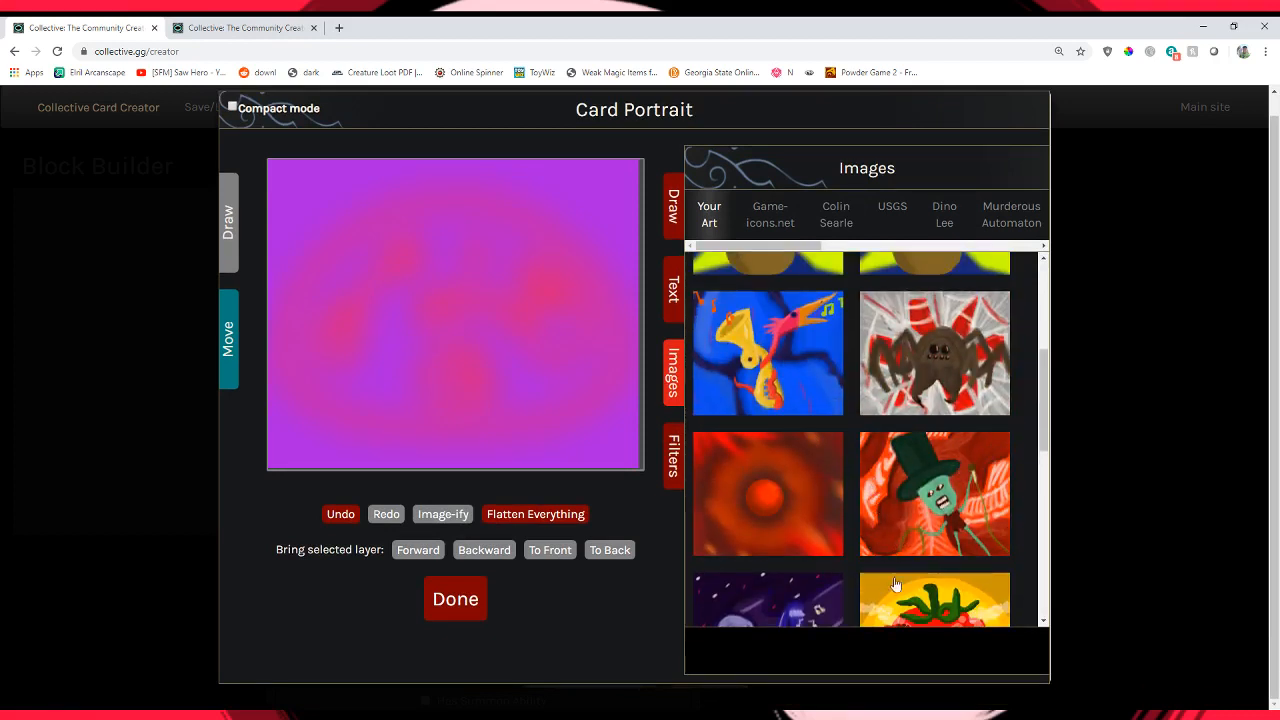
scroll(953, 474, "up", 1)
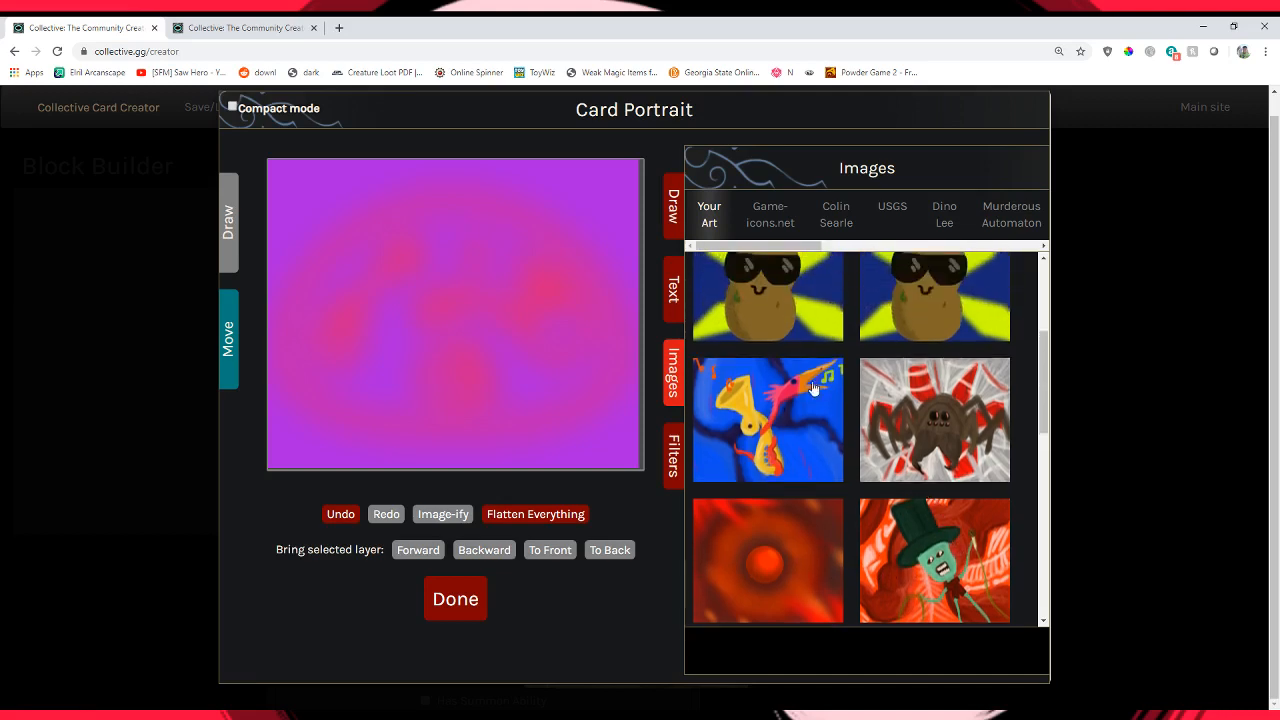
scroll(806, 460, "down", 1)
scroll(808, 443, "up", 3)
scroll(870, 460, "down", 10)
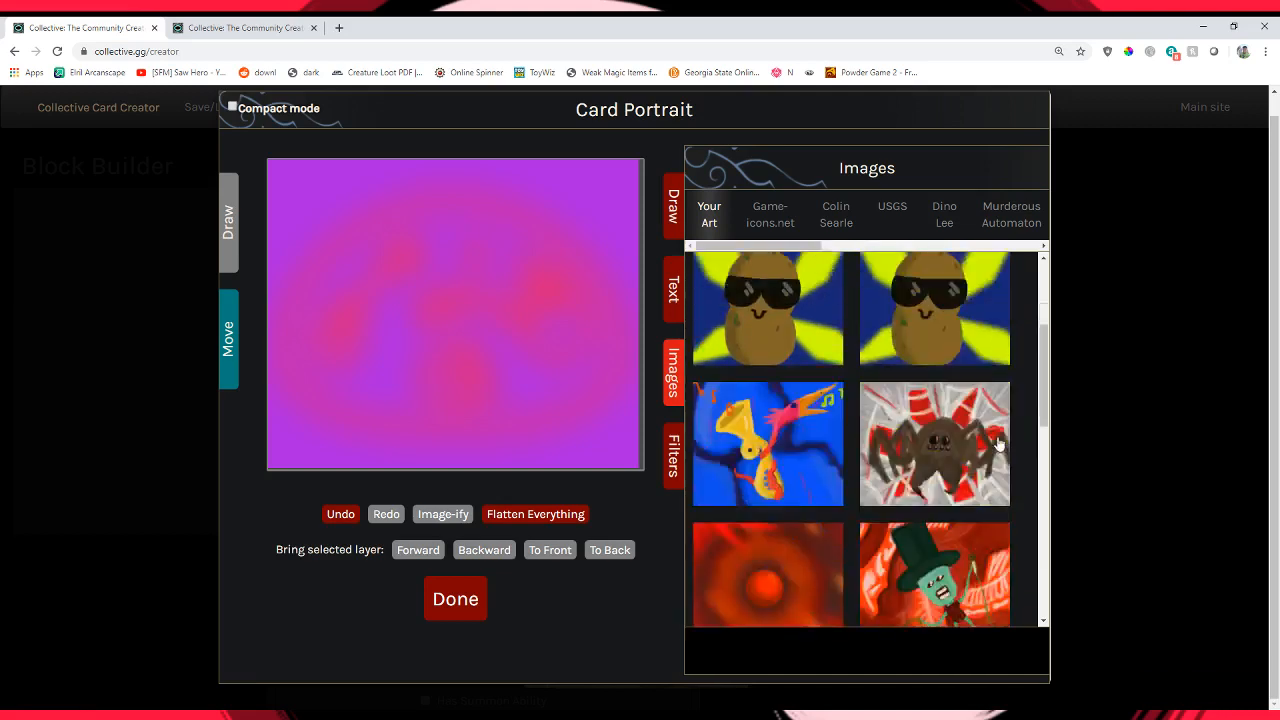
scroll(900, 490, "down", 1)
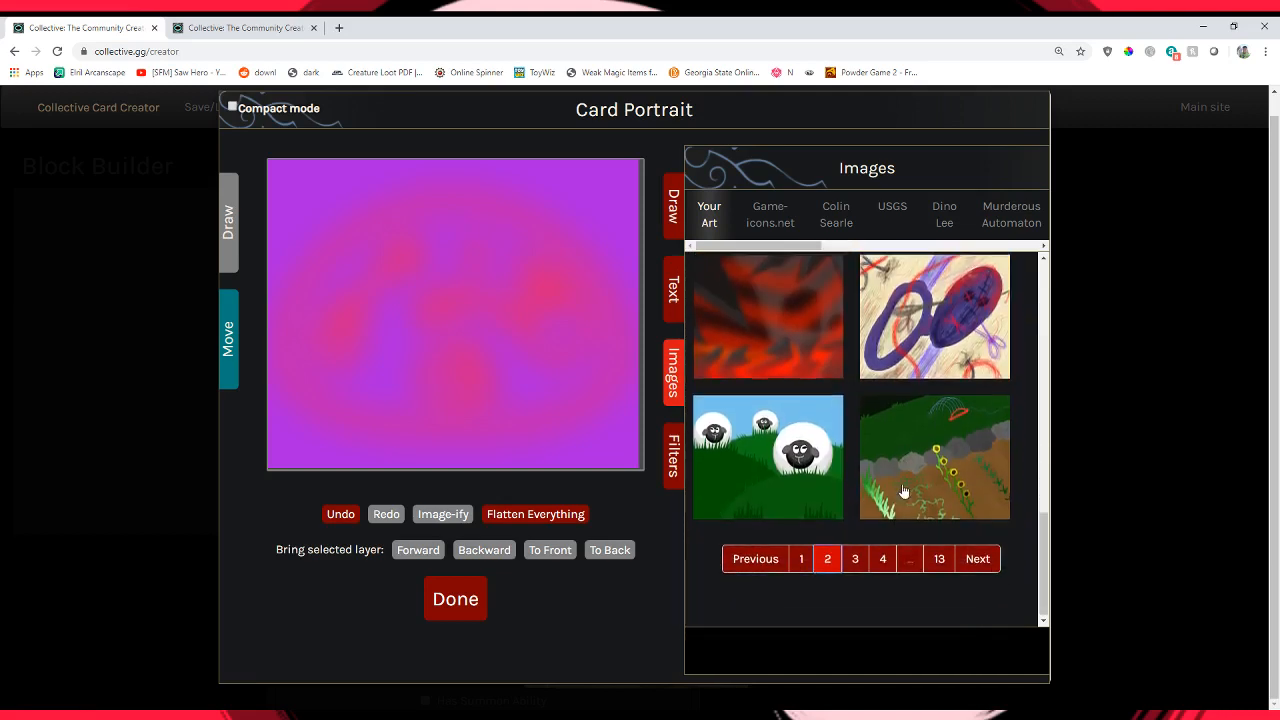
Look through the artwork on pages 3 to 6 of Your Art.
left_click(858, 558)
scroll(974, 443, "down", 3)
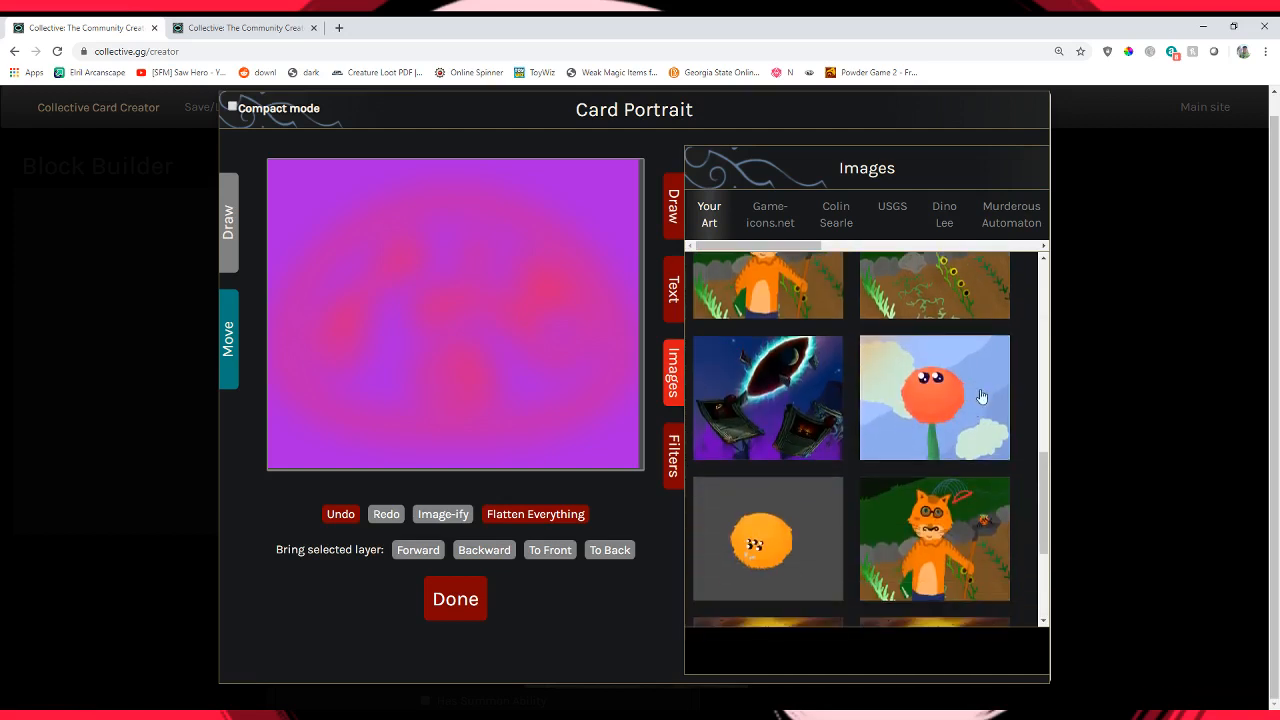
scroll(996, 402, "down", 3)
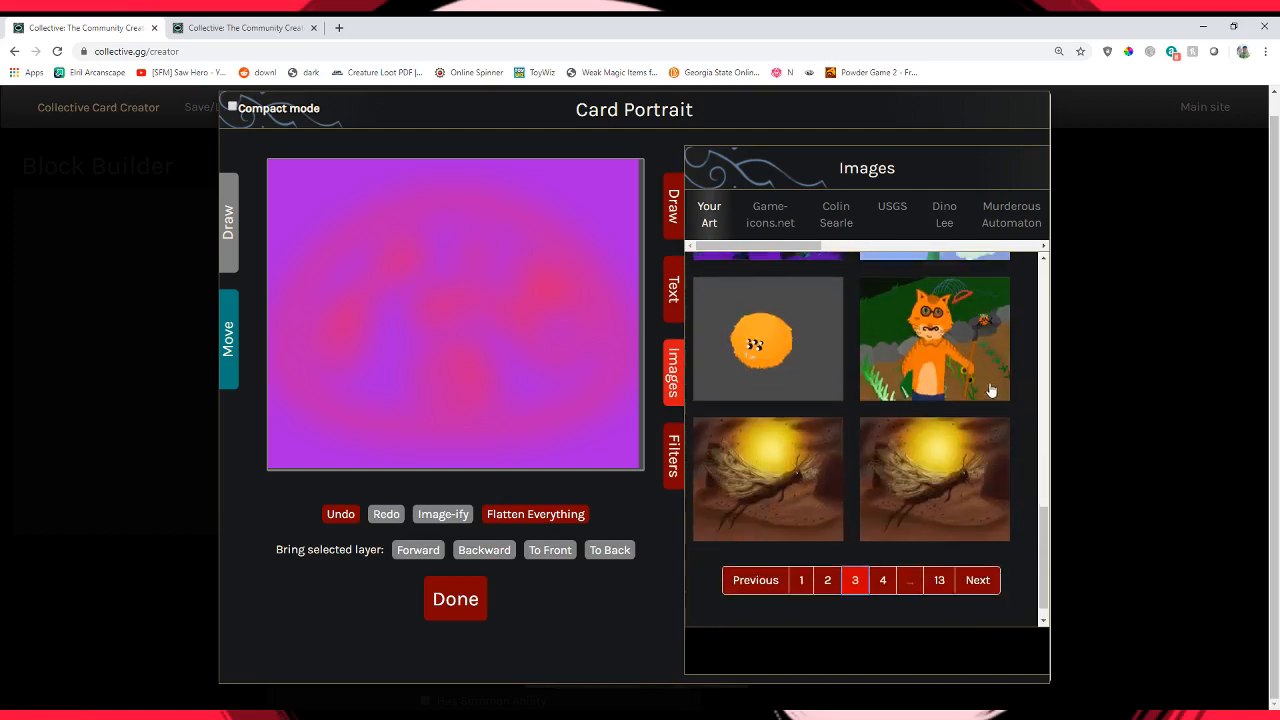
scroll(871, 466, "up", 13)
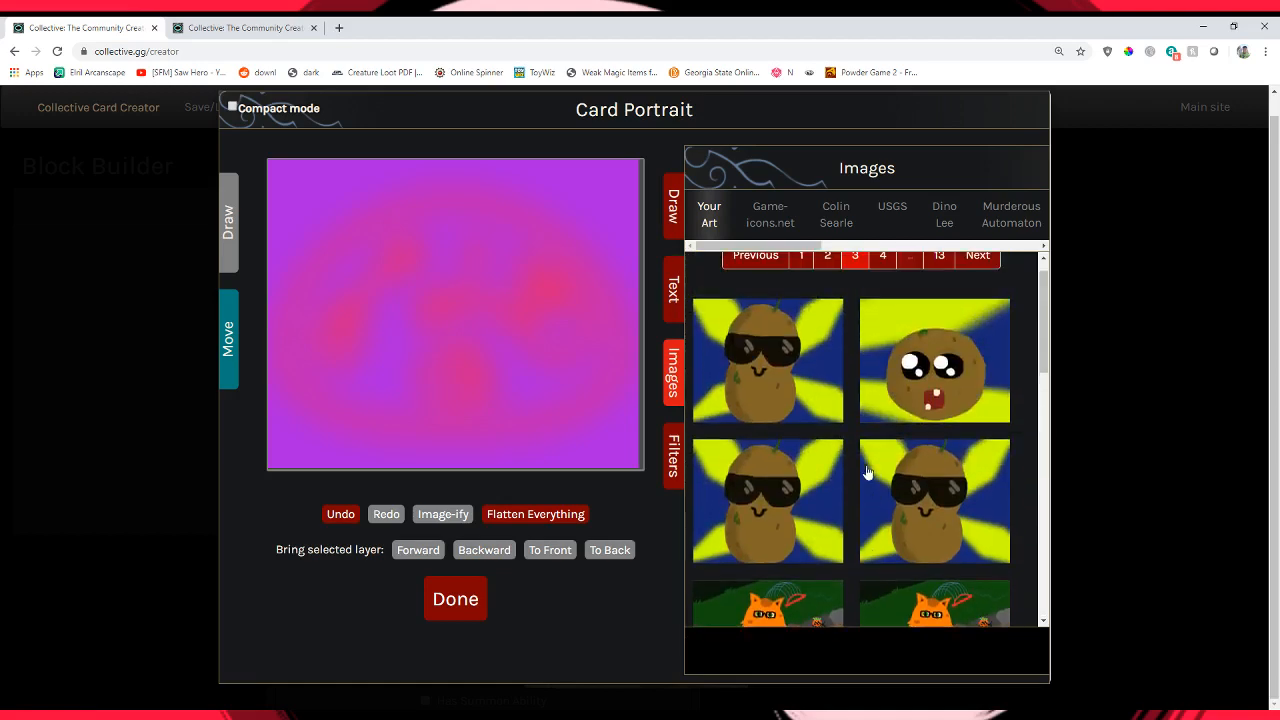
scroll(880, 486, "up", 1)
scroll(858, 412, "down", 12)
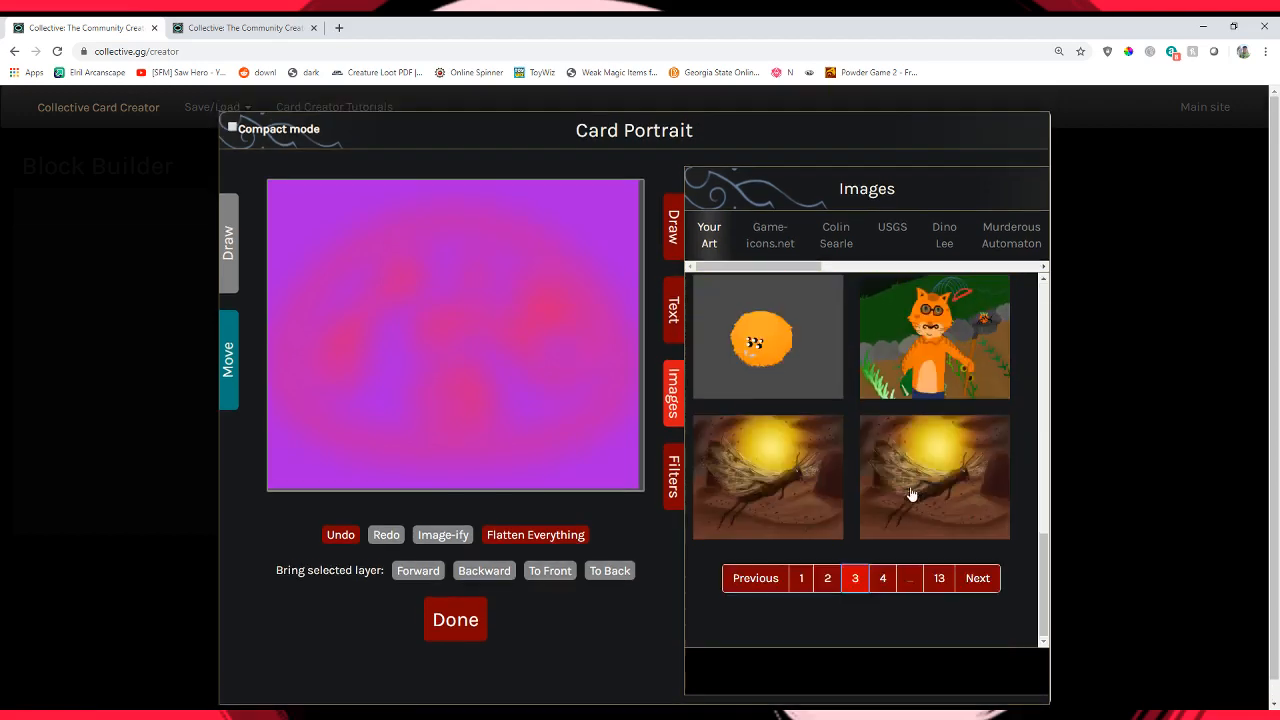
left_click(901, 589)
scroll(971, 551, "down", 8)
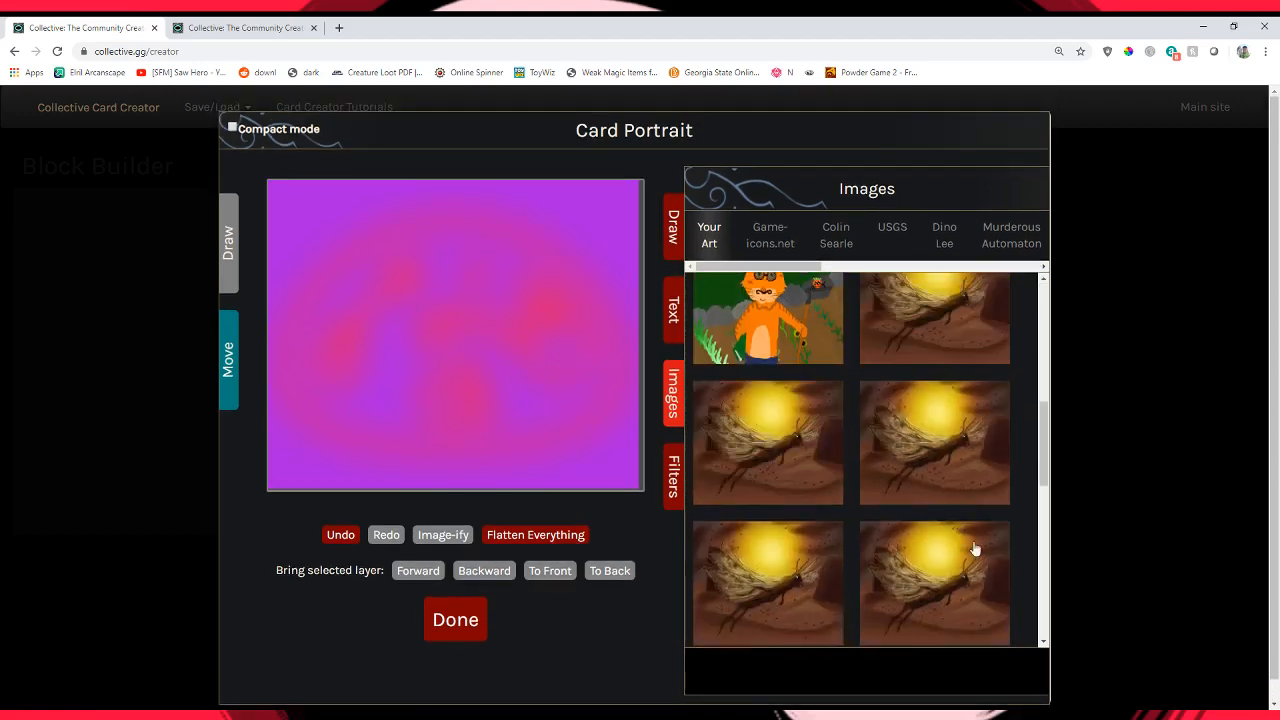
left_click(886, 586)
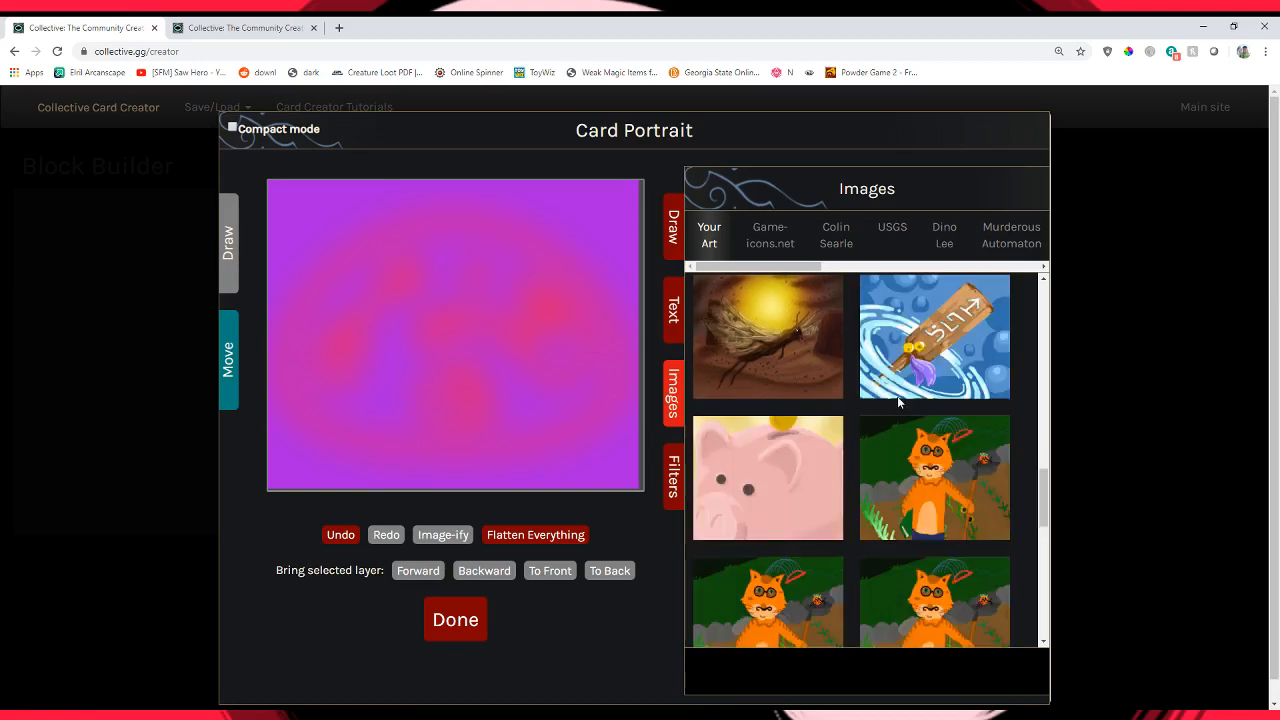
scroll(890, 520, "down", 10)
left_click(894, 558)
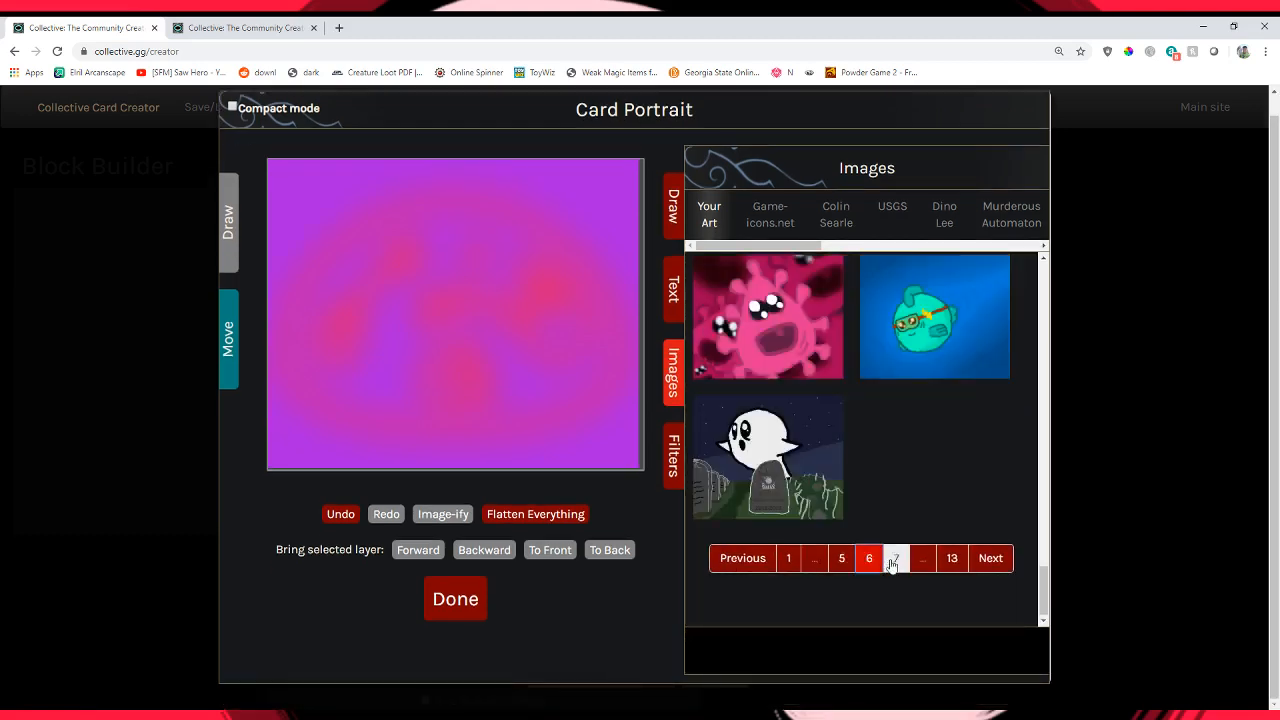
scroll(903, 463, "up", 9)
scroll(894, 469, "down", 8)
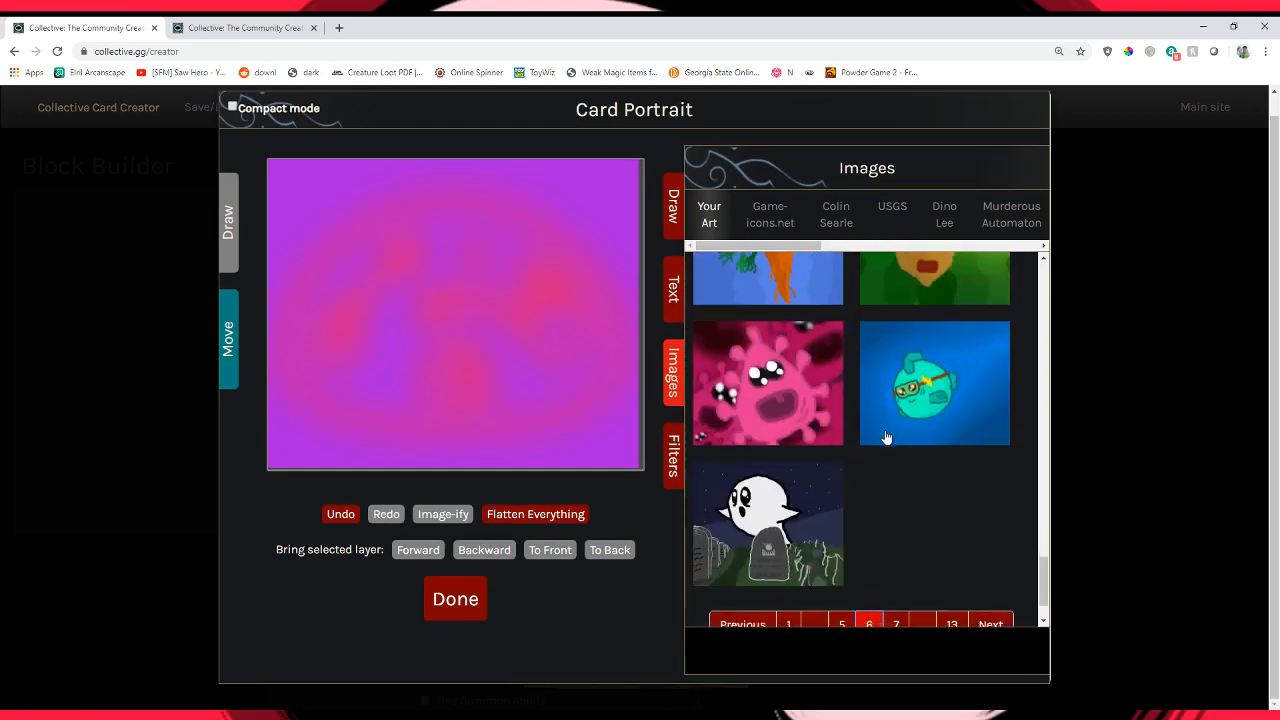
Add the pink virus artwork from page 6 to the portrait and position it to cover the canvas.
left_click(744, 428)
left_click_drag(474, 319, 708, 508)
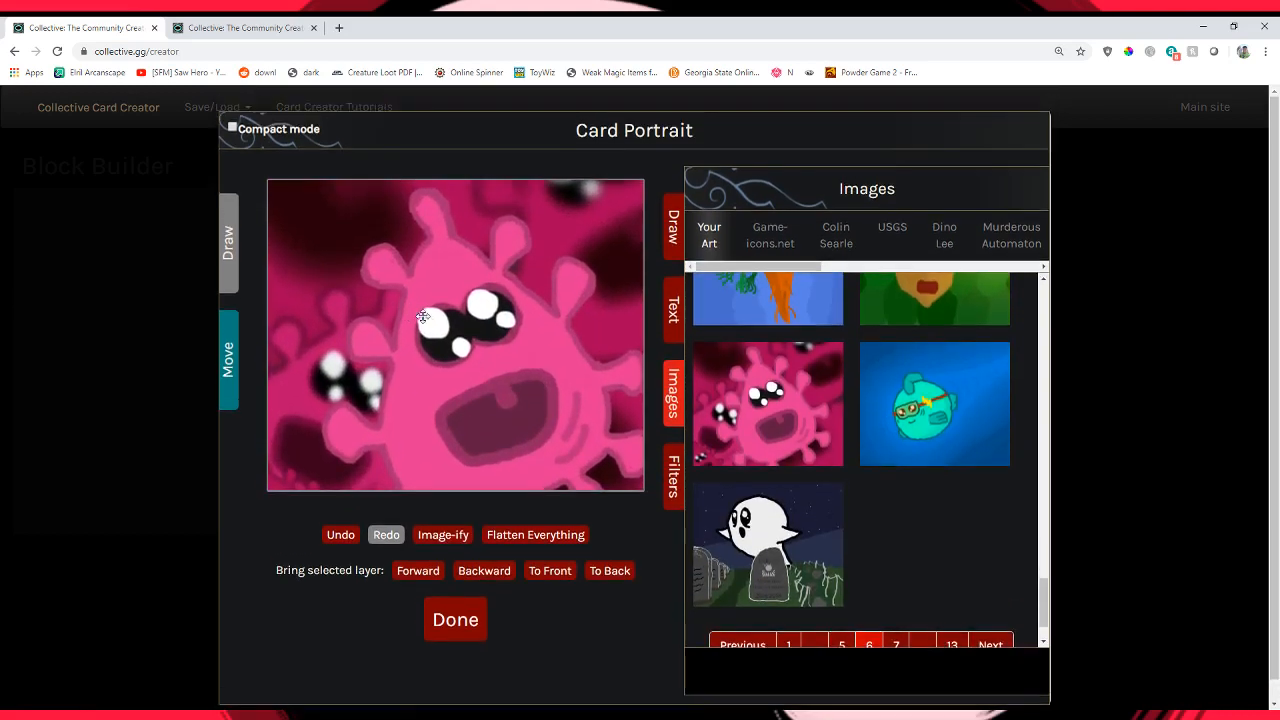
left_click_drag(557, 266, 645, 325)
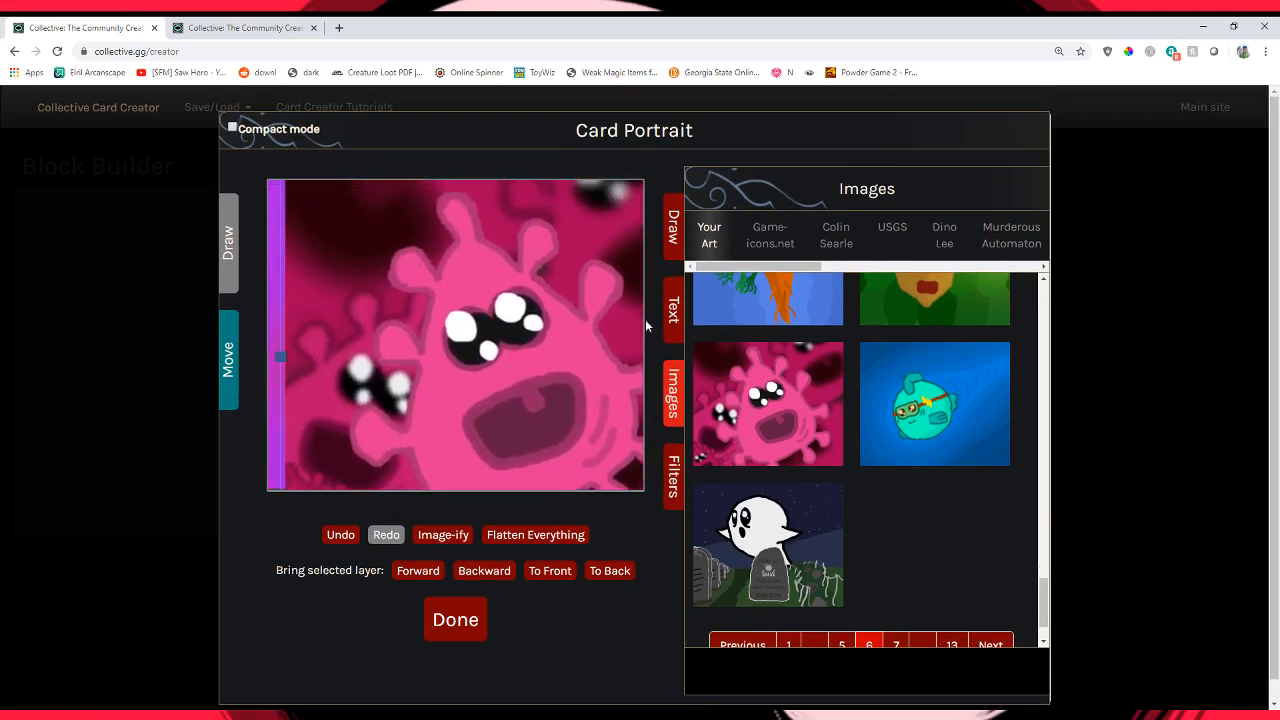
left_click_drag(563, 190, 525, 198)
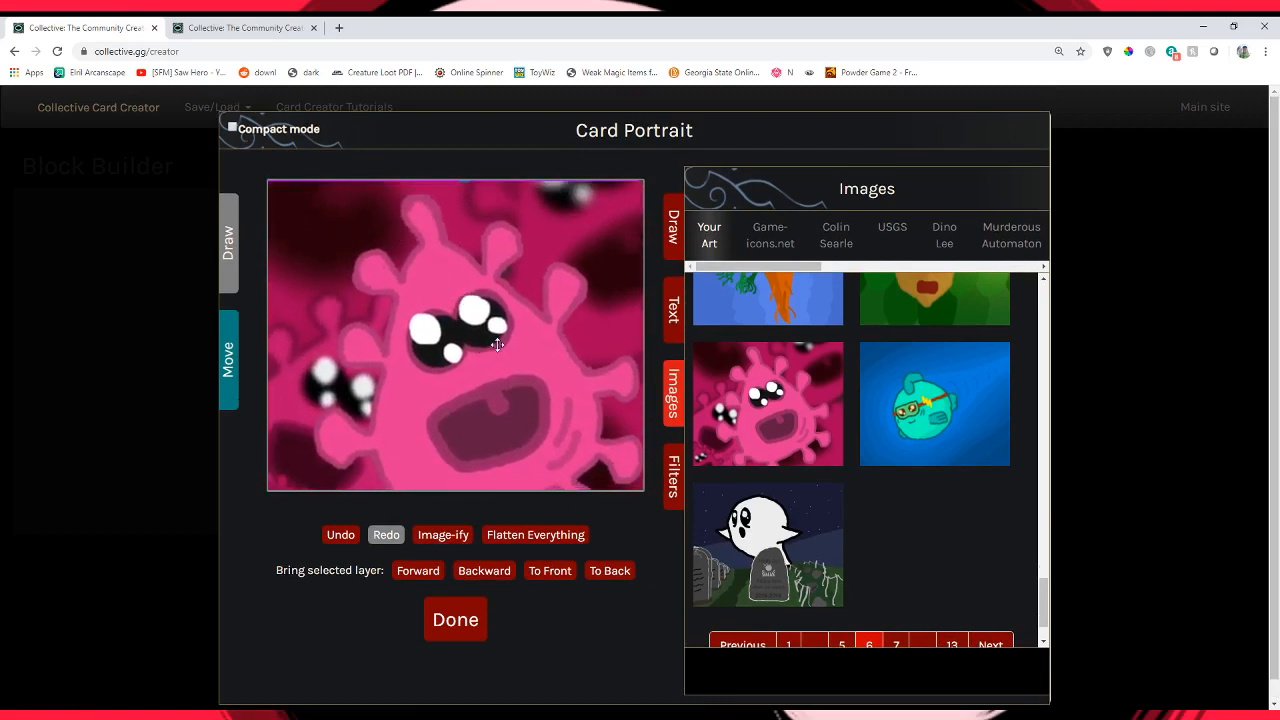
left_click_drag(497, 344, 423, 429)
left_click_drag(557, 471, 436, 340)
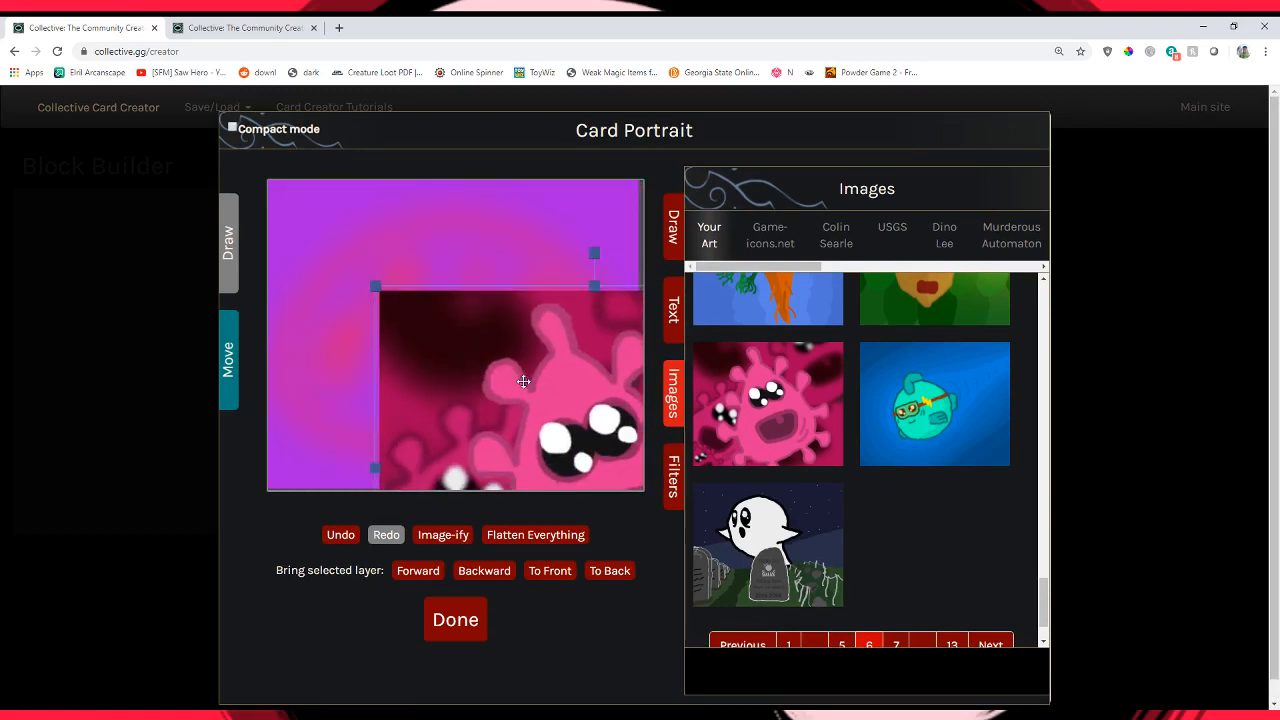
left_click_drag(509, 371, 403, 263)
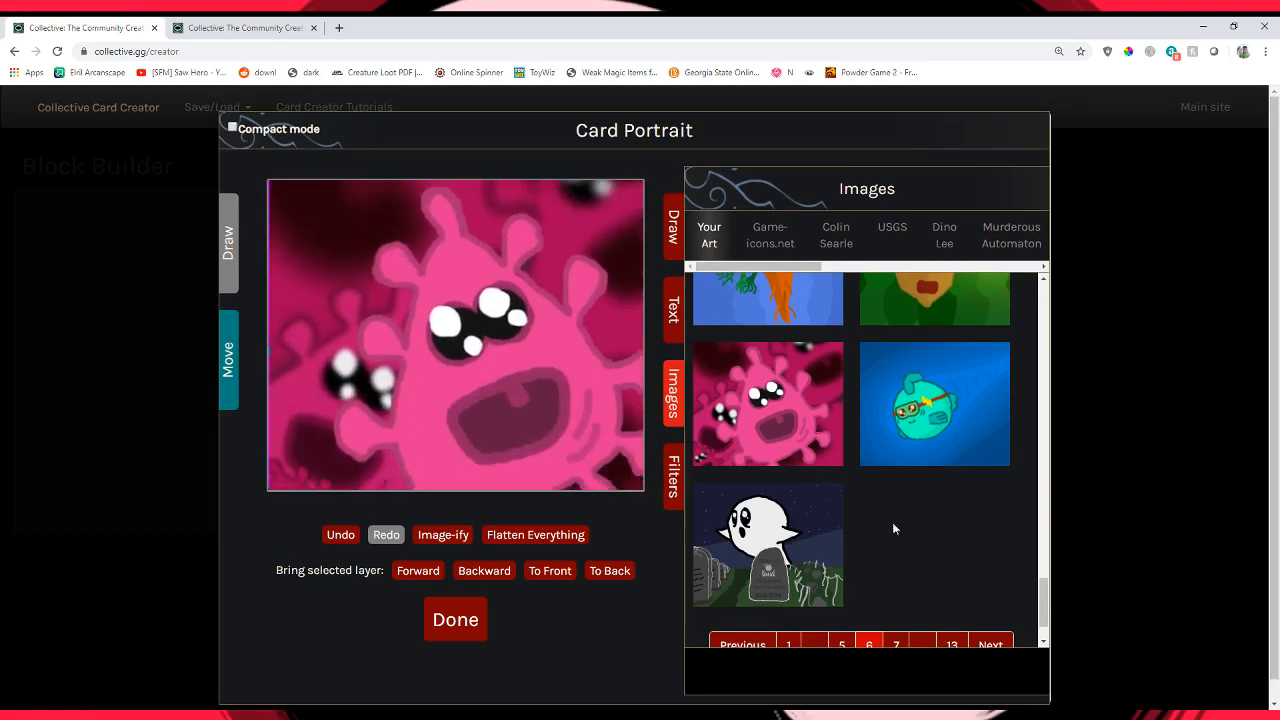
Delete the pink virus artwork and the blurred purple image behind it from the portrait canvas.
scroll(894, 528, "down", 1)
left_click(894, 577)
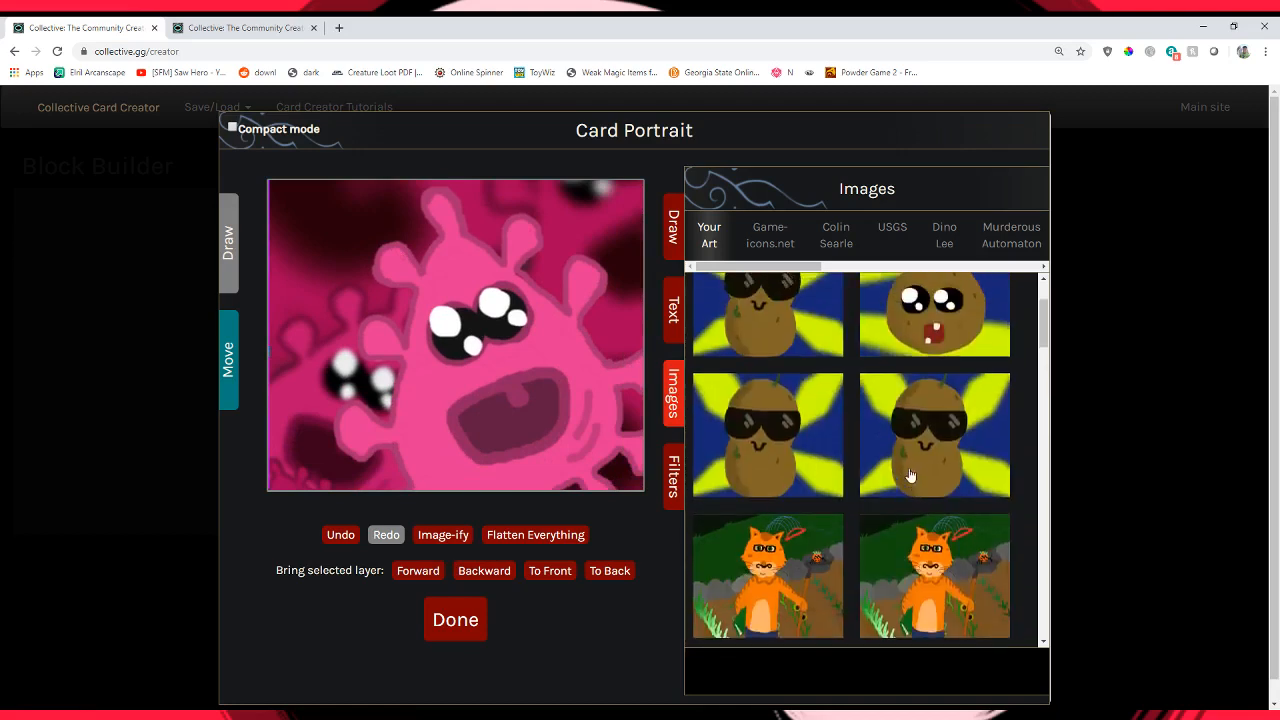
scroll(906, 470, "up", 1)
scroll(838, 394, "down", 19)
left_click_drag(412, 268, 412, 260)
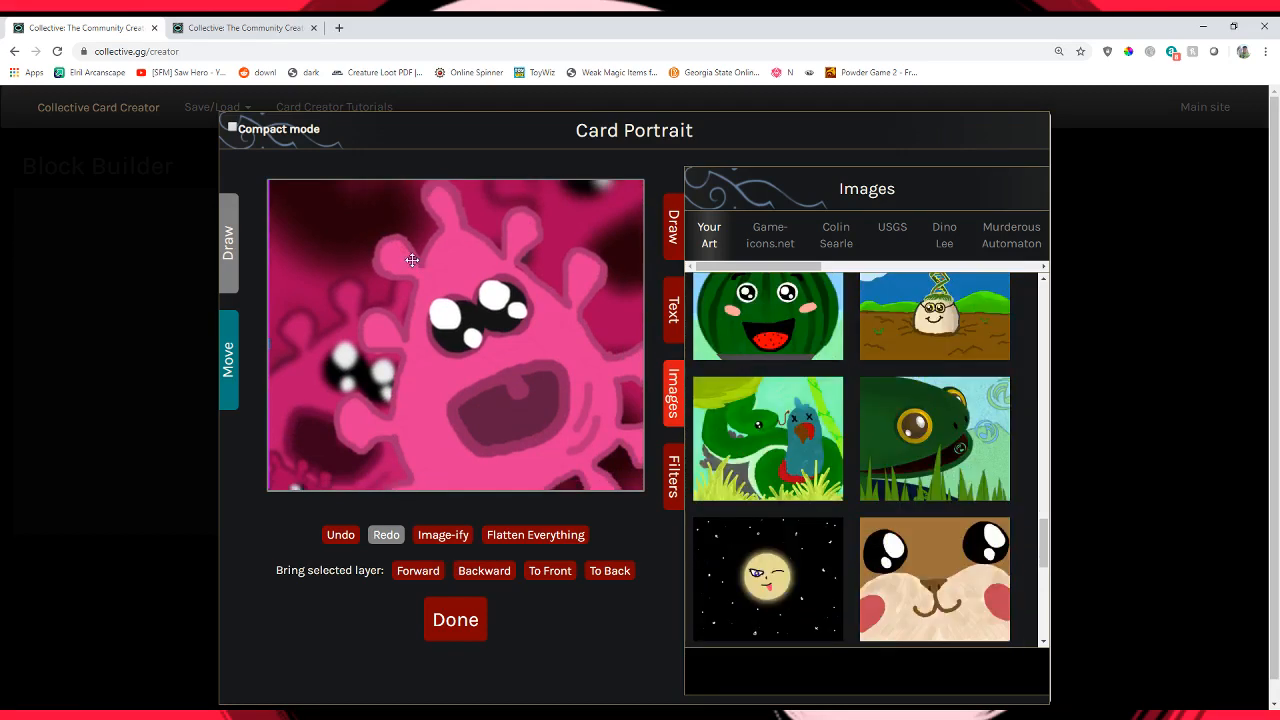
key("Delete")
left_click(461, 320)
key("Delete")
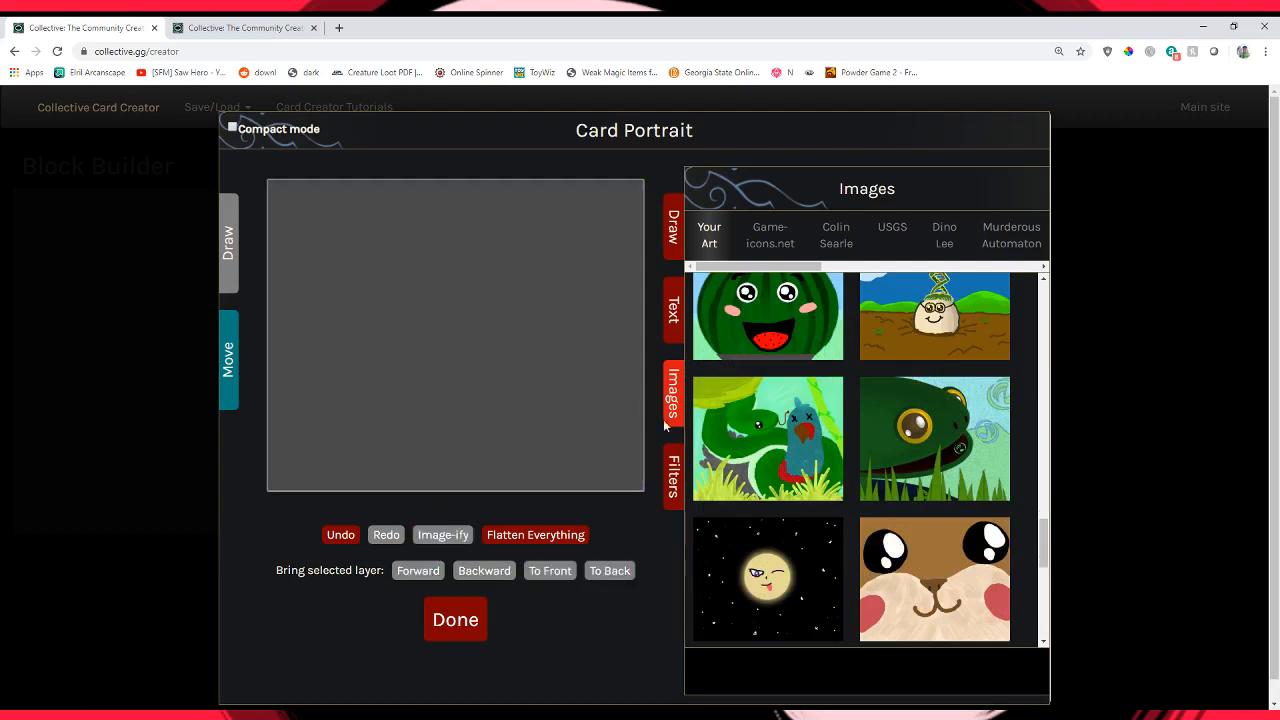
Add a blank square from Game-icons.net to the middle of the canvas and rotate it into a diamond.
left_click(766, 245)
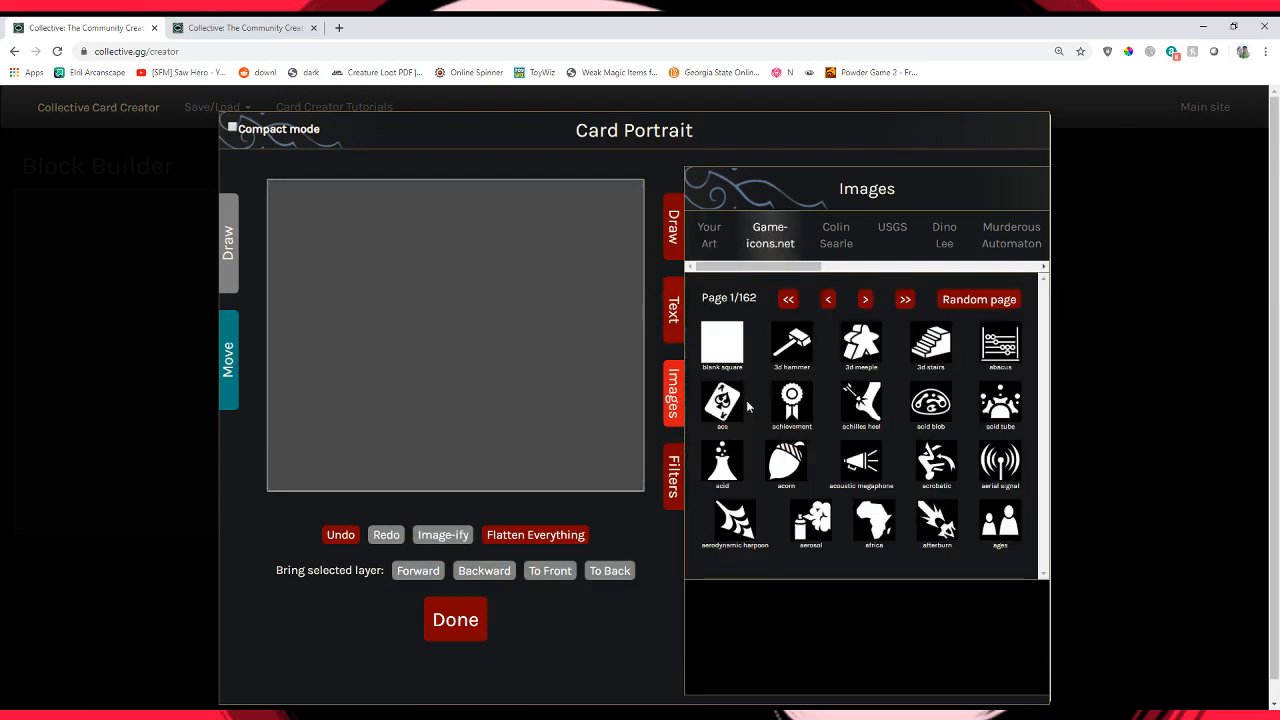
left_click(740, 355)
left_click_drag(425, 283, 515, 313)
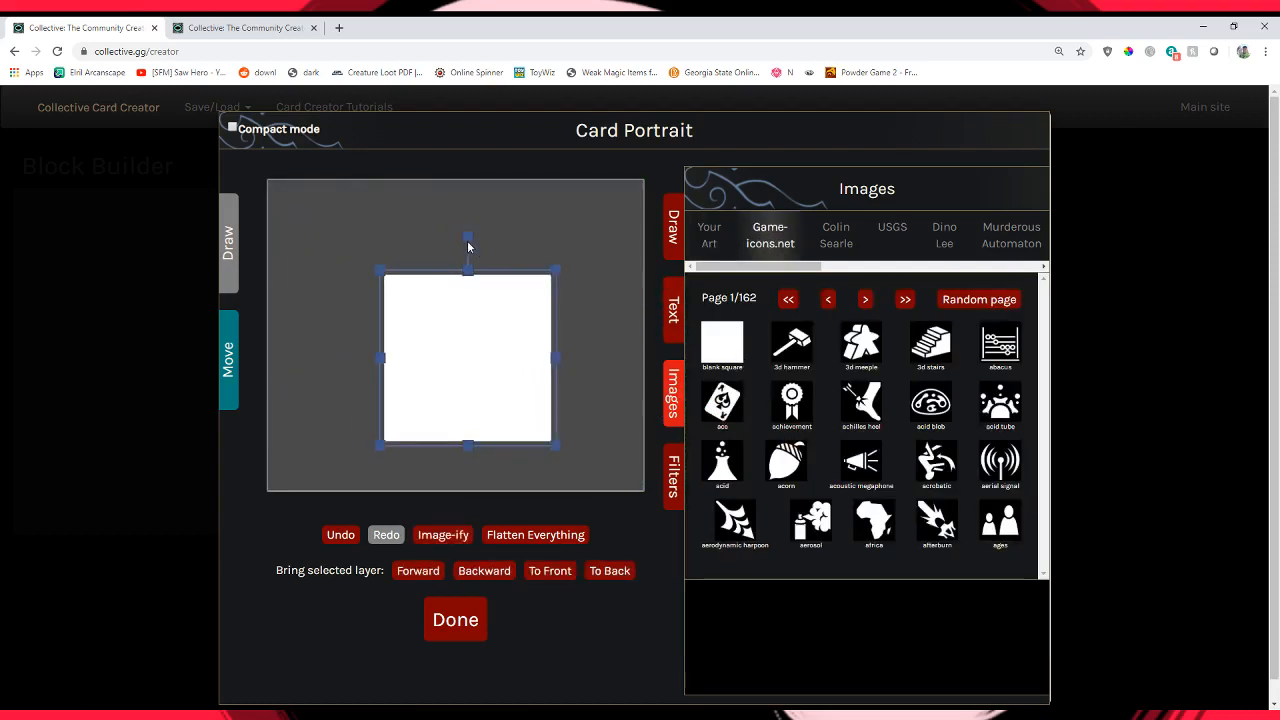
left_click_drag(468, 245, 571, 263)
left_click_drag(517, 346, 513, 332)
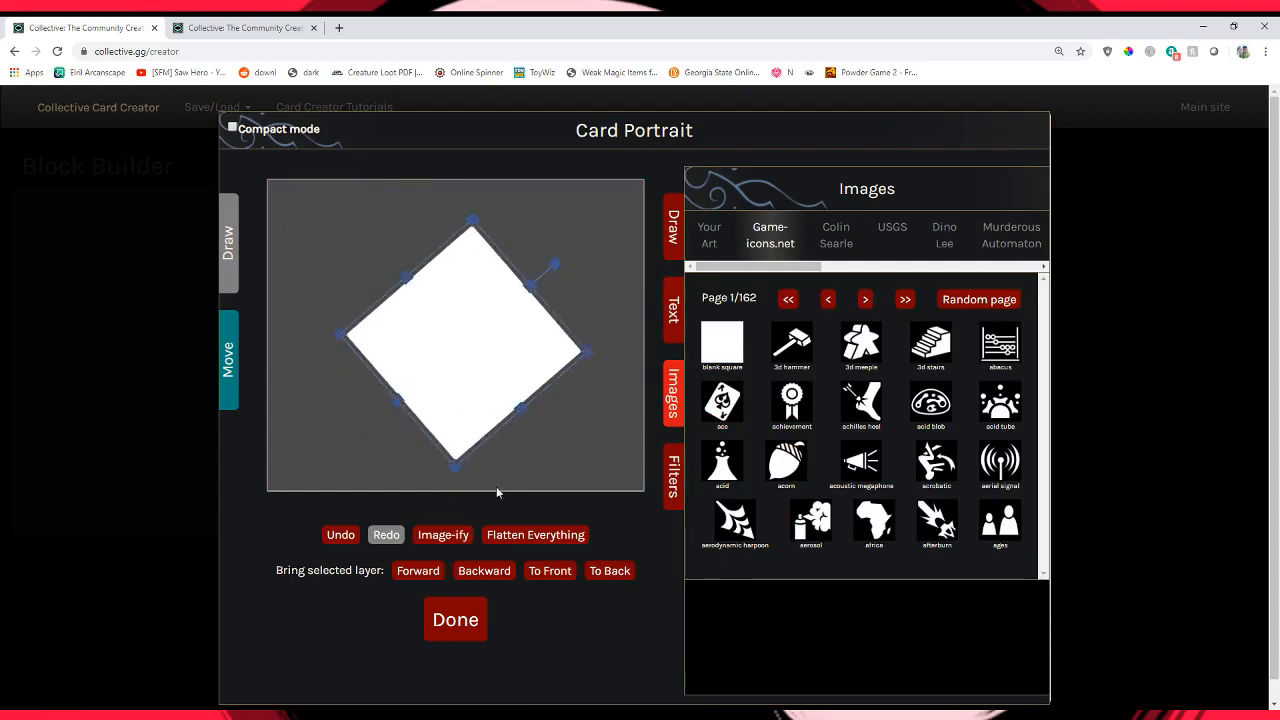
Image-ify the rotated square and delete the original, keeping only the diamond copy.
left_click(442, 540)
left_click_drag(456, 386, 480, 409)
key("Delete")
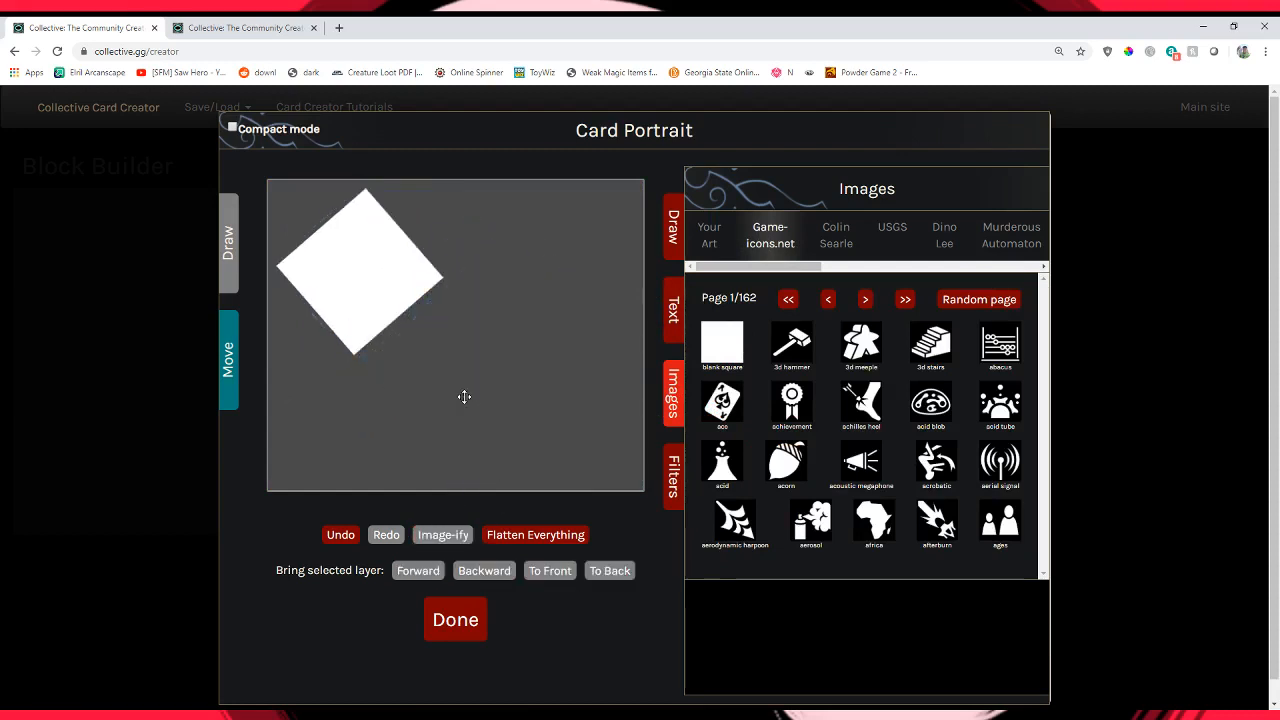
Flatten the diamond vertically, enlarge it and place it along the canvas's lower edge as a room floor.
left_click_drag(358, 291, 434, 335)
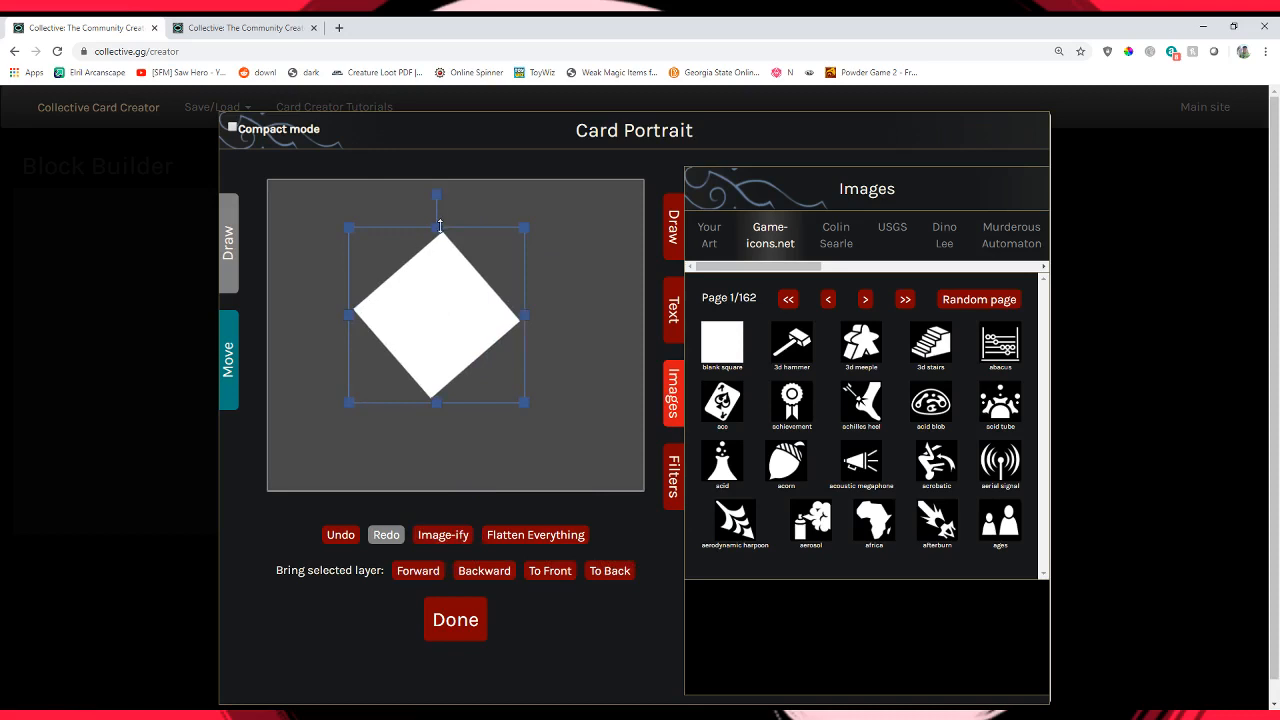
left_click_drag(440, 226, 440, 329)
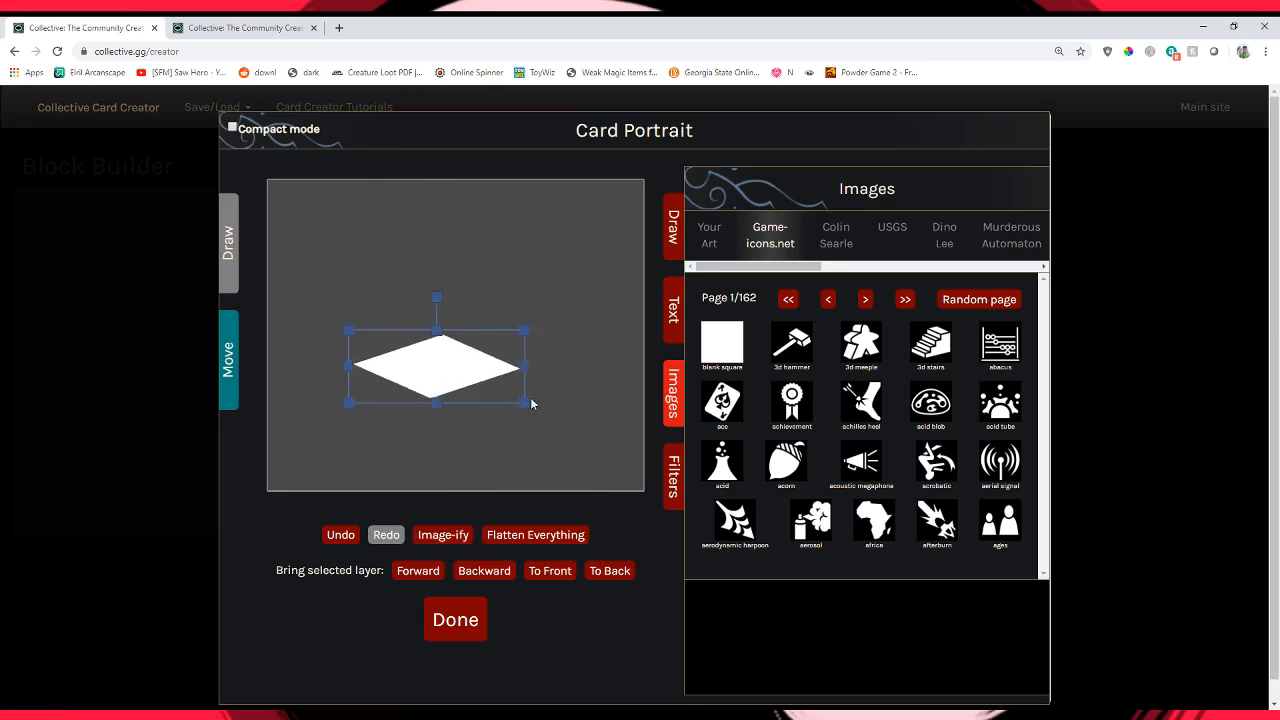
left_click_drag(527, 404, 940, 575)
left_click_drag(511, 457, 242, 428)
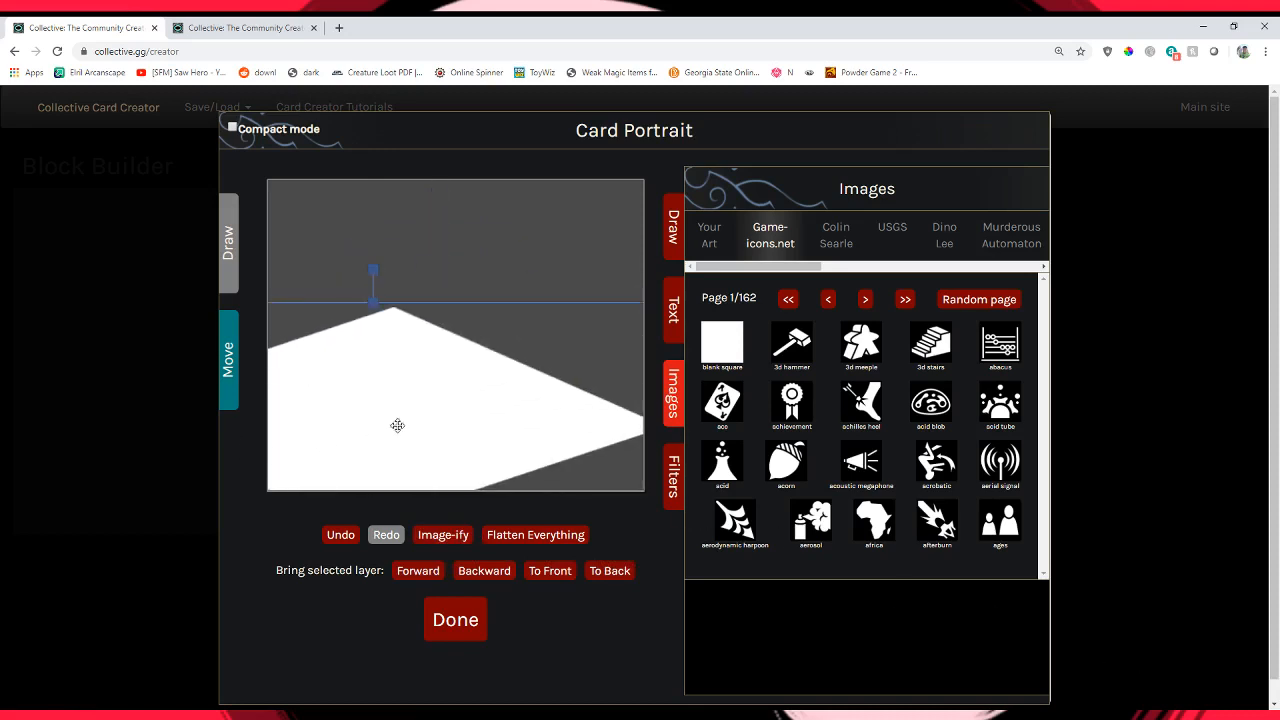
left_click_drag(397, 426, 501, 441)
Add a second blank square, enlarge it and align its left edge with the floor's peak as the right wall.
left_click(722, 345)
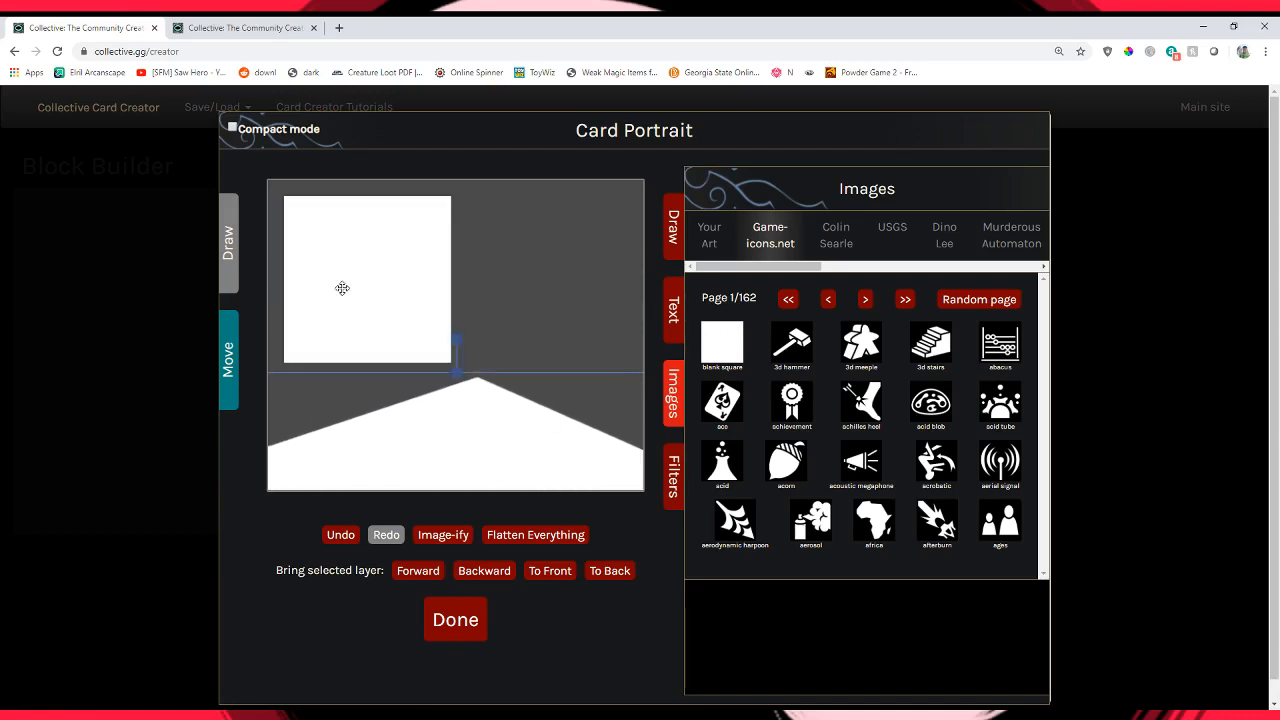
left_click_drag(342, 288, 586, 434)
left_click_drag(529, 349, 281, 177)
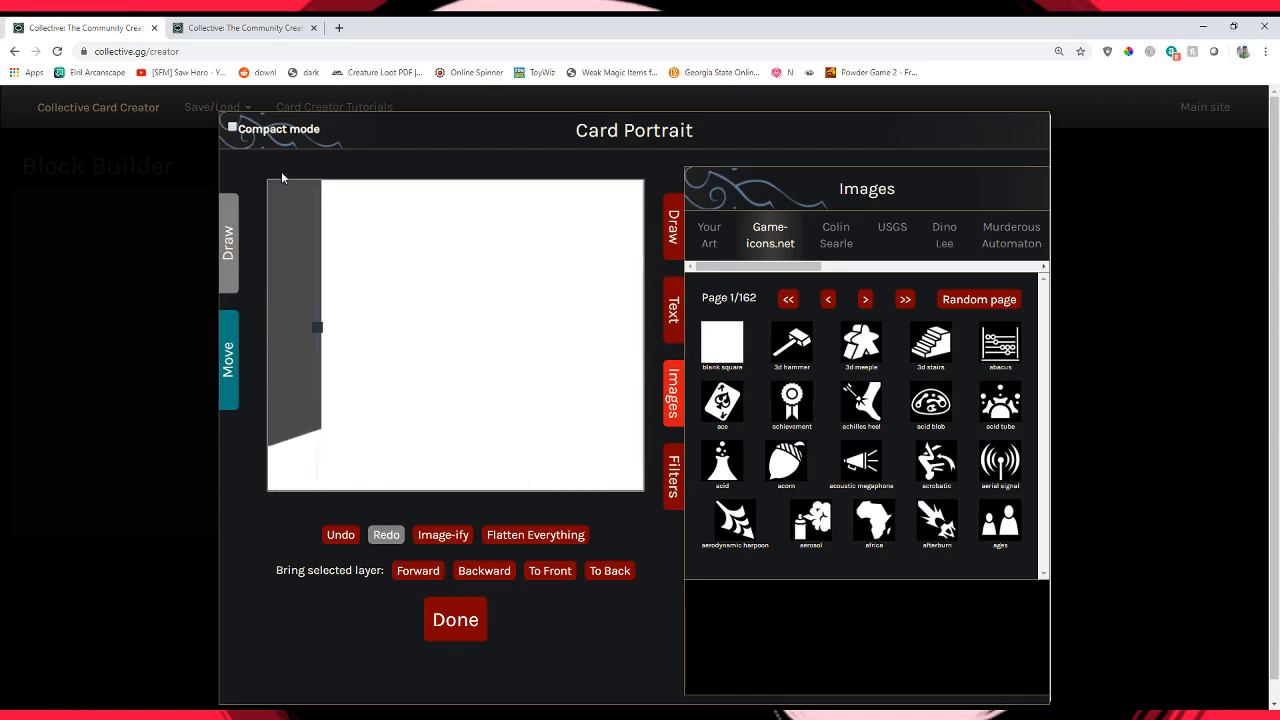
left_click_drag(377, 277, 559, 291)
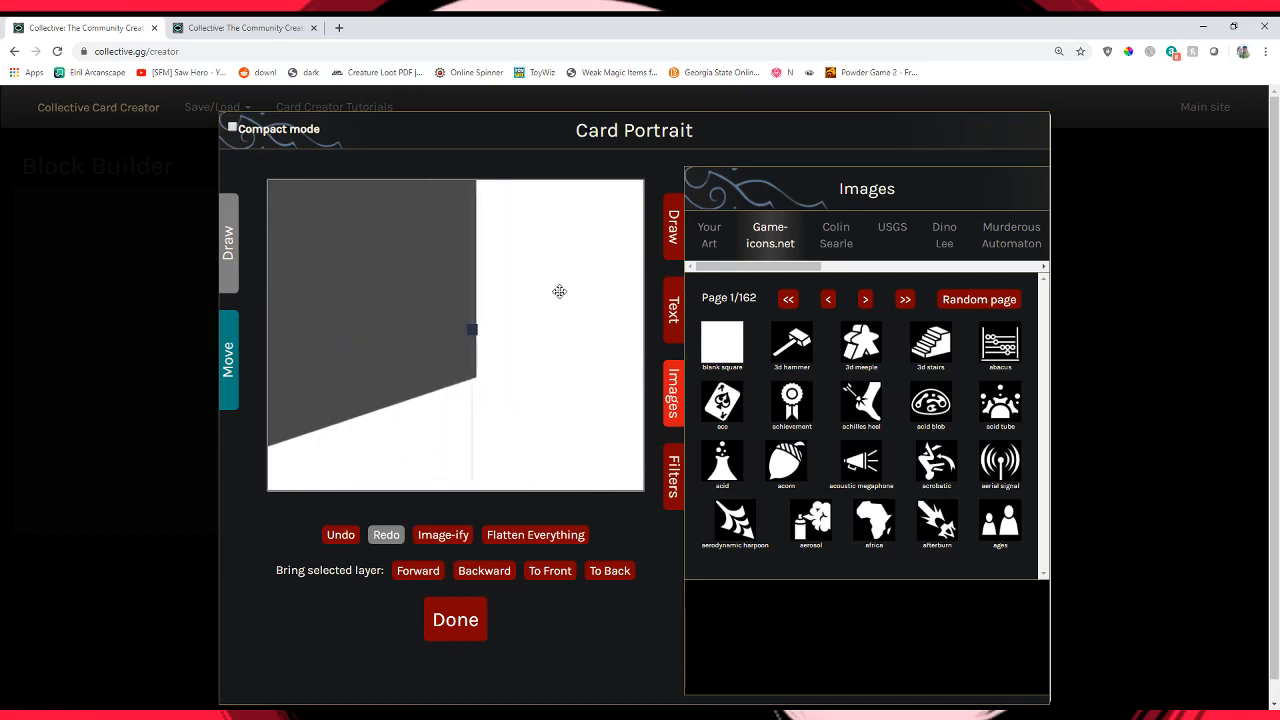
Darken the right wall to light gray with the Brightness filter slightly below its midpoint.
left_click(673, 477)
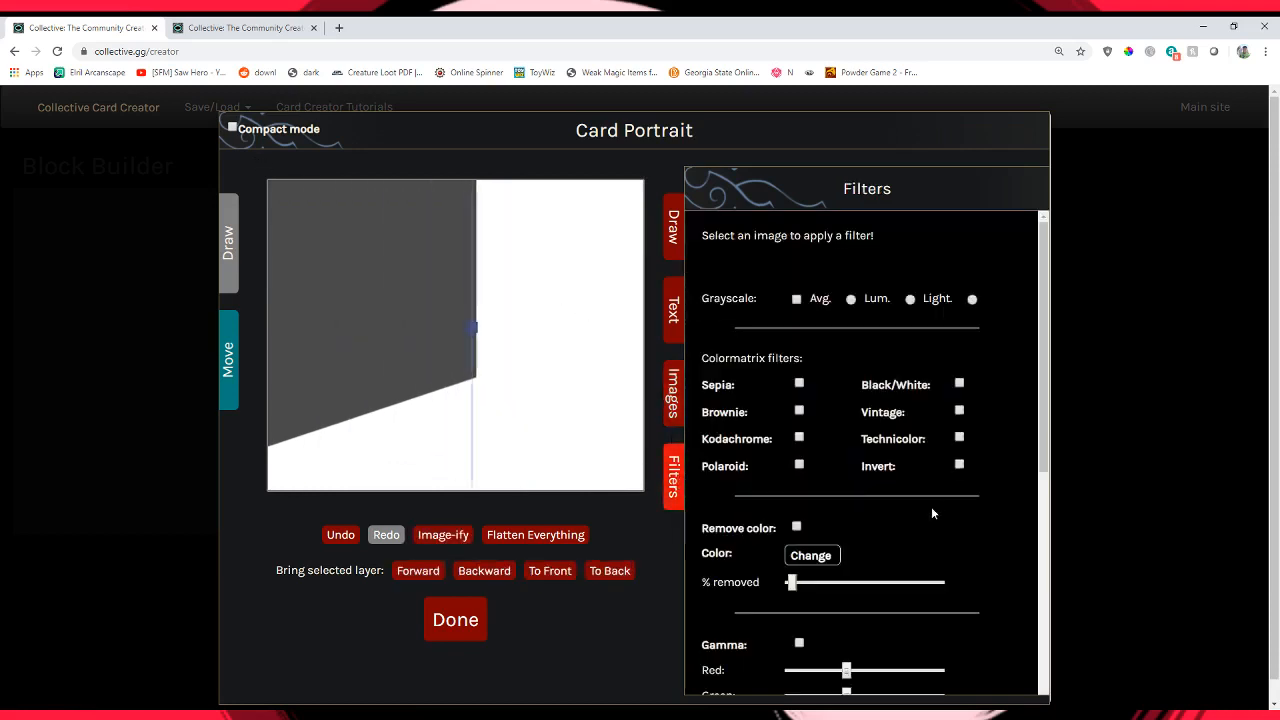
scroll(931, 513, "down", 2)
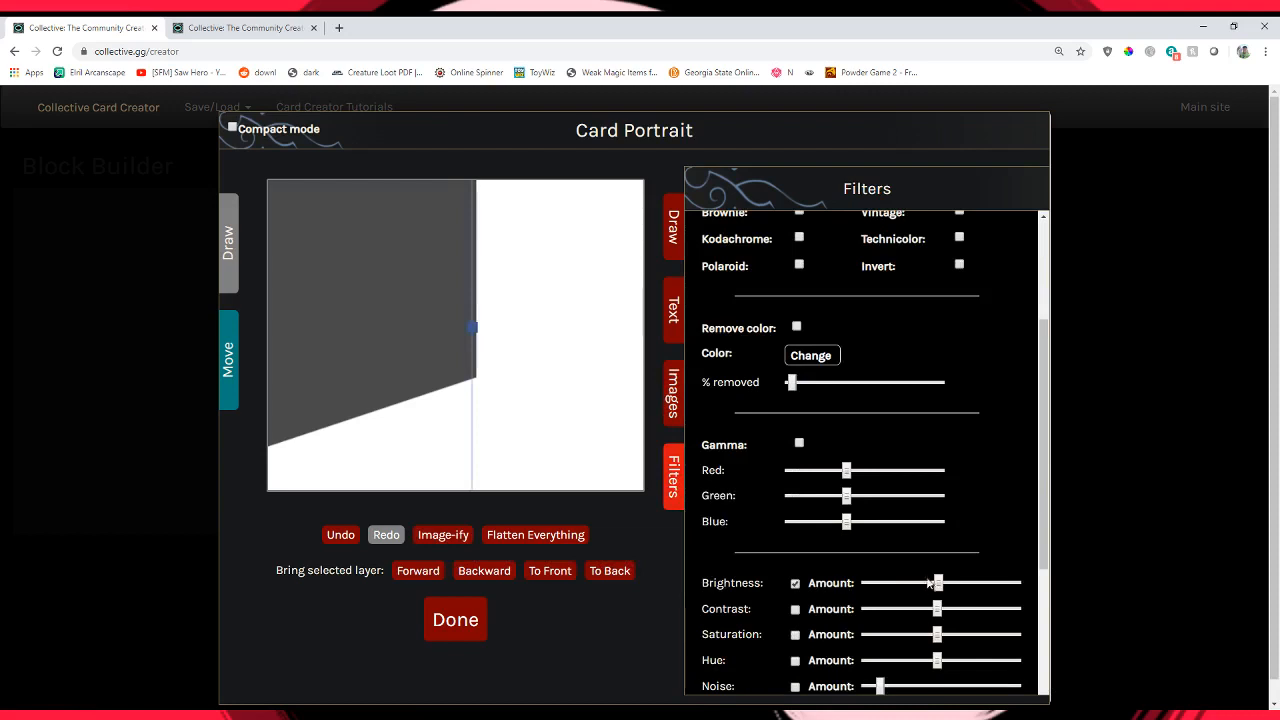
left_click_drag(929, 588, 917, 588)
Image-ify the light gray wall to get a copy and send the right wall behind the floor.
left_click_drag(494, 408, 510, 436)
left_click(443, 535)
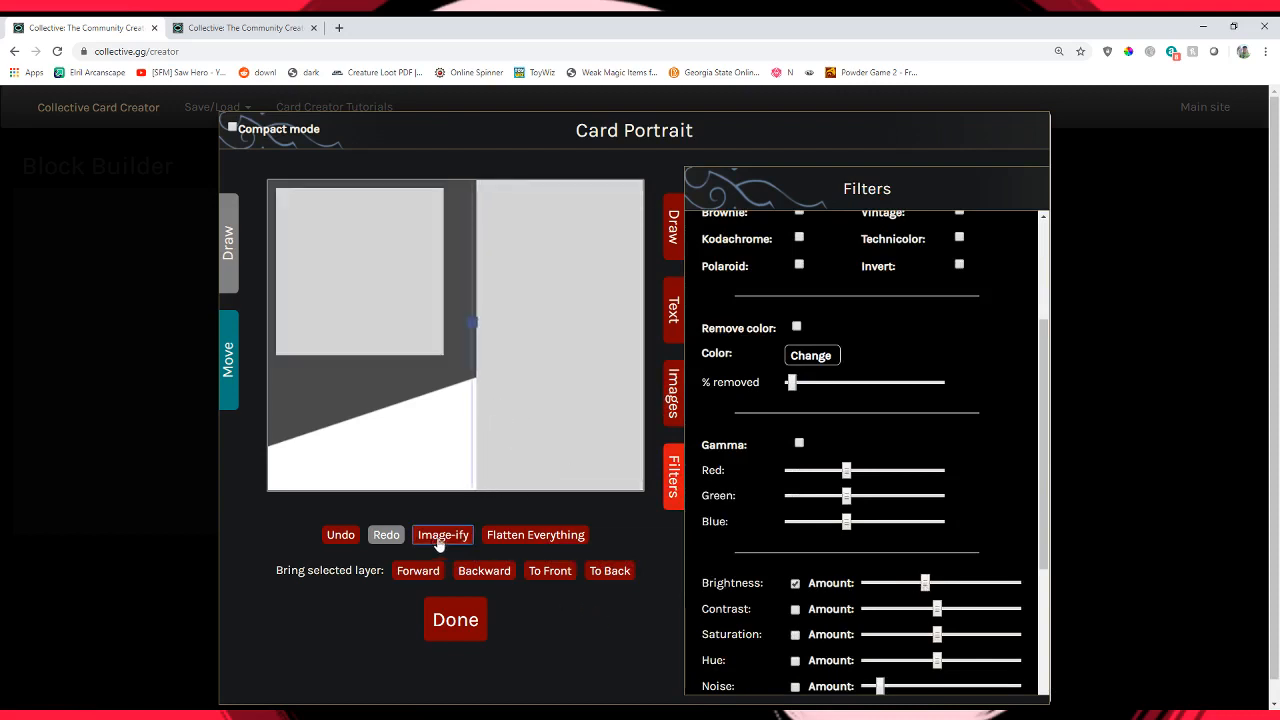
left_click(610, 571)
Darken the gray copy with the Brightness filter, enlarge it and send it to the back as the left wall.
left_click(403, 281)
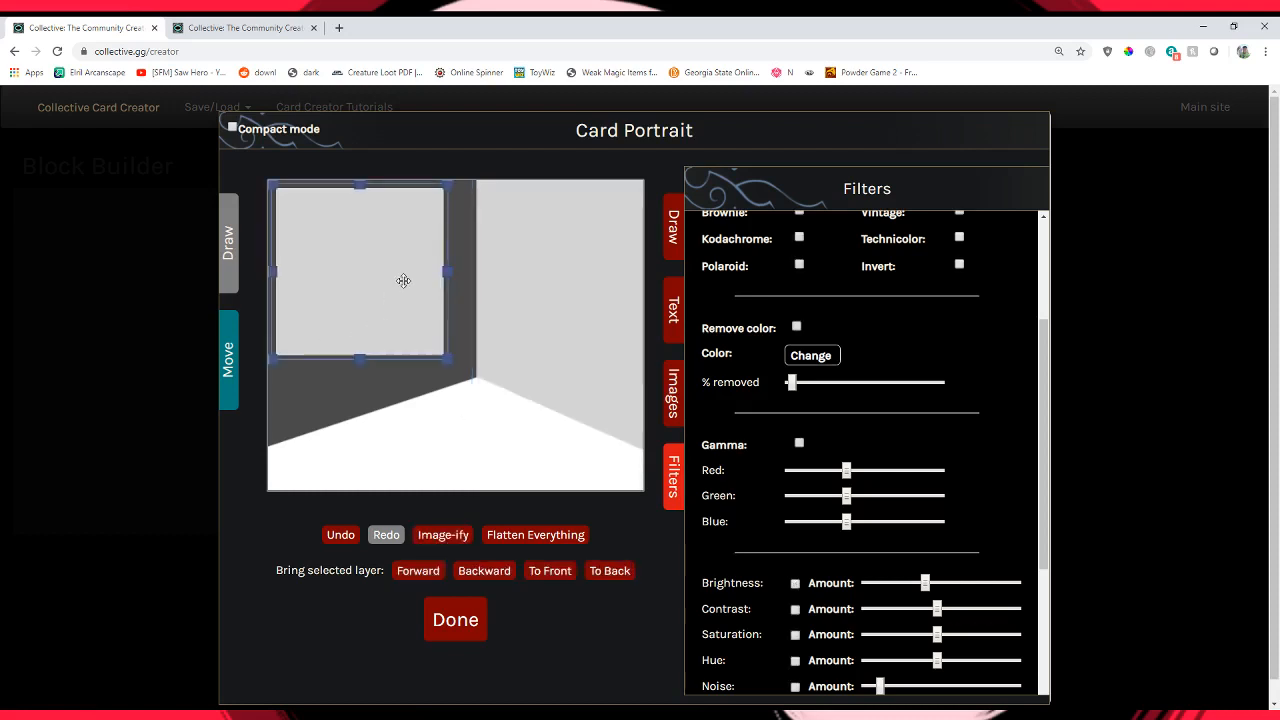
left_click(796, 584)
left_click_drag(416, 291, 569, 485)
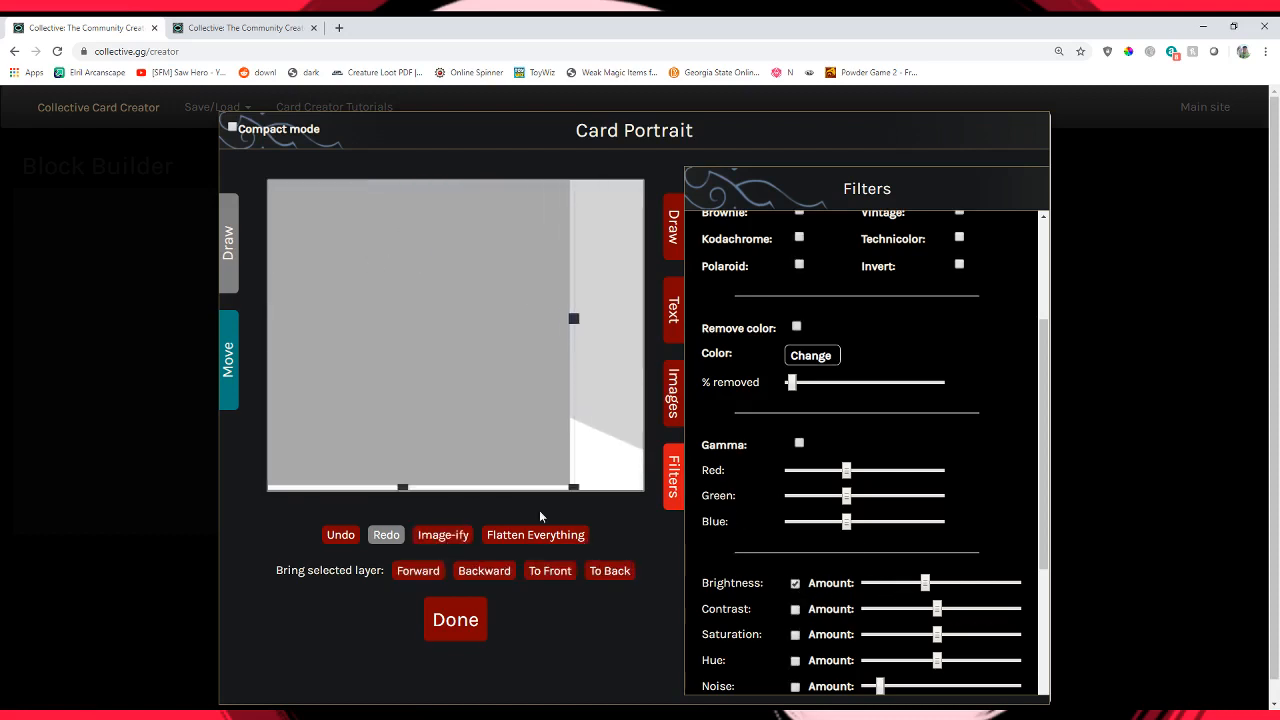
left_click(606, 574)
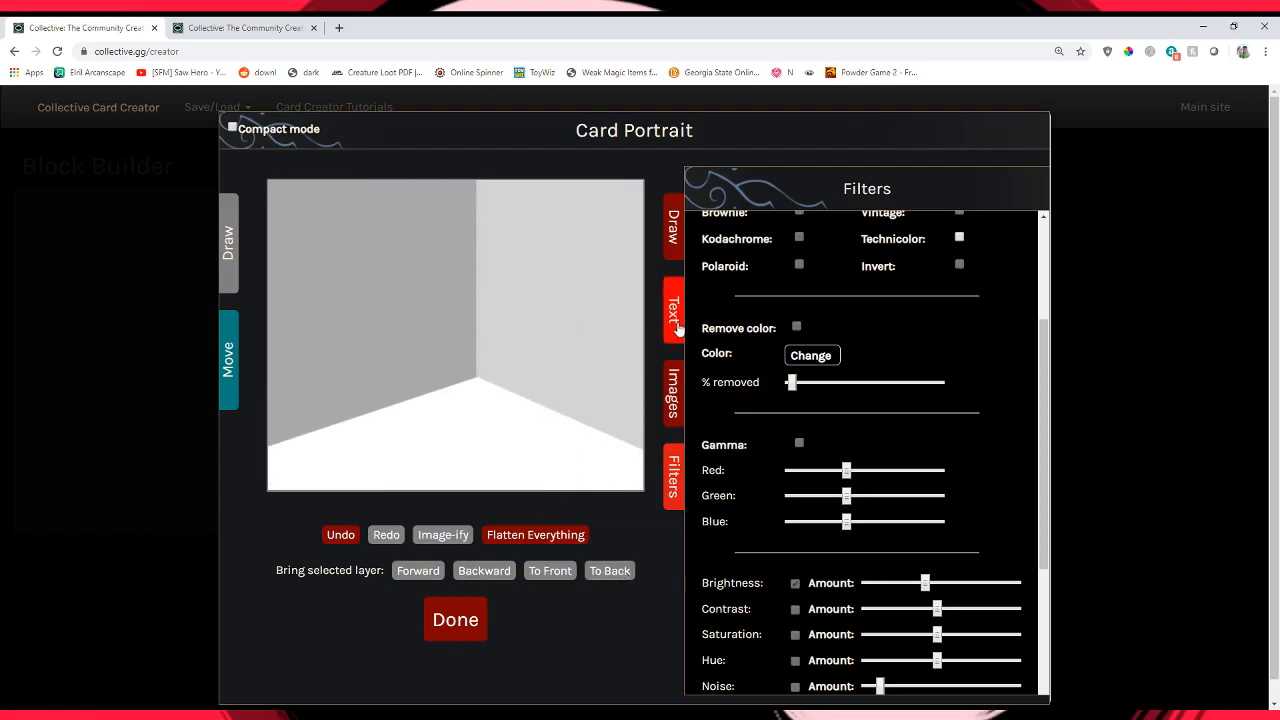
Save the shaded room corner as the card's portrait and reopen the portrait editor.
left_click(552, 275)
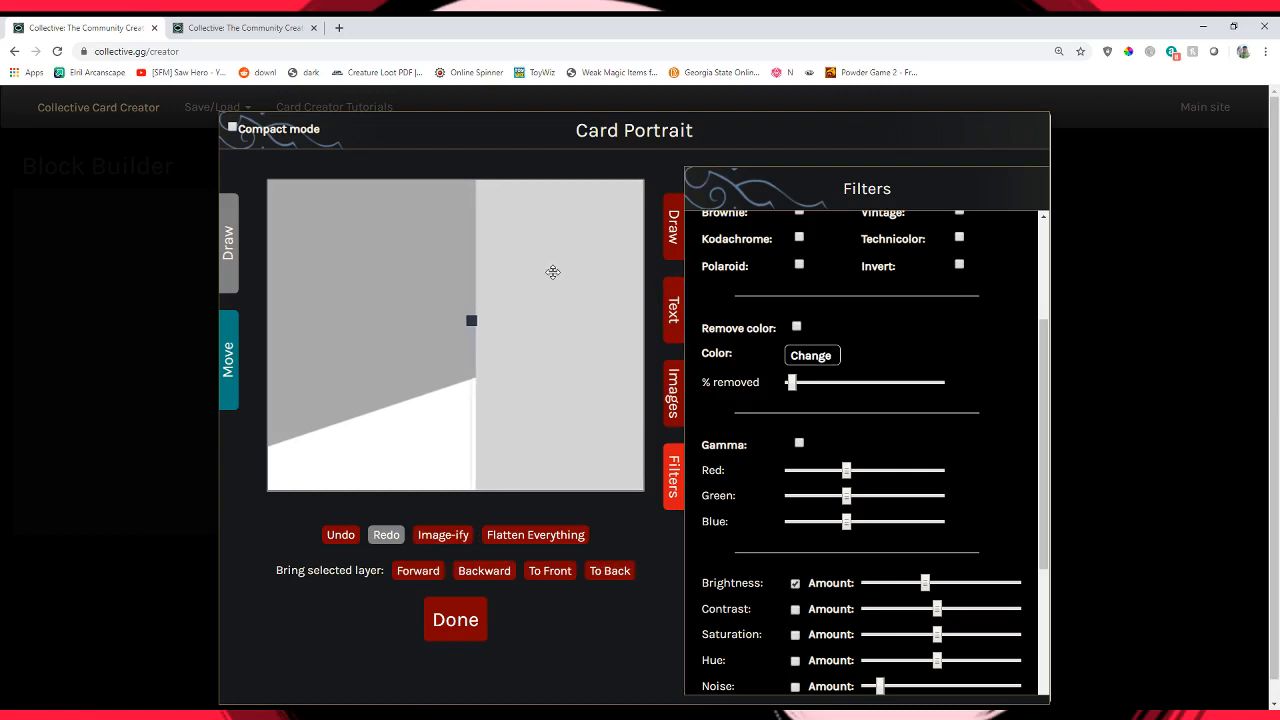
left_click(466, 628)
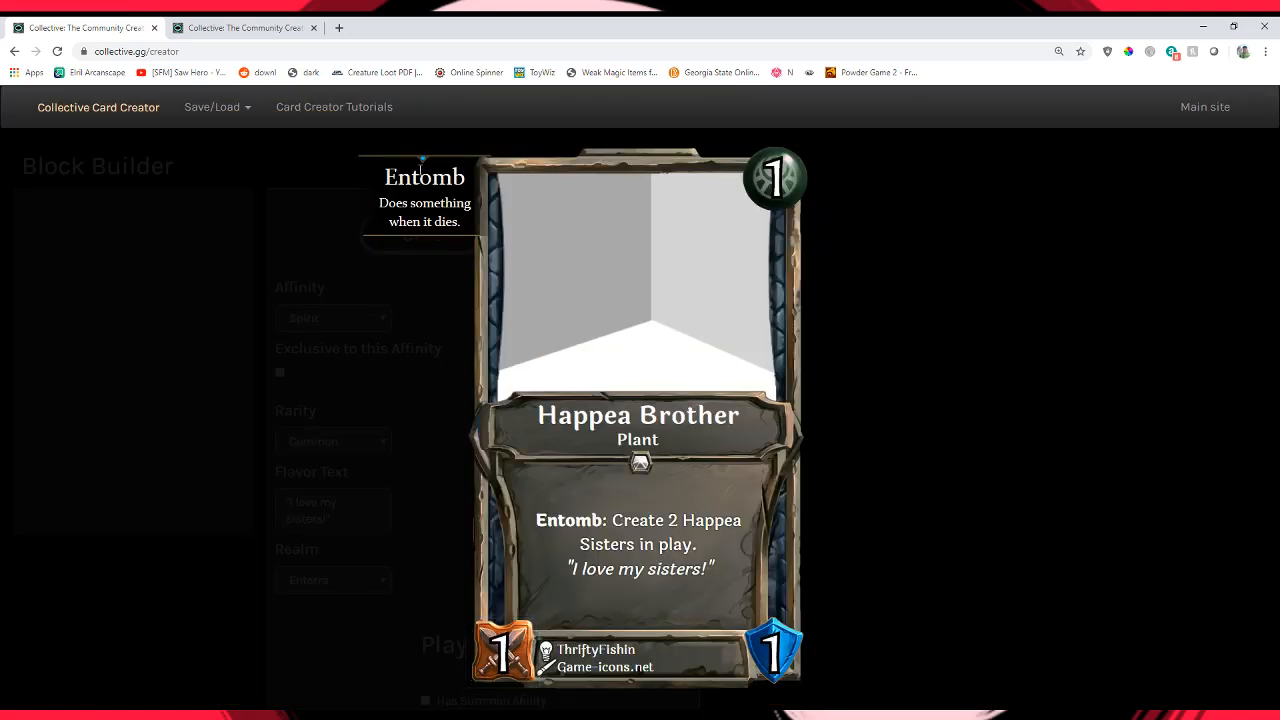
left_click(651, 354)
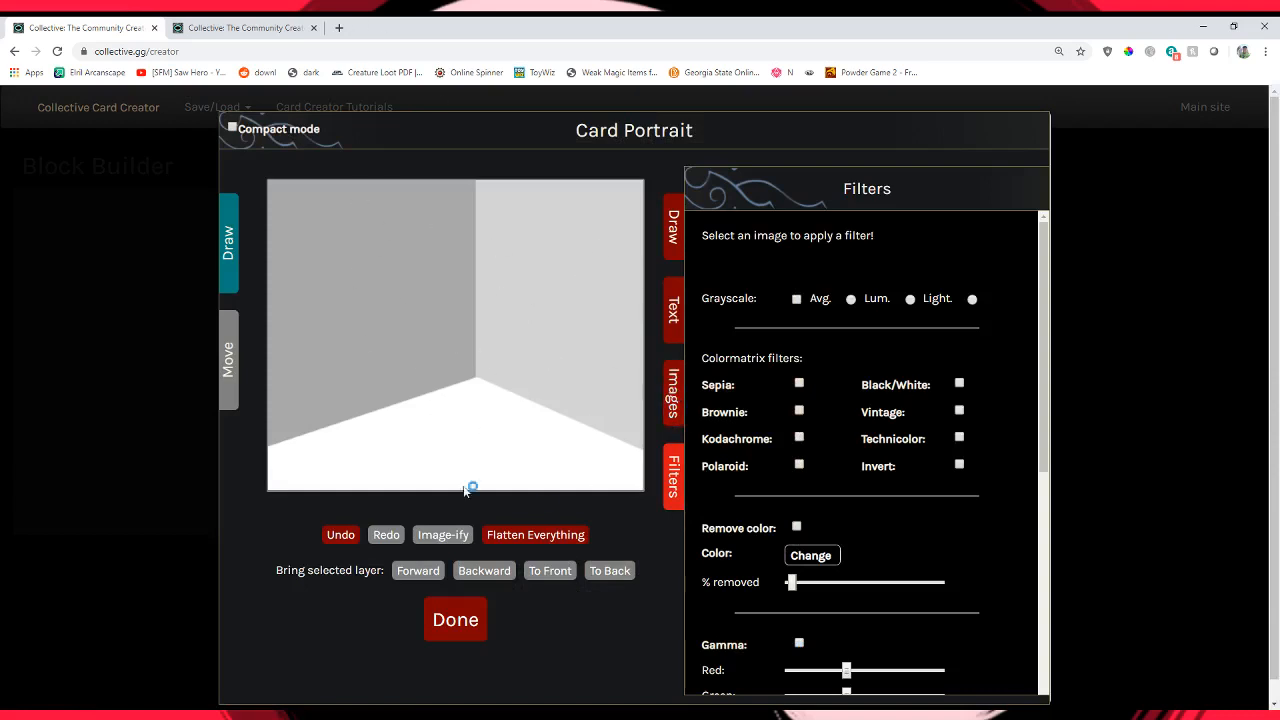
Switch to the card site tab, return to The Collection and search it for "corn".
left_click(273, 24)
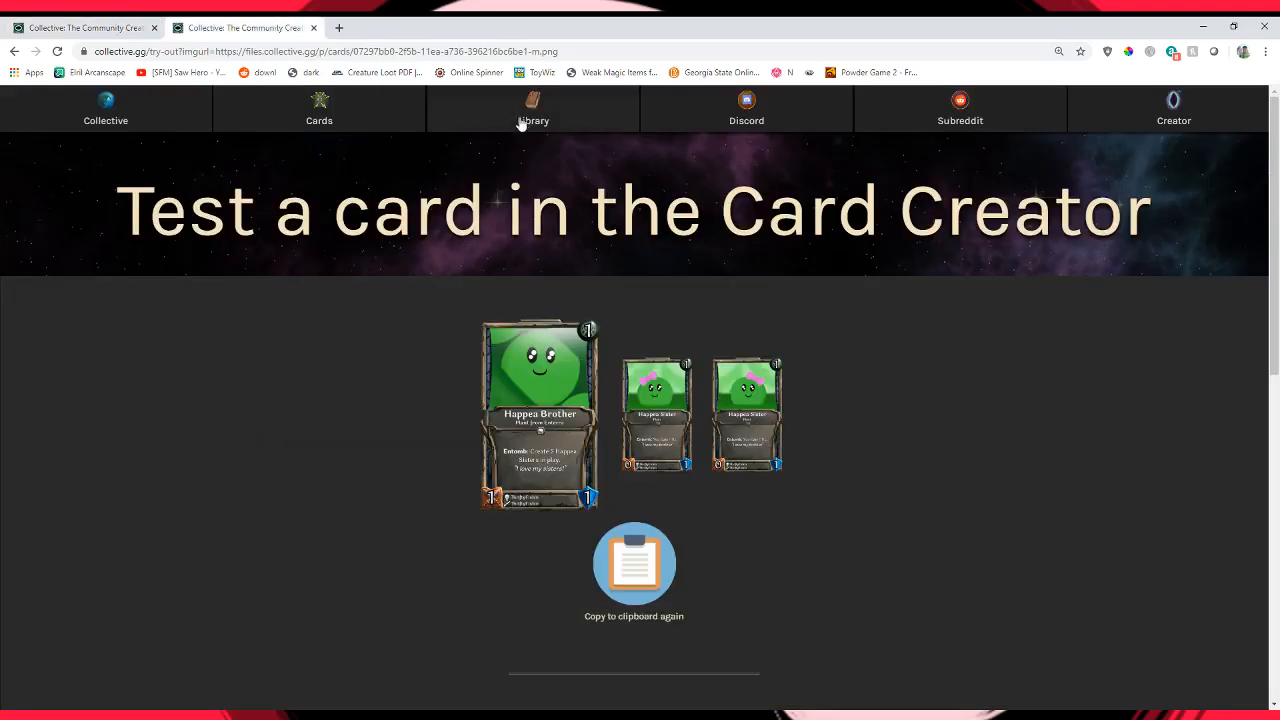
scroll(587, 400, "down", 4)
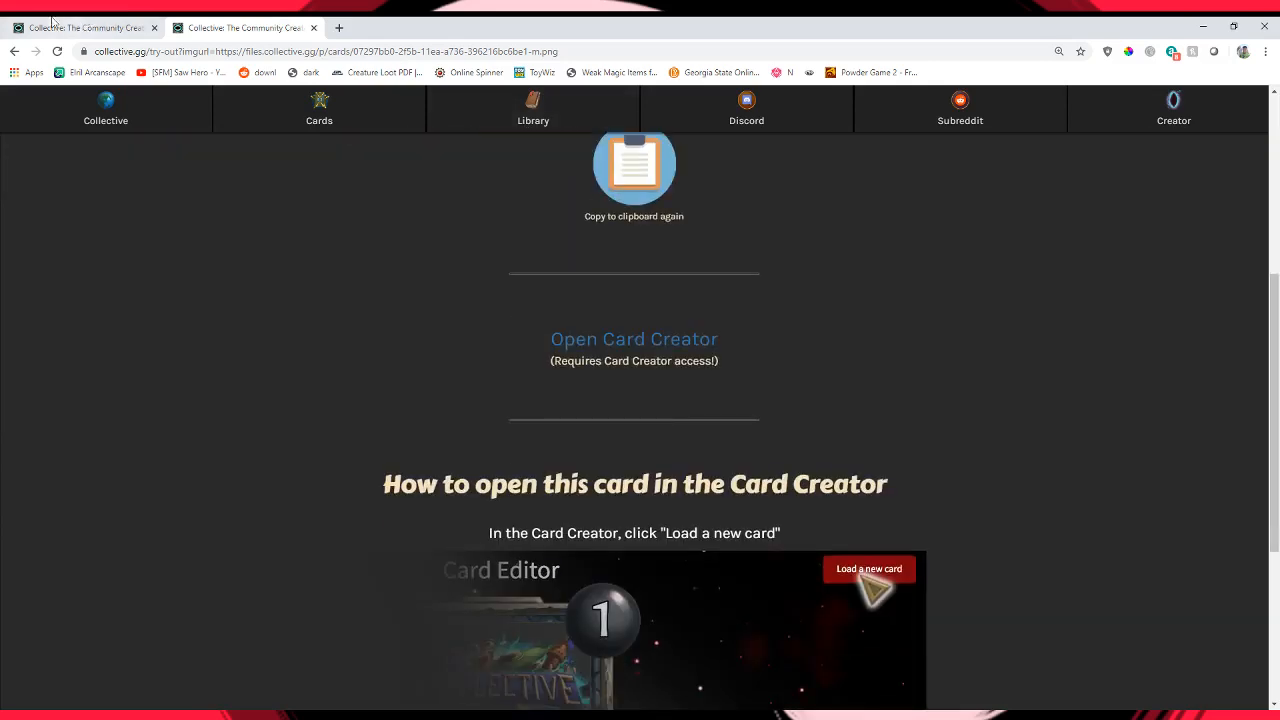
left_click(16, 52)
double_click(634, 324)
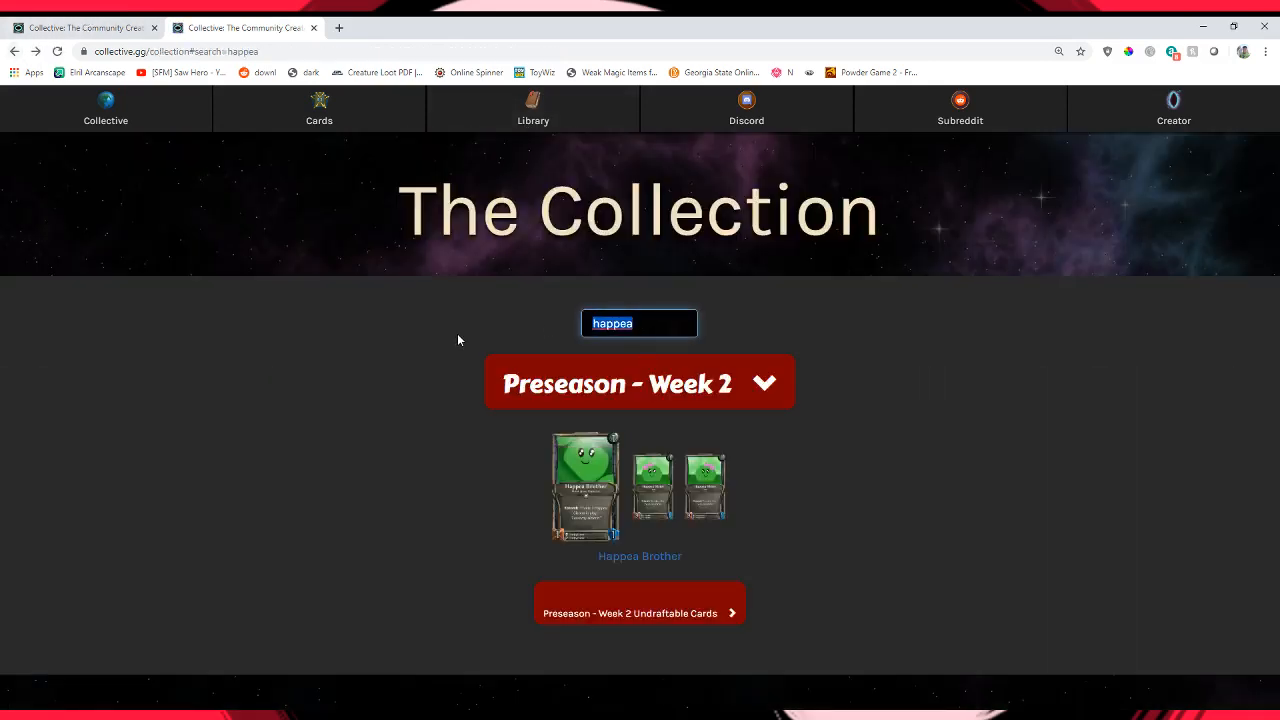
type("dr")
key("BackSpace")
key("BackSpace")
type("corn")
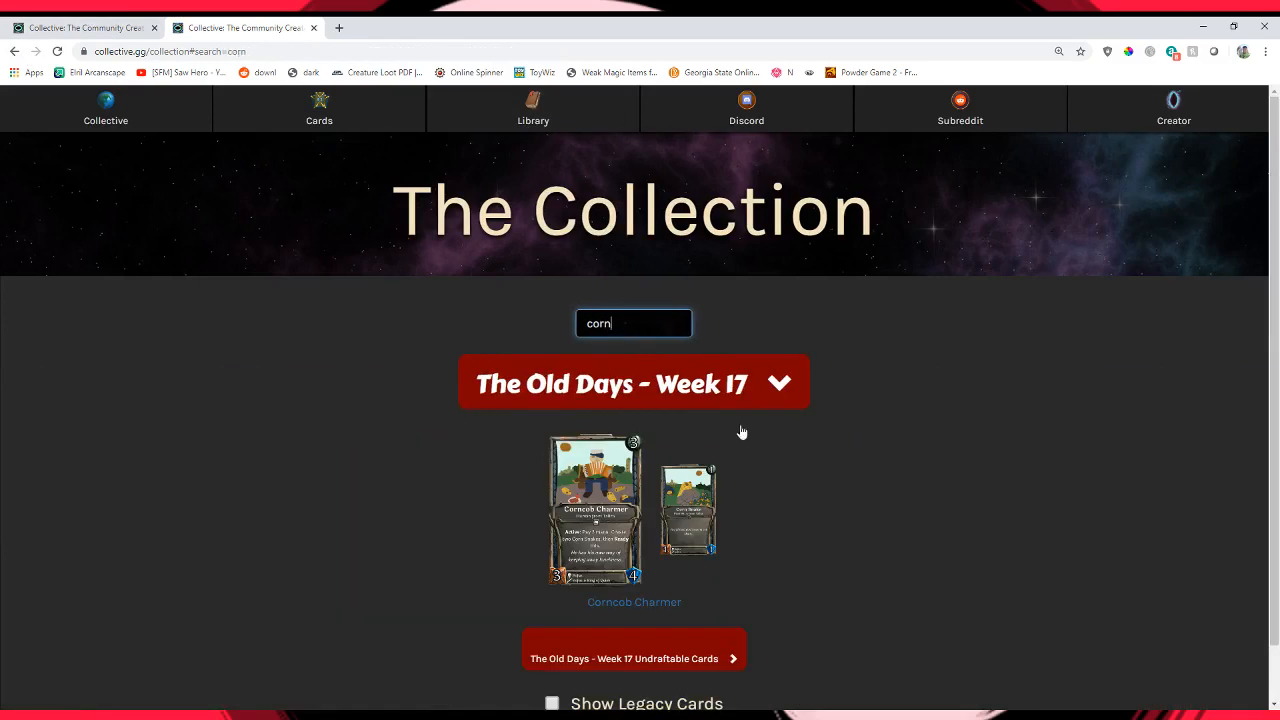
Expand the Week 17 undraftable cards, show legacy cards and open the Dr. Cornie card's page to examine its room background.
scroll(700, 520, "down", 1)
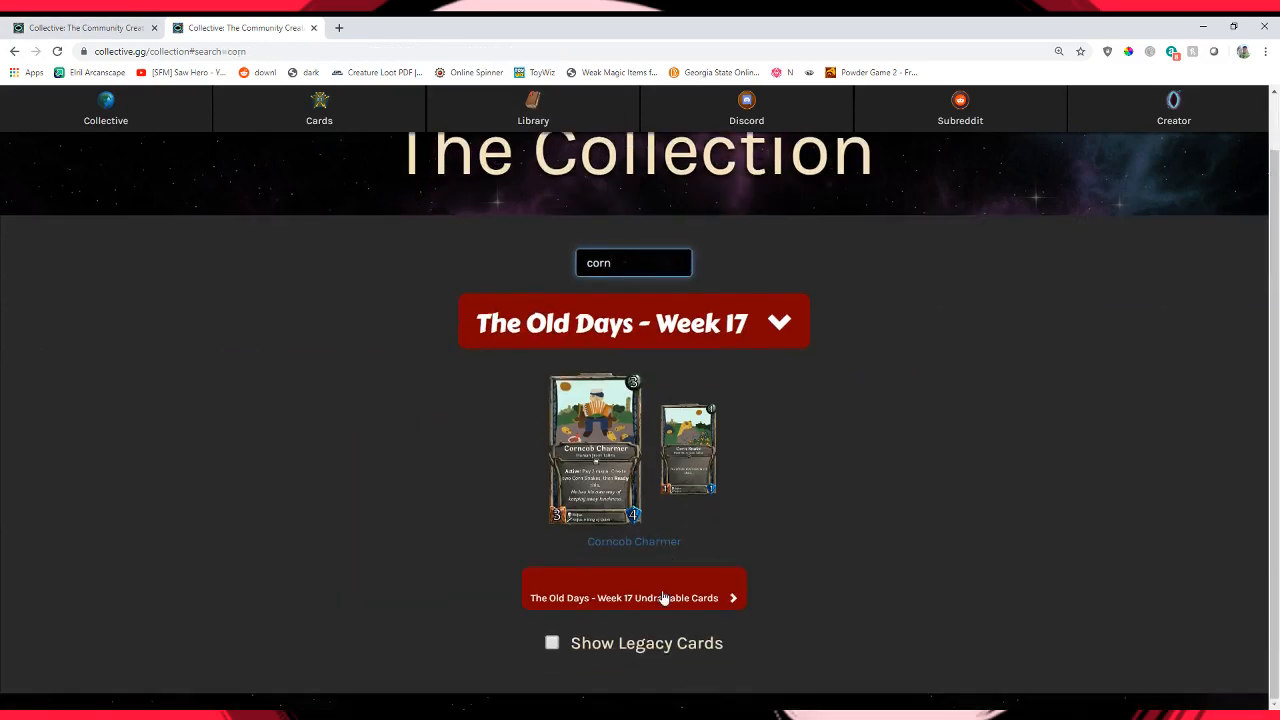
left_click(663, 598)
scroll(720, 600, "down", 3)
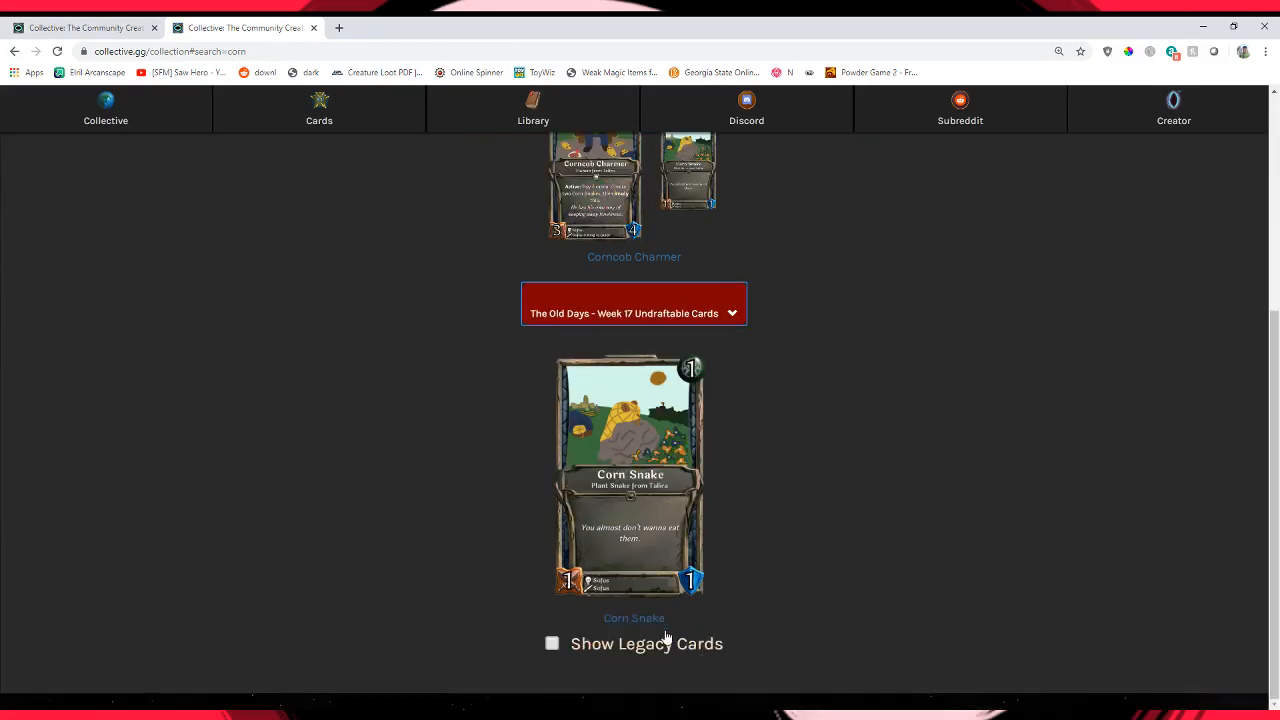
left_click(604, 646)
scroll(708, 636, "down", 1)
left_click(708, 636)
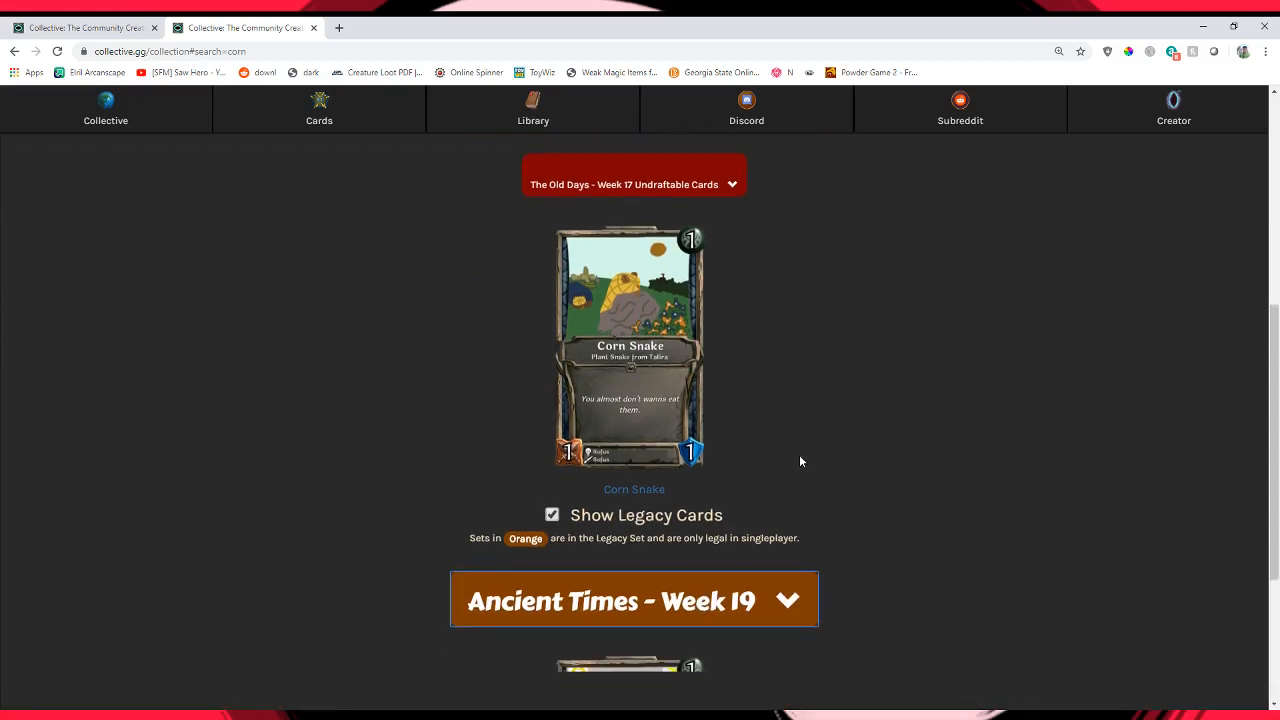
scroll(780, 452, "down", 2)
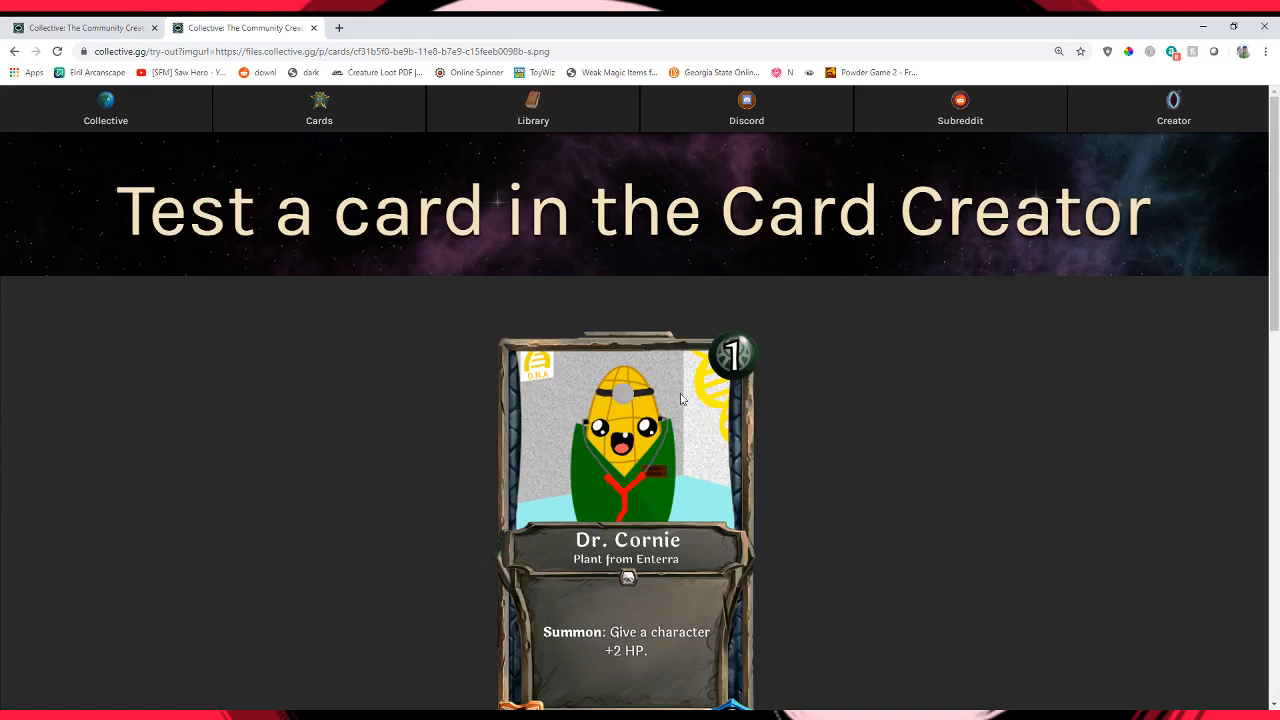
Return to the portrait editor tab and texture the right wall with the Noise and Blur filters at low amounts.
left_click(80, 27)
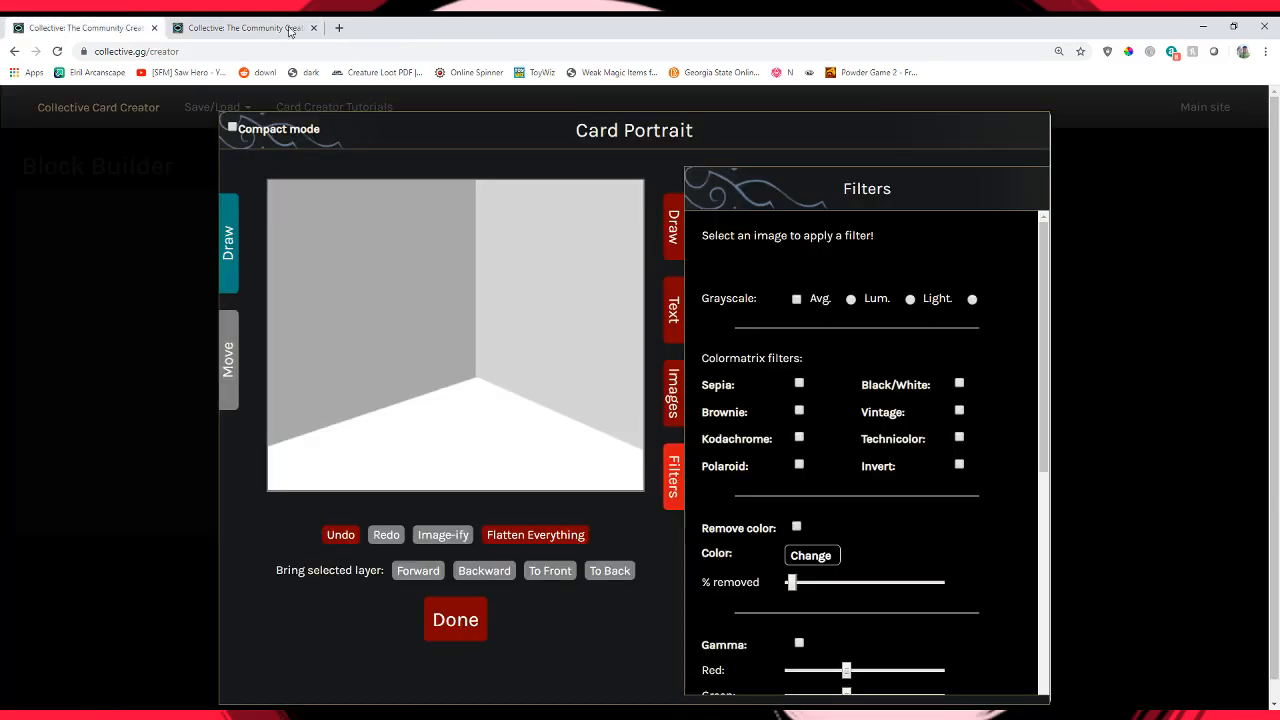
left_click(673, 393)
scroll(762, 283, "down", 2)
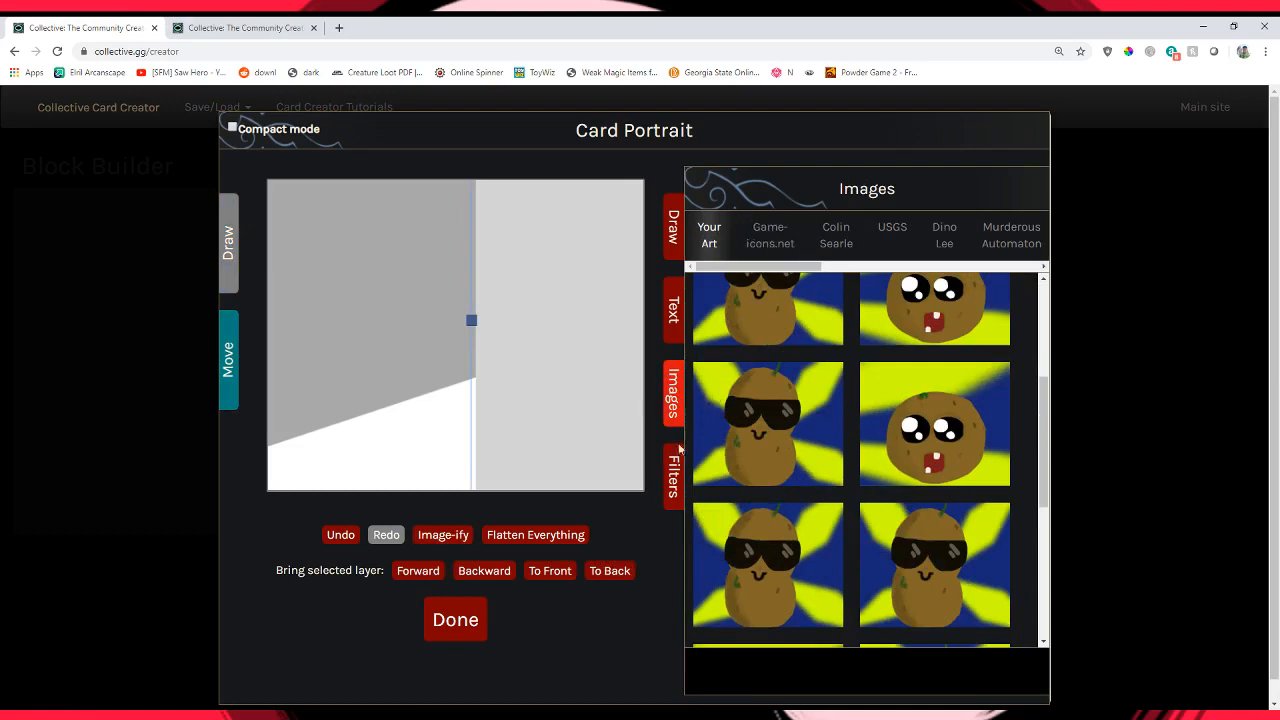
left_click(675, 476)
scroll(930, 411, "down", 4)
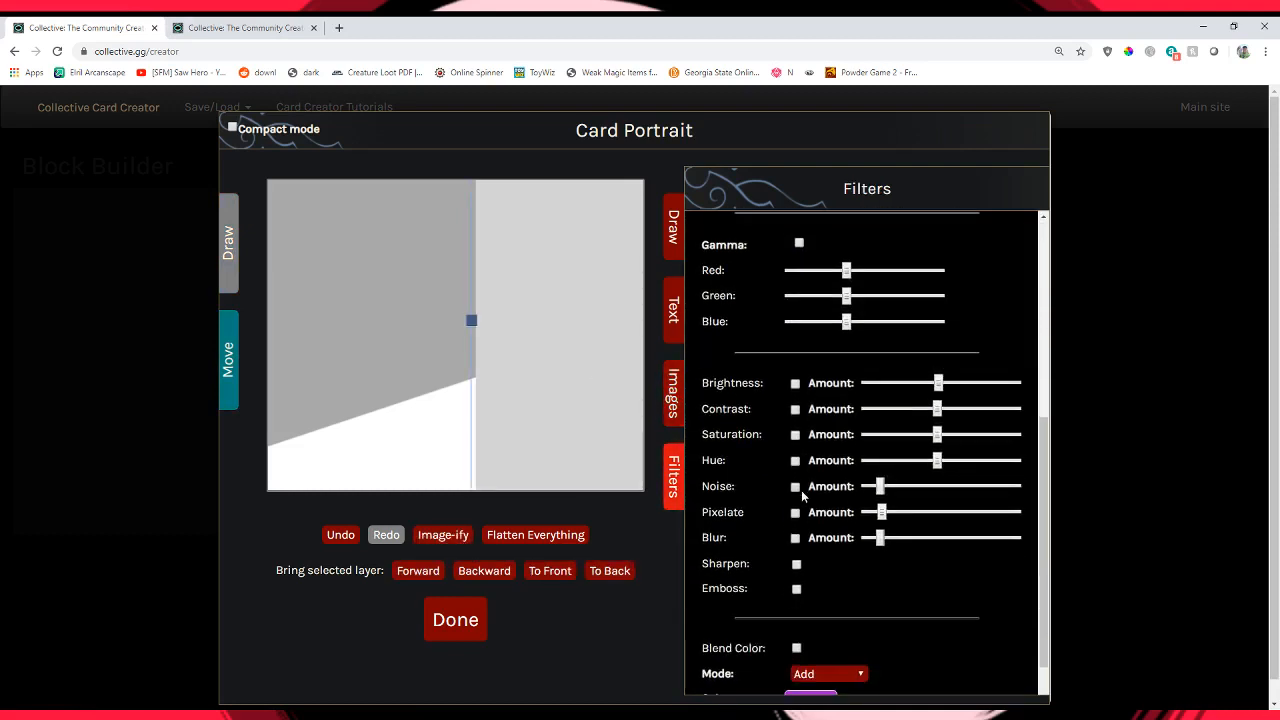
left_click(796, 487)
mouse_move(882, 490)
left_mouse_down()
mouse_move(938, 490)
mouse_move(878, 488)
left_mouse_up()
left_click(795, 540)
left_click_drag(880, 538, 881, 537)
Texture the darker left wall with the Noise and Blur filters at low amounts and send it to the back.
left_click_drag(371, 329, 433, 347)
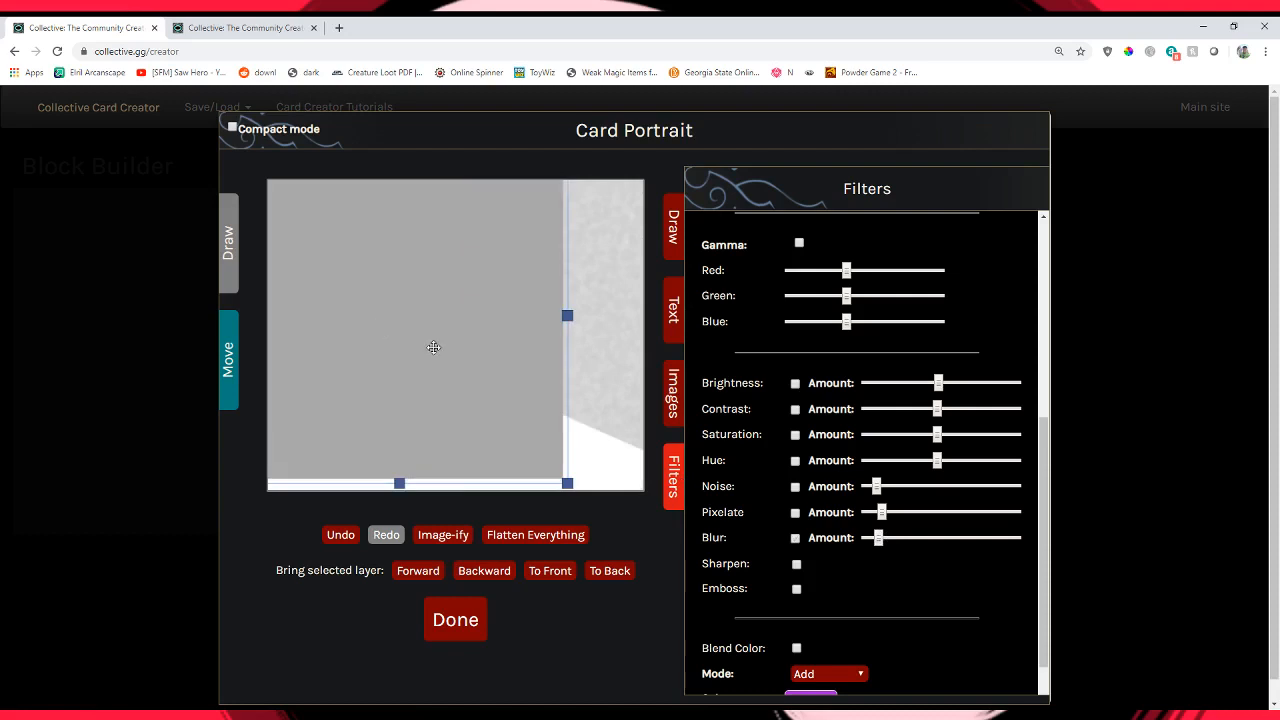
left_click(796, 487)
left_click(796, 538)
left_click(878, 538)
left_click(607, 571)
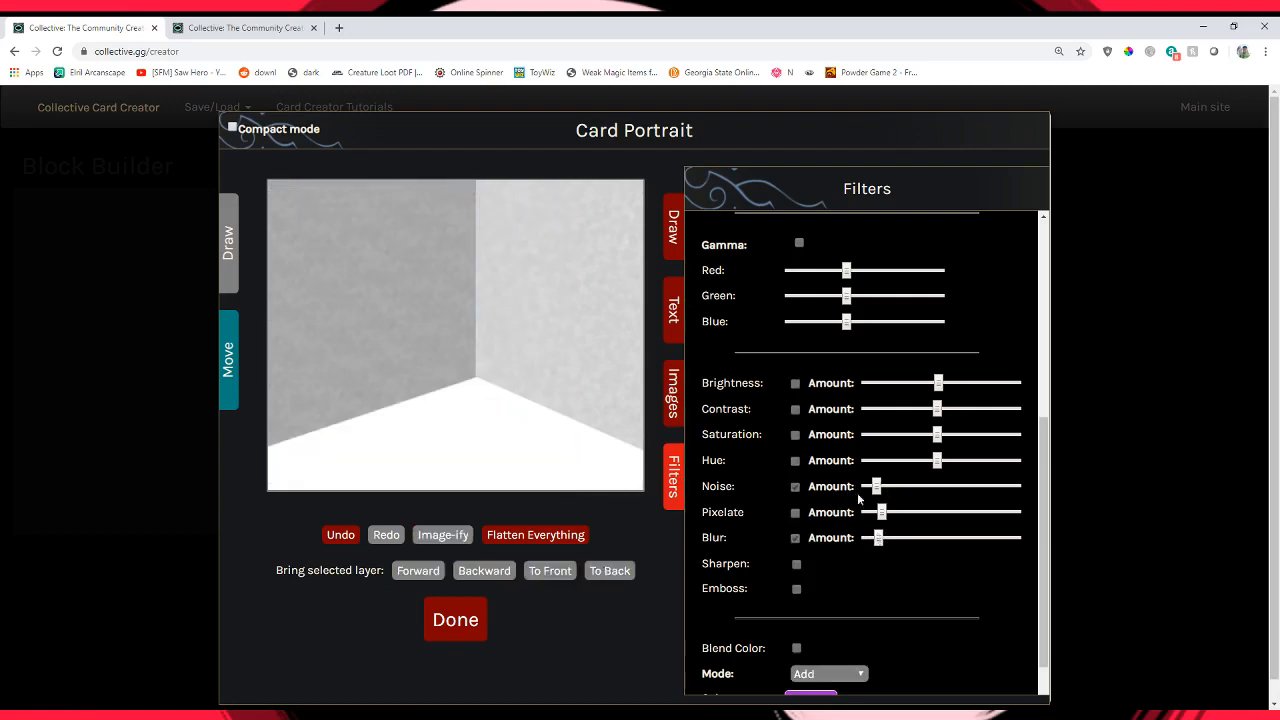
Add the blank square from Game-icons.net and flatten it into a long, thin horizontal line across the walls.
left_click(474, 463)
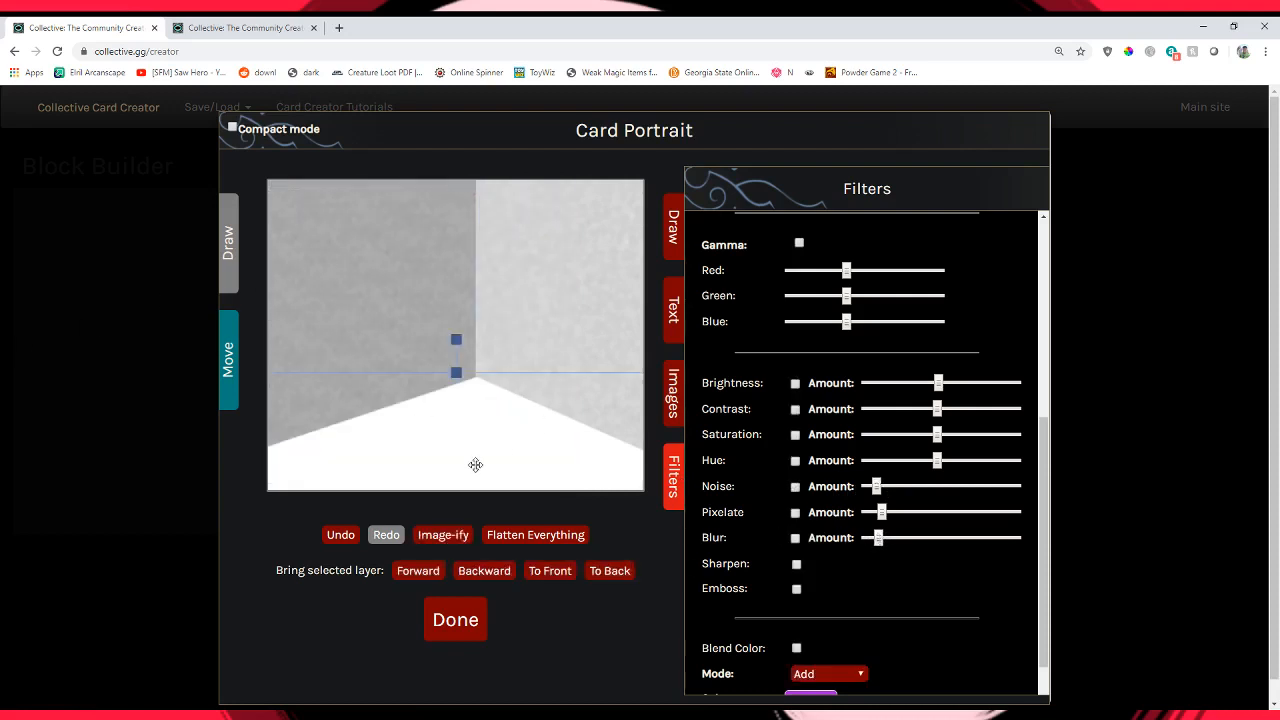
left_click(670, 395)
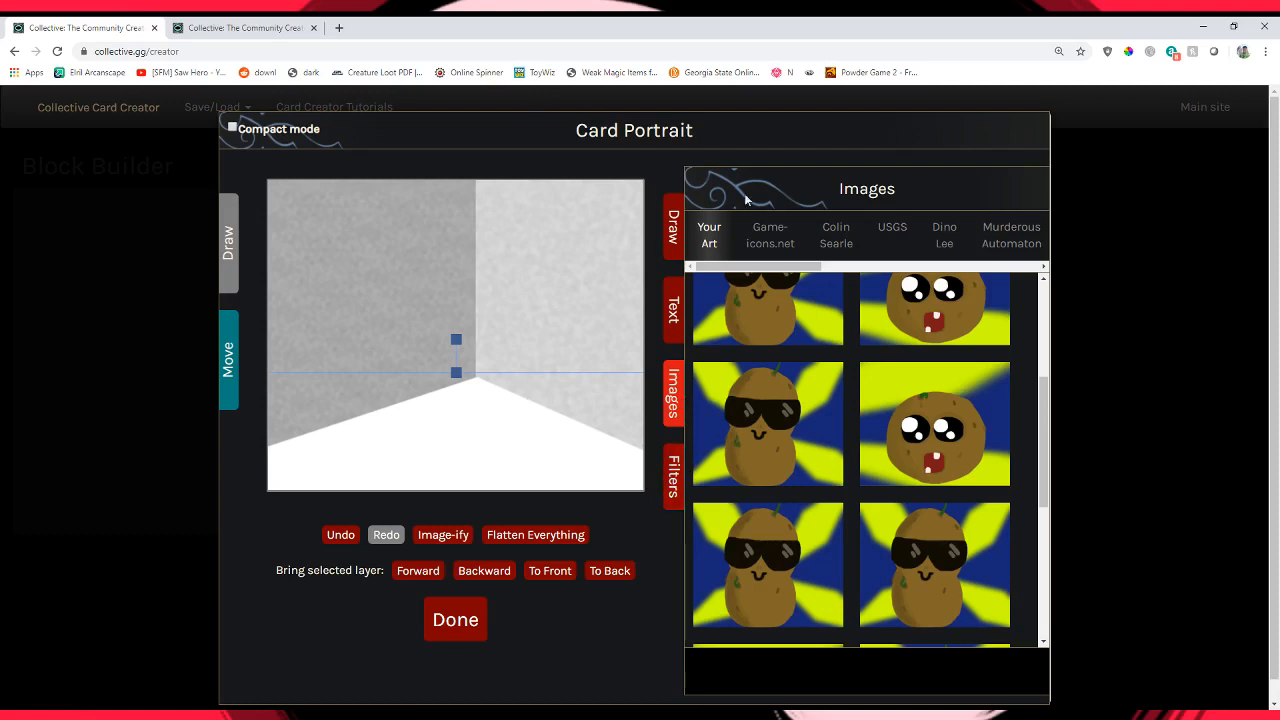
left_click(759, 242)
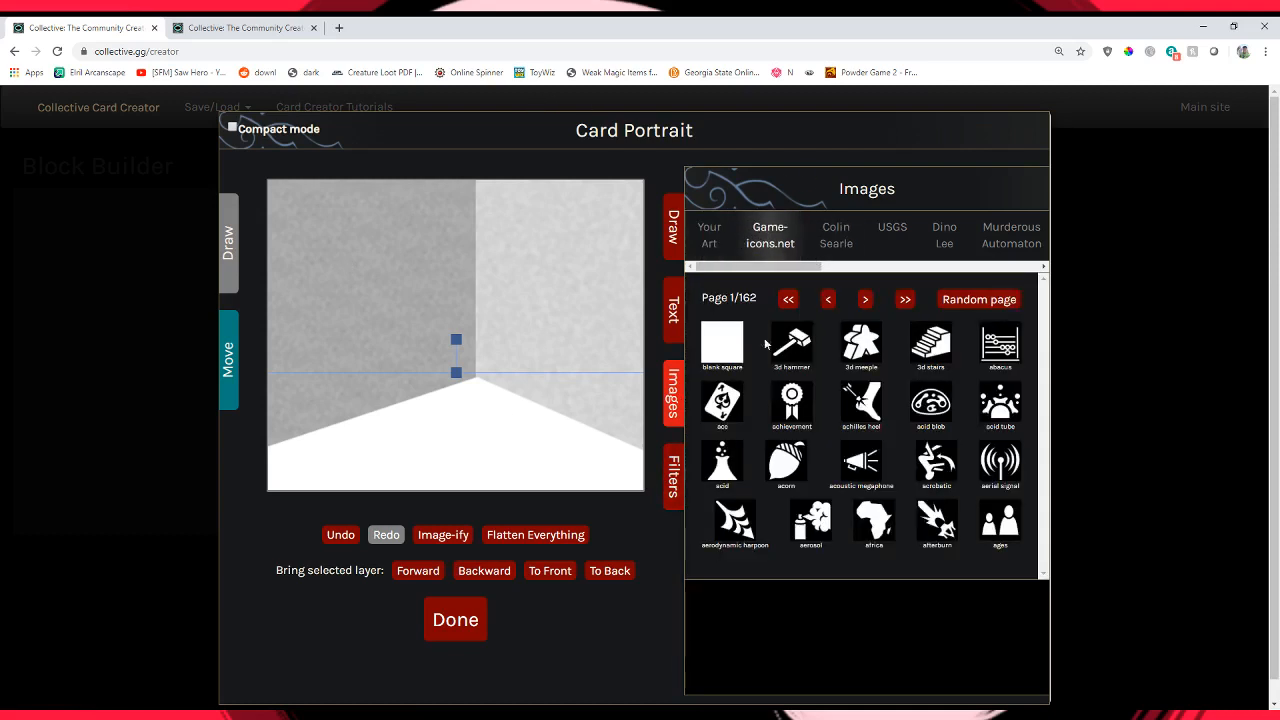
left_click(733, 351)
left_click_drag(422, 293, 540, 293)
left_click_drag(491, 184, 482, 355)
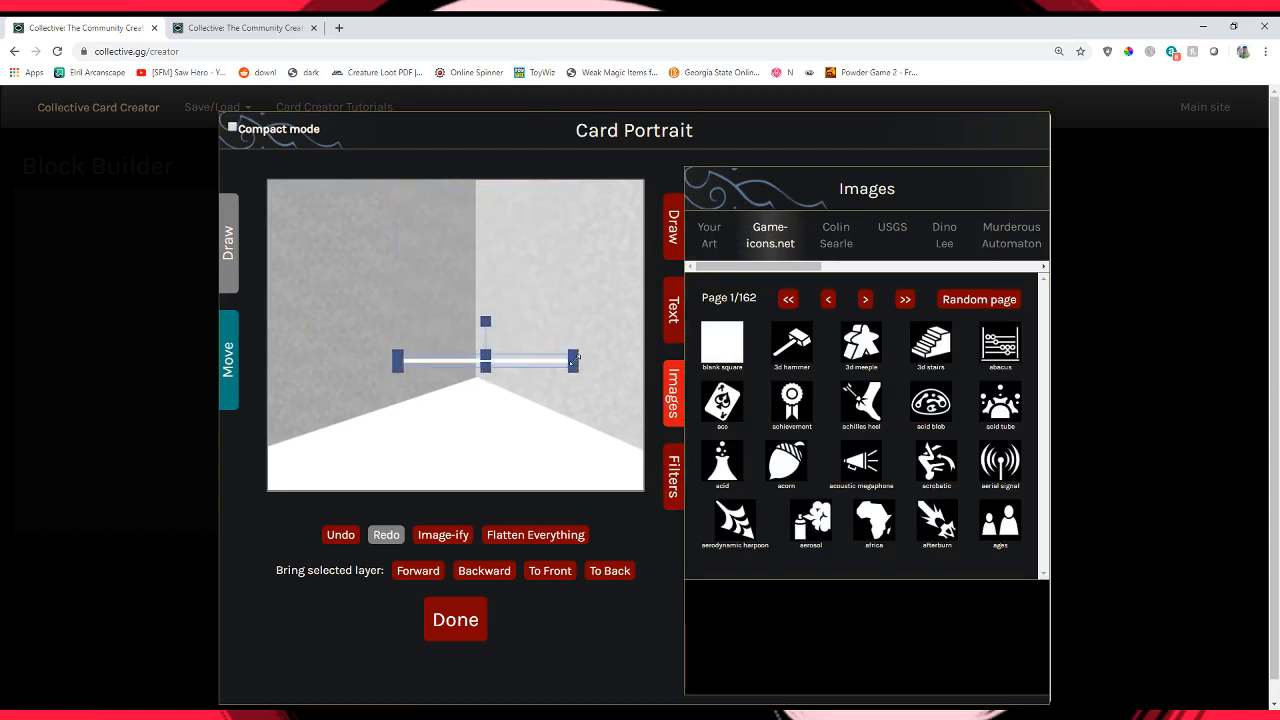
left_click_drag(576, 361, 668, 366)
left_click_drag(566, 363, 463, 277)
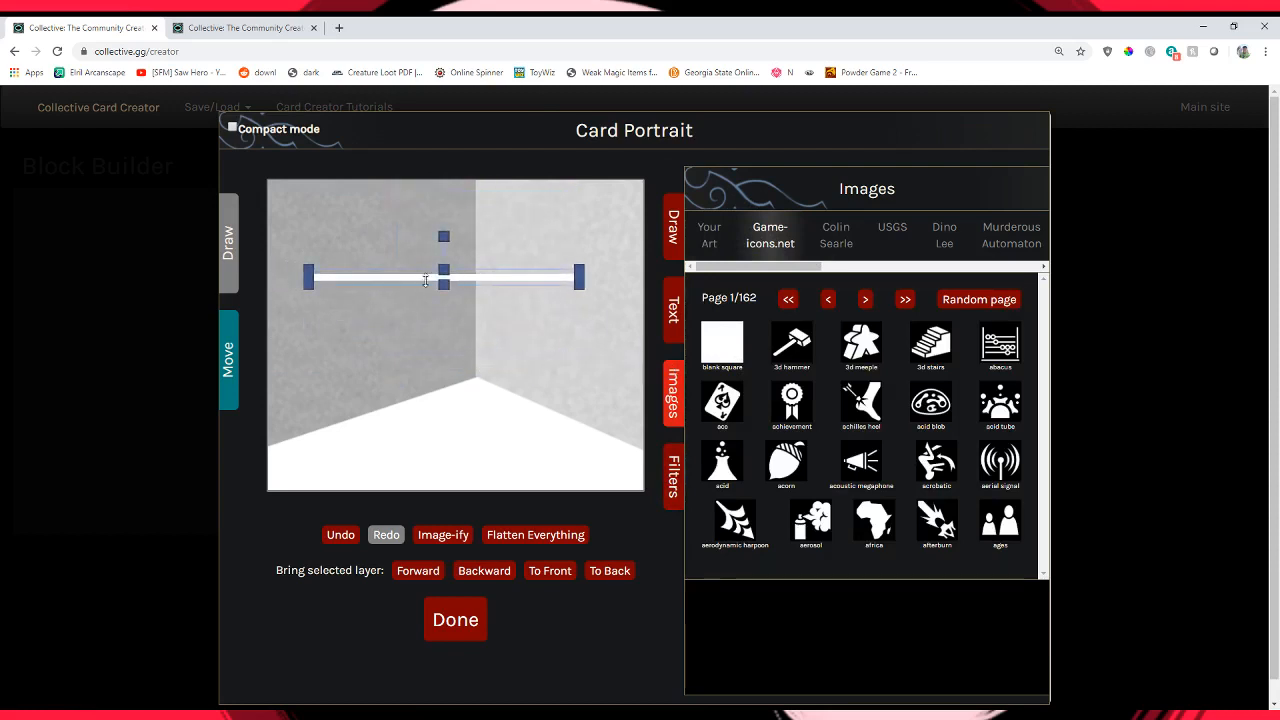
left_click_drag(312, 278, 374, 286)
left_click_drag(466, 278, 460, 284)
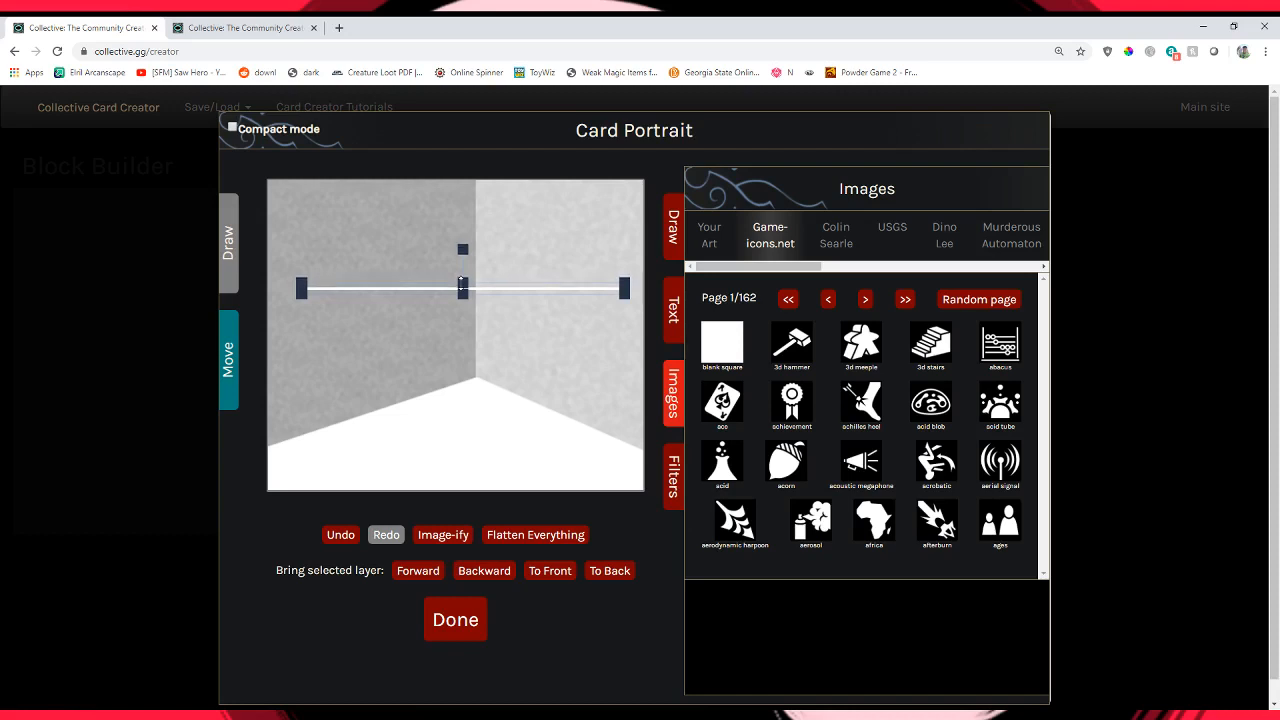
Darken the thin white line to gray with the Brightness filter set below its midpoint.
left_click(673, 476)
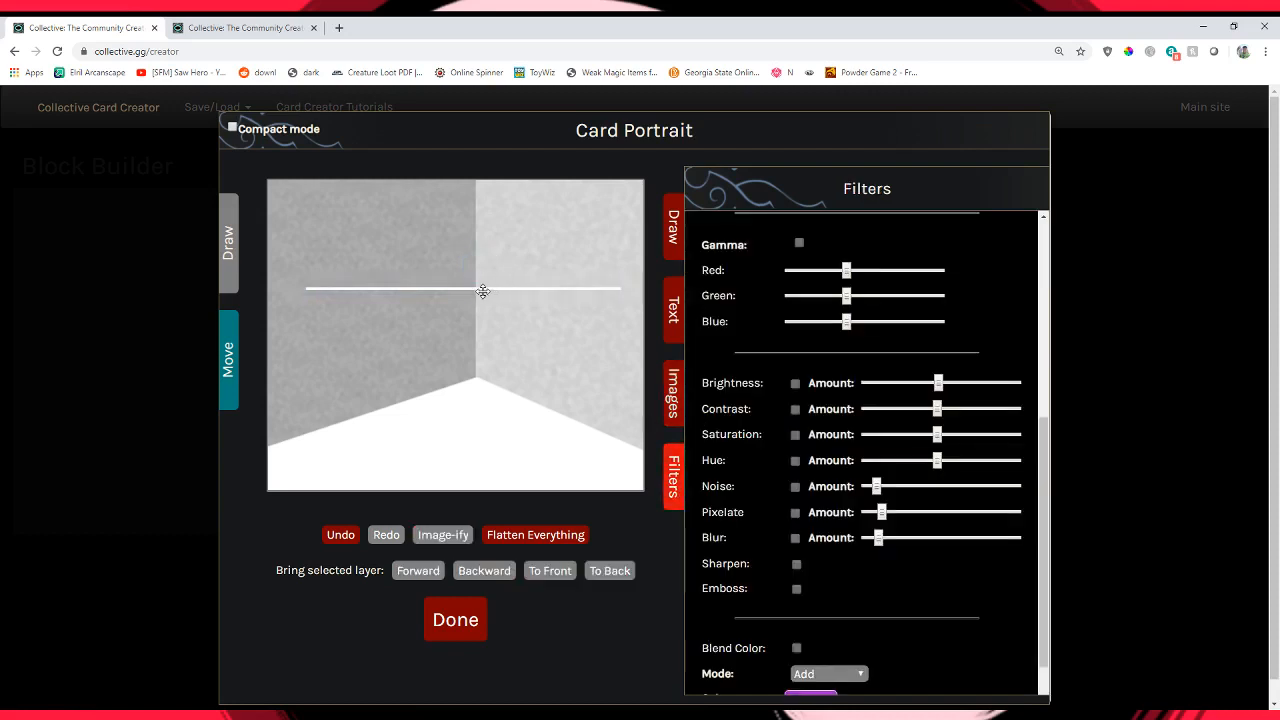
left_click(480, 289)
scroll(796, 568, "down", 1)
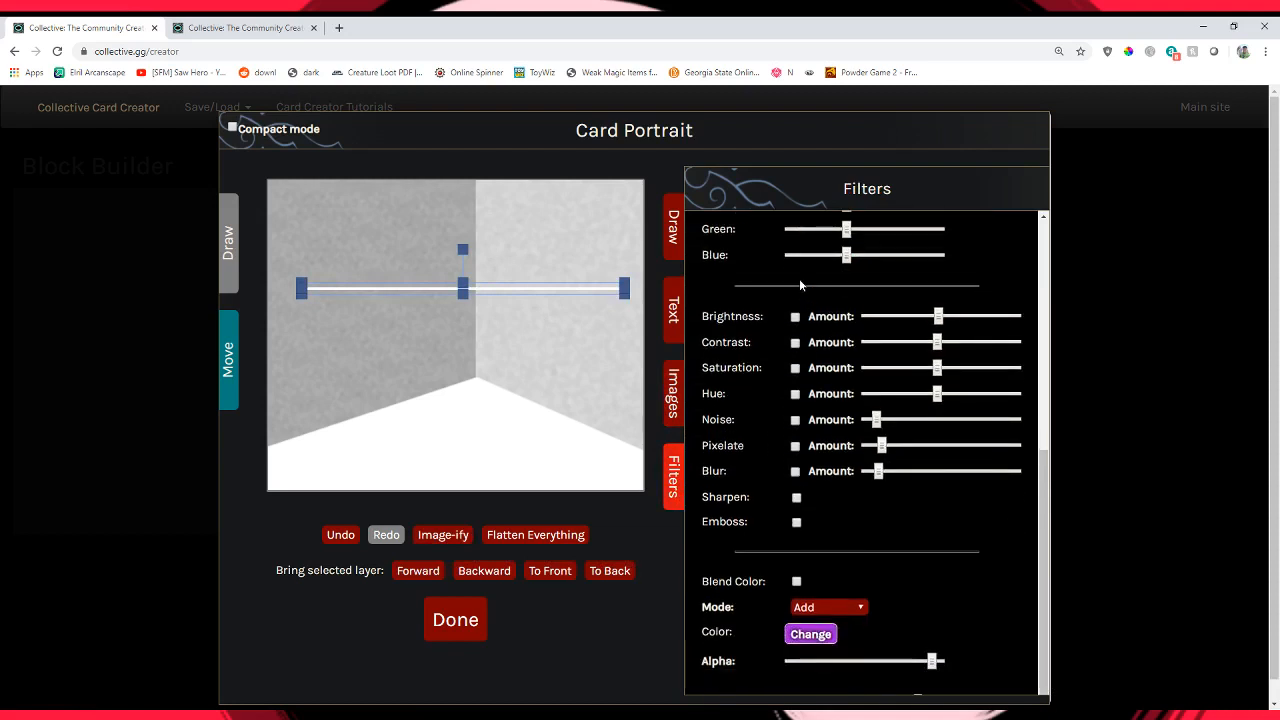
left_click(795, 317)
left_click_drag(933, 318, 909, 320)
Rotate the gray line and place it on the floor parallel to the right wall's base.
left_click_drag(578, 297, 590, 489)
left_click_drag(477, 443, 521, 436)
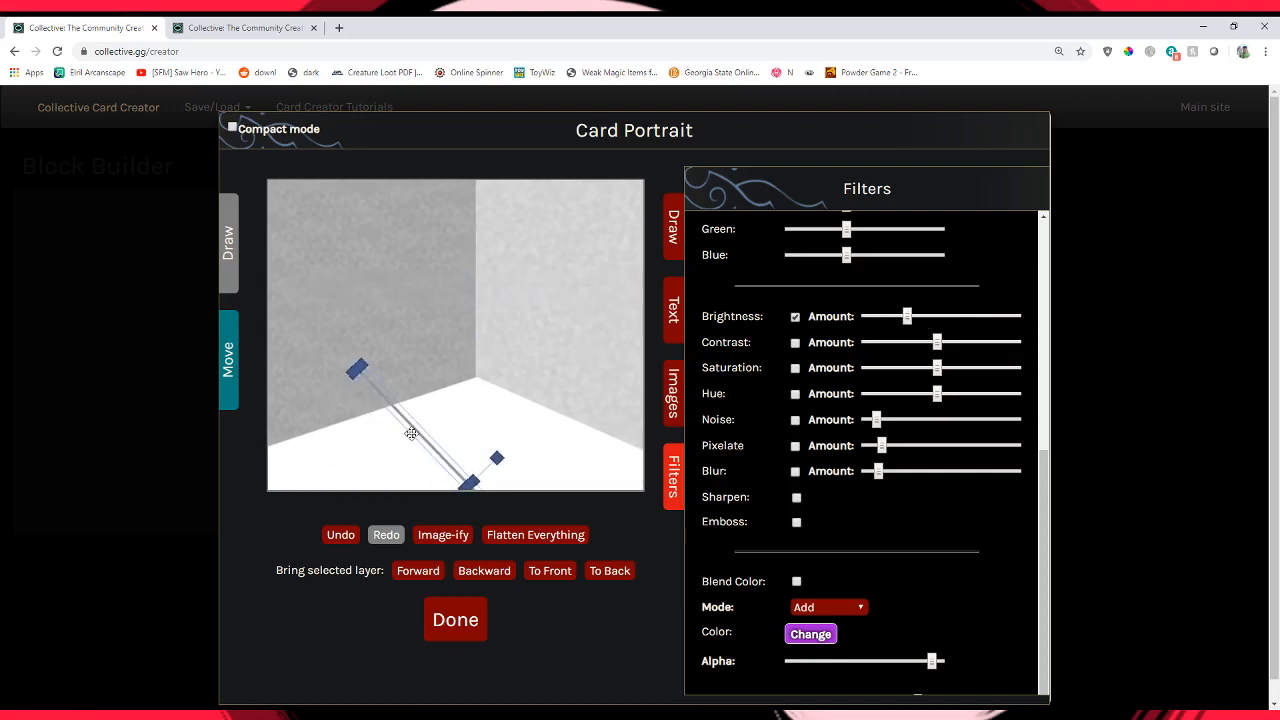
left_click_drag(412, 434, 519, 397)
left_click_drag(601, 417, 569, 444)
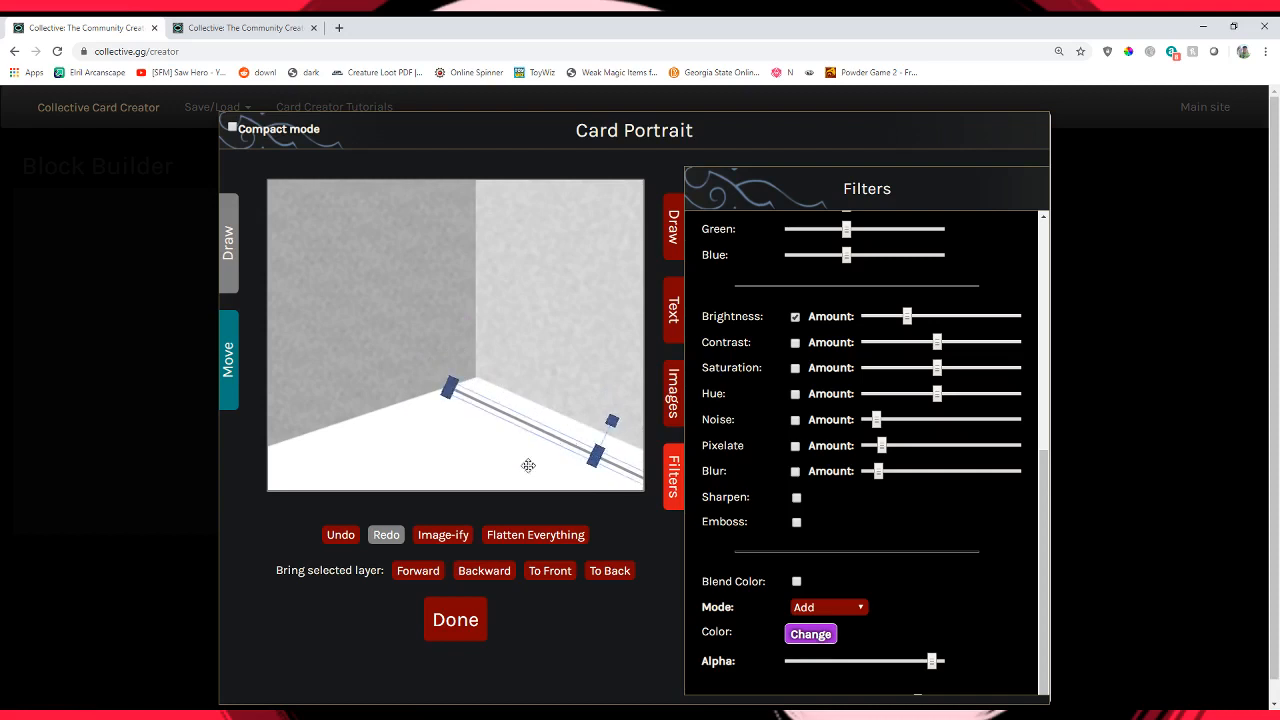
Image-ify the gray floor line, and delete both the copy and the original line.
left_click(451, 537)
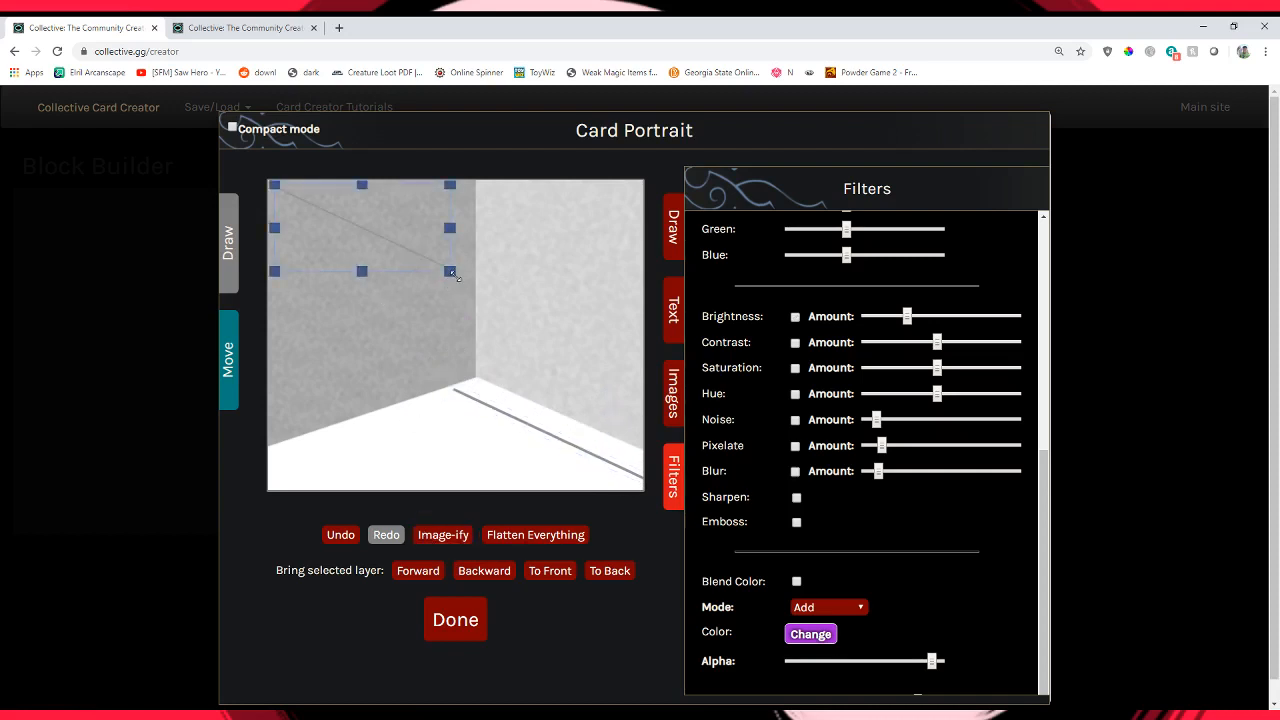
left_click_drag(532, 369, 548, 487)
key("Delete")
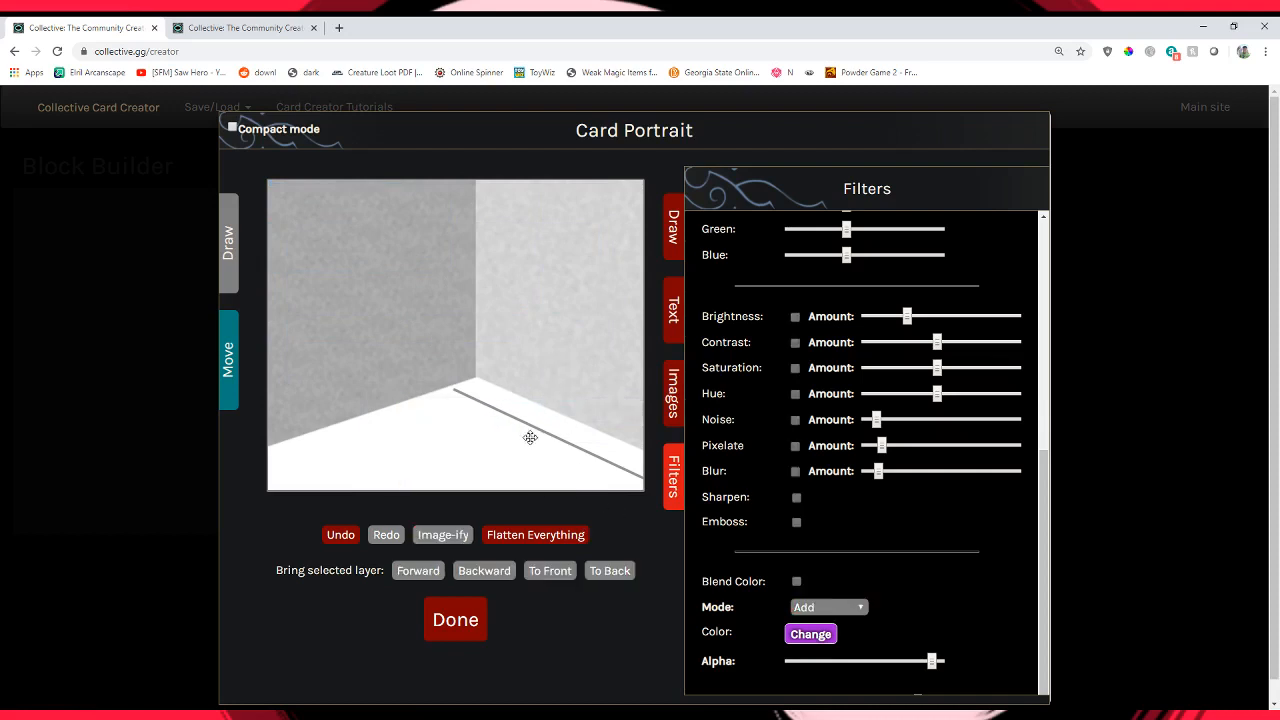
left_click(528, 428)
key("Delete")
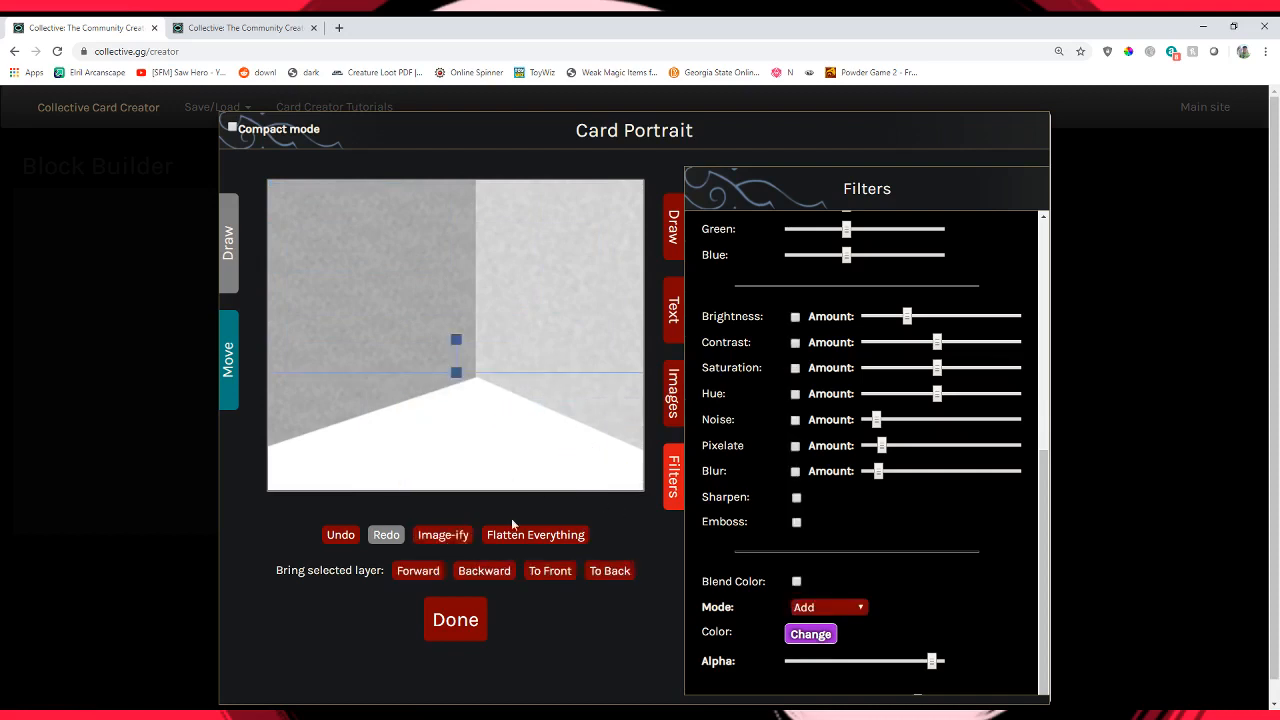
Image-ify the floor shape twice, delete the first copy and center the second one over the walls.
left_click(451, 539)
left_click_drag(356, 210, 451, 284)
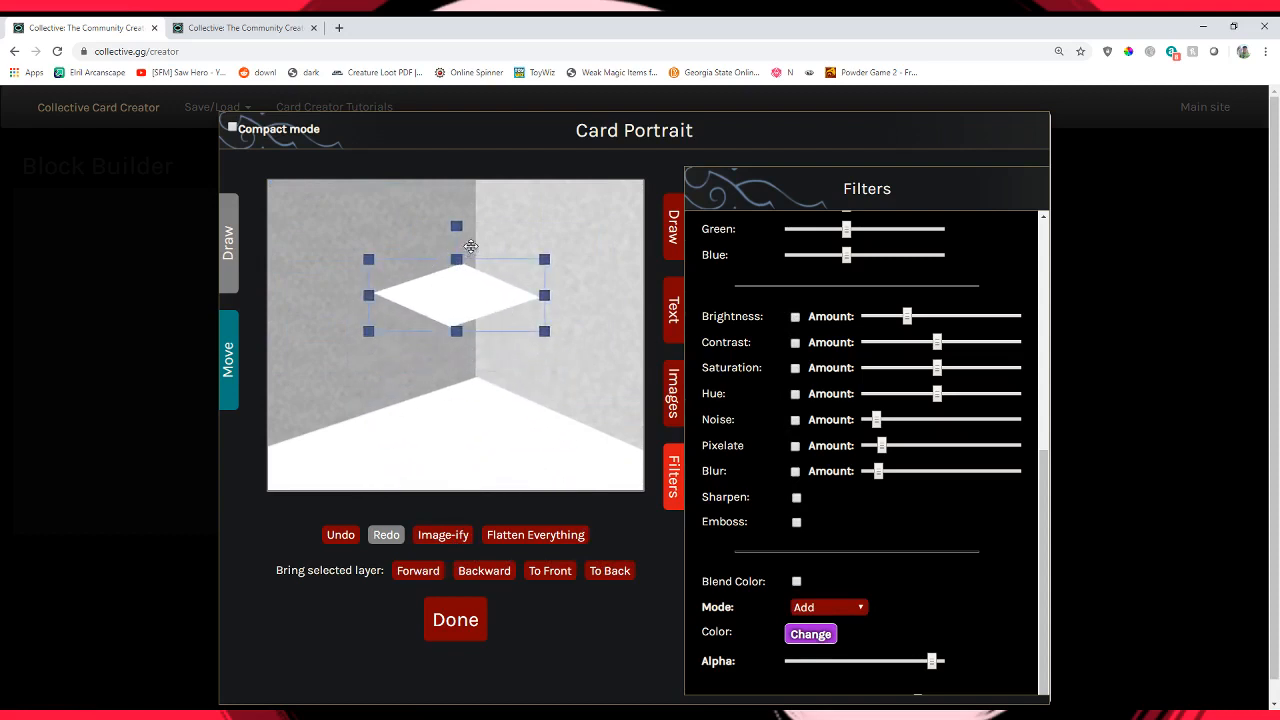
left_click(443, 533)
left_click(403, 212)
left_click(446, 310)
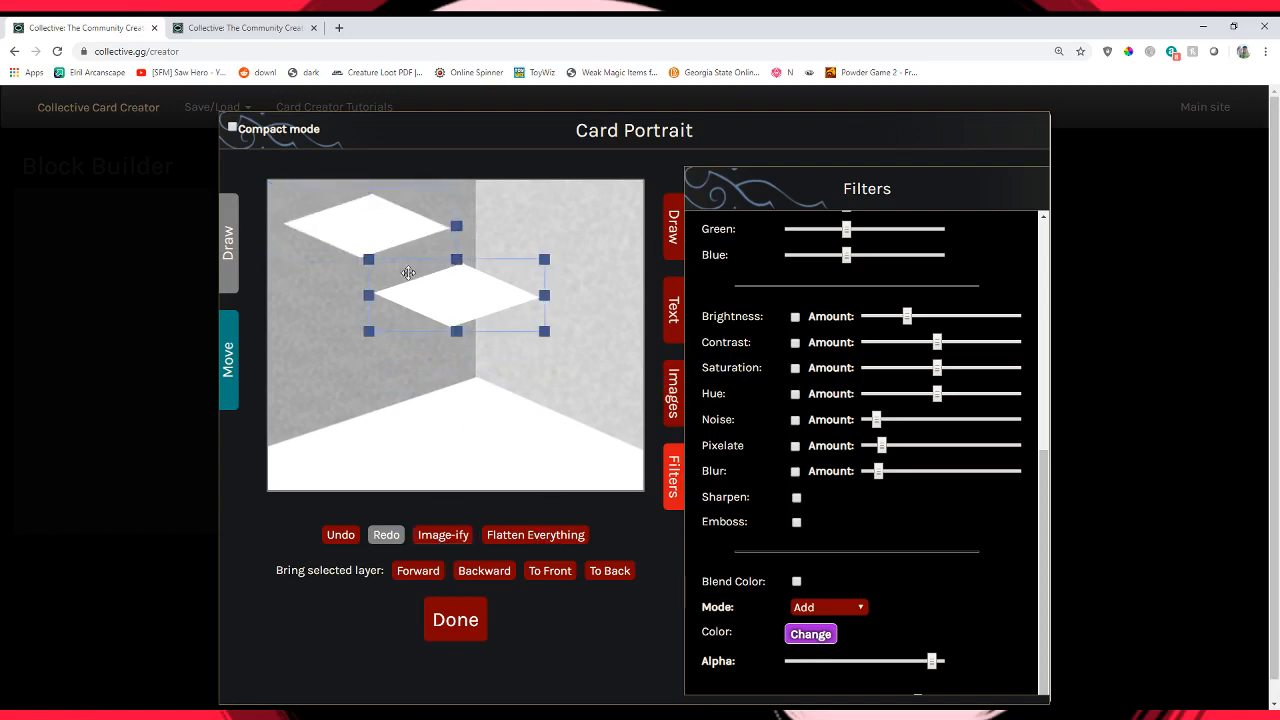
key("Delete")
left_click_drag(383, 241, 454, 311)
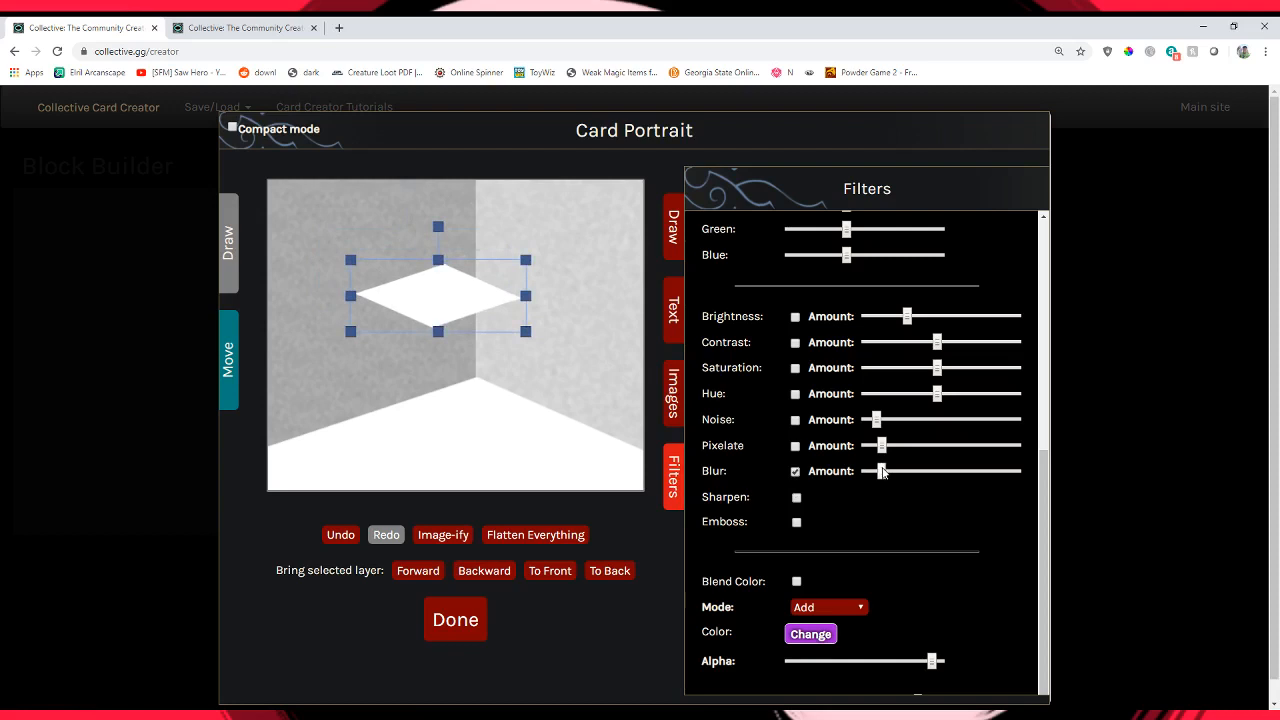
Set the Blend Color filter's color to near-black #010002 for the floor copy.
left_click(818, 634)
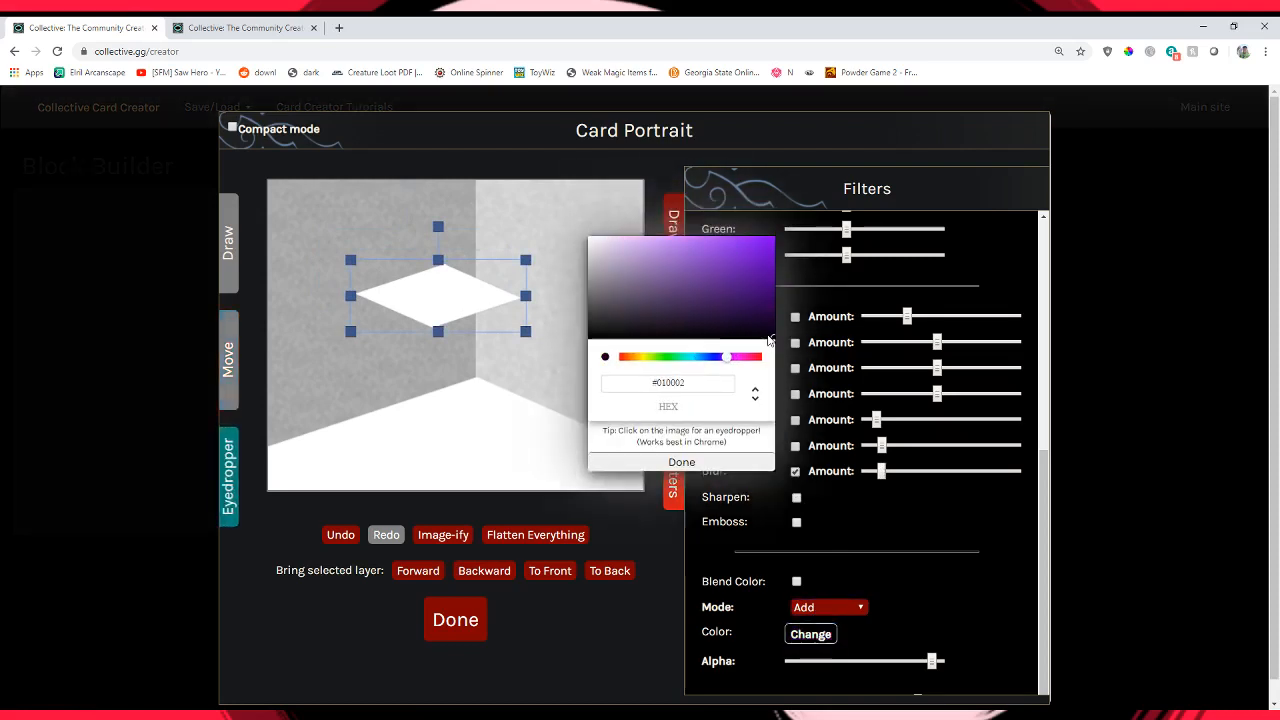
left_click(692, 463)
scroll(808, 384, "up", 1)
scroll(808, 378, "up", 2)
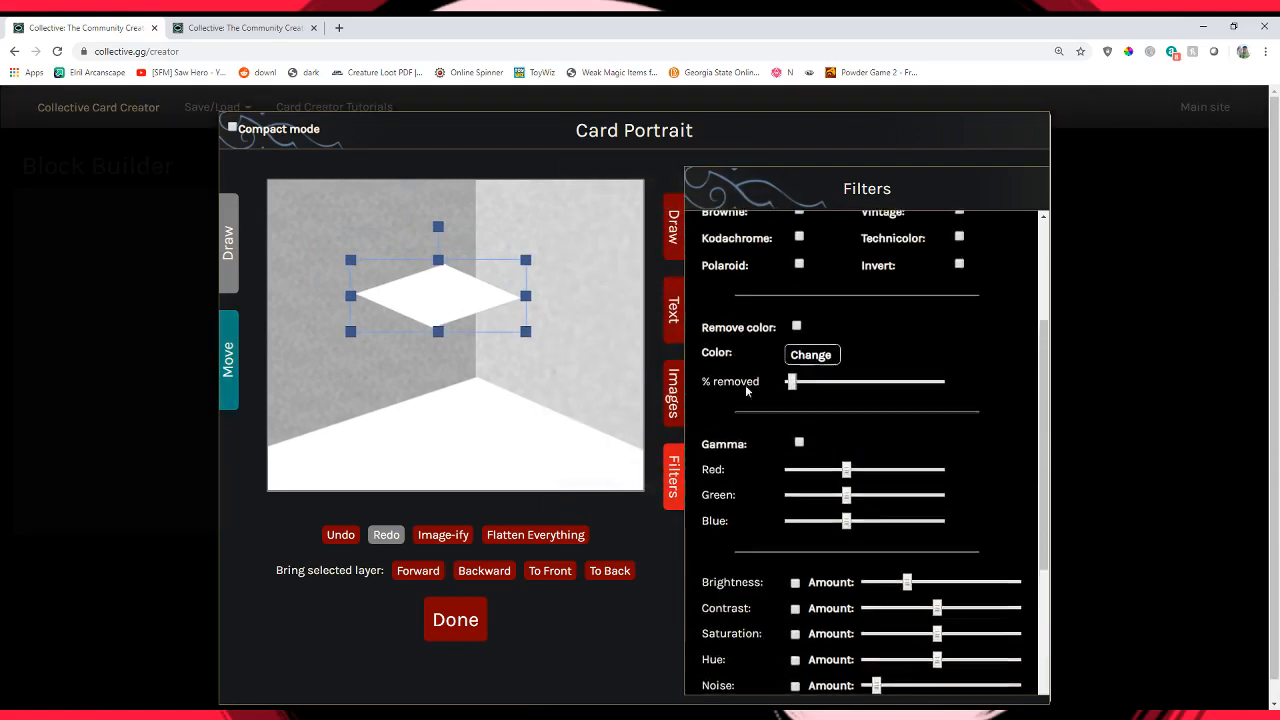
Replace the floor copy with a fresh Image-ified duplicate placed just above the floor's back corner.
left_click(430, 536)
key("Delete")
left_click_drag(385, 226, 485, 357)
Remove near-white #F5F2F2 from the floor copy at roughly a quarter of the removal range, and move the copy onto the floor's back corner.
left_click(806, 355)
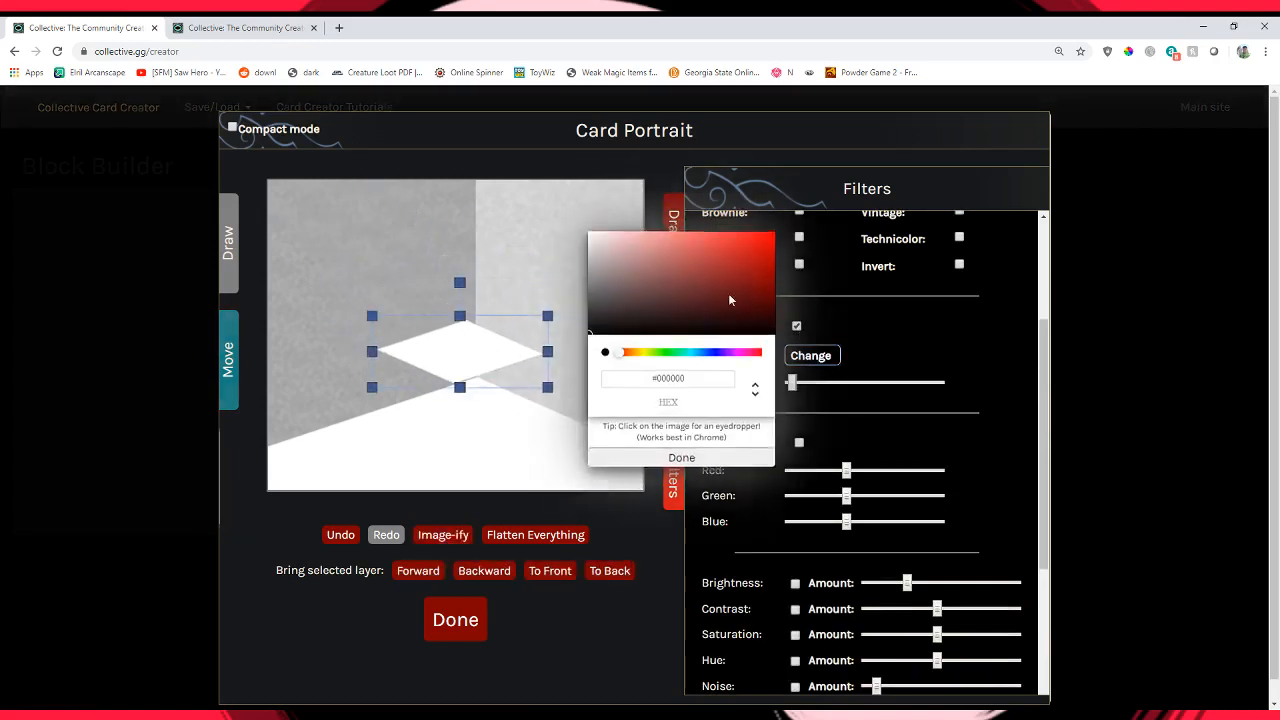
left_click_drag(600, 250, 591, 246)
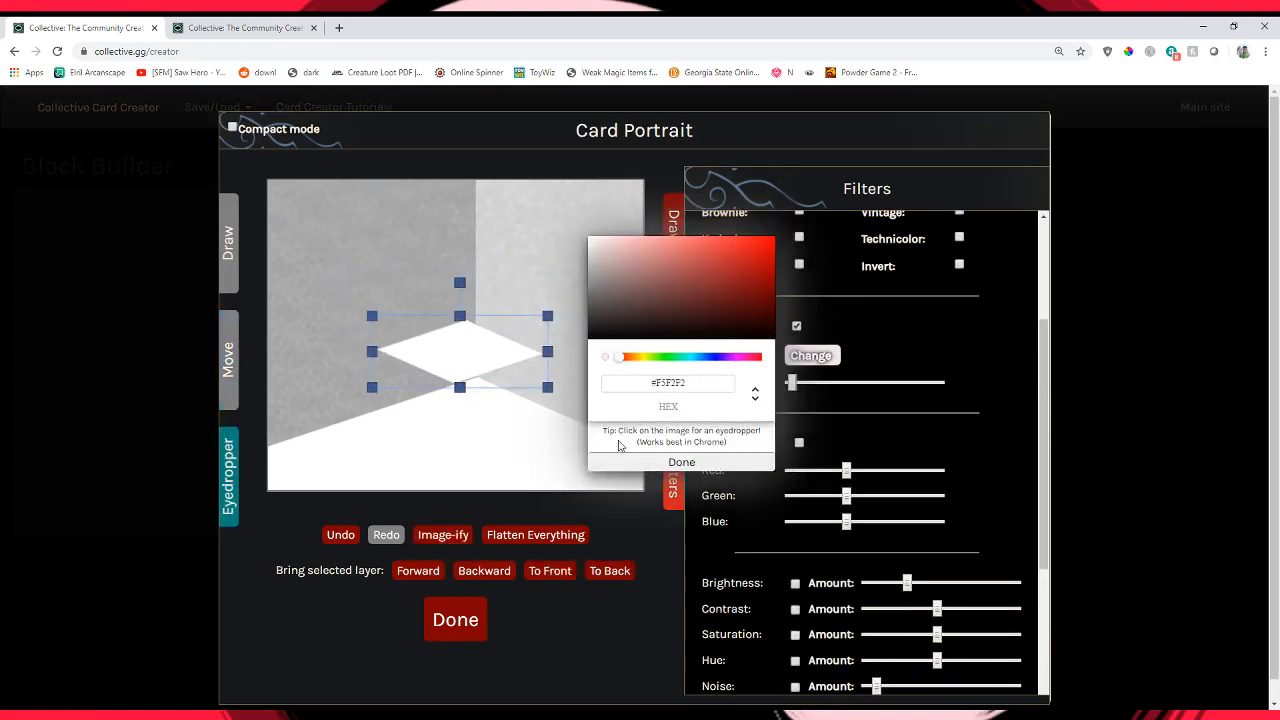
left_click(681, 461)
left_click_drag(791, 382, 797, 383)
left_click(833, 383)
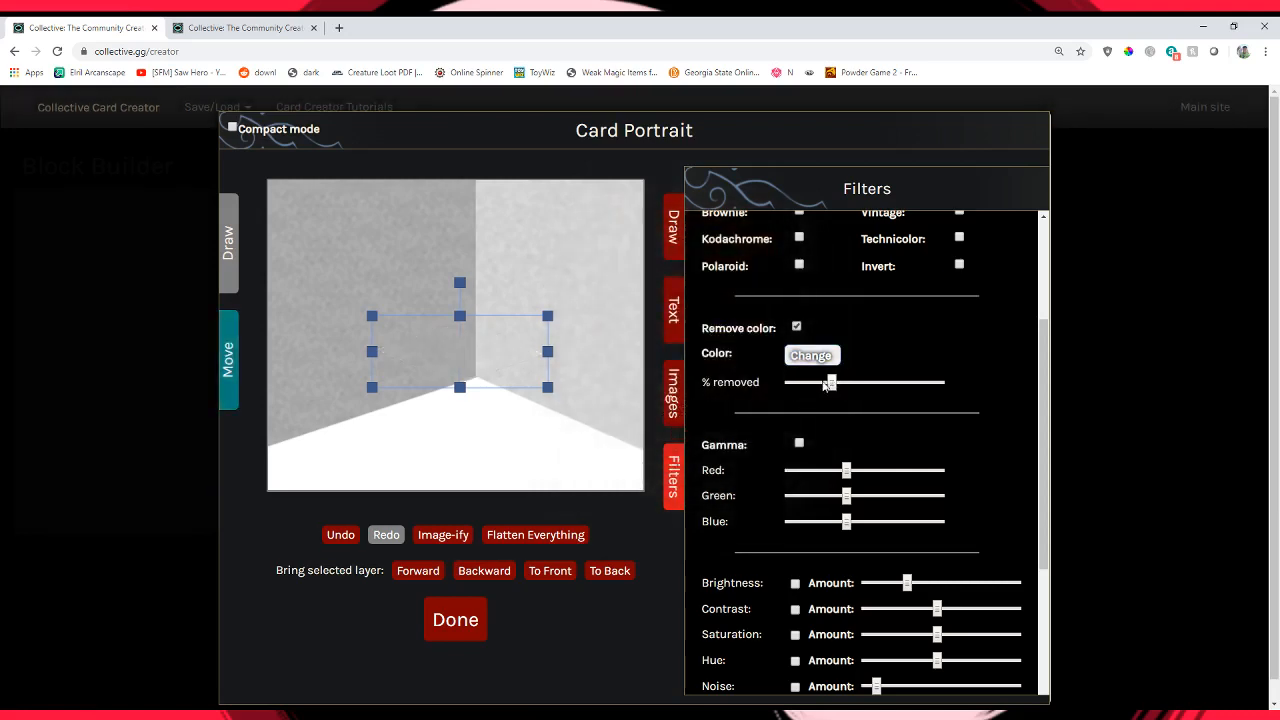
left_click_drag(500, 369, 507, 427)
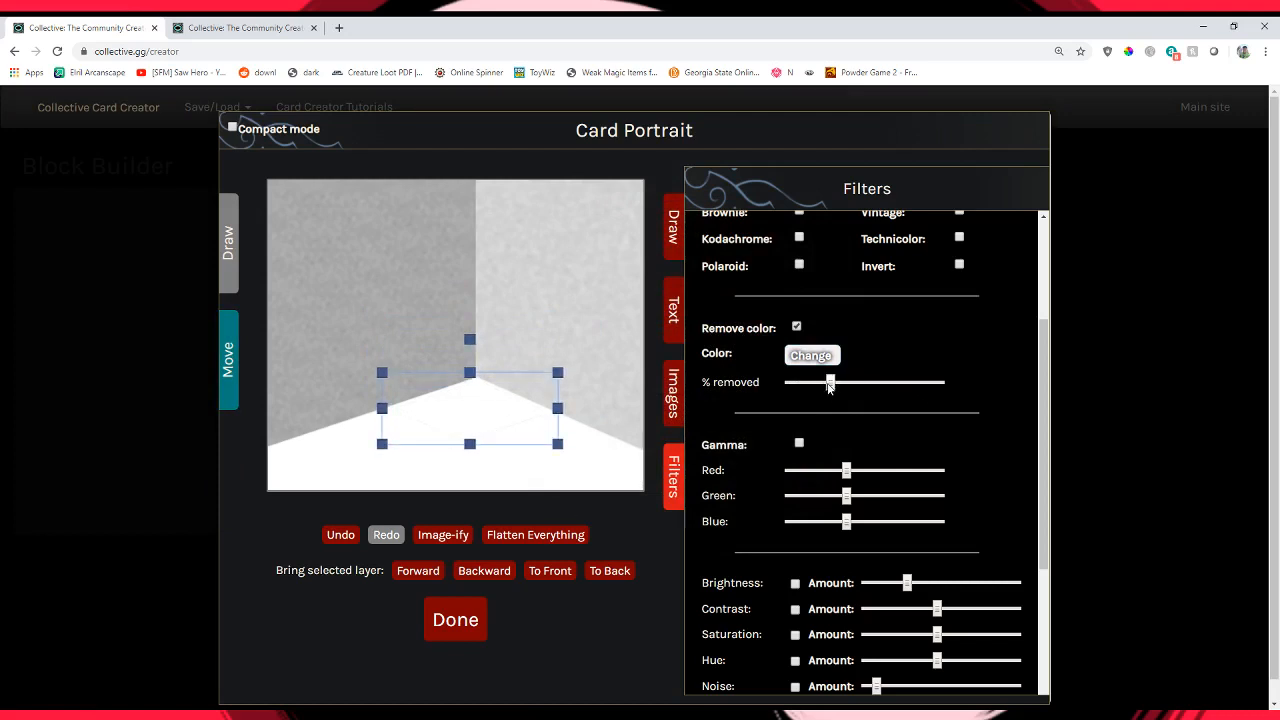
Lower the floor copy's color removal to roughly a sixth of the range and raise its Blur amount to roughly 30%.
left_click_drag(829, 388, 813, 388)
scroll(751, 470, "down", 3)
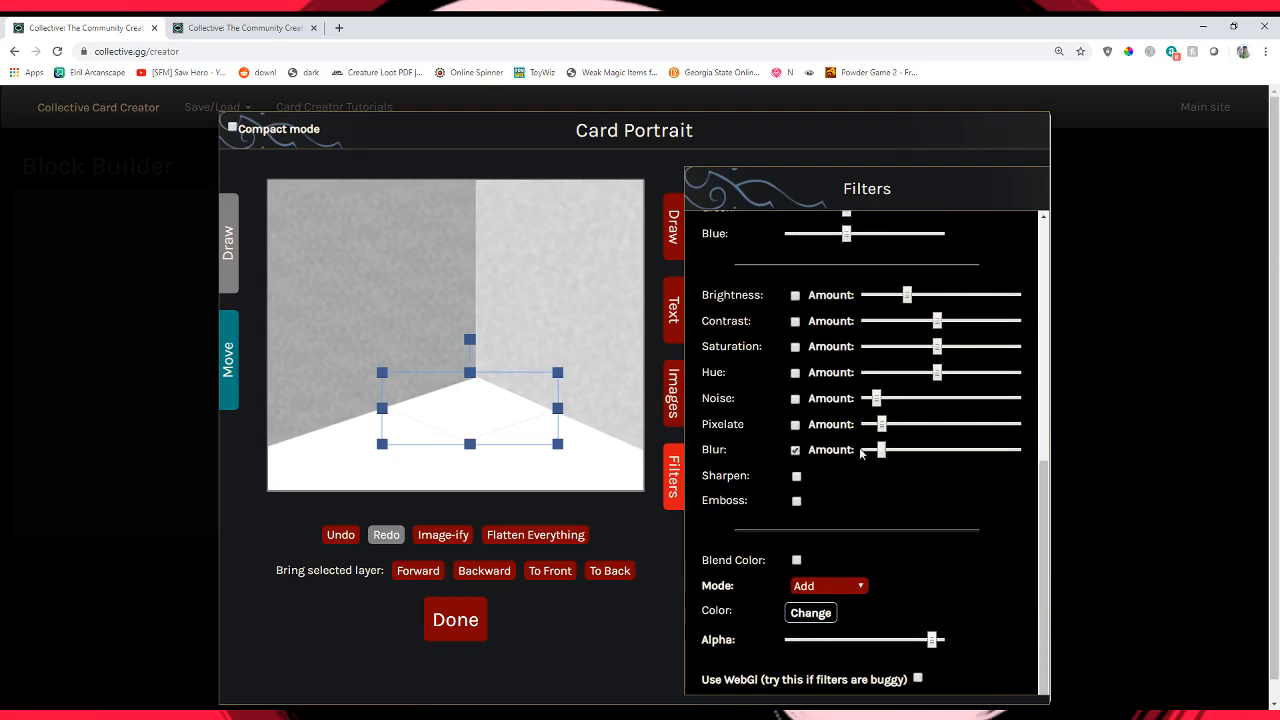
left_click_drag(888, 452, 907, 452)
Enable Blend Color on the floor copy in Tint mode with the near-black color #080808.
left_click(797, 561)
left_click(810, 571)
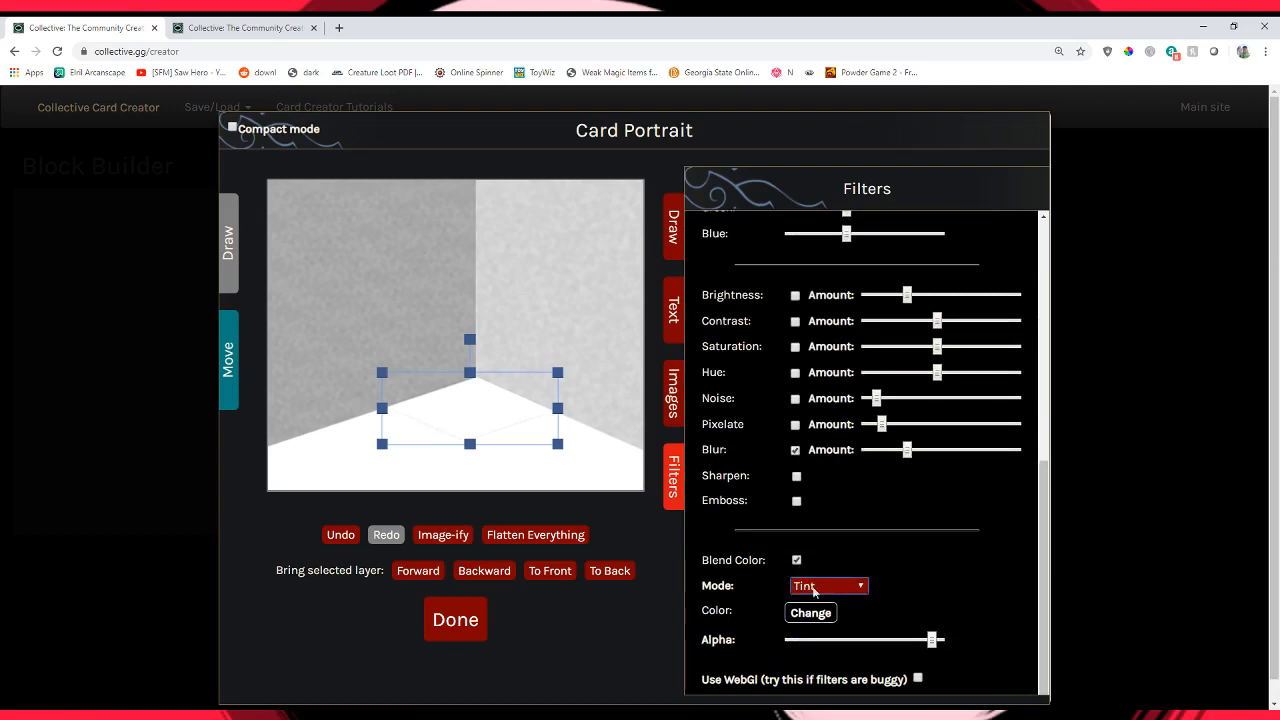
left_click(811, 615)
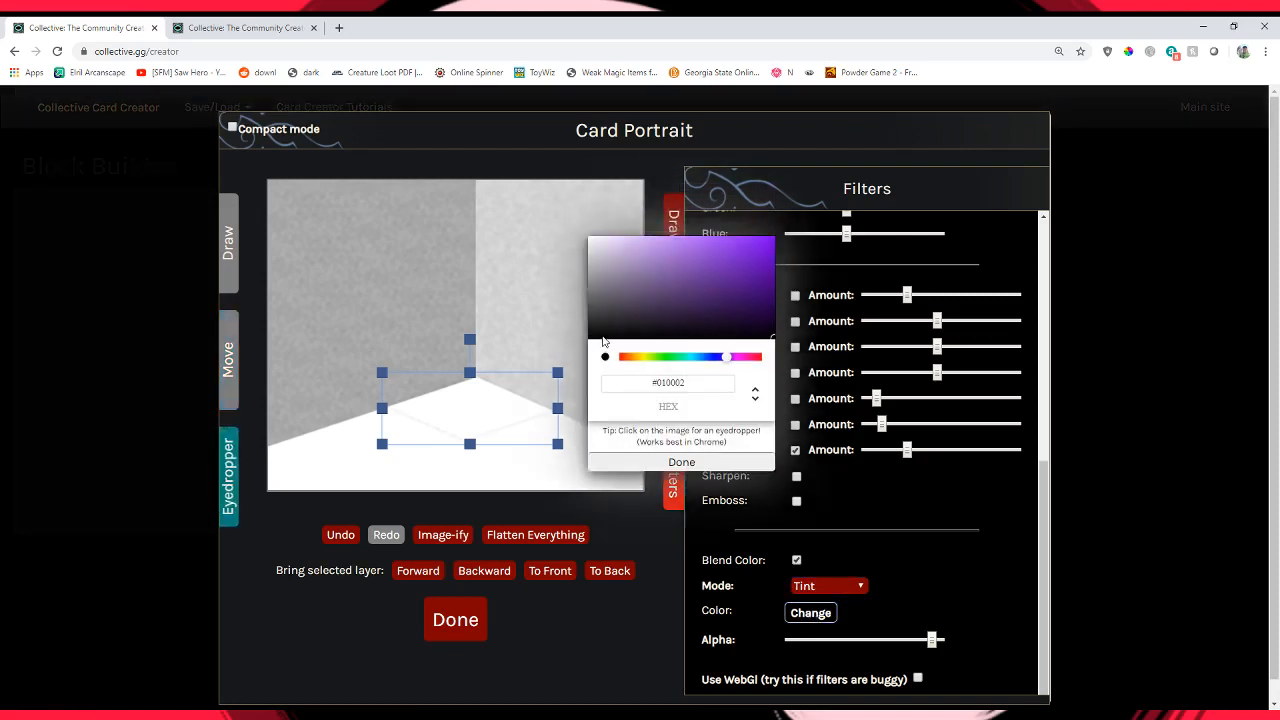
left_click(592, 343)
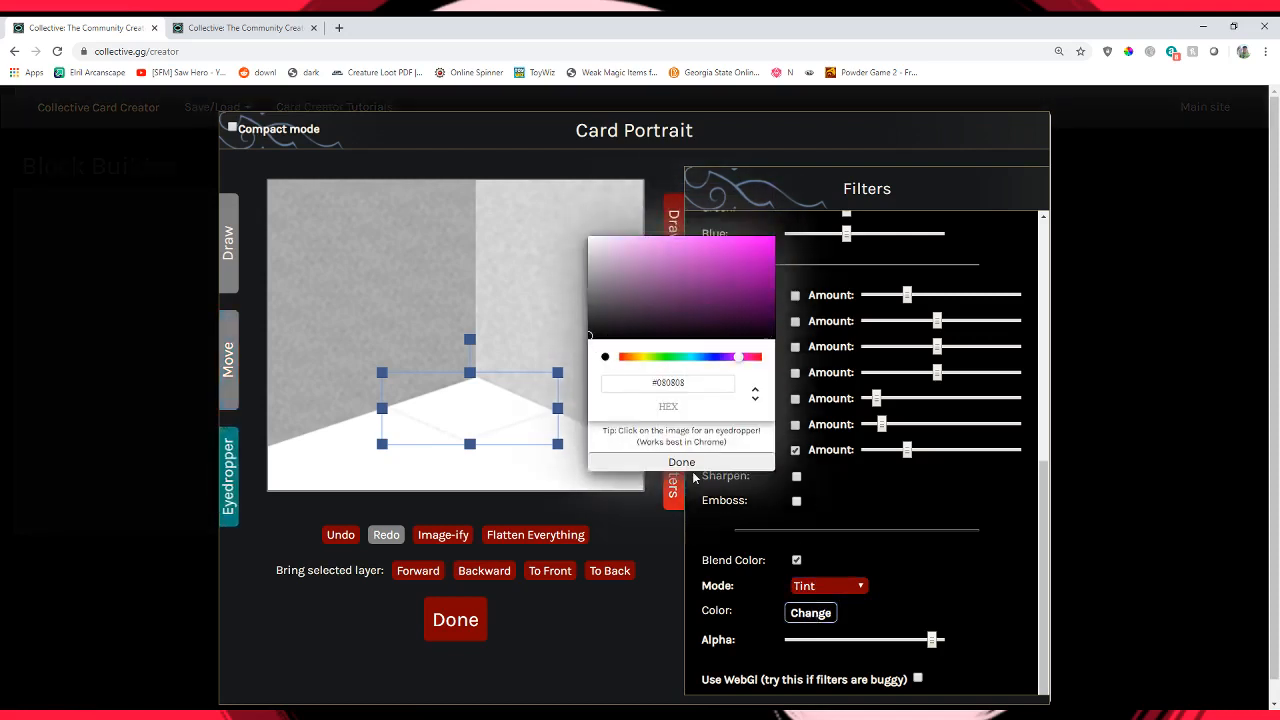
left_click(690, 463)
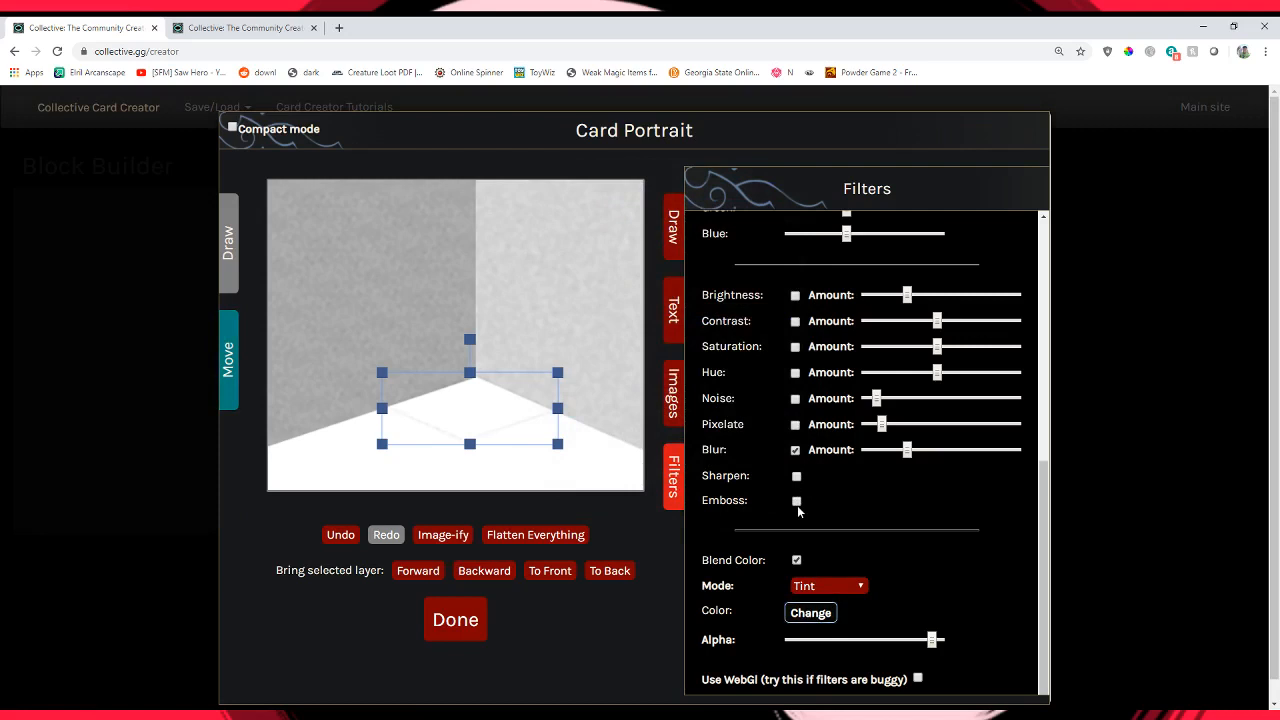
Image-ify repeated copies of the outlined floor tile, arrange them across the floor as a tile grid, and finish the portrait.
left_click_drag(517, 428, 488, 488)
left_click(441, 543)
left_click(443, 536)
left_click(462, 532)
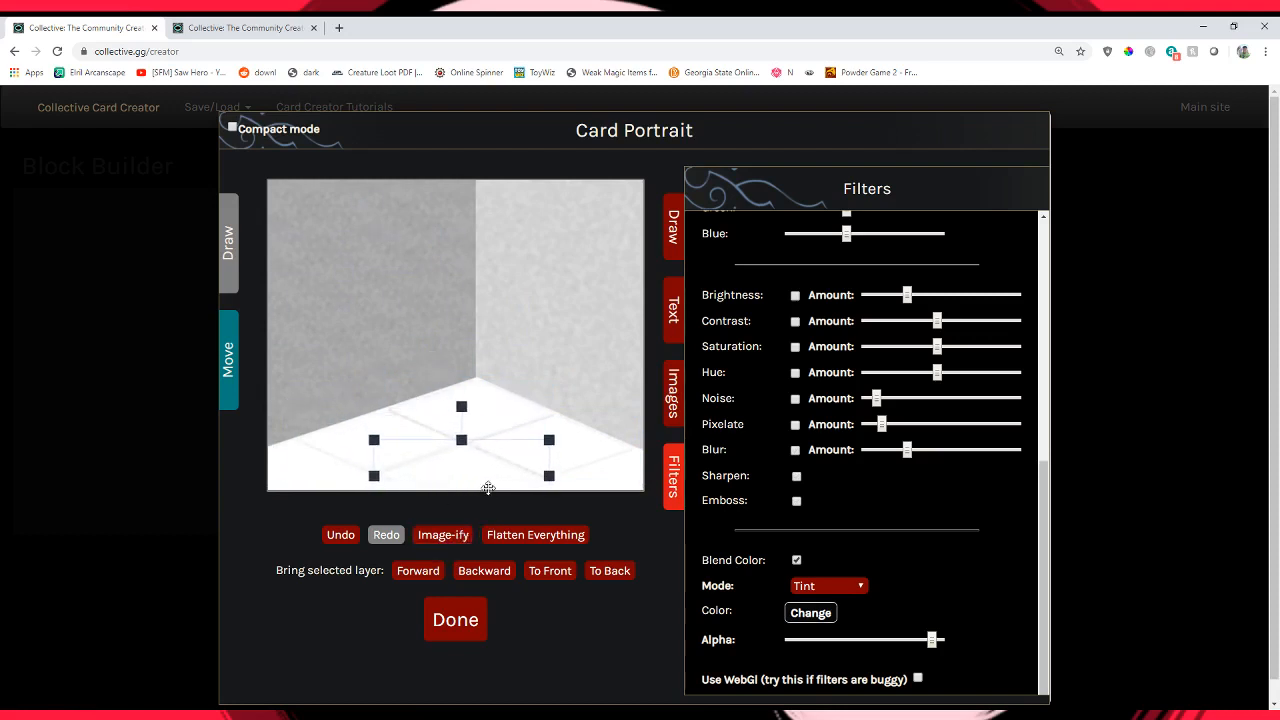
left_click(456, 532)
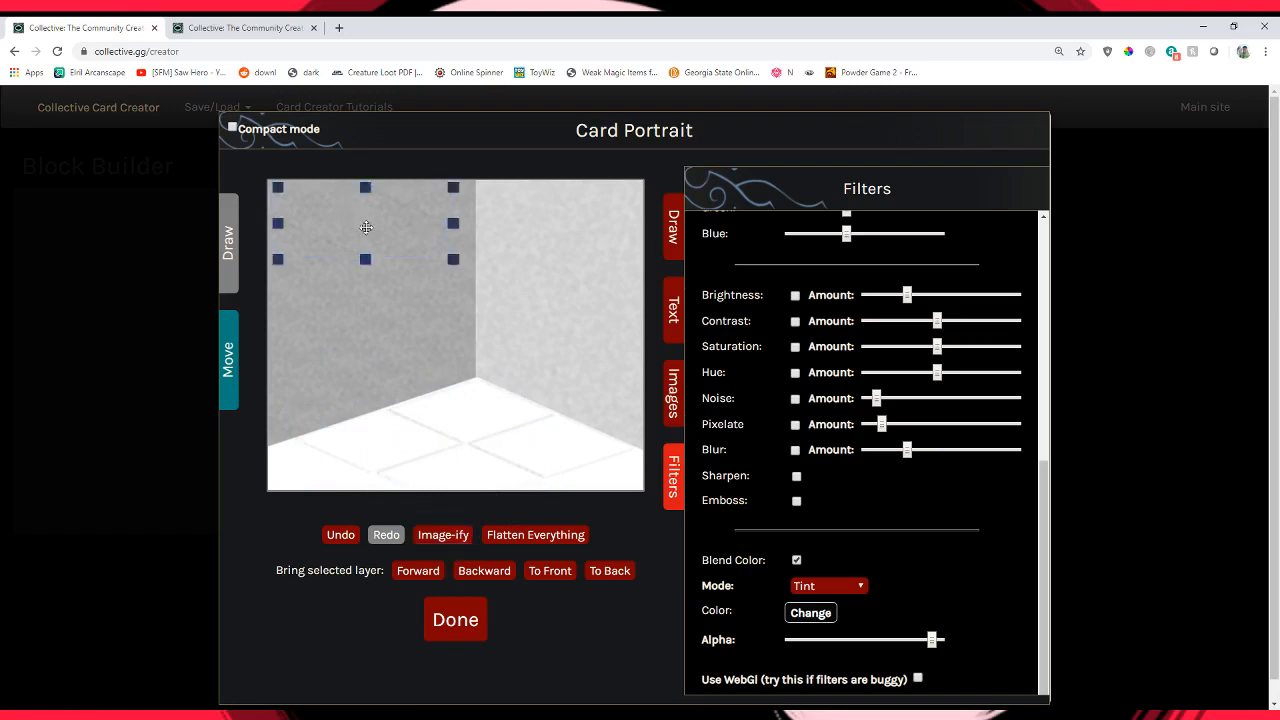
left_click_drag(360, 226, 611, 472)
left_click(461, 545)
left_click_drag(390, 231, 306, 463)
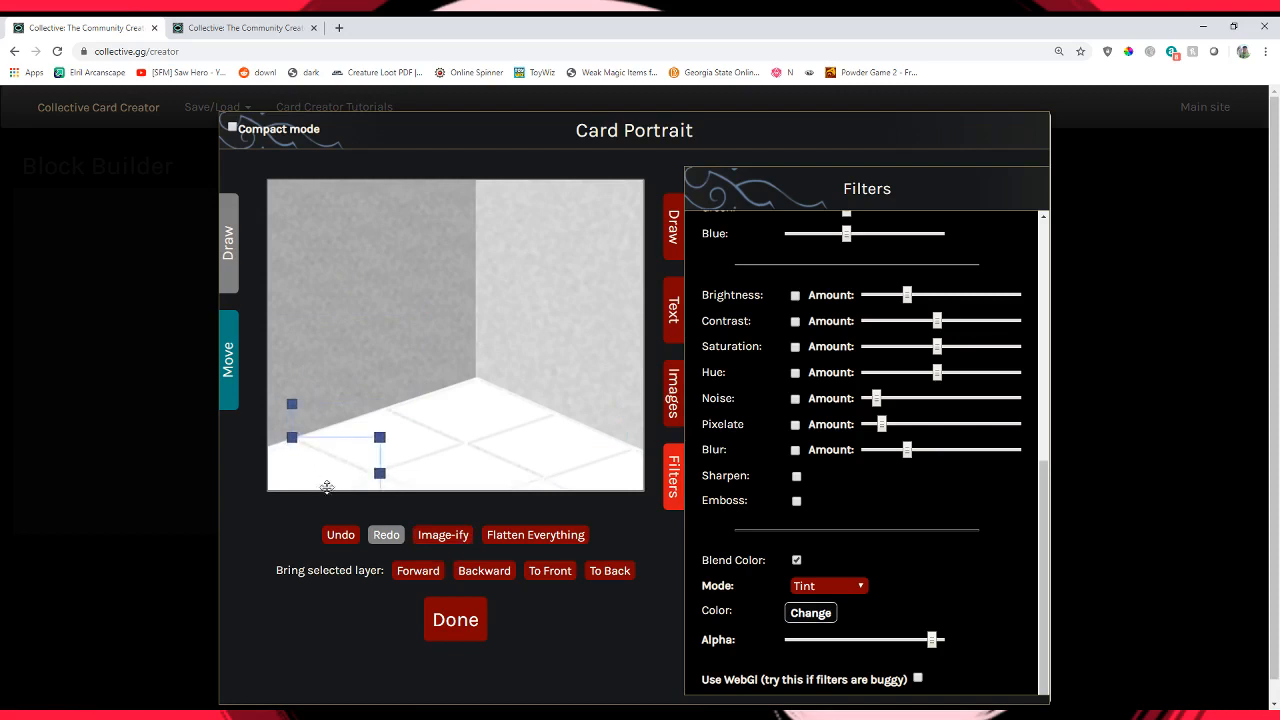
left_click(434, 536)
left_click_drag(383, 214, 397, 501)
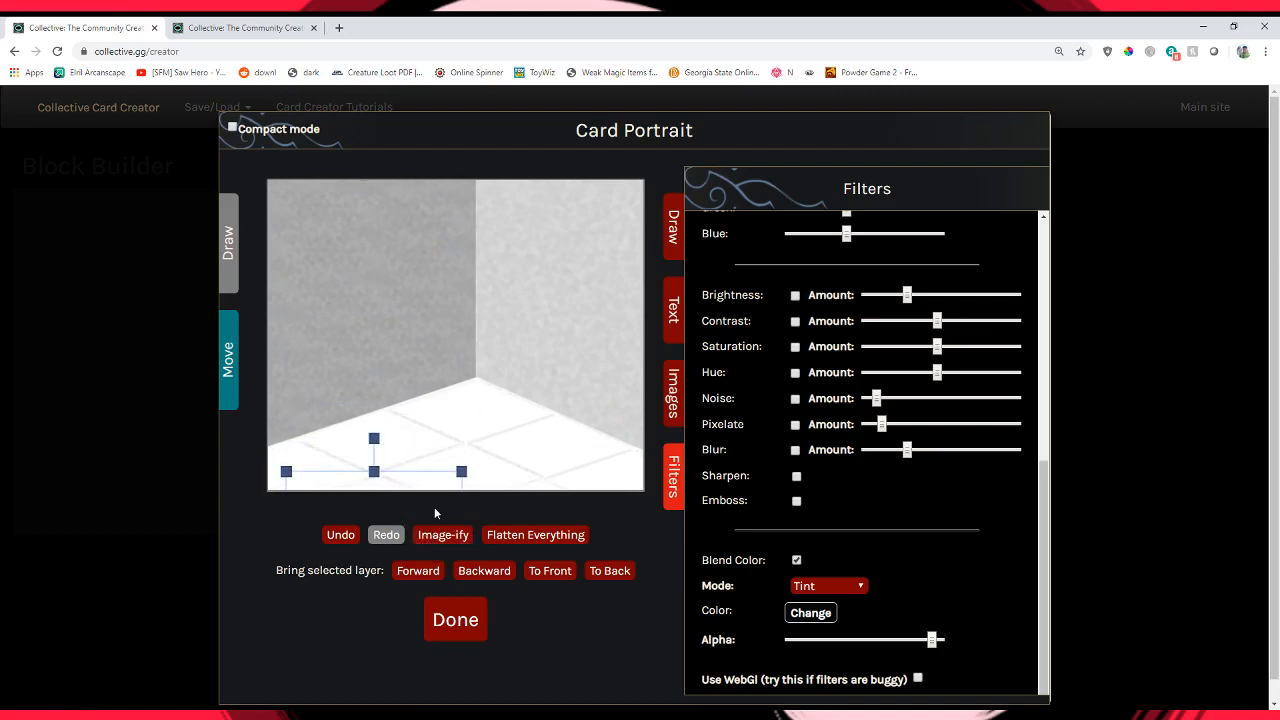
left_click(478, 622)
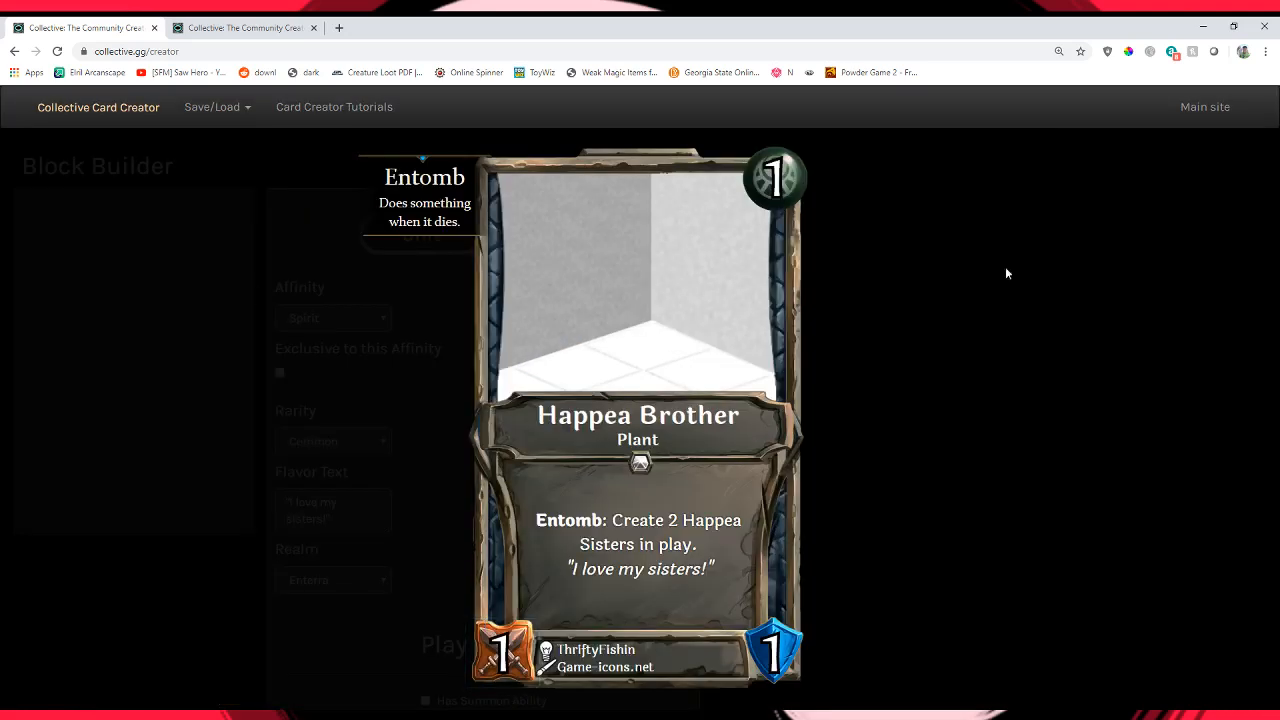
Reopen the card portrait, delete both wall layers and the floor, and finish with the emptied portrait.
left_click(687, 352)
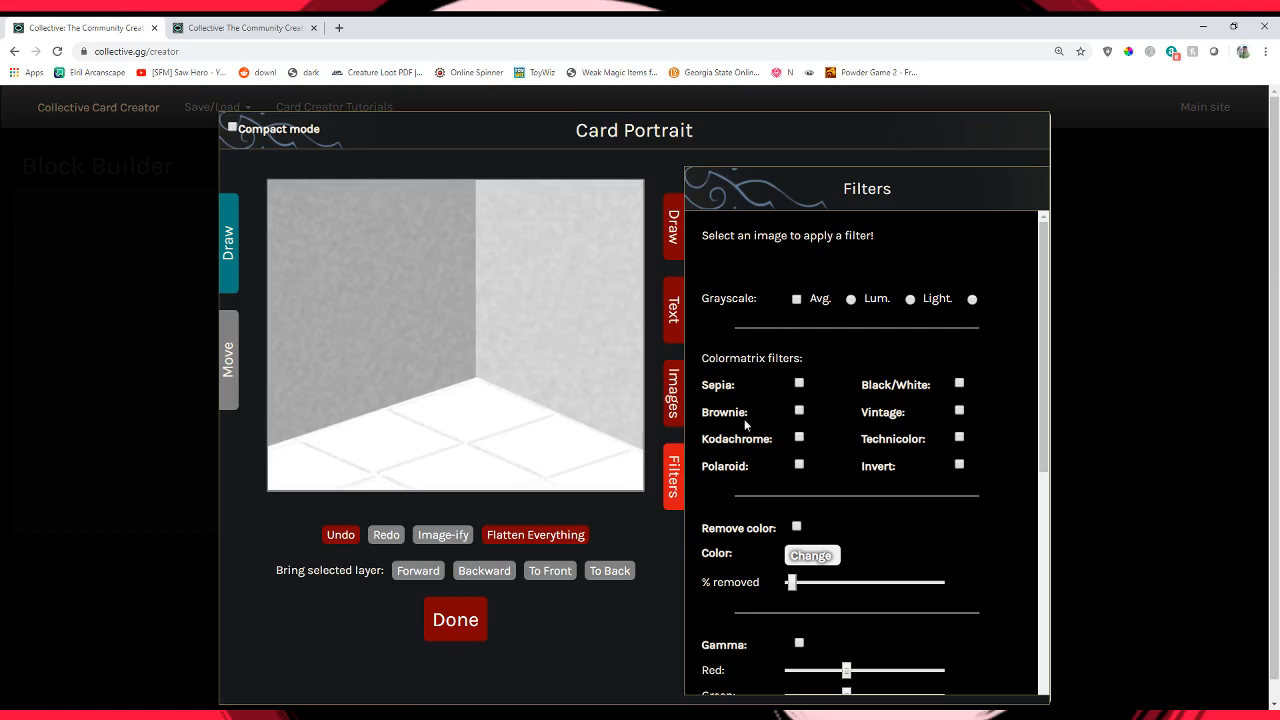
left_click(673, 393)
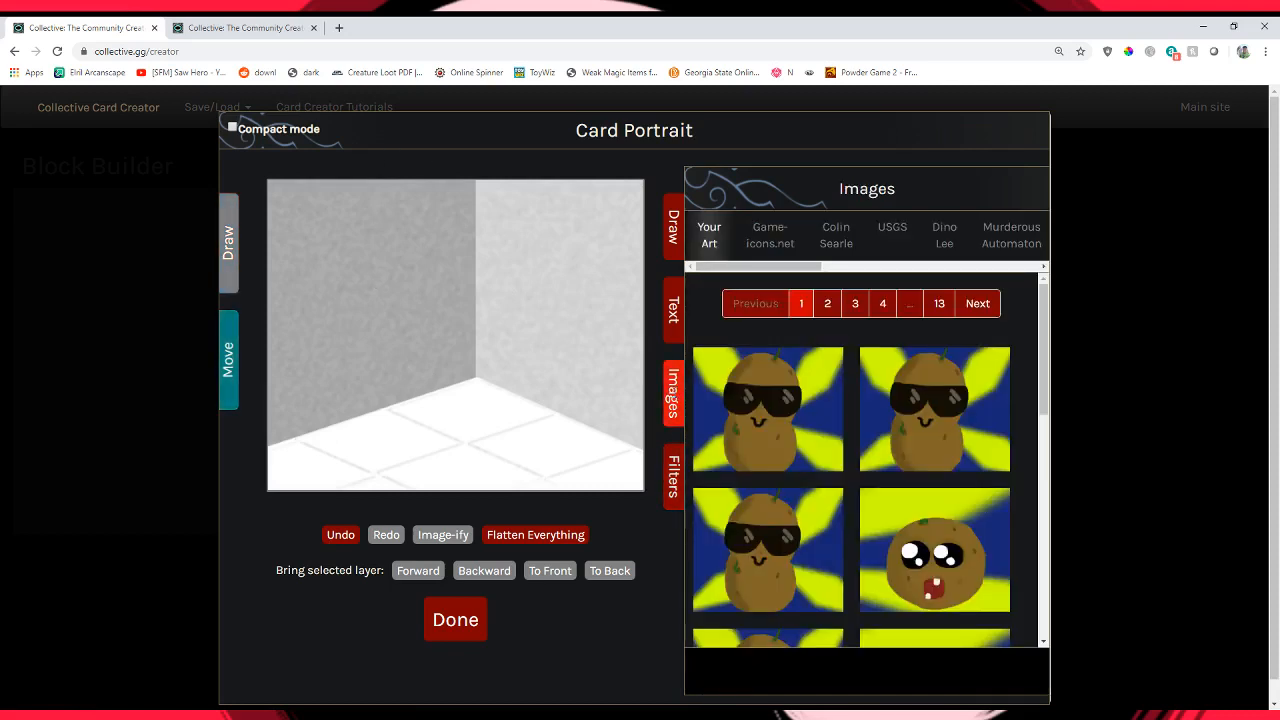
left_click(786, 236)
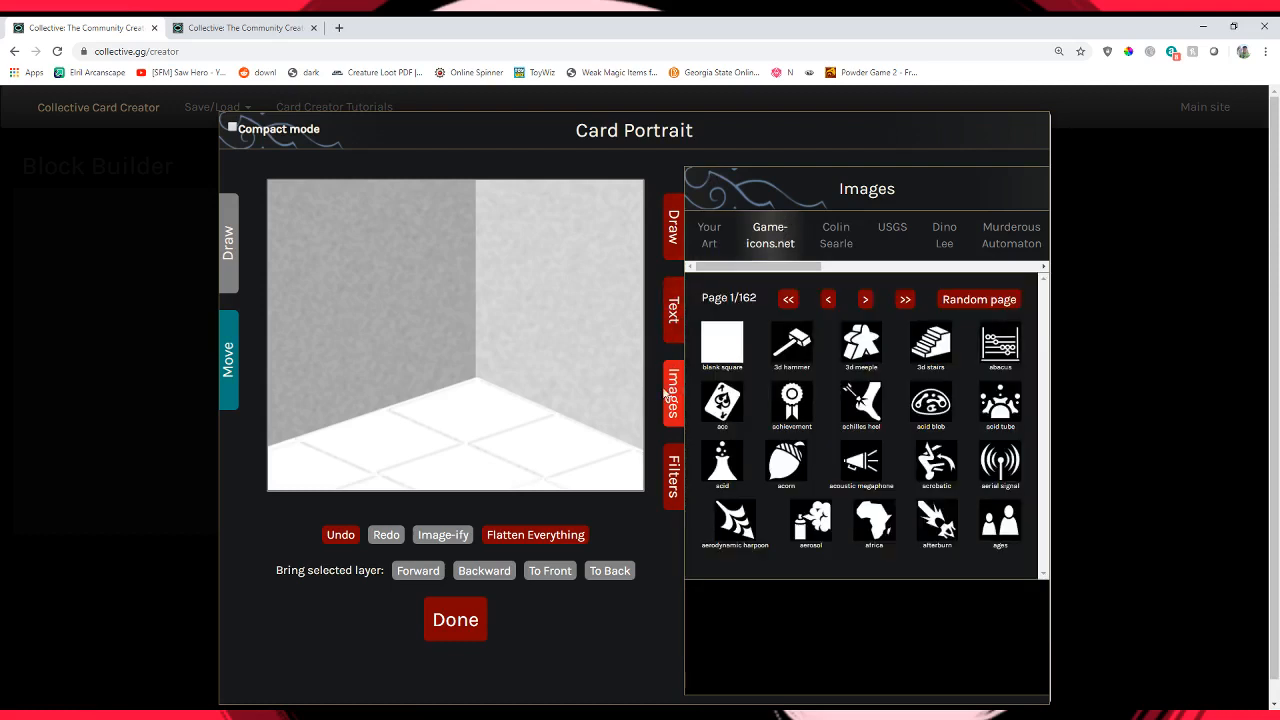
left_click_drag(542, 334, 472, 306)
key("Delete")
left_click(302, 223)
key("Delete")
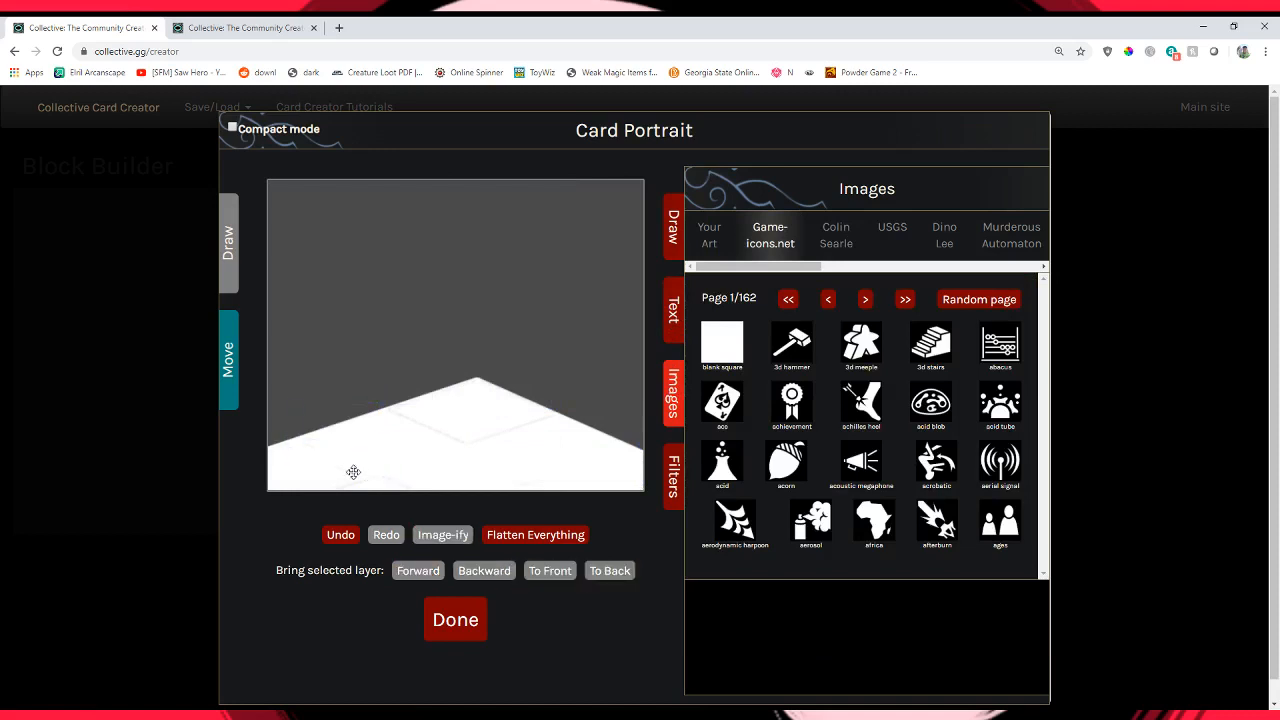
left_click(400, 471)
key("Delete")
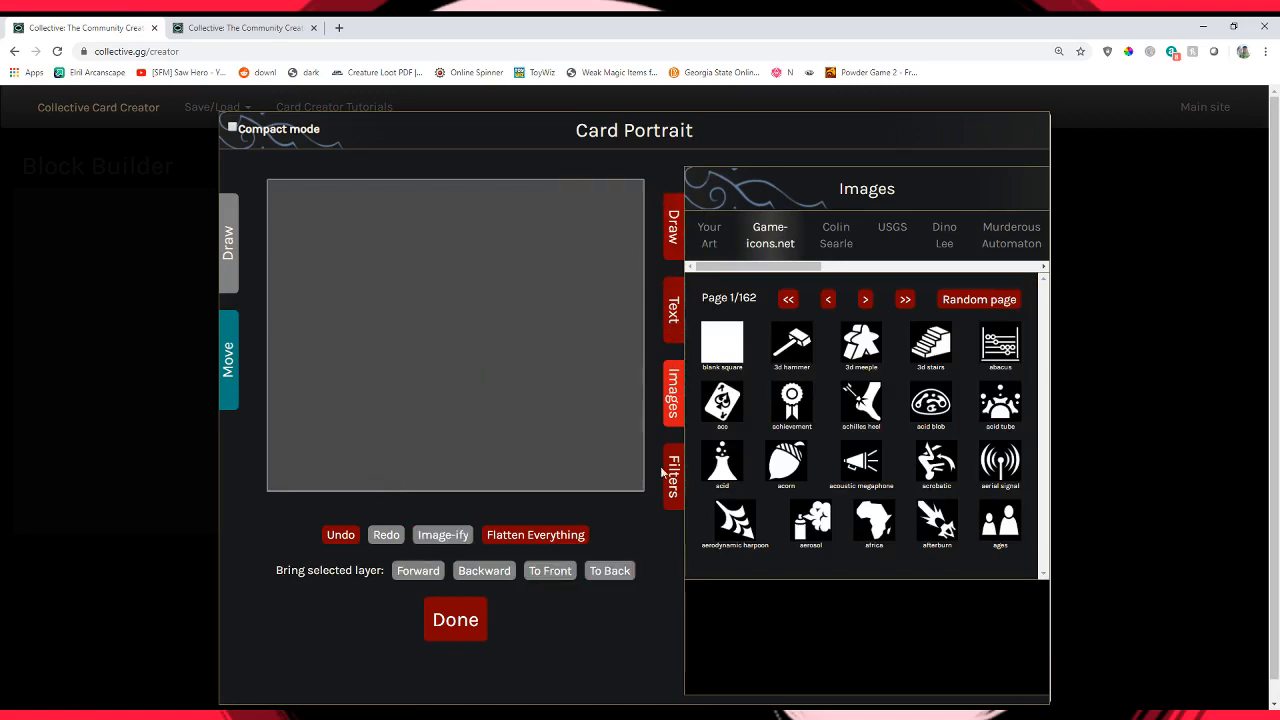
left_click(445, 630)
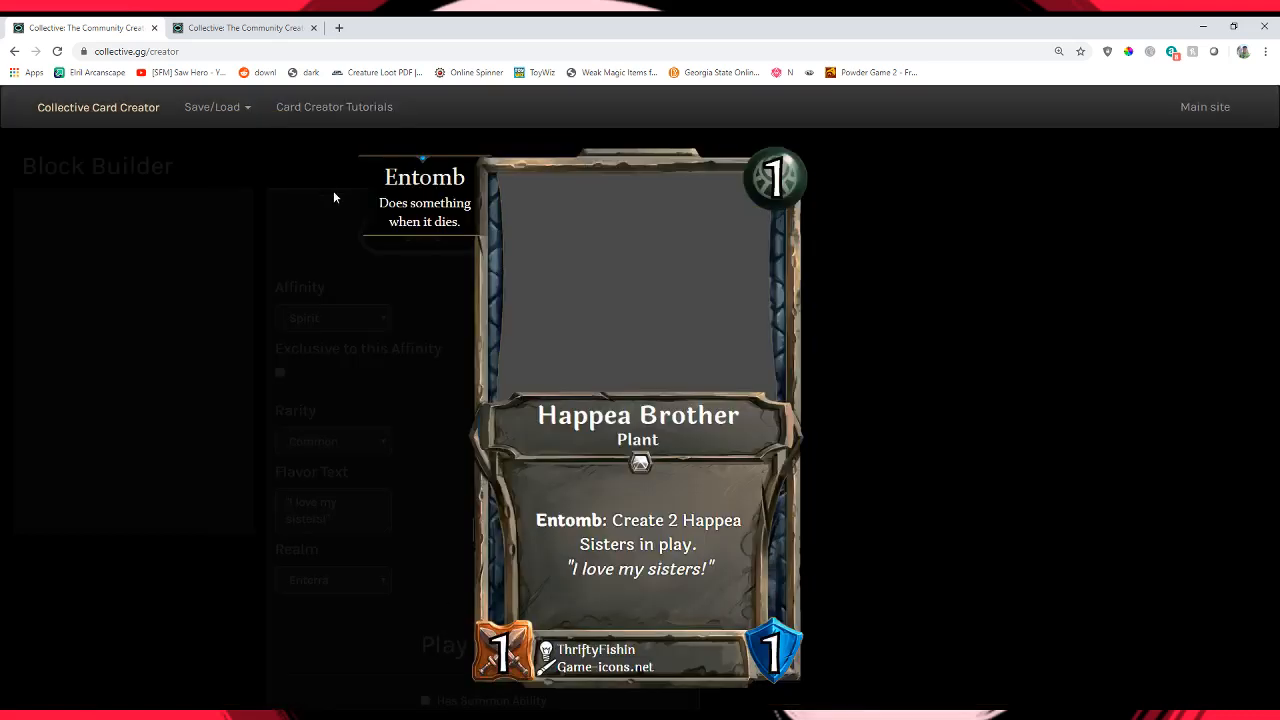
Load the Wooley Grazers card from page 2 of the created cards in the Card Gallery.
left_click(221, 120)
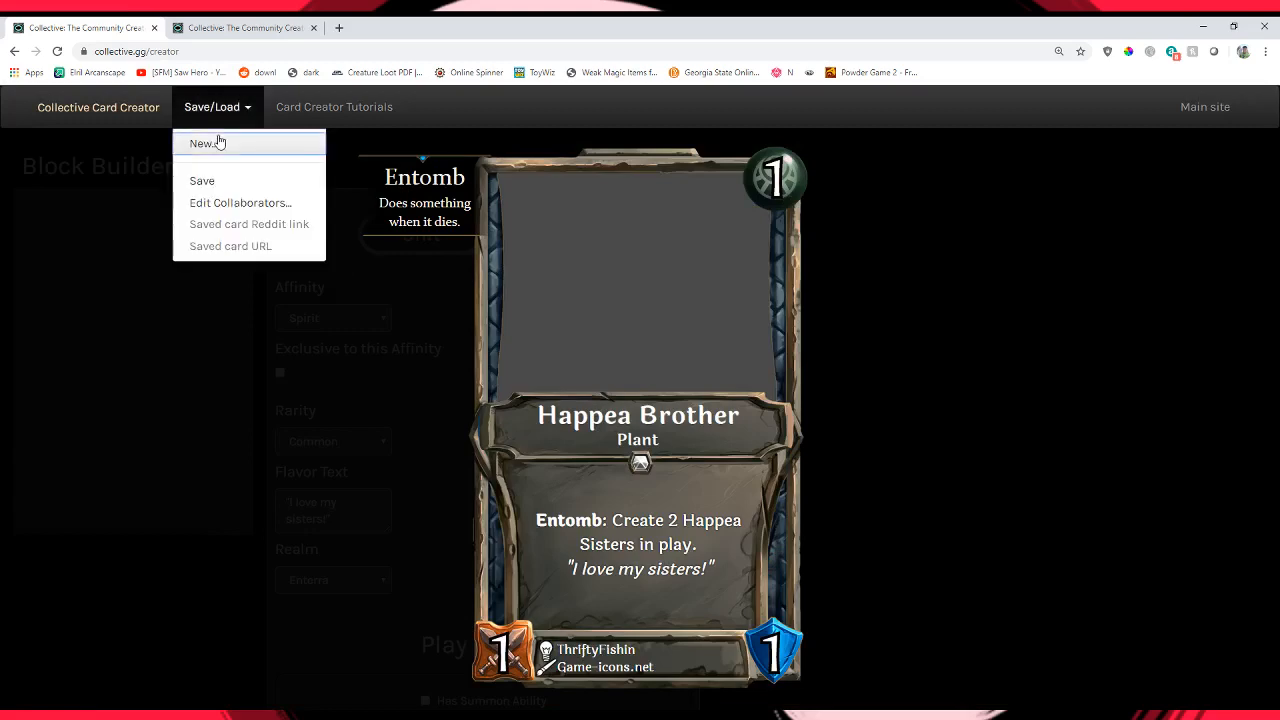
left_click(215, 137)
scroll(711, 348, "down", 10)
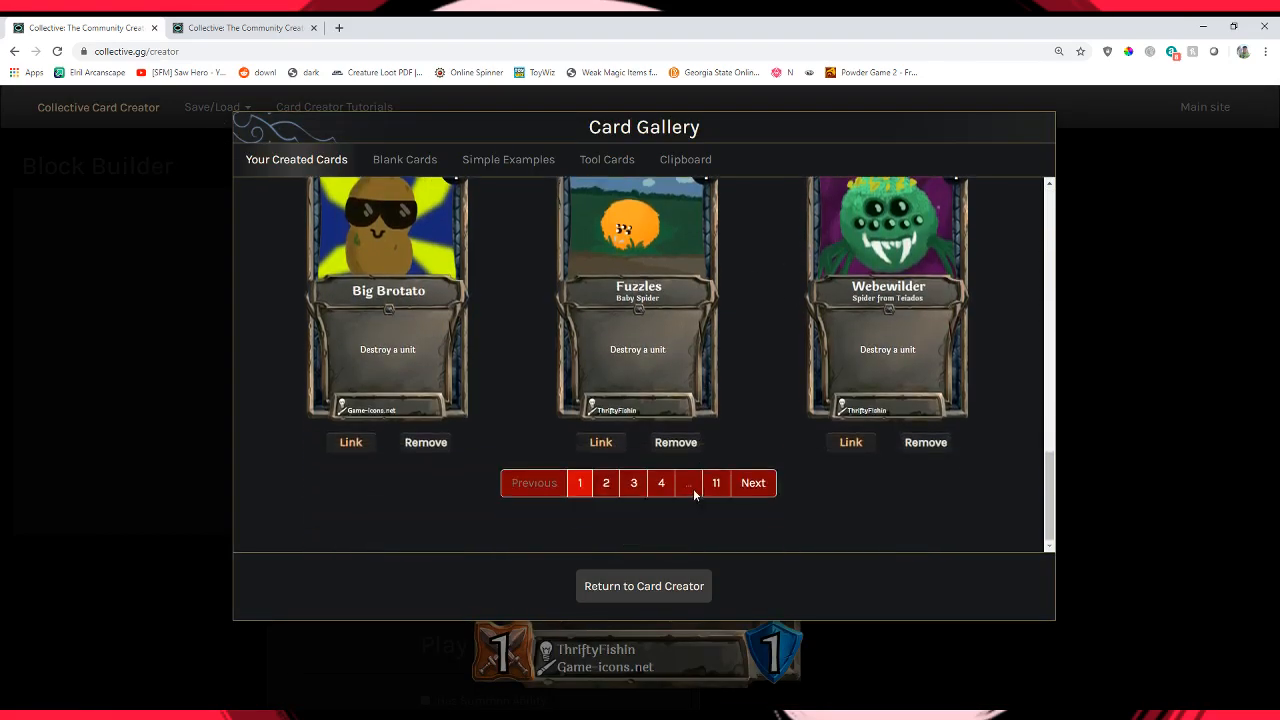
left_click(606, 484)
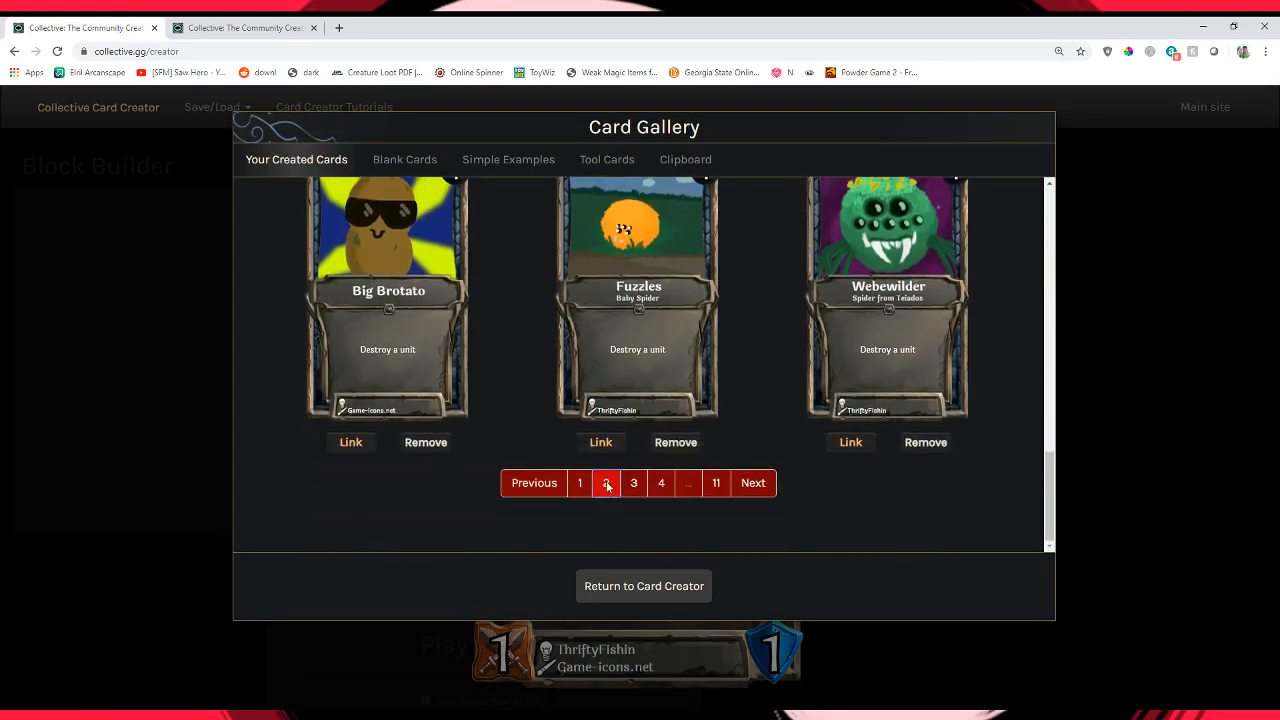
scroll(740, 443, "up", 5)
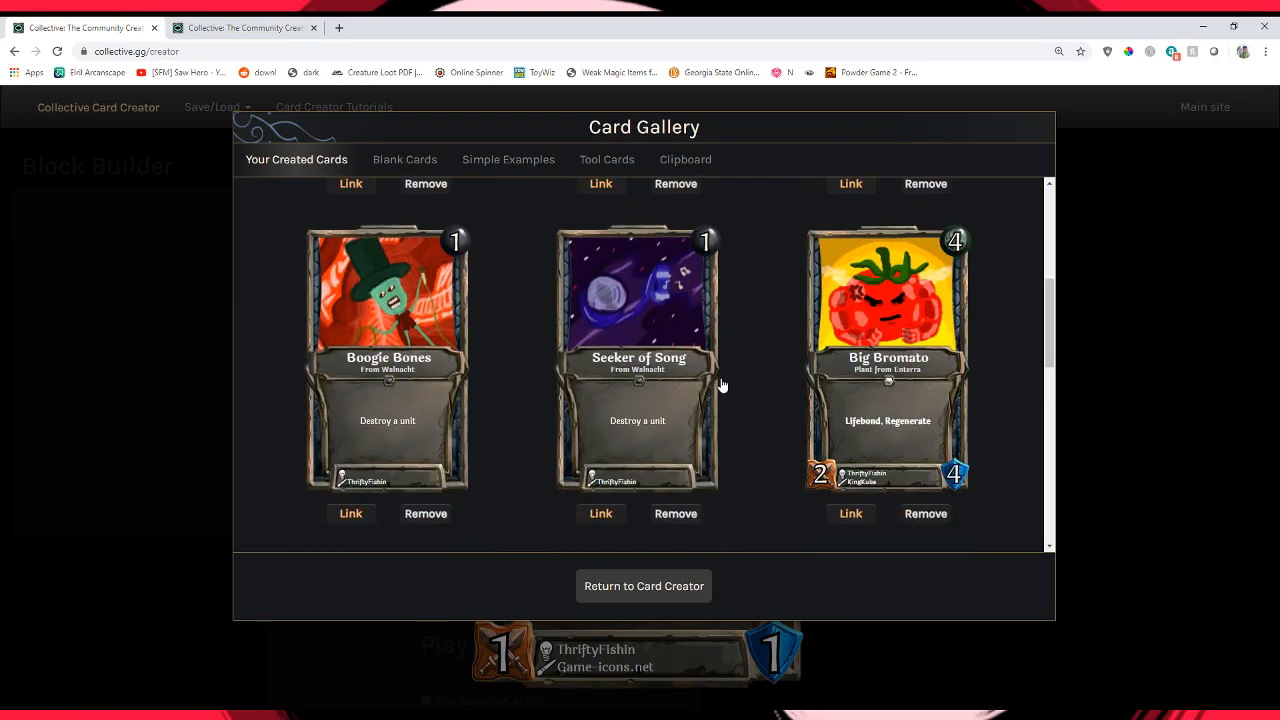
scroll(715, 337, "down", 1)
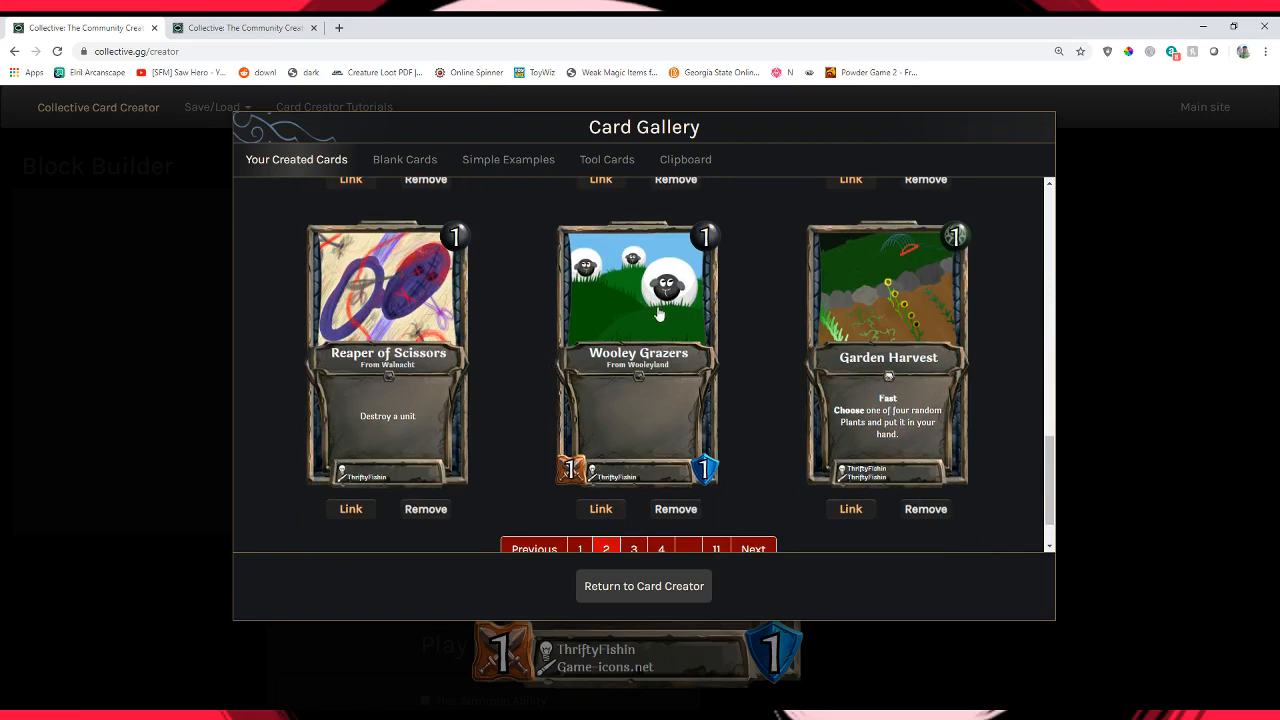
left_click(717, 377)
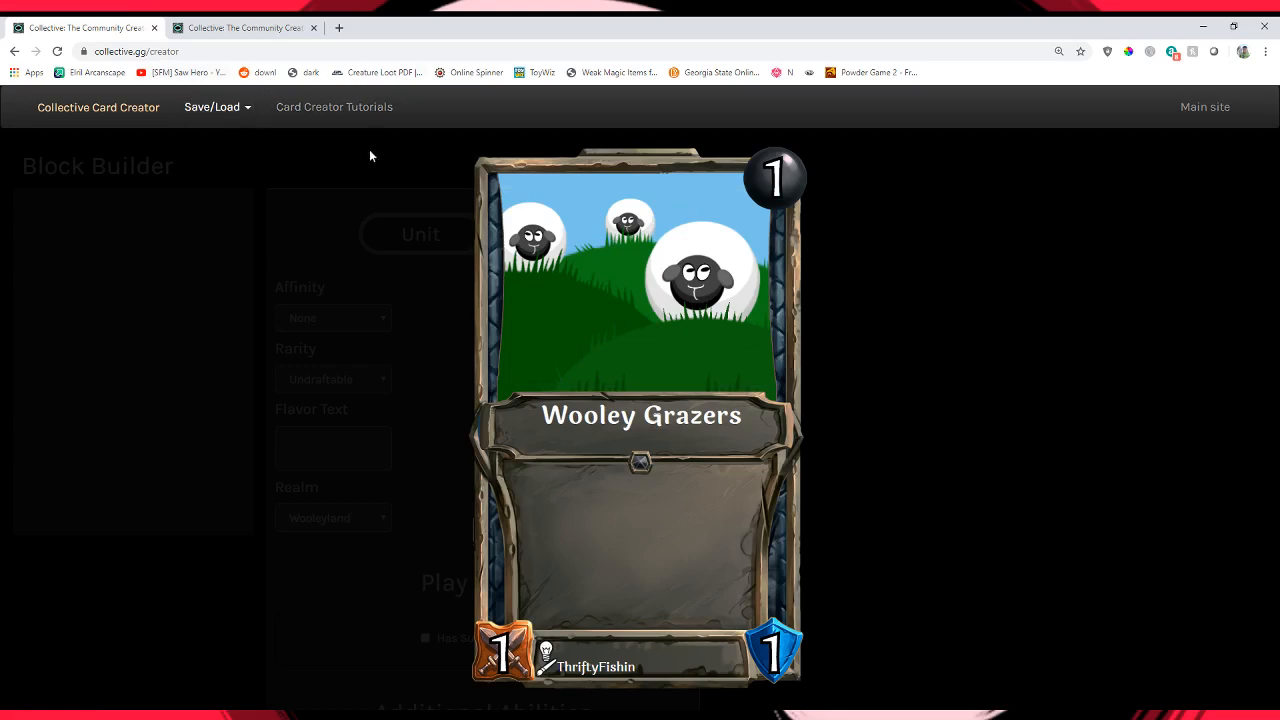
Reopen the Card Gallery and look through page 3 of the created cards for another art example.
left_click(239, 112)
left_click(240, 140)
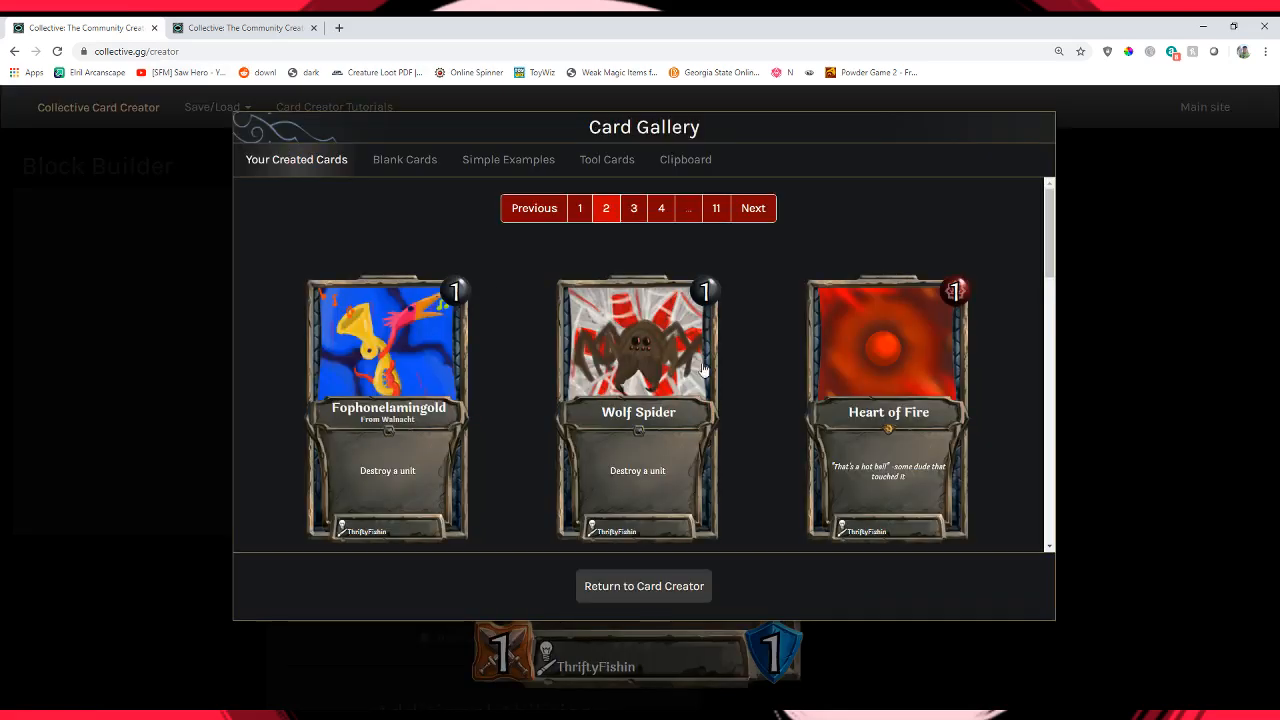
scroll(860, 378, "down", 3)
scroll(860, 378, "down", 7)
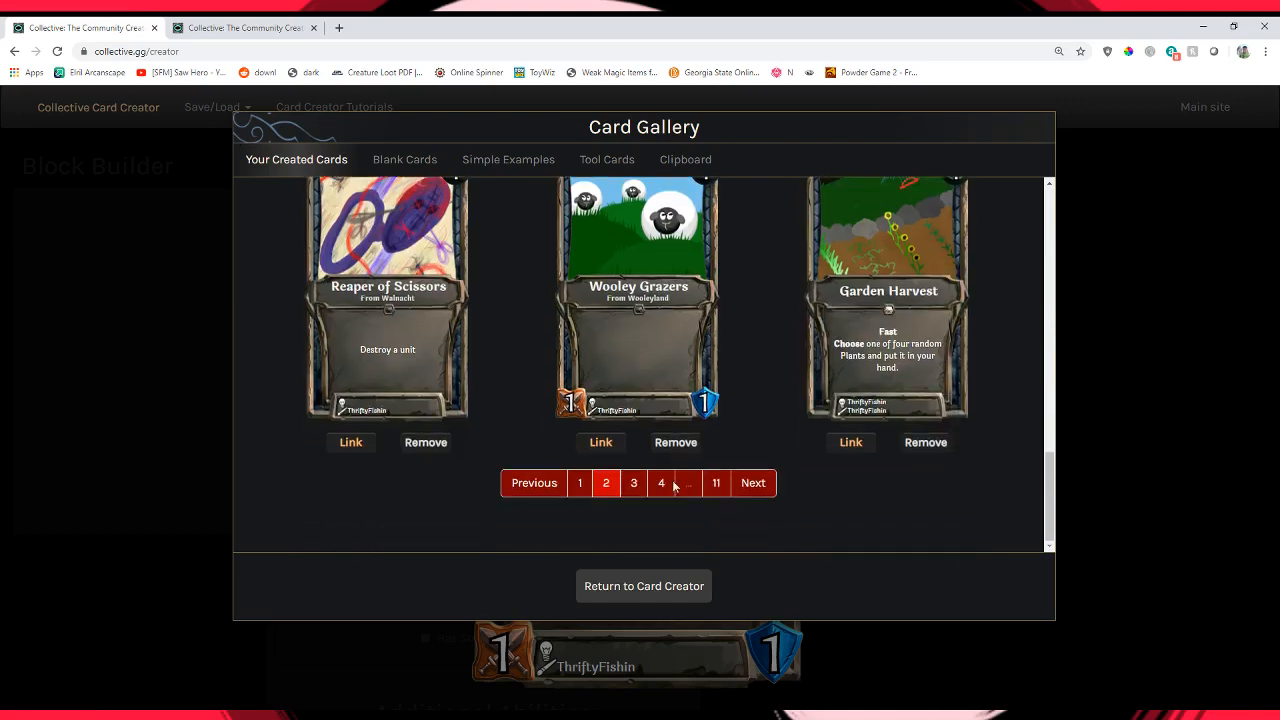
left_click(635, 485)
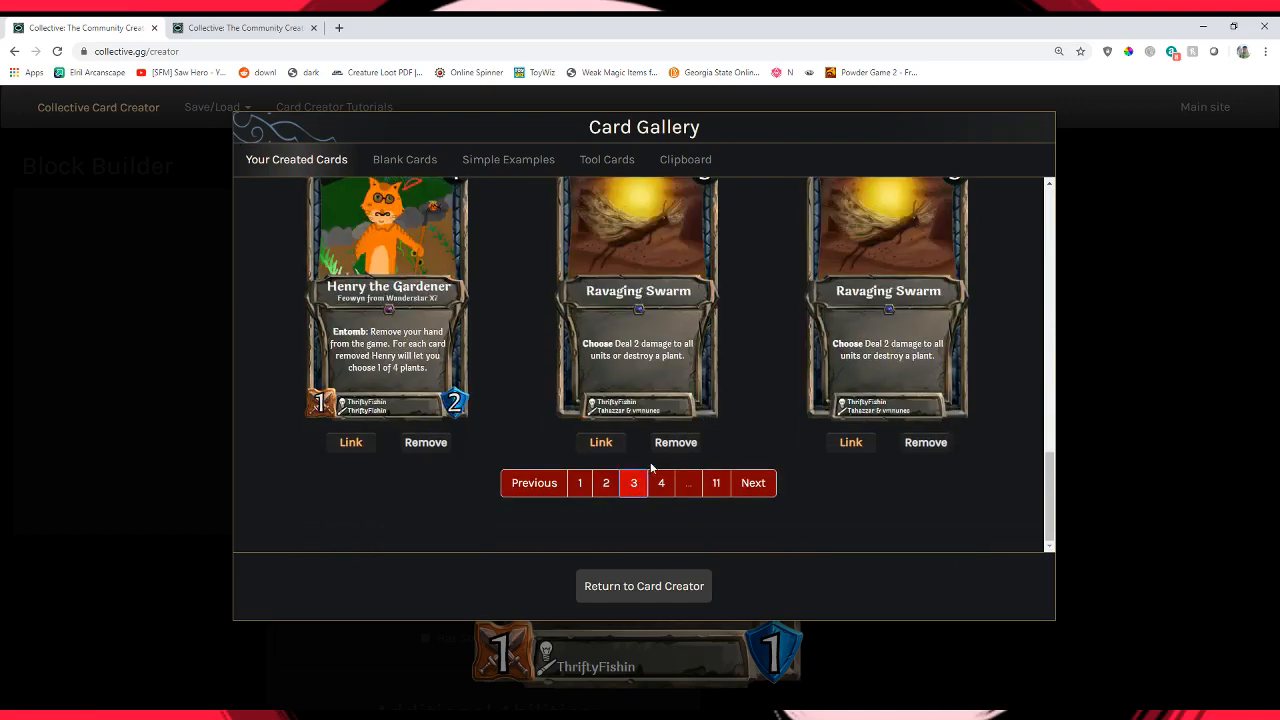
scroll(640, 420, "up", 3)
scroll(642, 352, "up", 3)
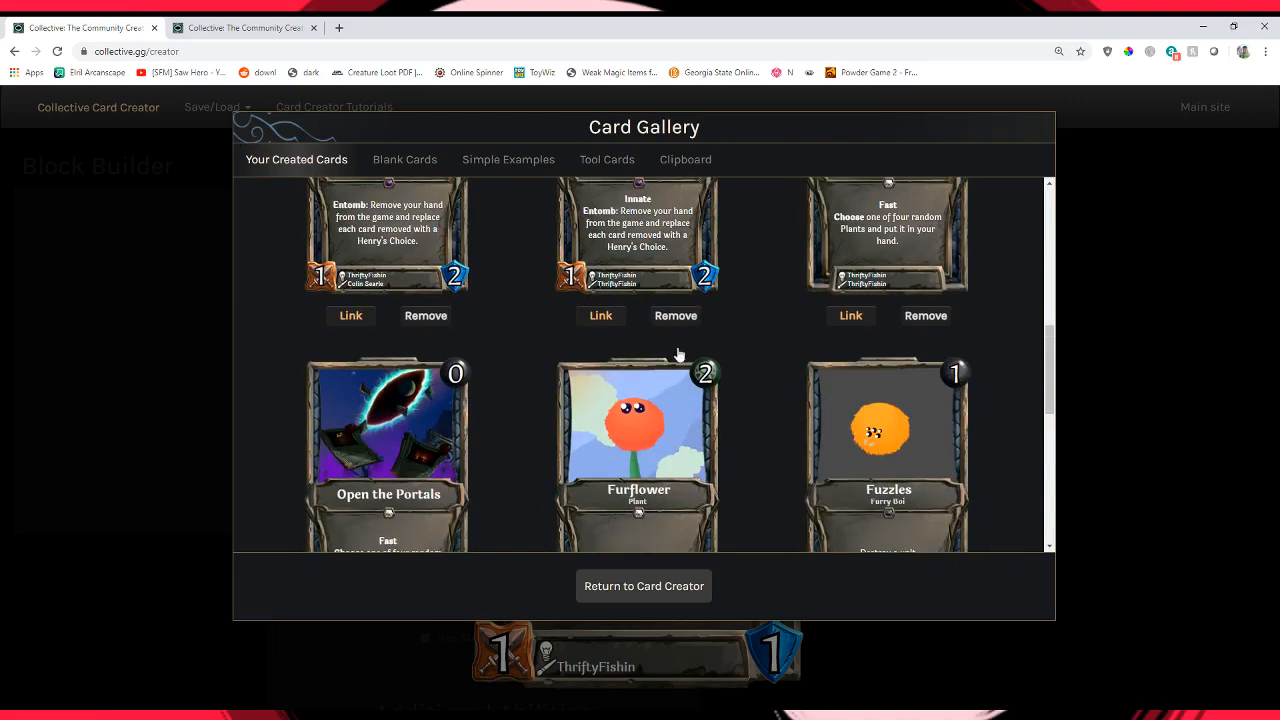
scroll(680, 350, "up", 5)
scroll(700, 330, "down", 4)
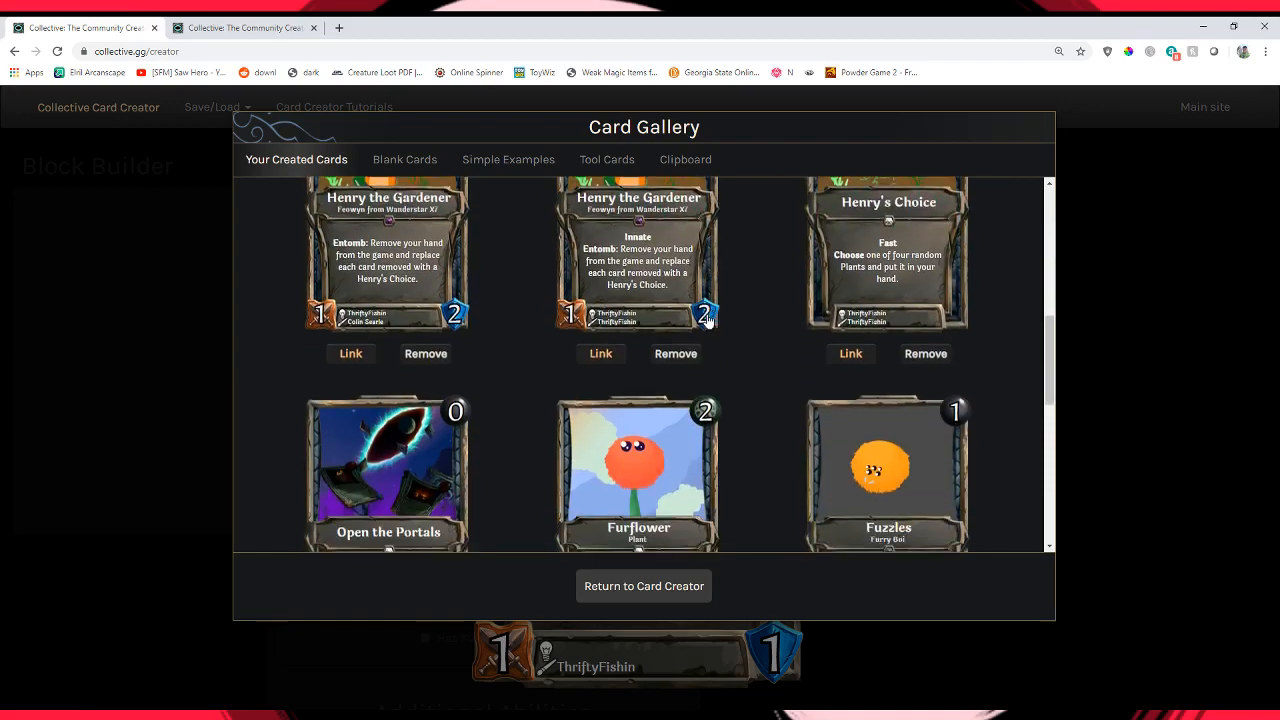
scroll(707, 318, "down", 5)
scroll(685, 295, "up", 4)
scroll(667, 282, "down", 2)
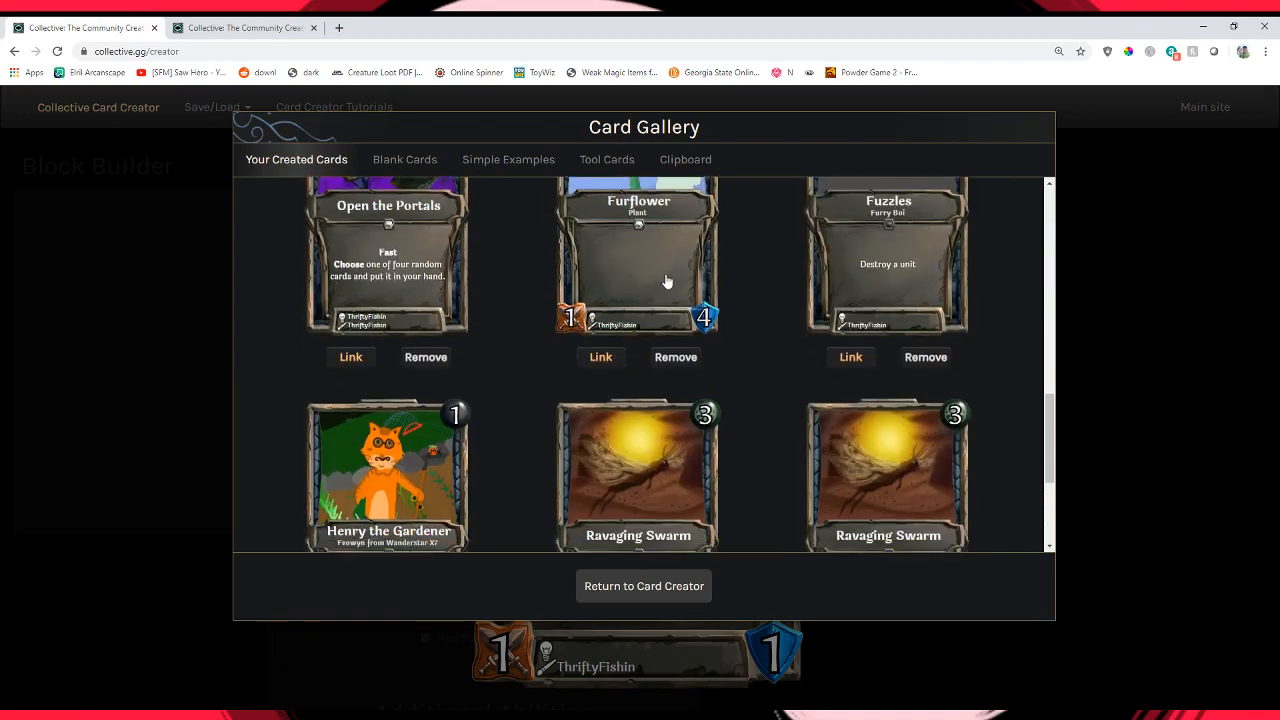
scroll(667, 282, "up", 2)
scroll(650, 300, "down", 5)
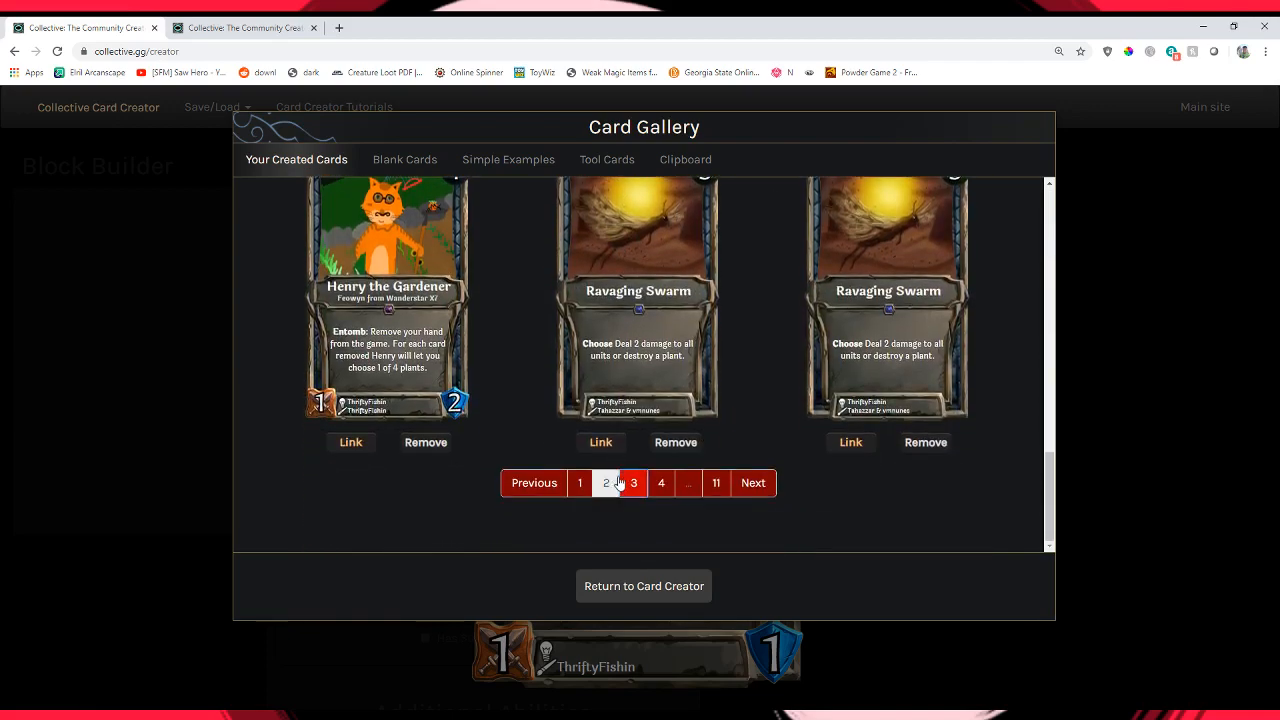
Look through the card art on page 2 of the created cards again.
left_click(606, 483)
scroll(640, 460, "up", 5)
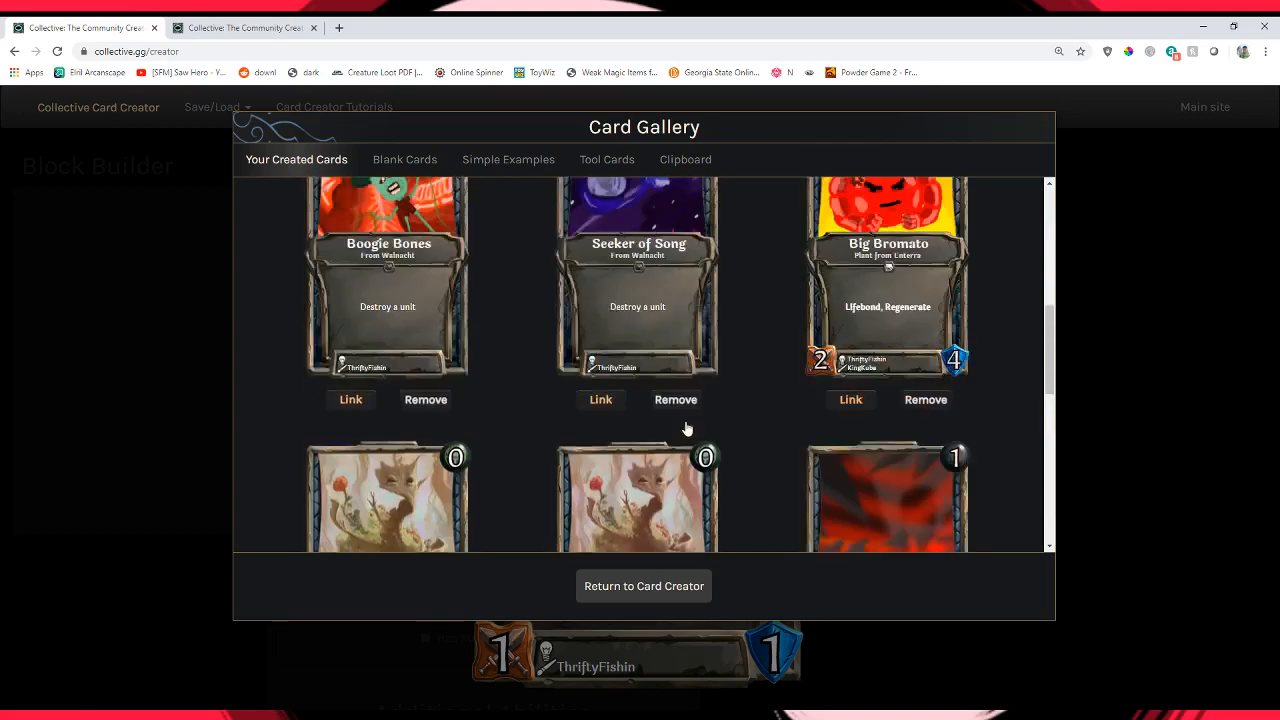
scroll(686, 428, "up", 3)
scroll(686, 440, "down", 6)
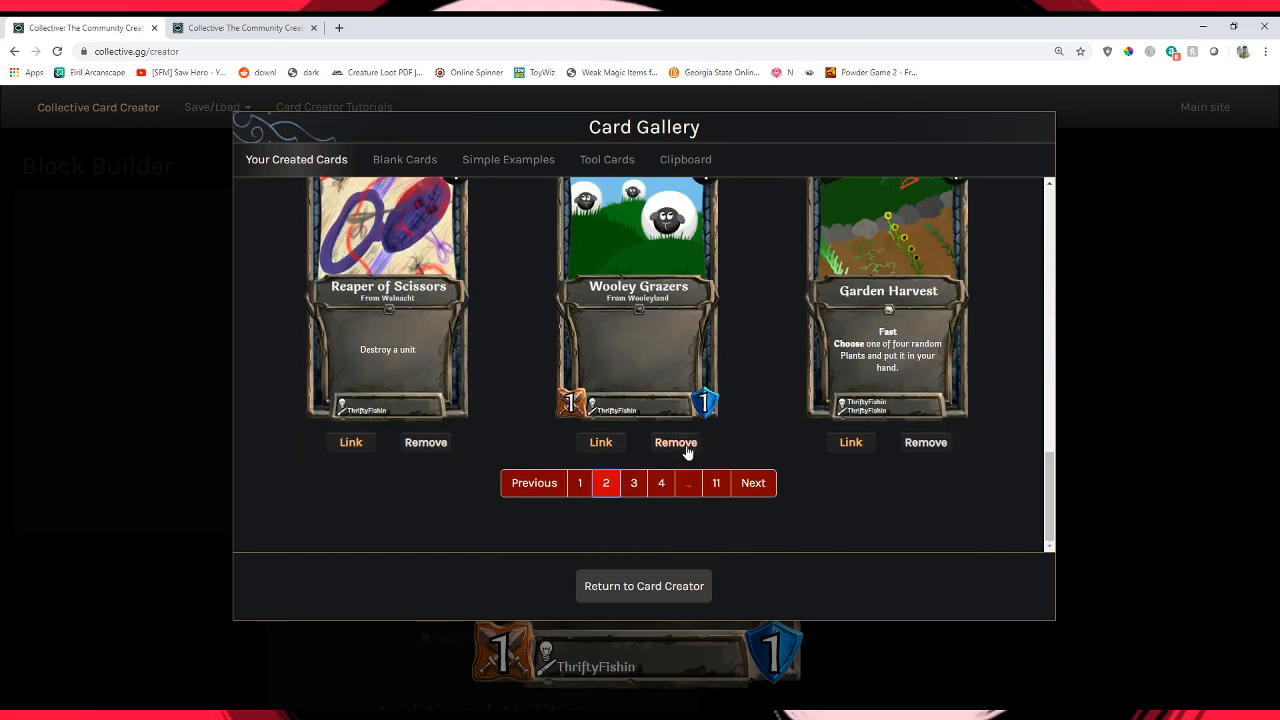
Look through the card art on pages 4 and 5 of the created cards.
left_click(660, 486)
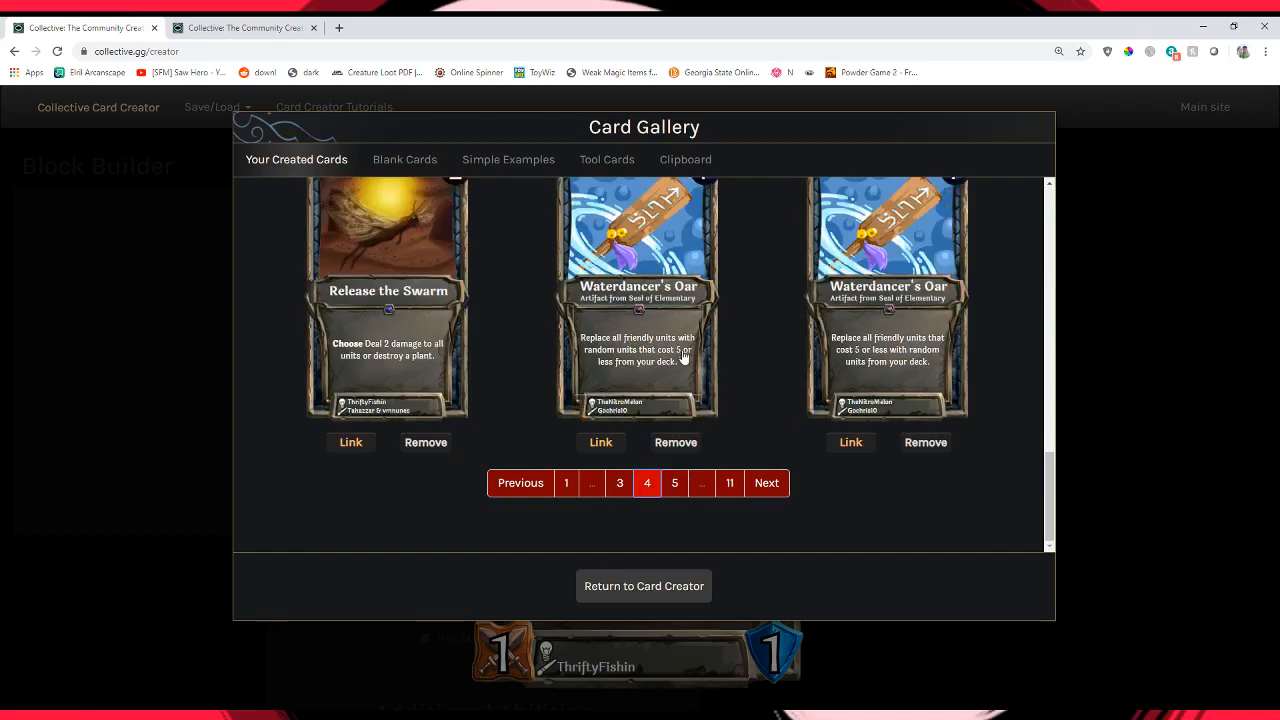
scroll(714, 363, "up", 2)
scroll(740, 403, "down", 2)
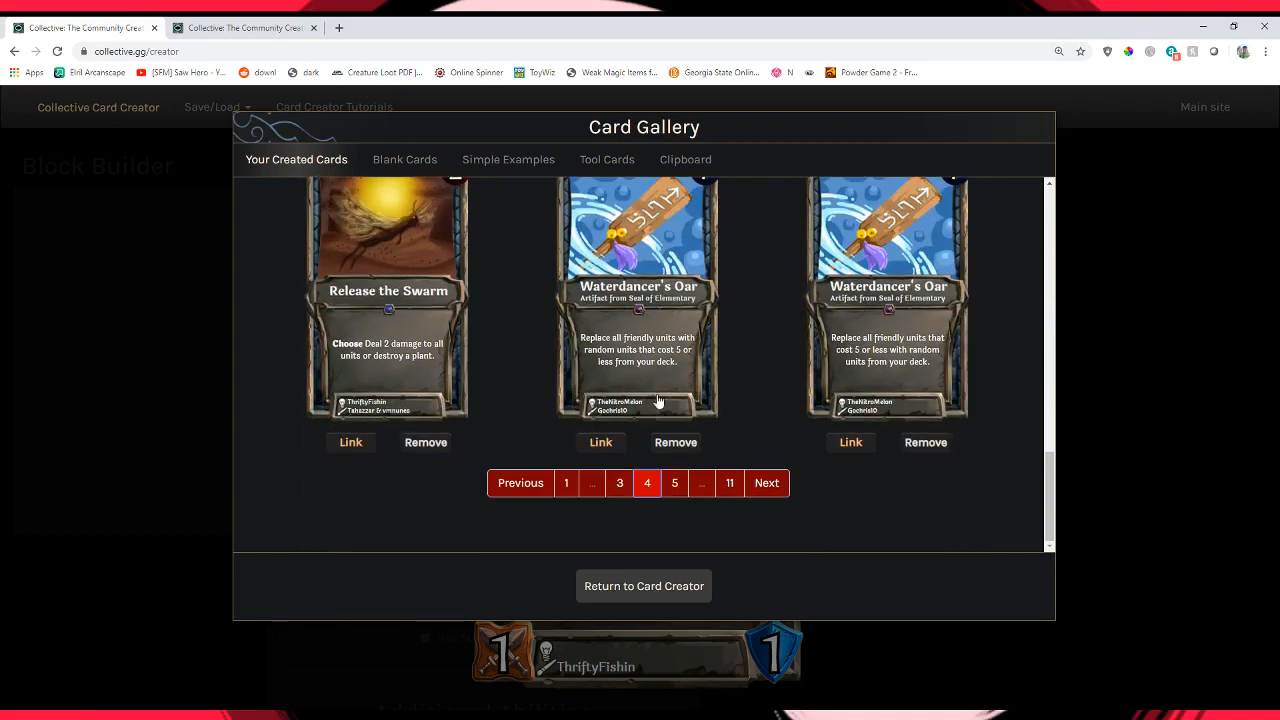
left_click(674, 483)
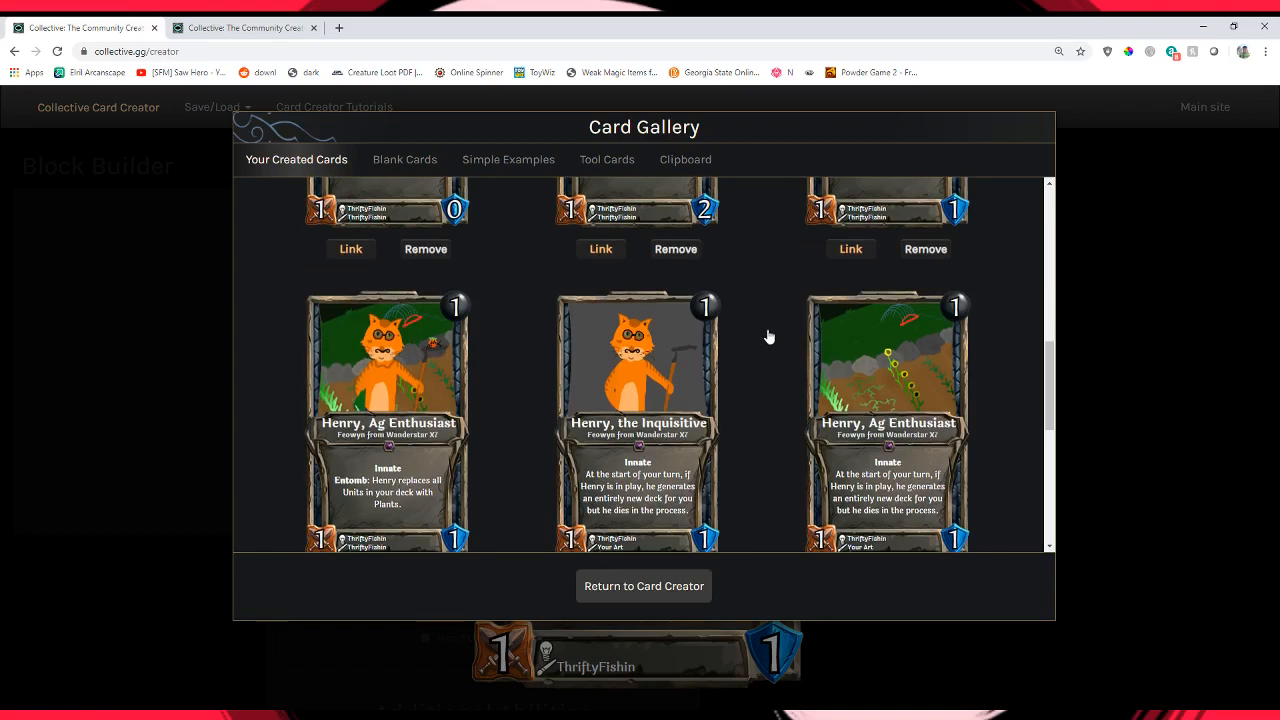
scroll(766, 337, "up", 3)
scroll(773, 412, "down", 2)
scroll(773, 412, "down", 5)
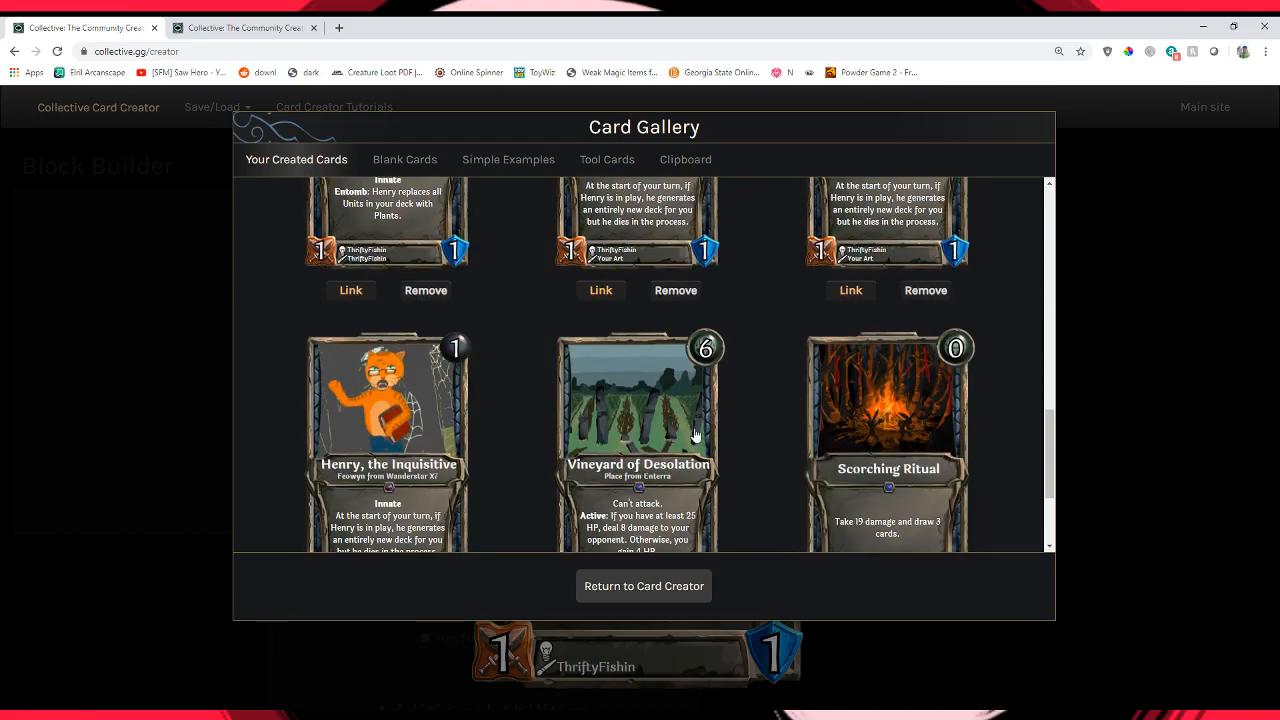
Look through the card art on page 6 of the created cards, from the first row to the last.
left_click(674, 483)
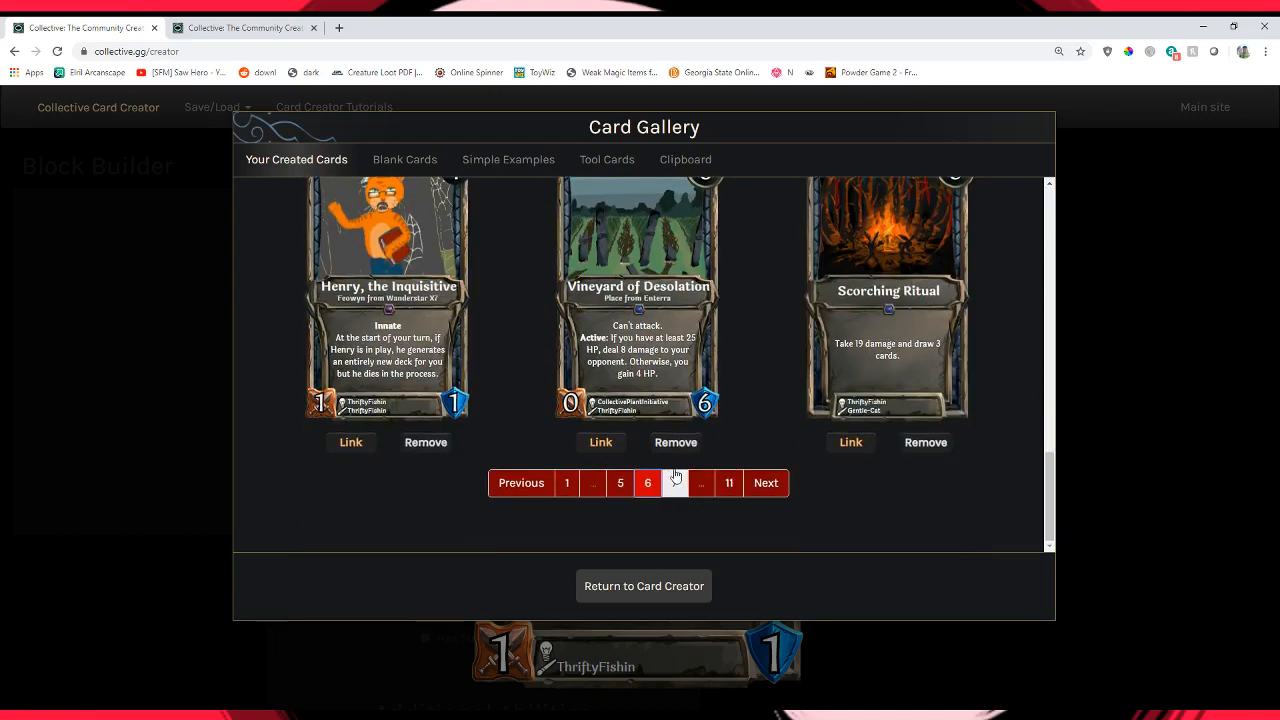
left_click(675, 481)
scroll(812, 432, "down", 2)
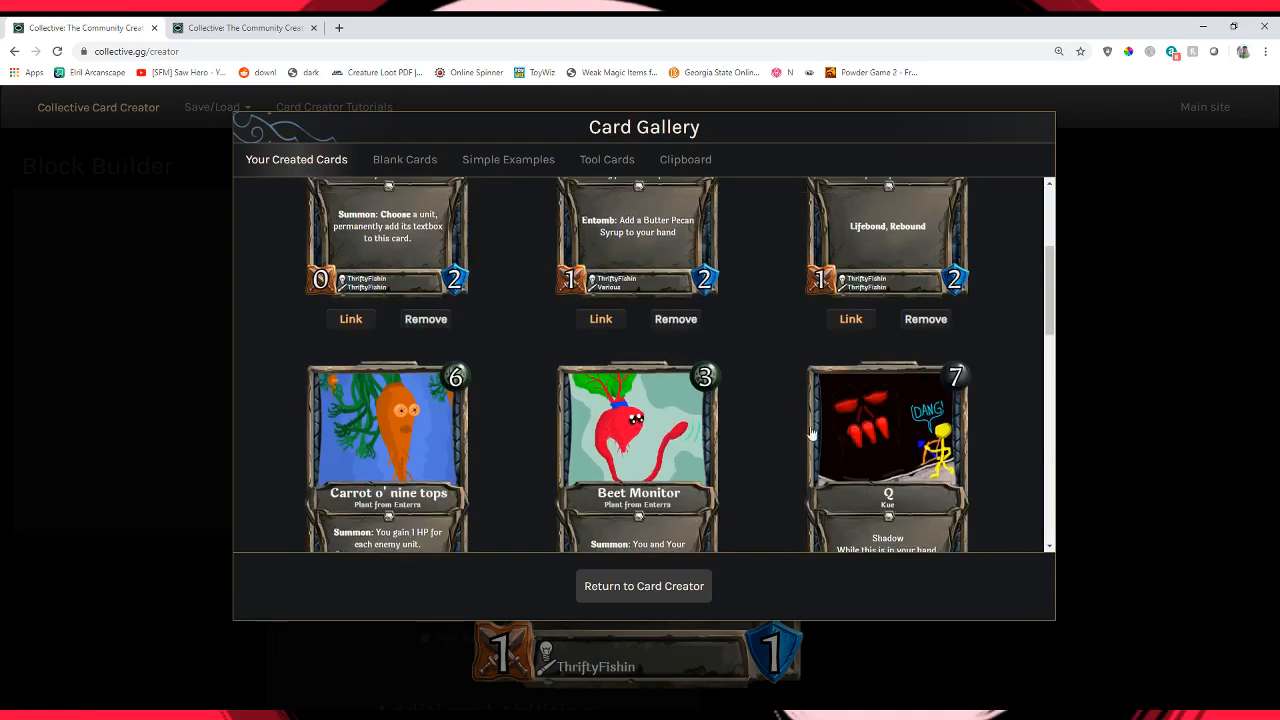
scroll(800, 425, "up", 3)
scroll(812, 388, "down", 3)
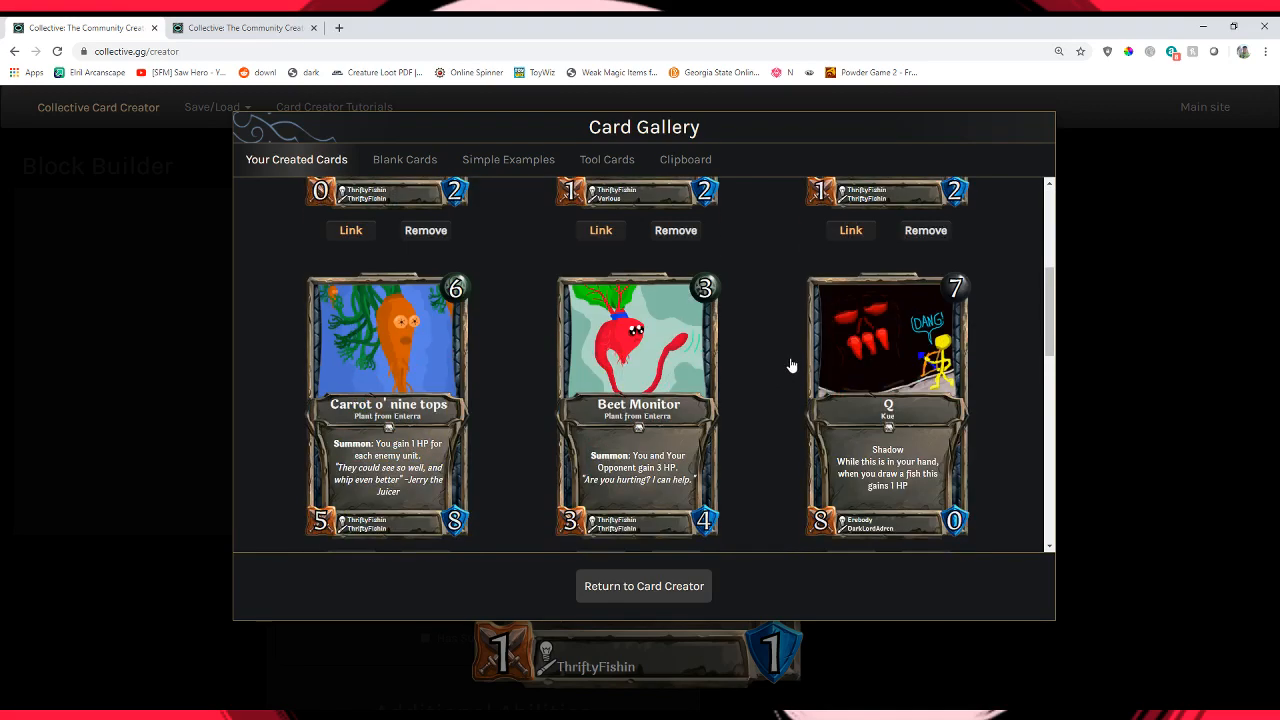
scroll(800, 364, "down", 3)
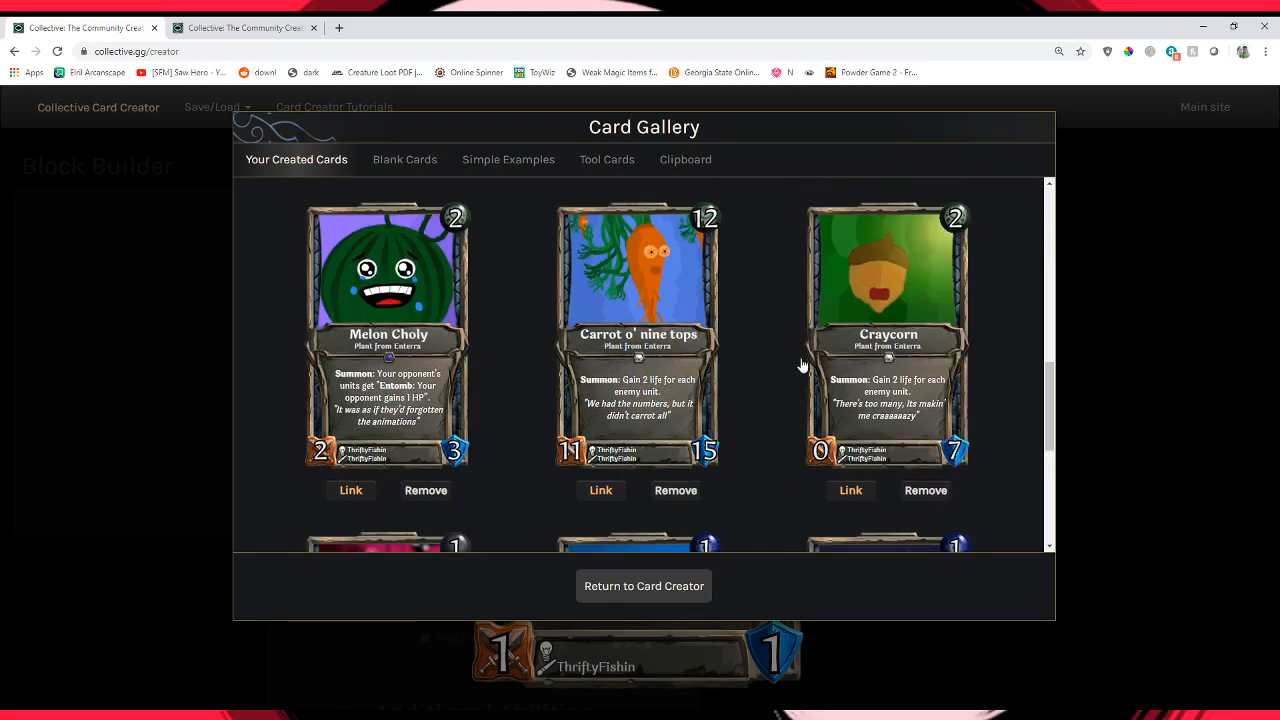
scroll(800, 364, "down", 5)
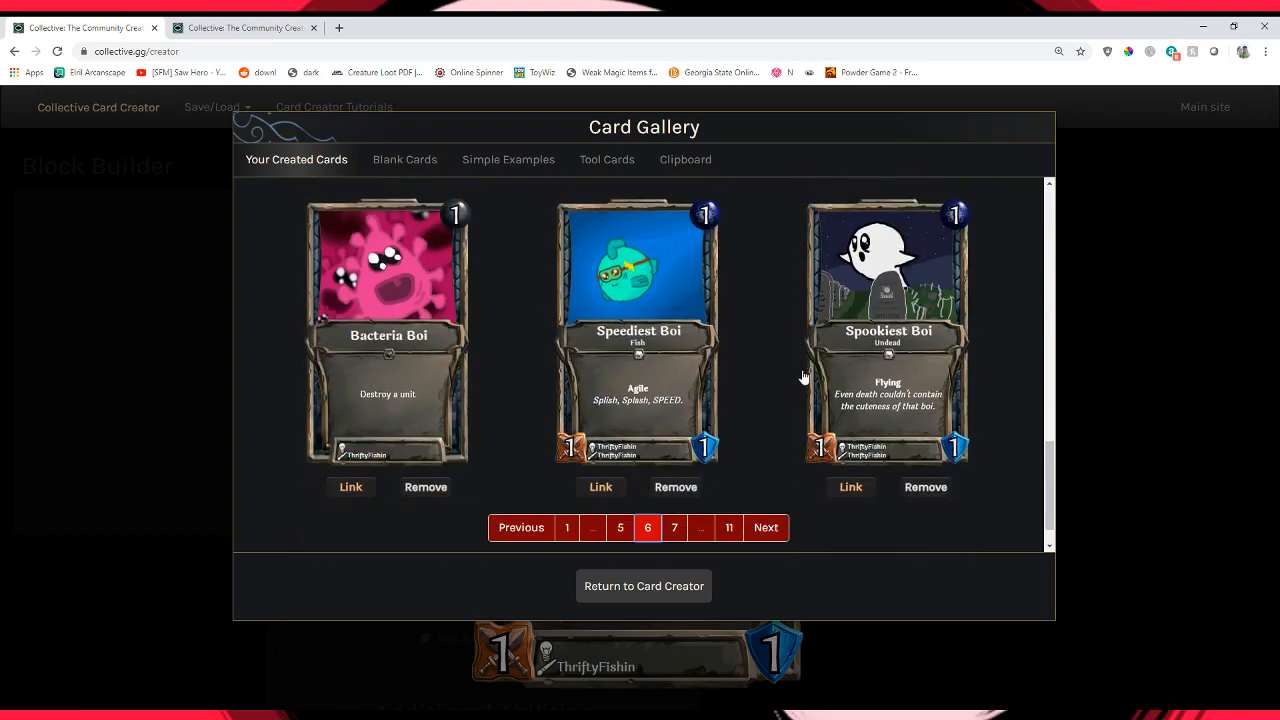
View the start of page 7 of the created cards and return to page 1.
left_click(670, 527)
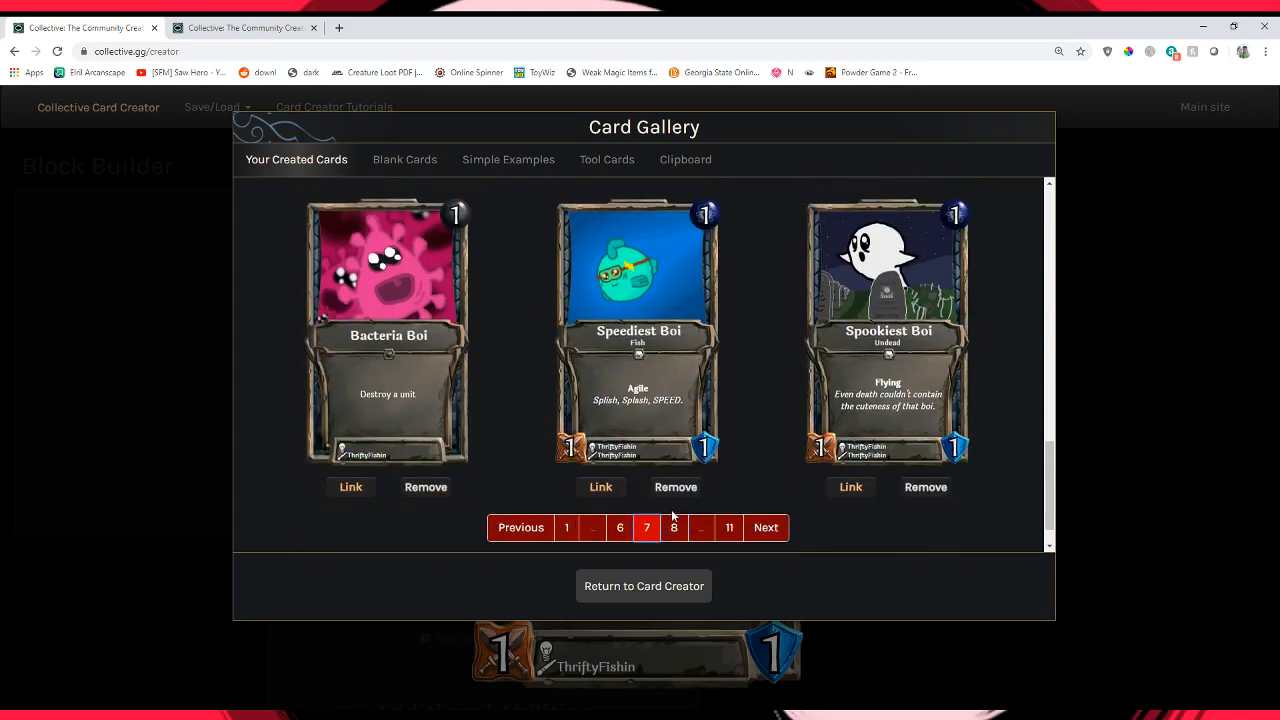
scroll(700, 352, "up", 12)
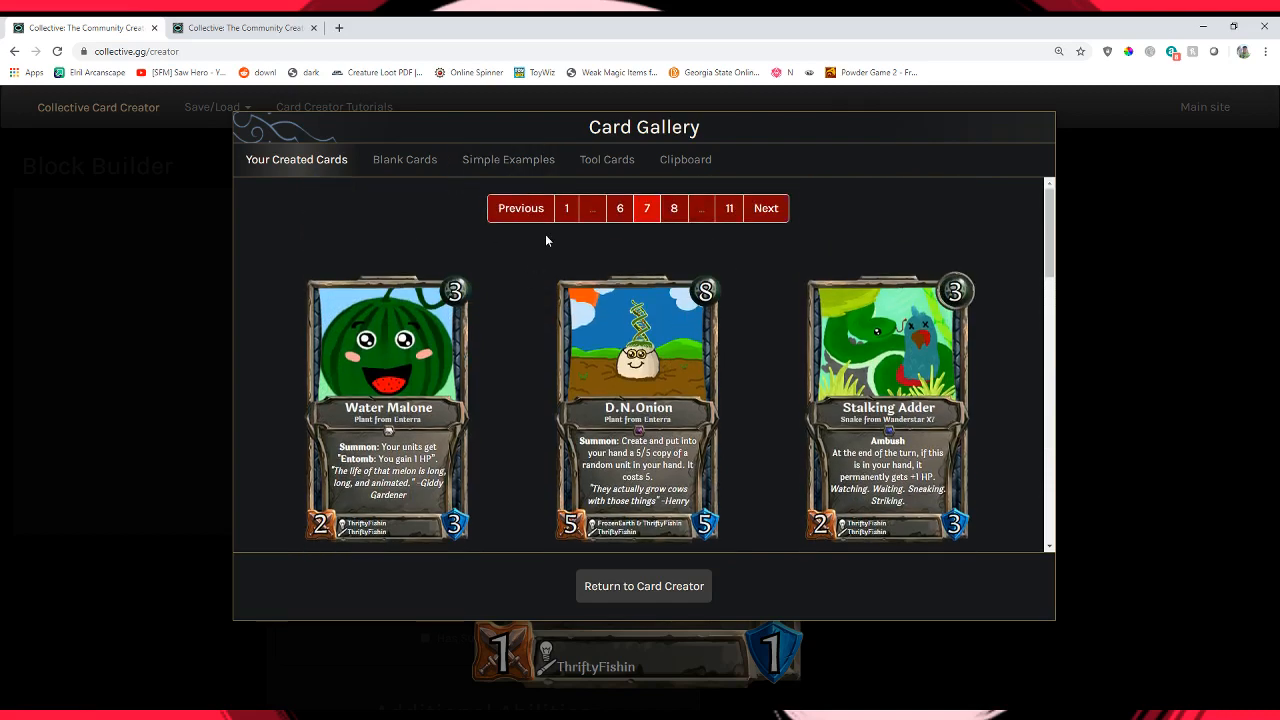
left_click(566, 208)
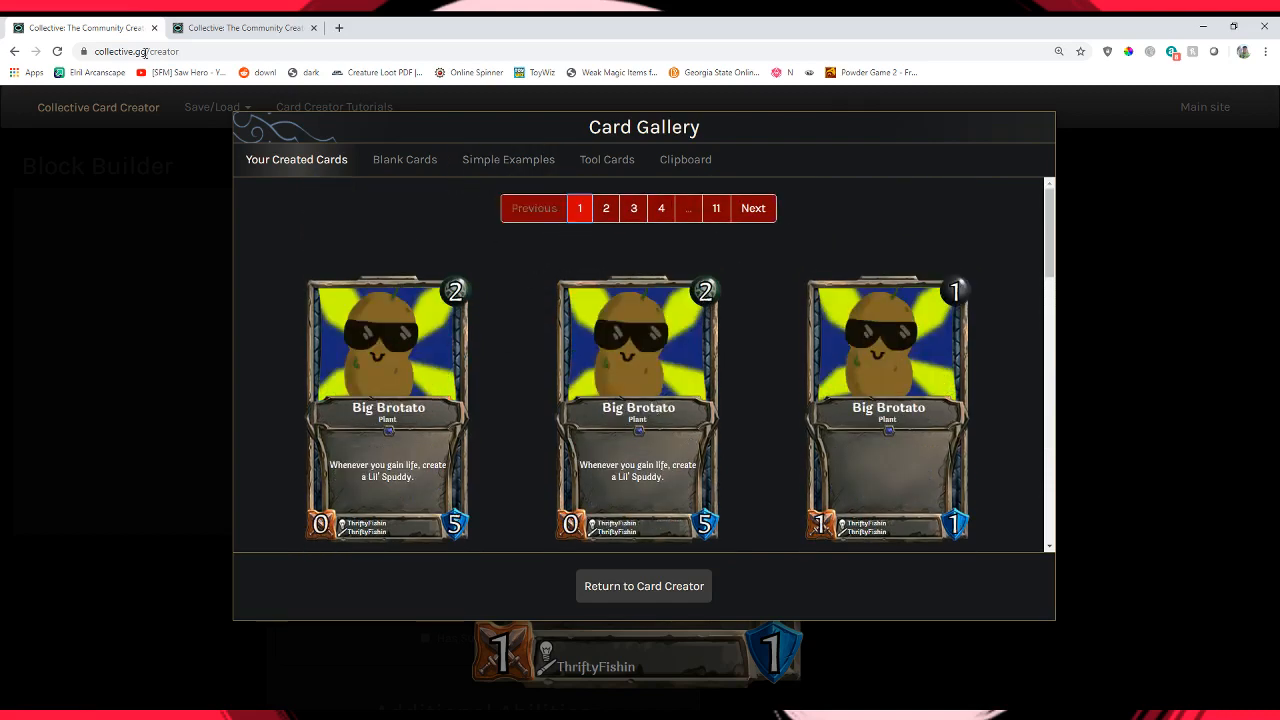
Load the blank "Destroy a unit" card from the gallery's blank cards and open its portrait for editing.
left_click(383, 160)
left_click(416, 278)
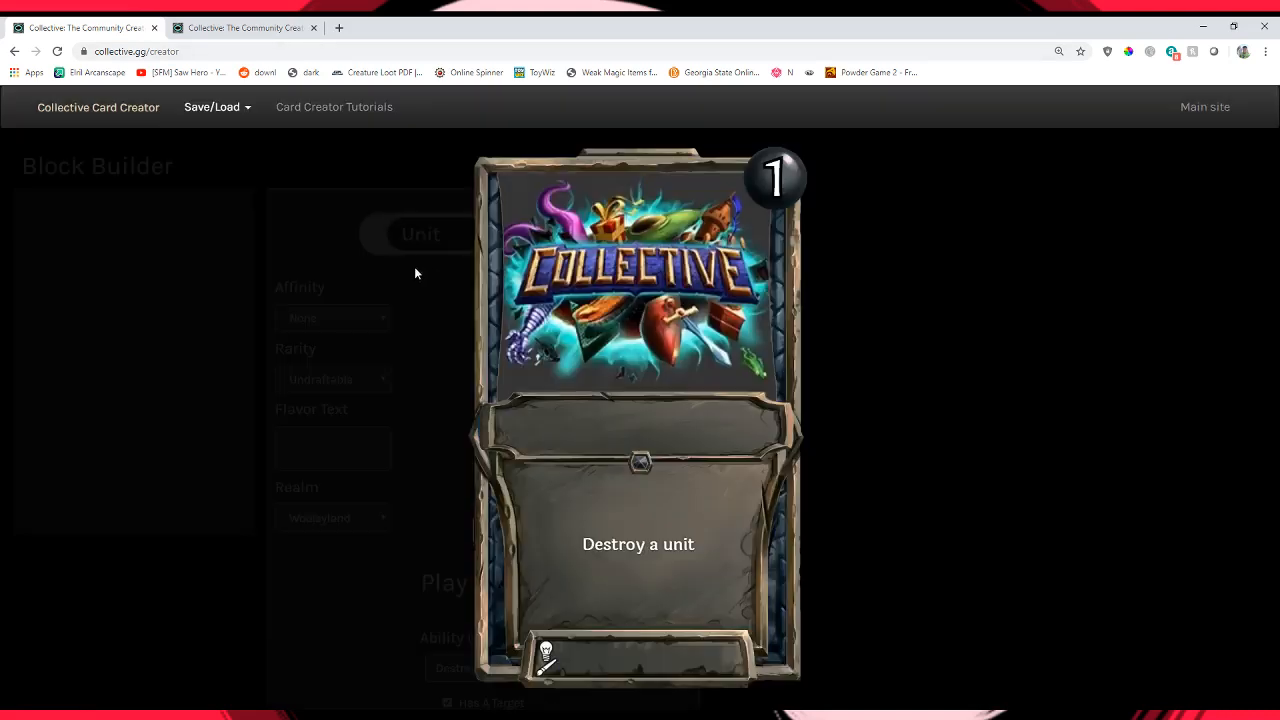
left_click(662, 268)
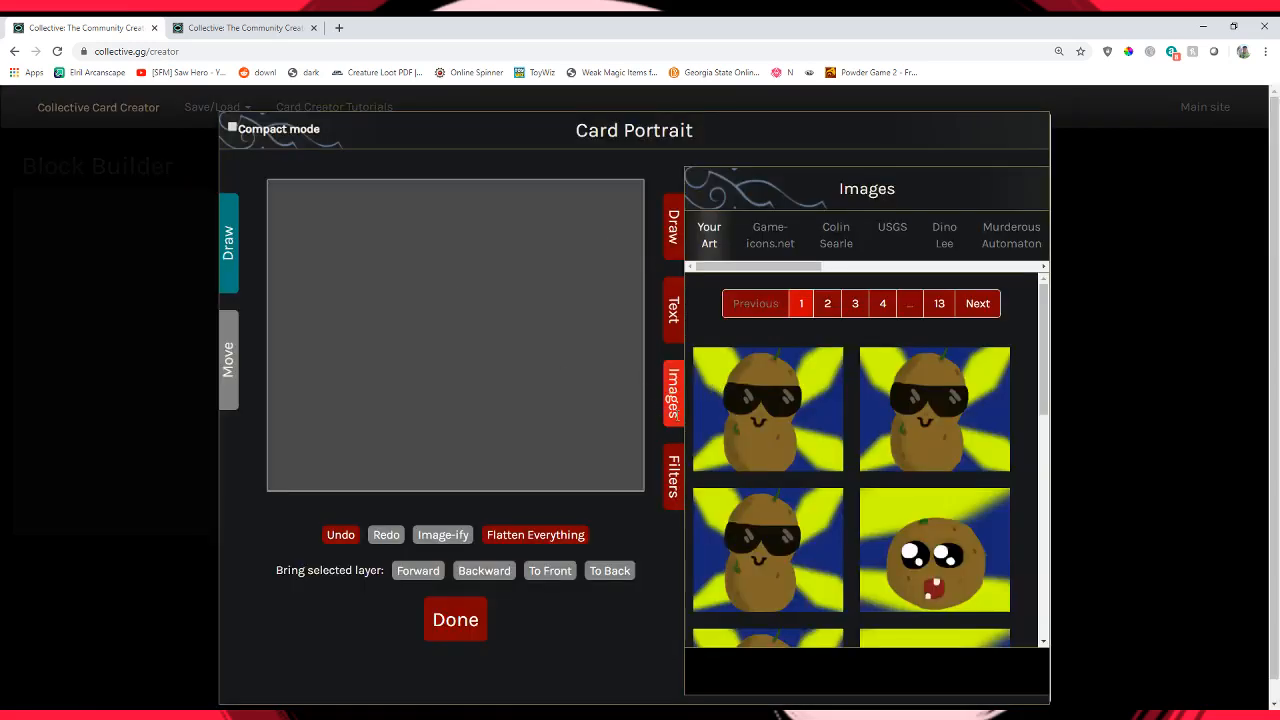
Look at the portrait editor's image sources, including Colin Searle, and display the first page of Game-icons.net icons.
left_click(673, 476)
left_click(673, 395)
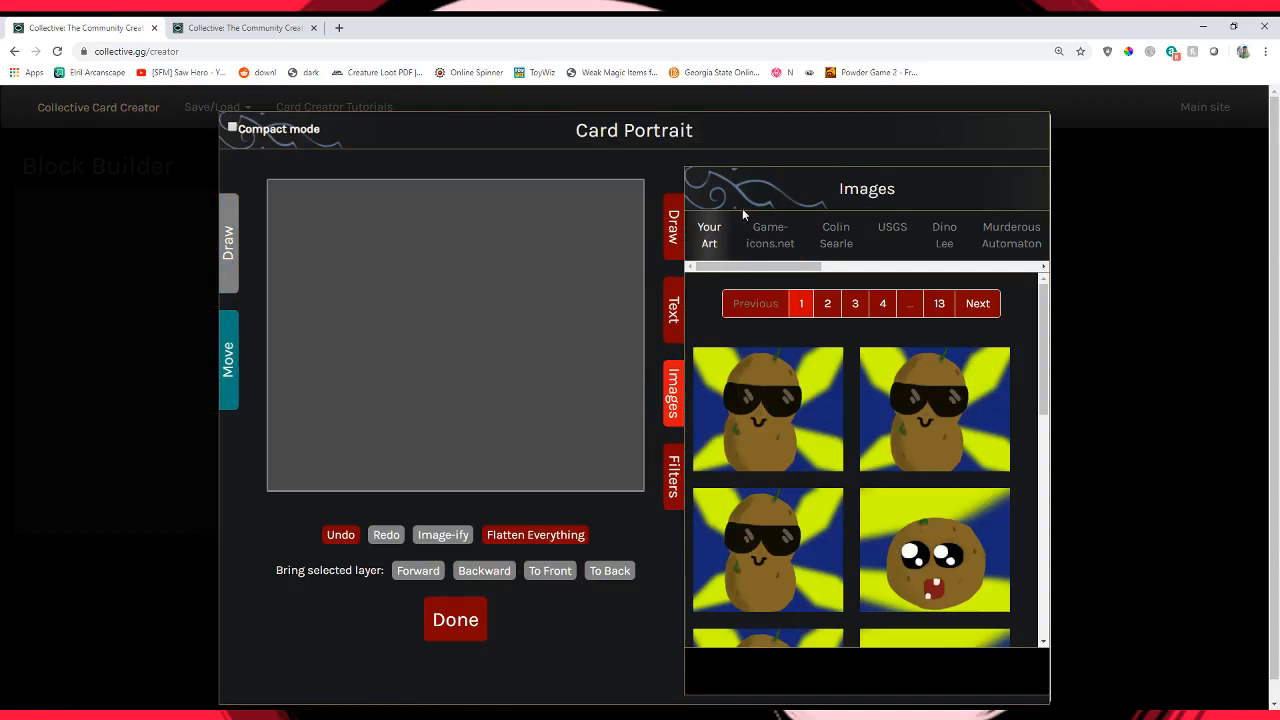
left_click(751, 238)
left_click(834, 232)
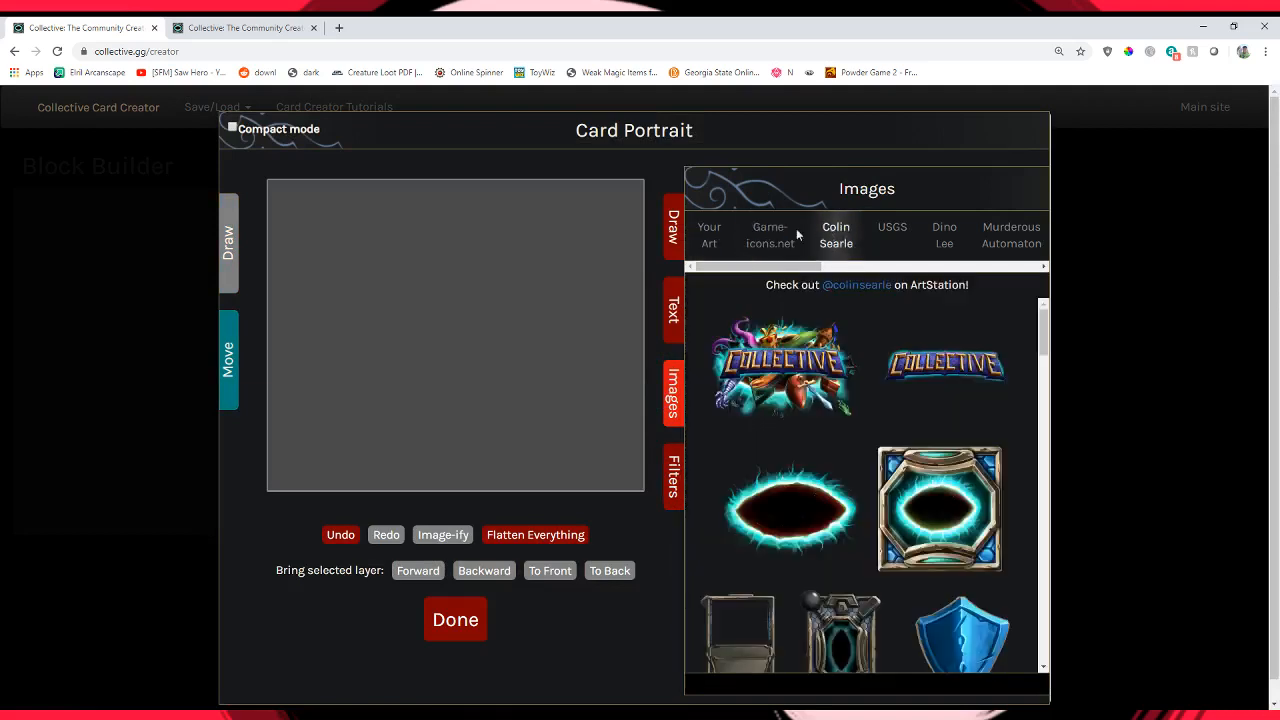
left_click(766, 234)
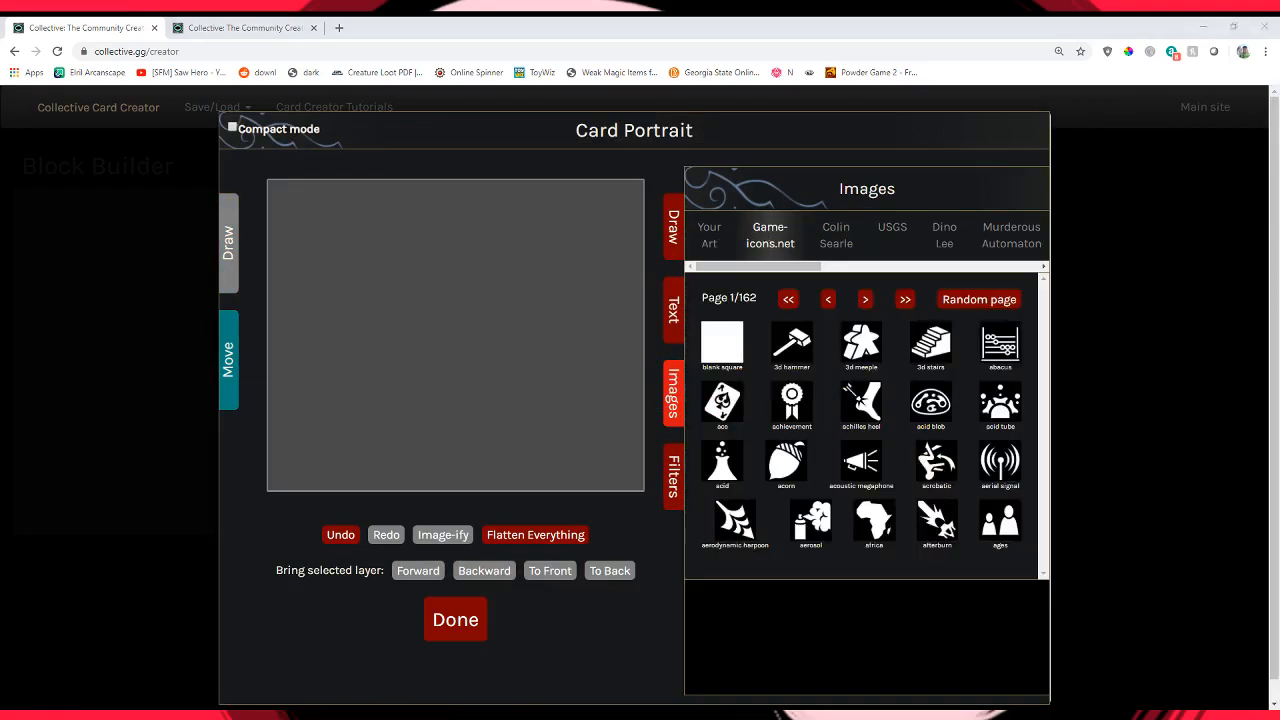